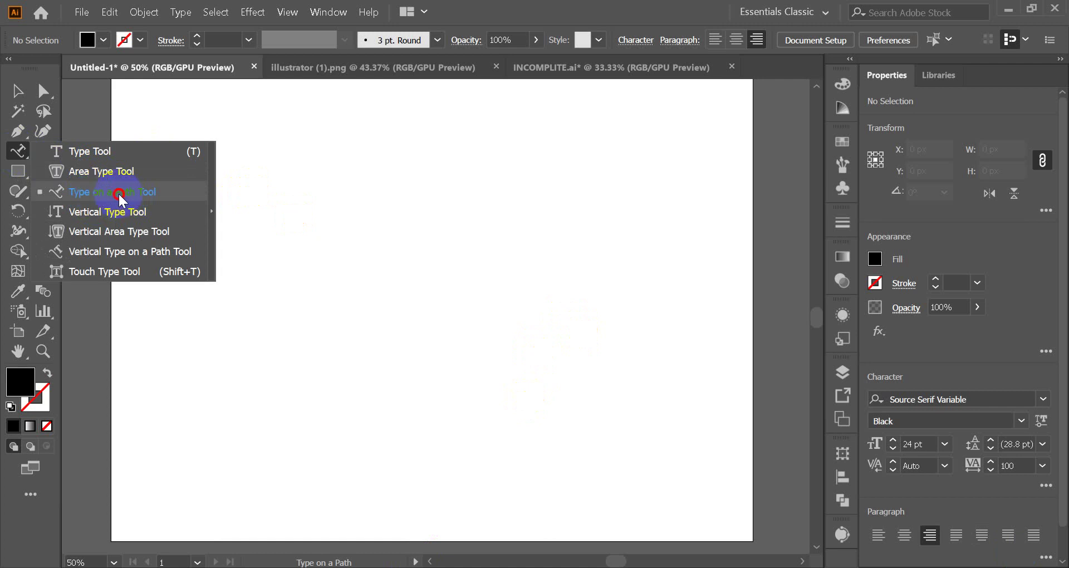
# - Draw a five-pointed star about 538 px wide and 512 px high in the middle of the artboard
pyautogui.click(75, 191)
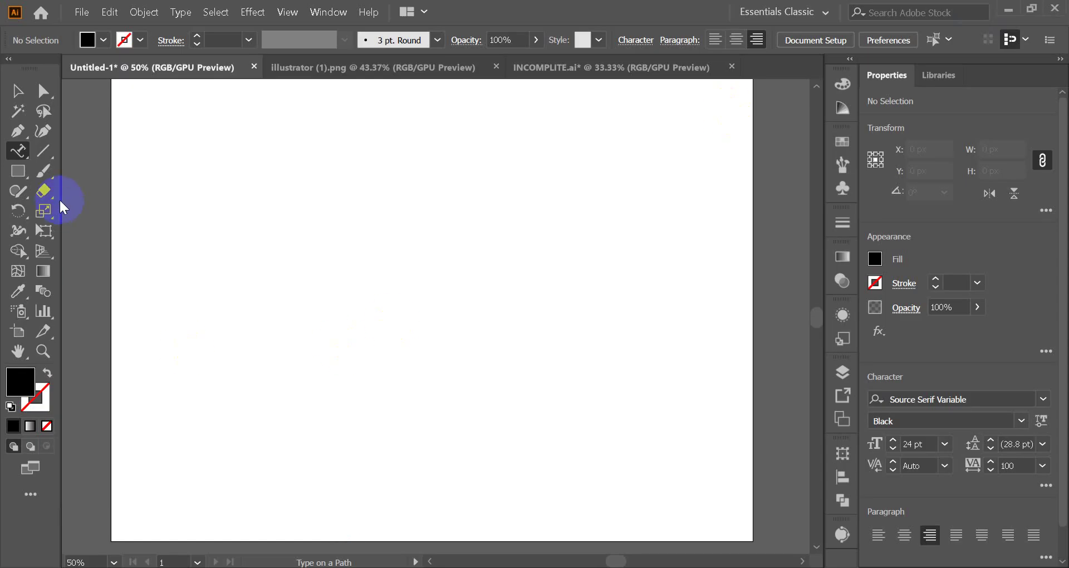
pyautogui.click(25, 178)
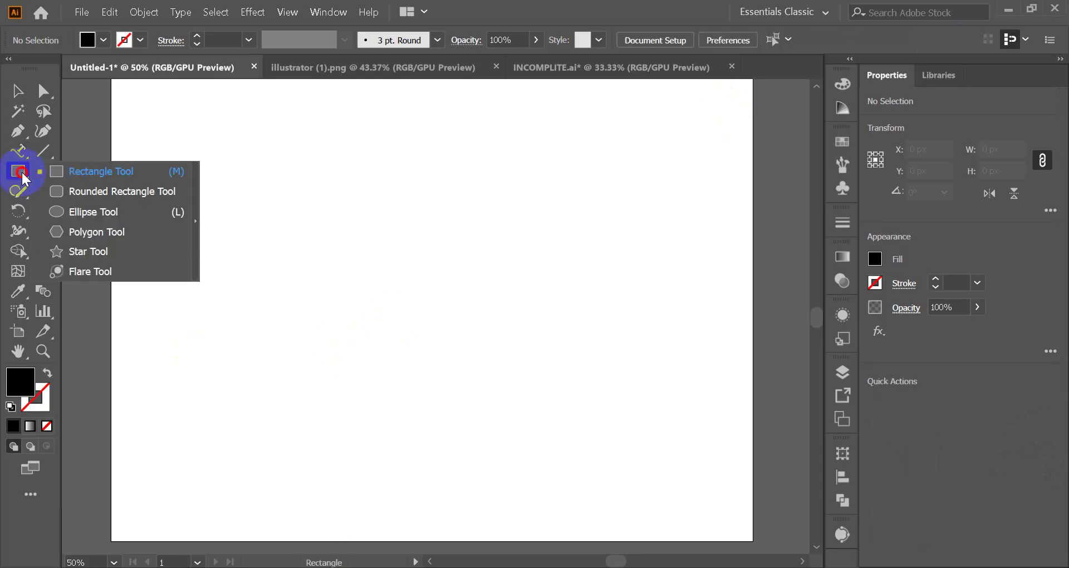
pyautogui.click(87, 251)
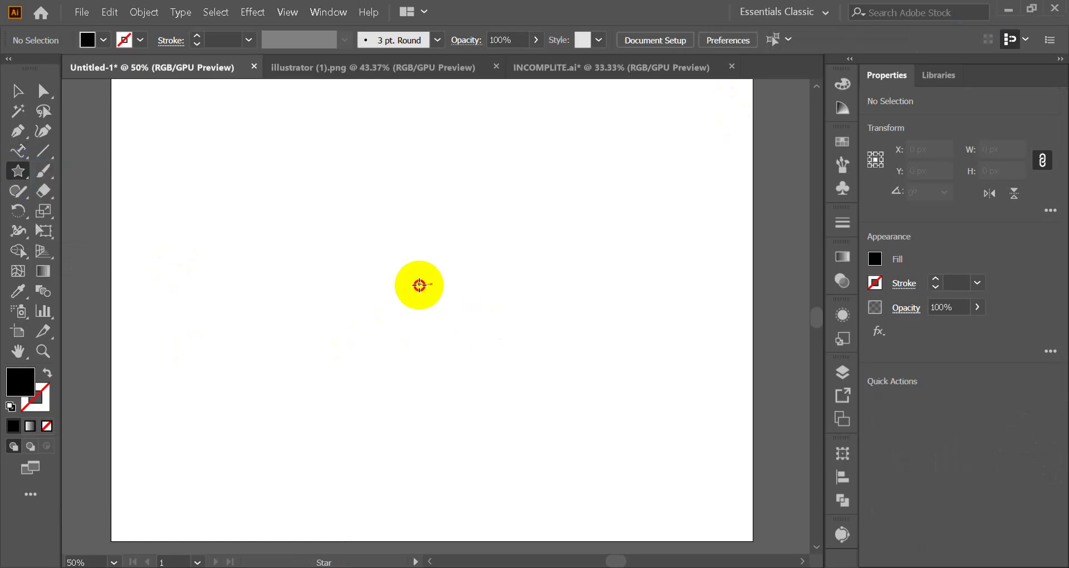
pyautogui.moveTo(419, 285); pyautogui.dragTo(547, 416)
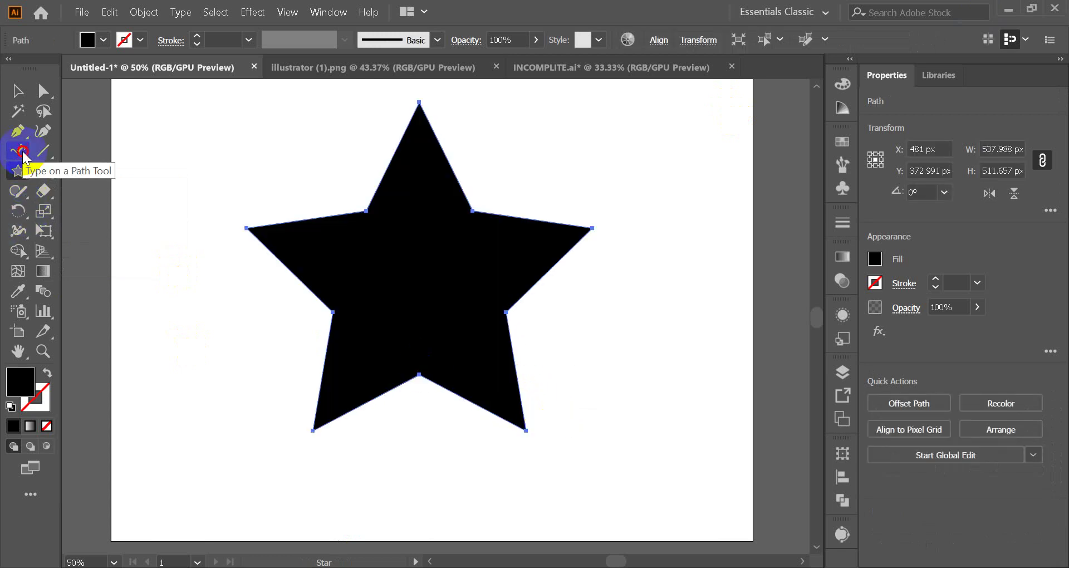
# - Place placeholder type along the star's outline with Type on a Path and deselect it
pyautogui.click(21, 154)
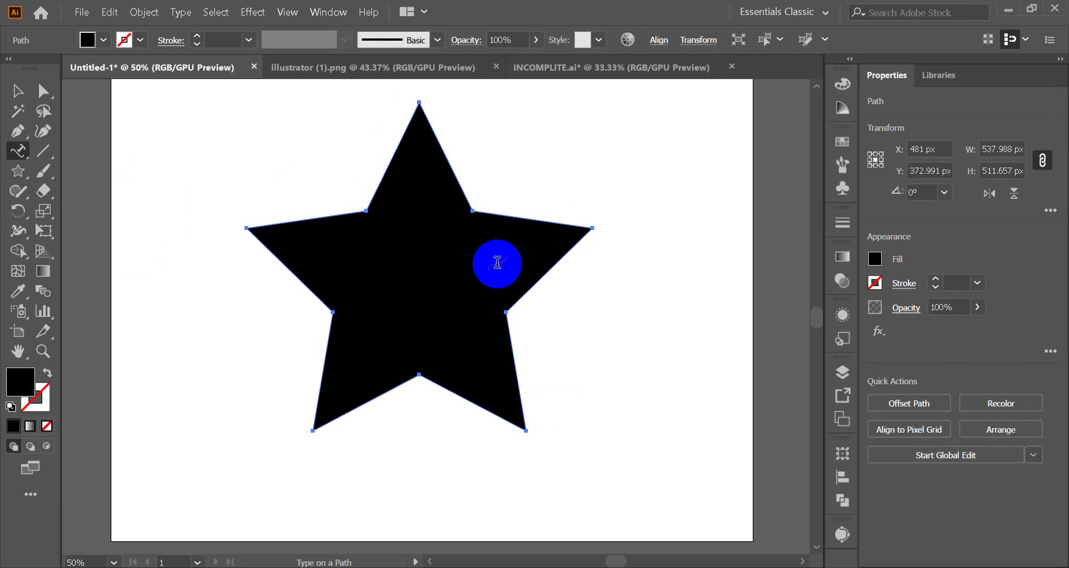
pyautogui.click(412, 117)
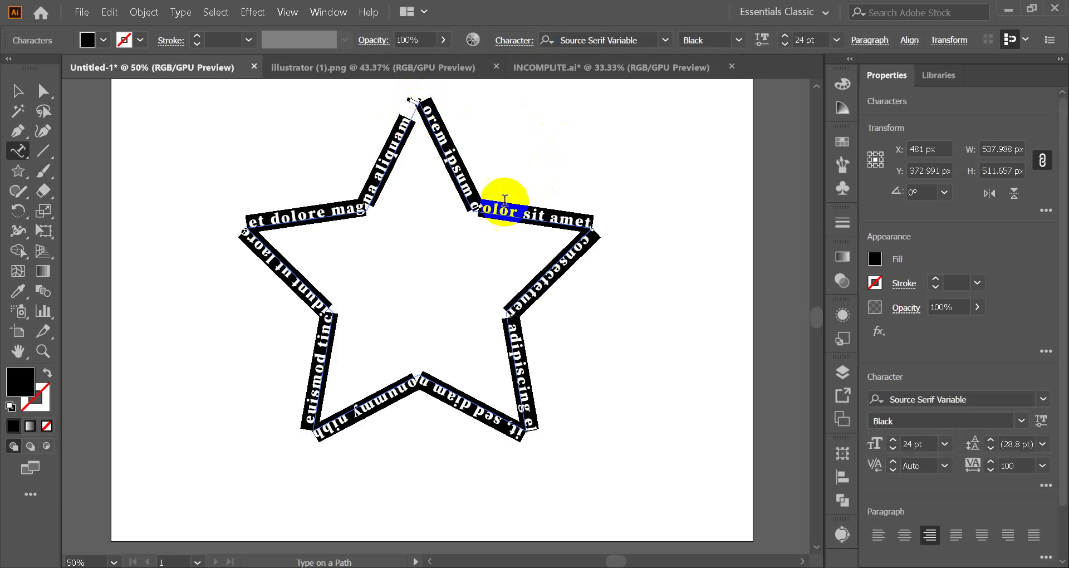
pyautogui.click(13, 91)
pyautogui.click(219, 152)
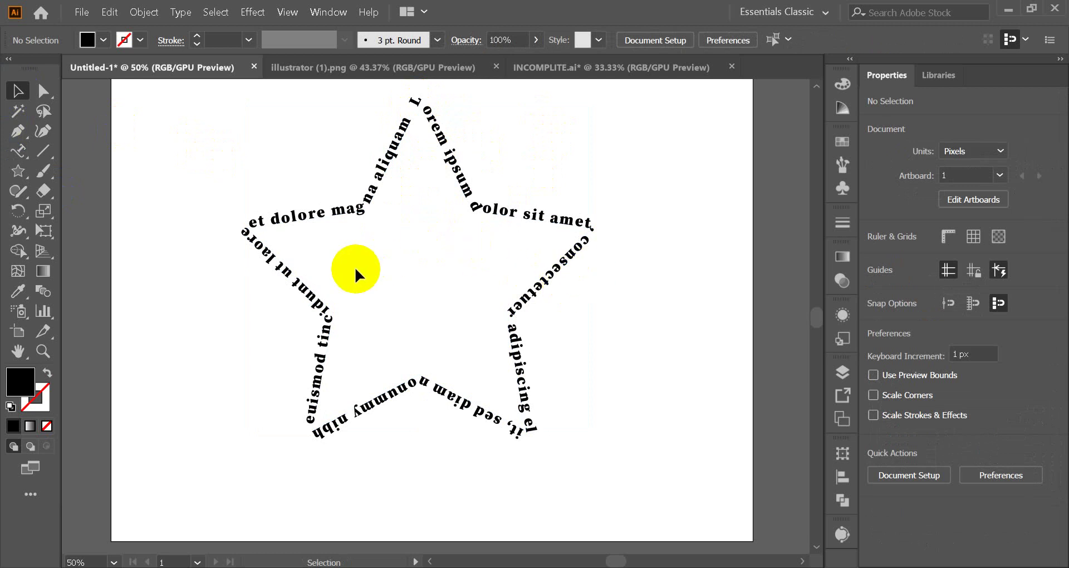
# - Move the star-shaped text about 192 px down the artboard to free space above it
pyautogui.moveTo(413, 120); pyautogui.dragTo(460, 196)
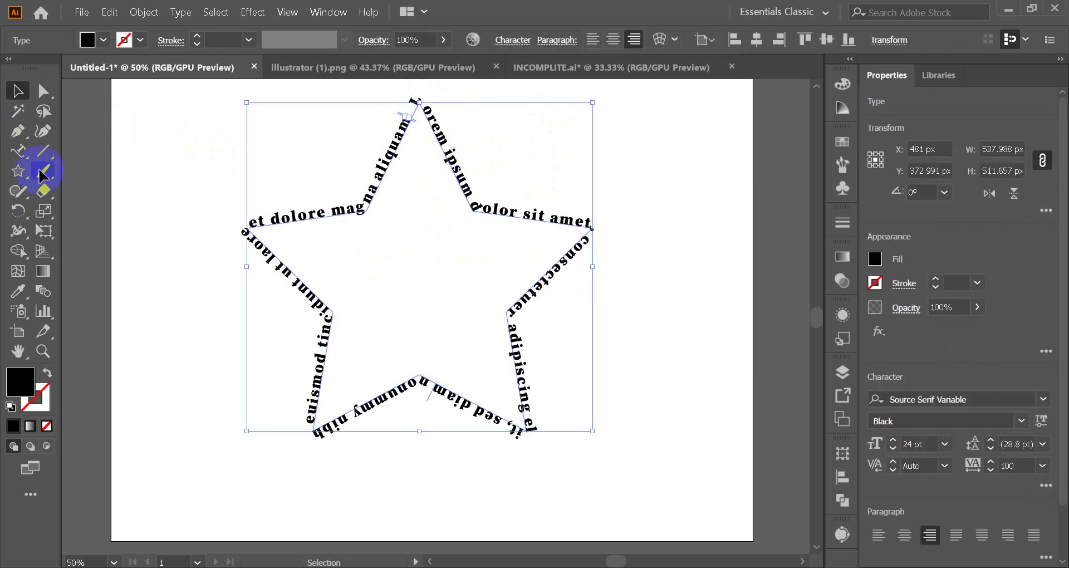
pyautogui.click(234, 337)
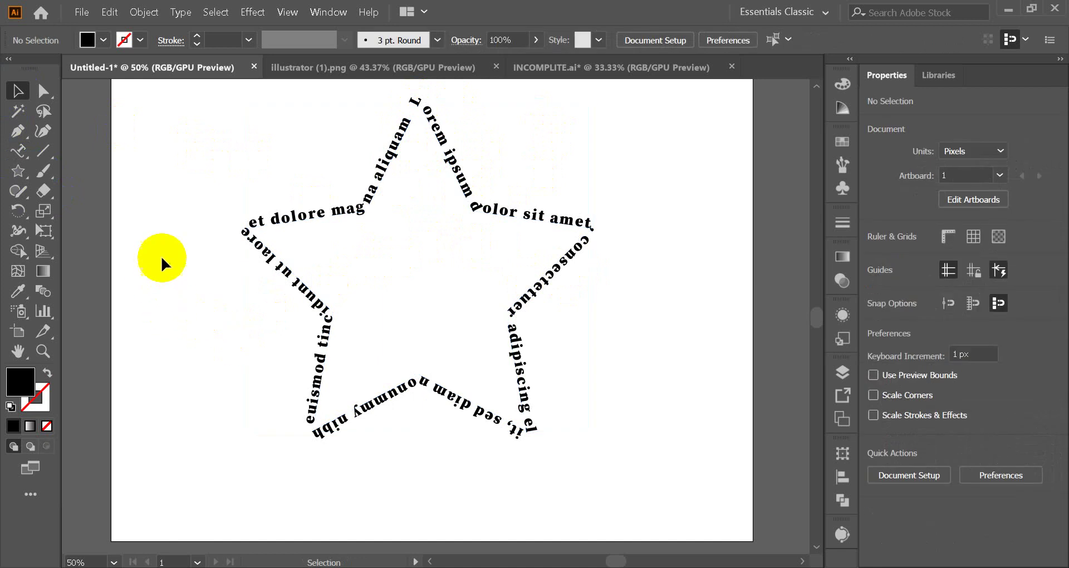
pyautogui.click(367, 202)
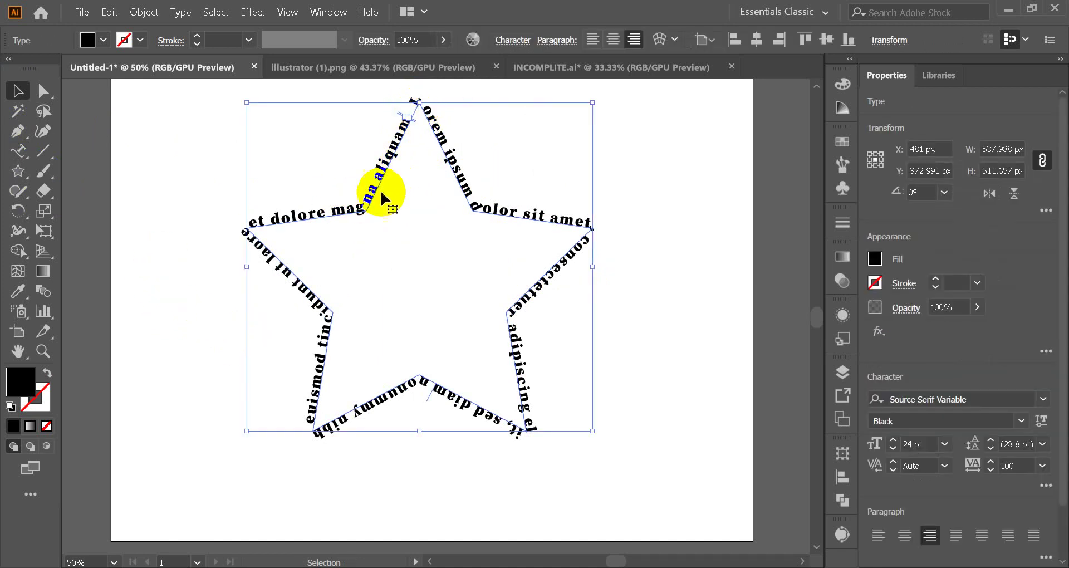
pyautogui.click(433, 258)
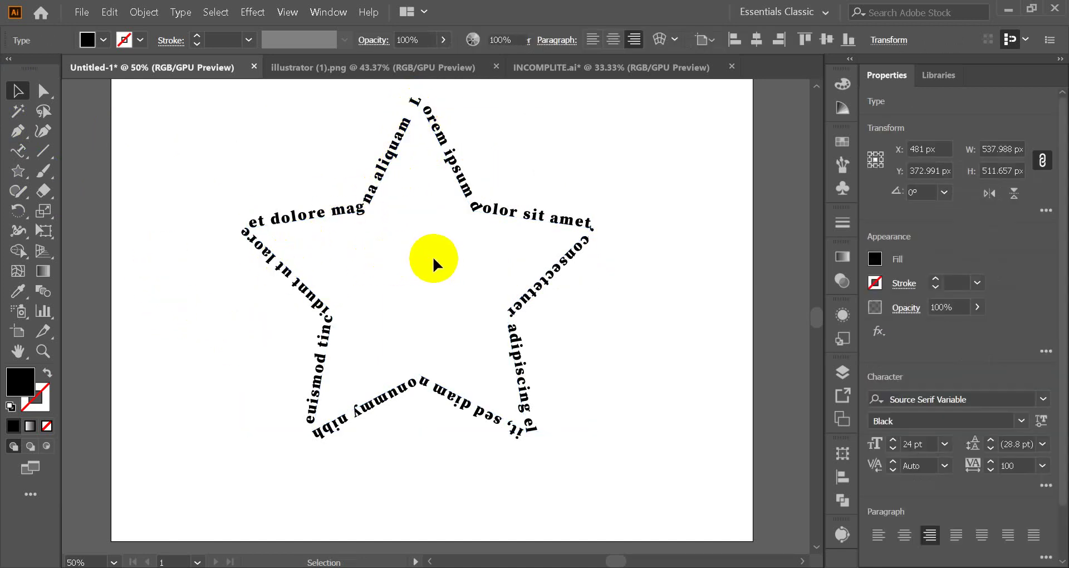
pyautogui.click(357, 208)
pyautogui.moveTo(357, 207); pyautogui.dragTo(359, 331)
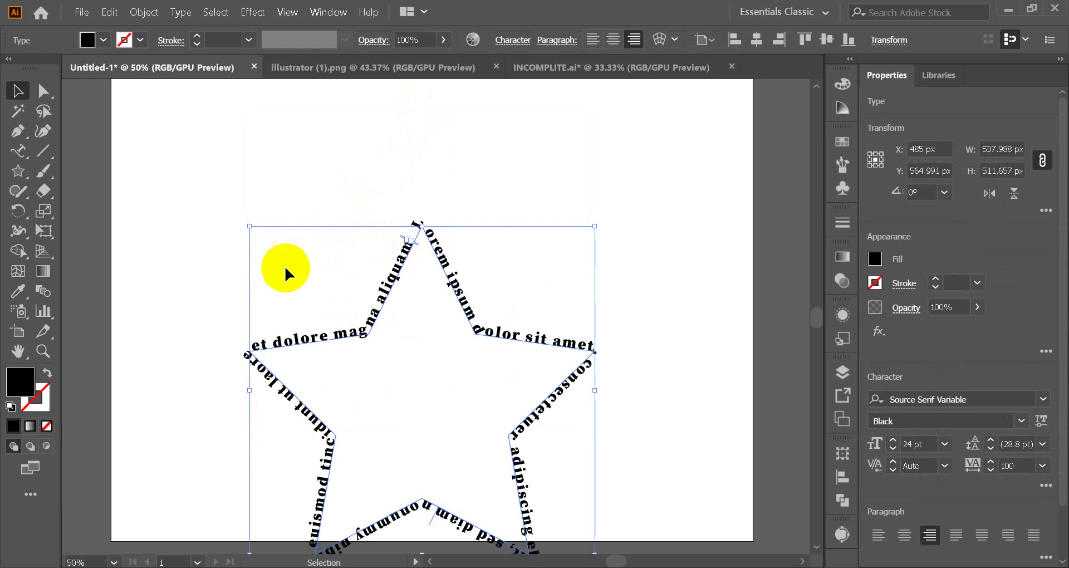
pyautogui.click(286, 269)
# - Draw a straight, slightly rising path above the star with the Pen tool, about 767 px wide and 85 px high
pyautogui.click(12, 137)
pyautogui.click(218, 163)
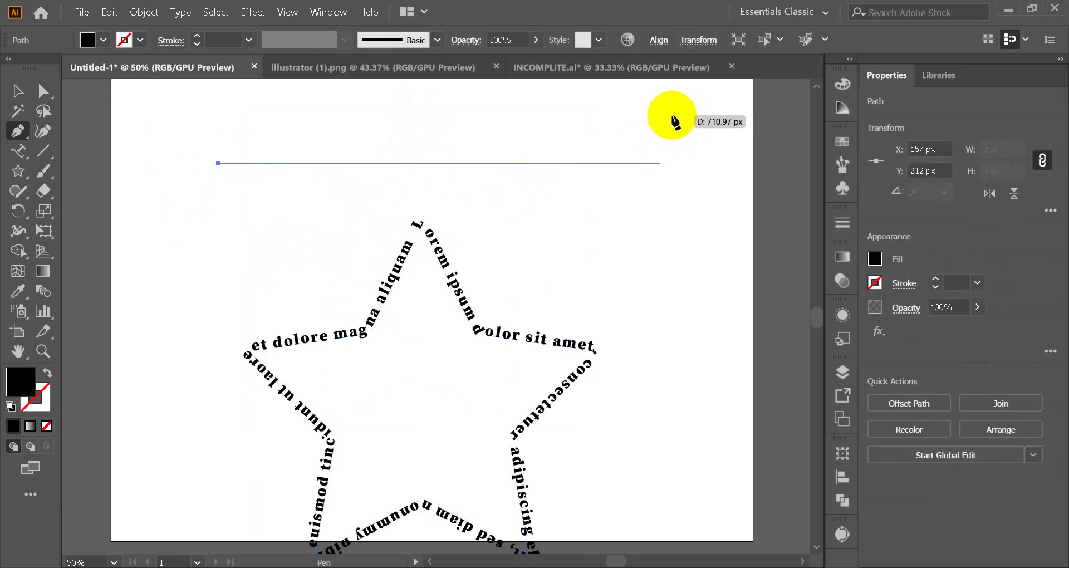
pyautogui.click(710, 109)
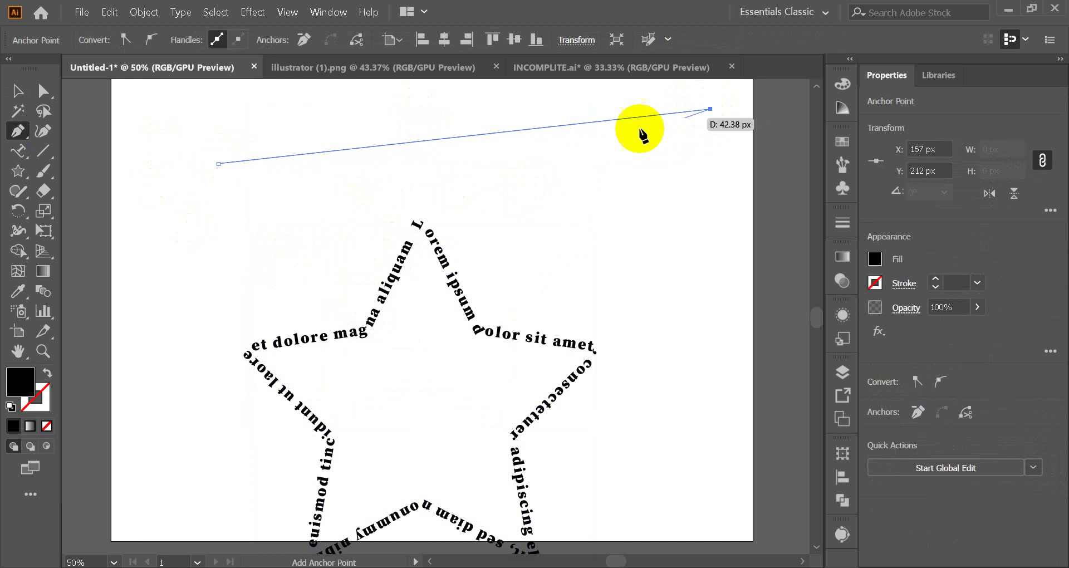
pyautogui.click(24, 95)
pyautogui.click(277, 170)
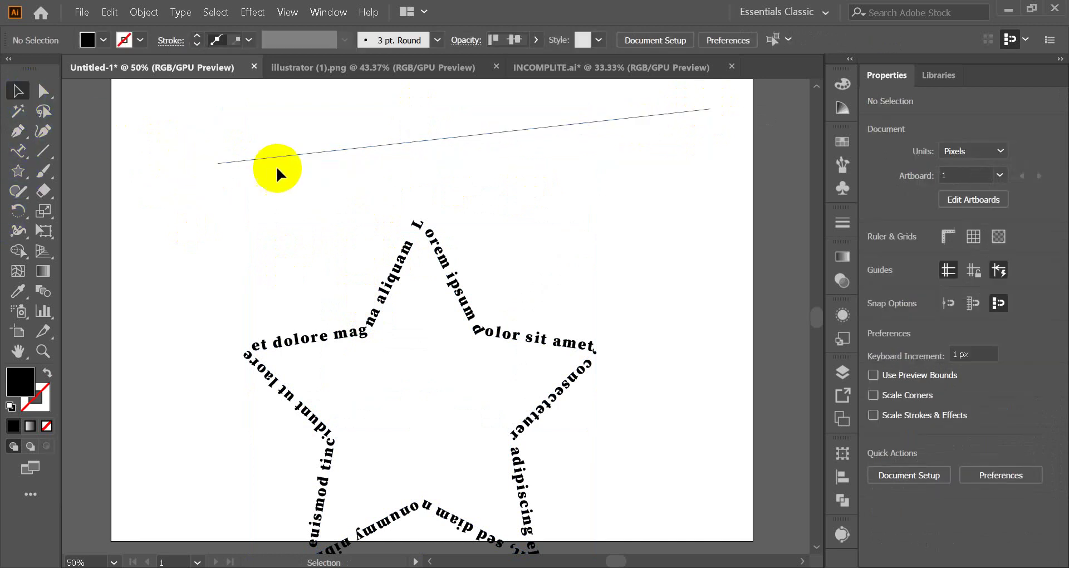
# - Place placeholder type along the straight path above the star with Type on a Path
pyautogui.click(325, 151)
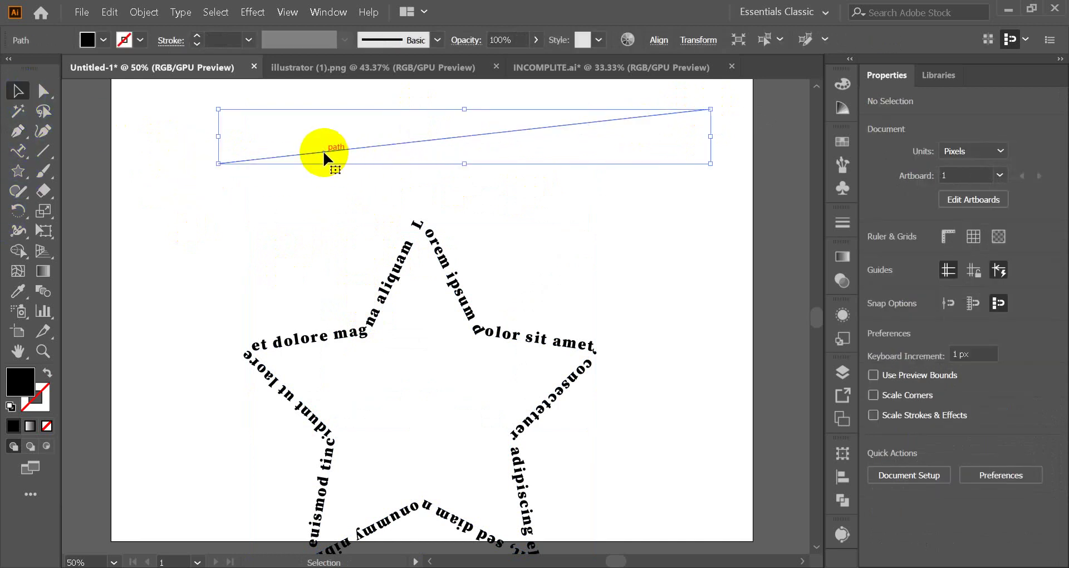
pyautogui.click(18, 150)
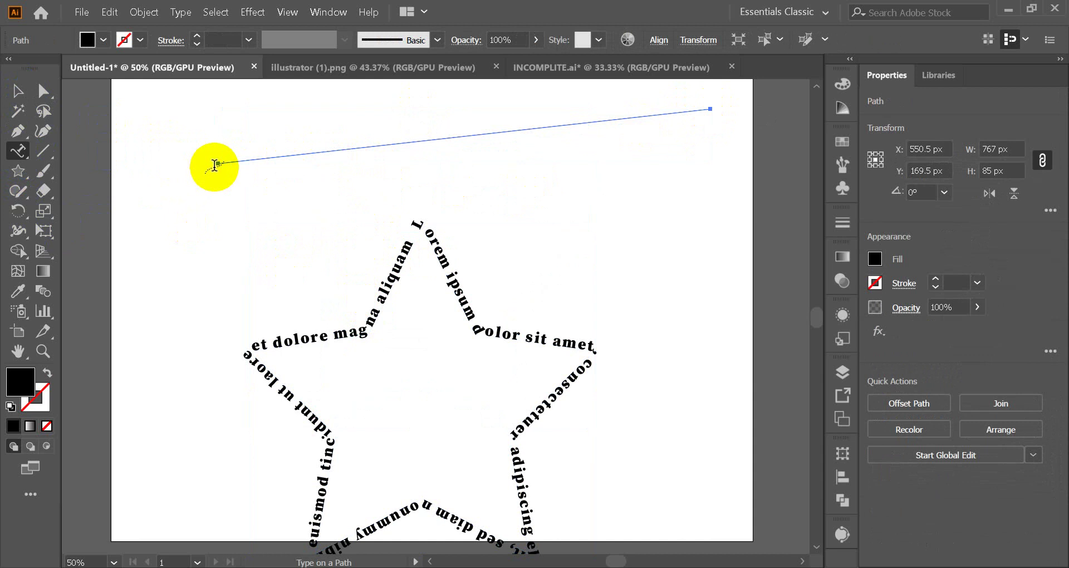
pyautogui.click(221, 164)
pyautogui.click(19, 90)
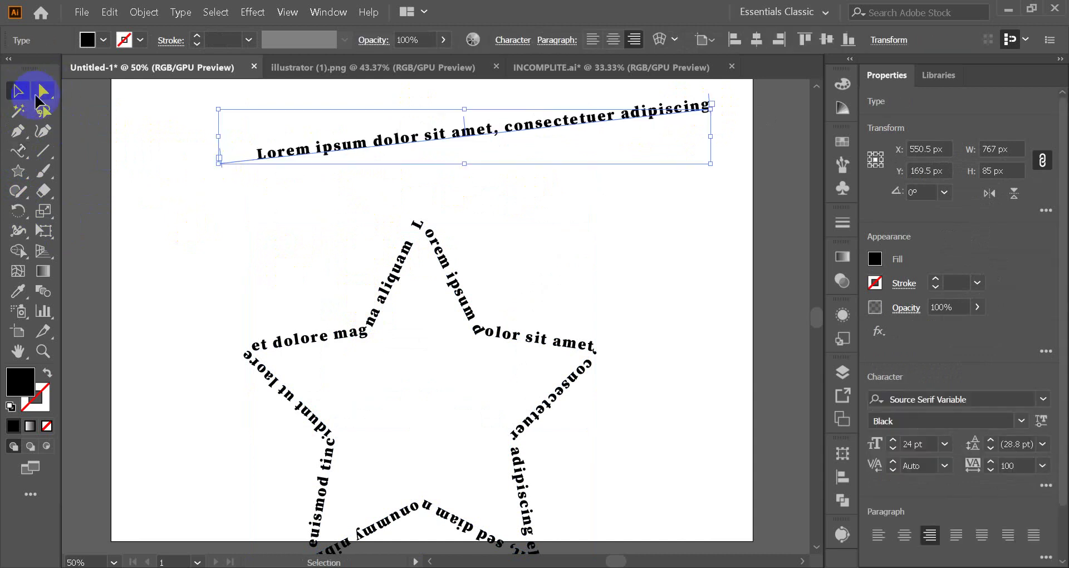
pyautogui.click(281, 205)
# - Move the slanted text line about 107 px left and 77 px down, and left-align its paragraph
pyautogui.moveTo(480, 139); pyautogui.dragTo(409, 182)
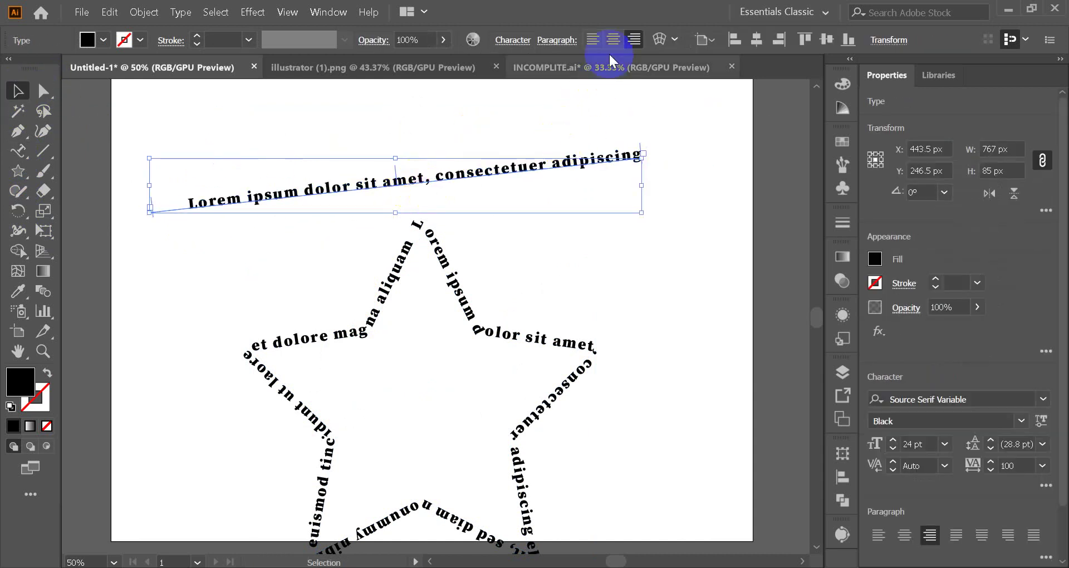
pyautogui.click(592, 38)
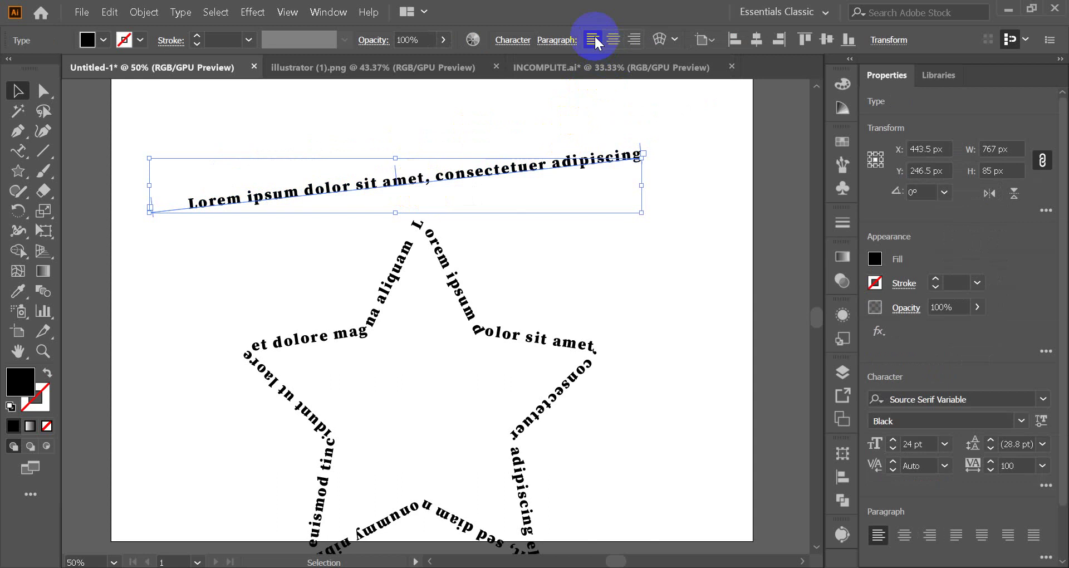
pyautogui.click(639, 254)
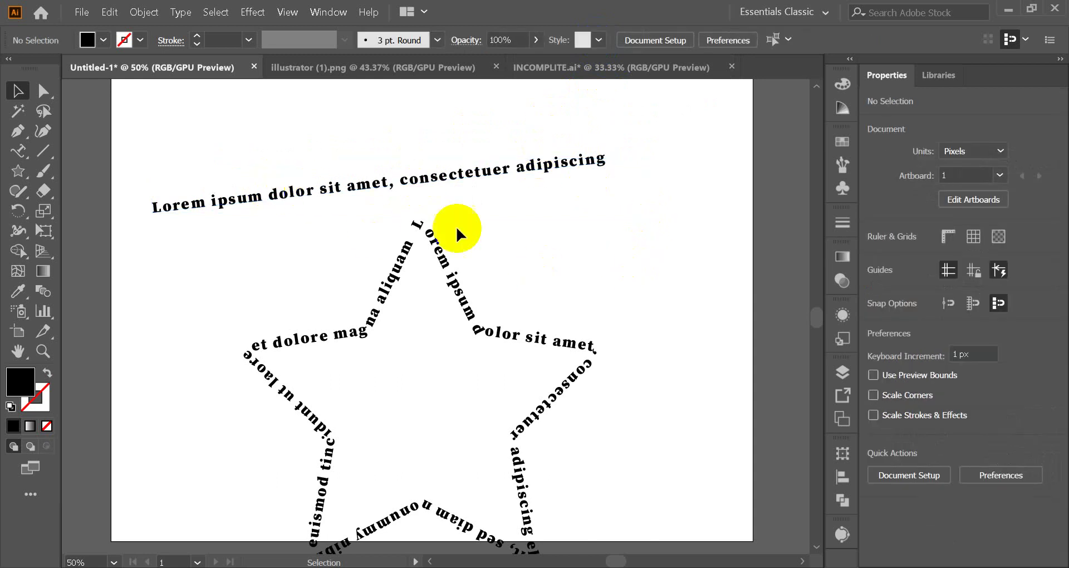
# - Delete the star-shaped text from the artboard
pyautogui.moveTo(460, 289); pyautogui.dragTo(229, 290)
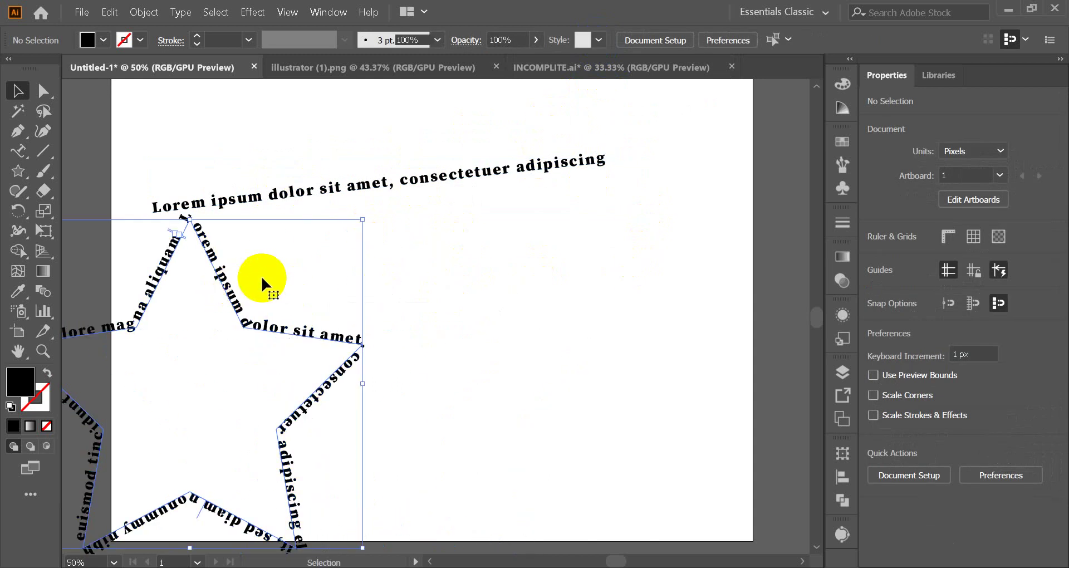
pyautogui.press('Delete')
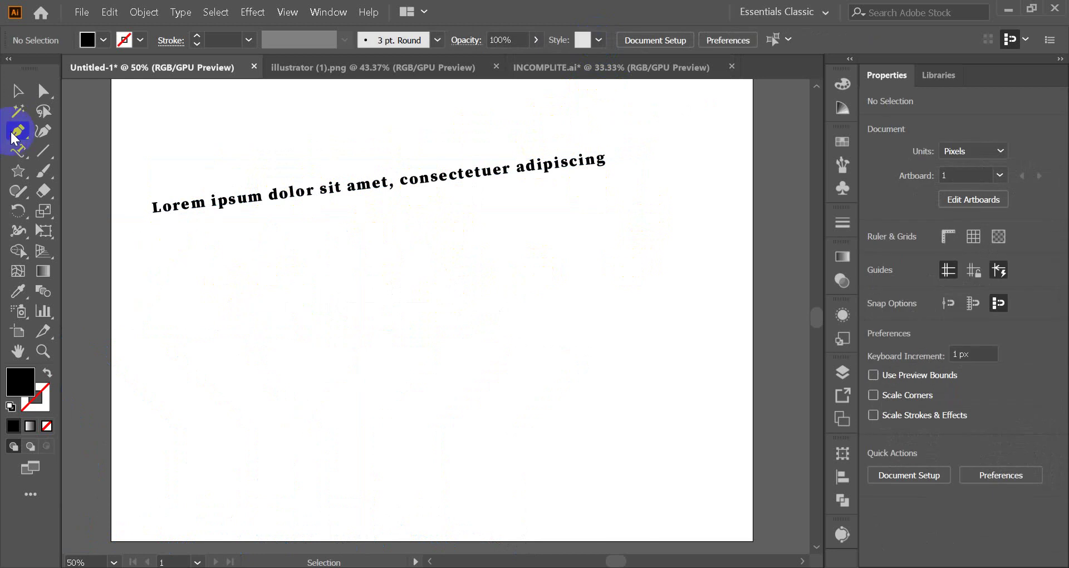
# - Draw a steep downward diagonal line below the slanted text with the Pen tool and run placeholder type along it
pyautogui.click(15, 133)
pyautogui.click(381, 228)
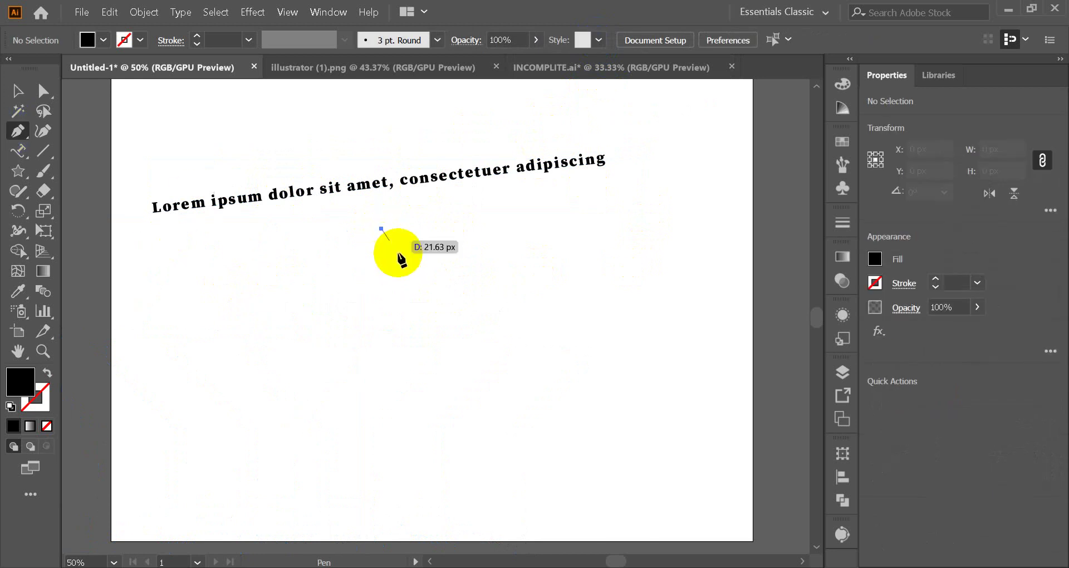
pyautogui.click(626, 504)
pyautogui.click(19, 151)
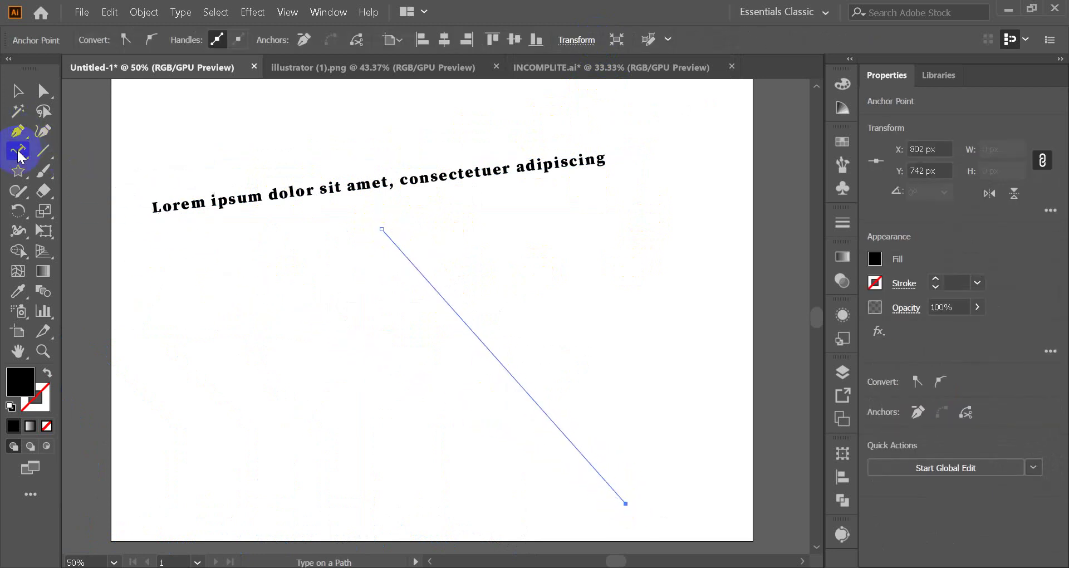
pyautogui.click(384, 233)
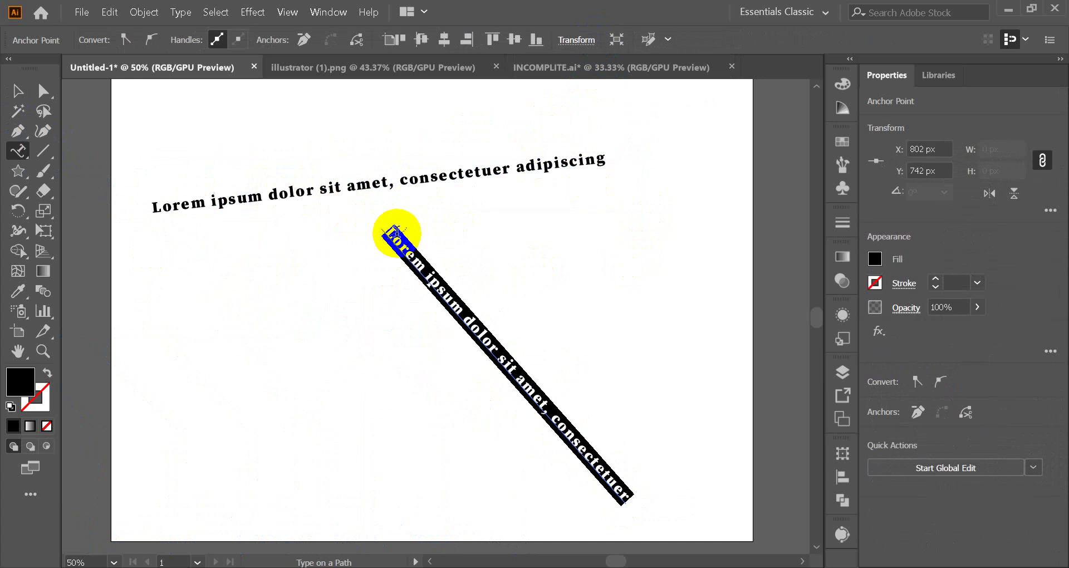
pyautogui.click(14, 98)
pyautogui.click(546, 396)
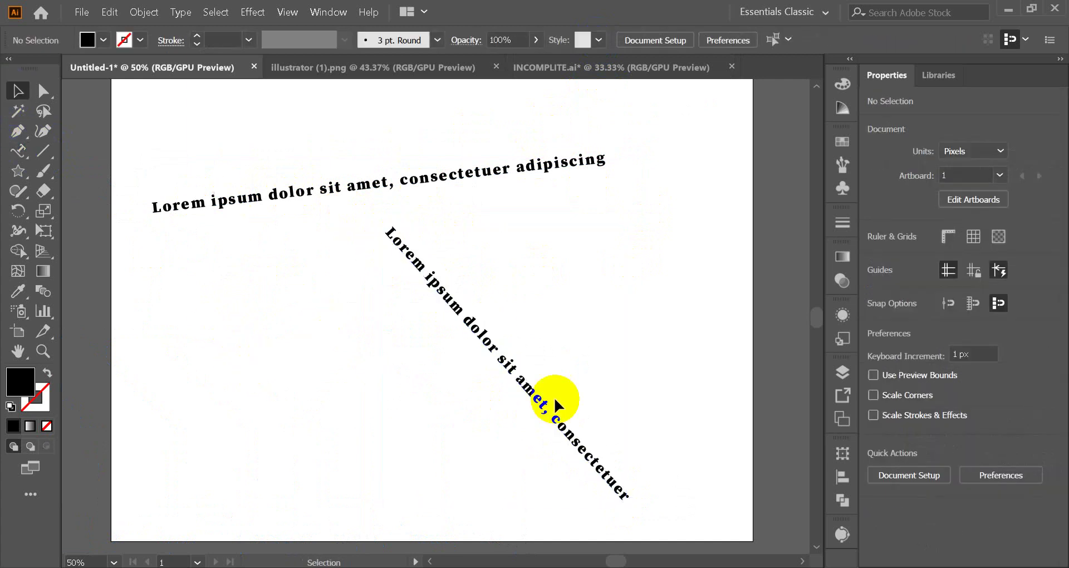
# - Switch to the Google Meet window to check the call and return to the Illustrator document
pyautogui.moveTo(558, 567)
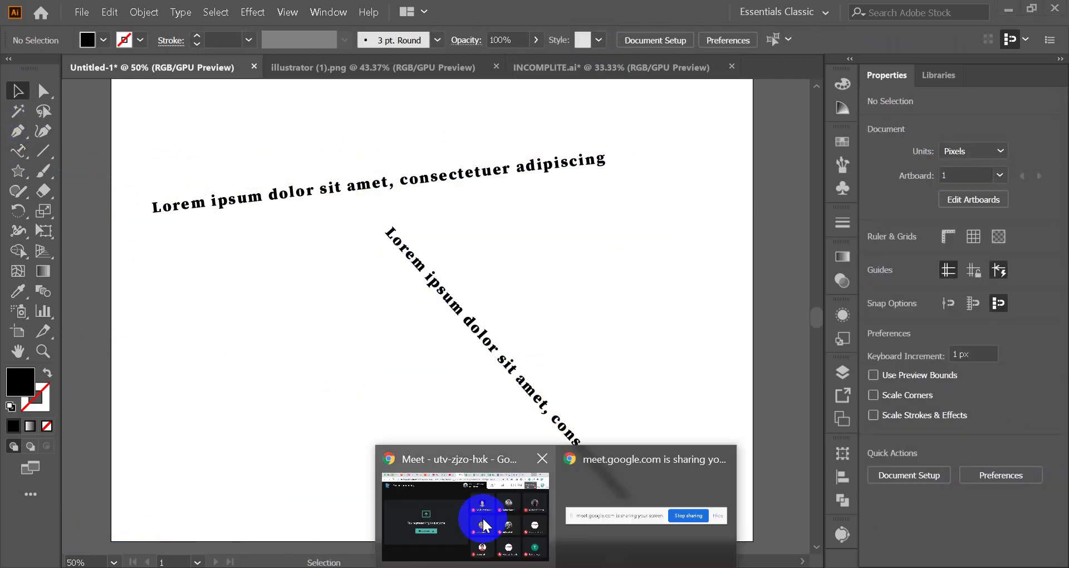
pyautogui.click(484, 522)
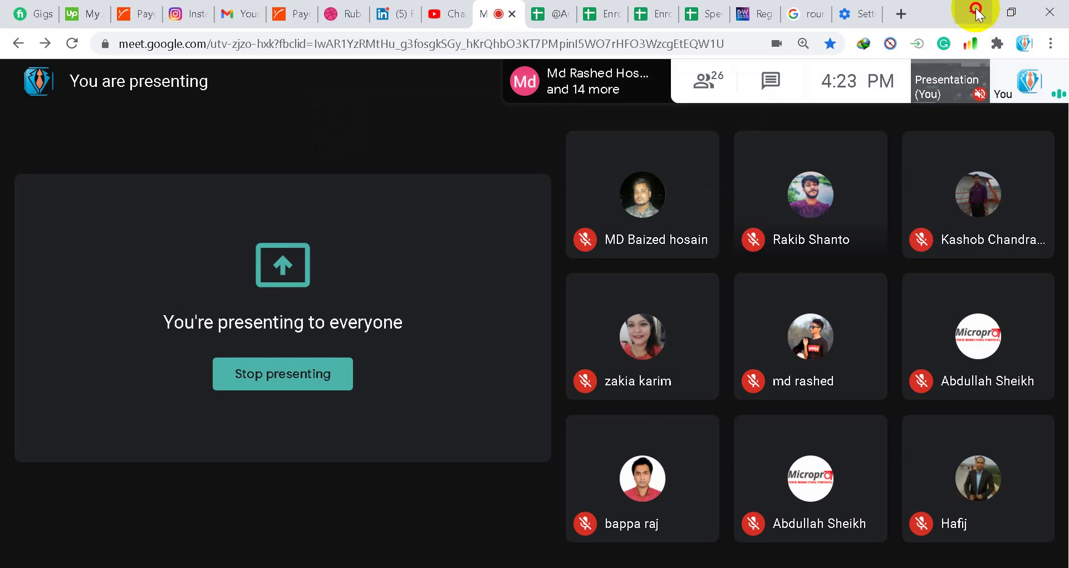
pyautogui.click(973, 13)
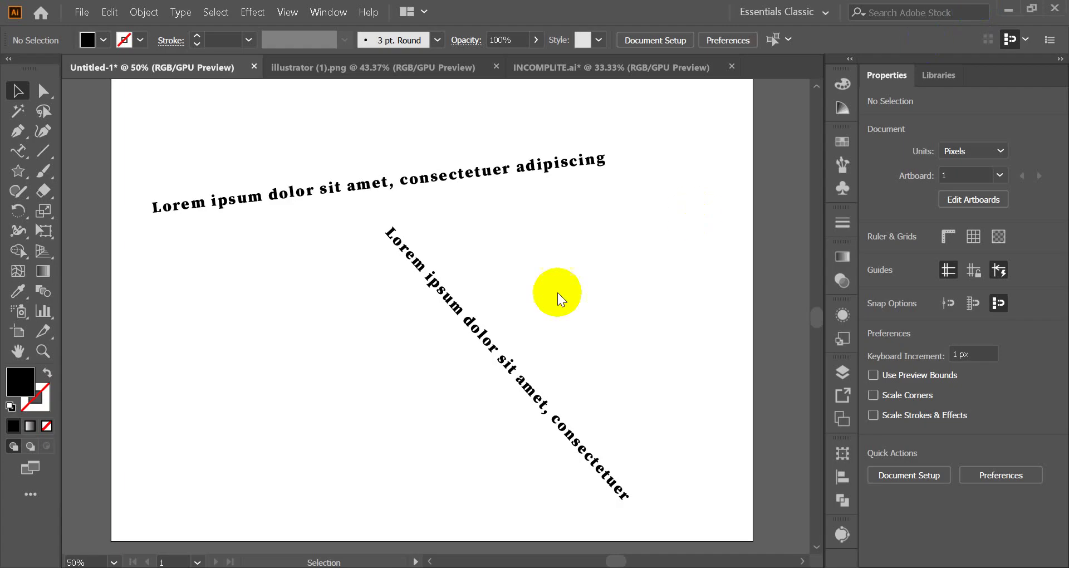
# - Delete both diagonal text lines from the artboard
pyautogui.click(475, 337)
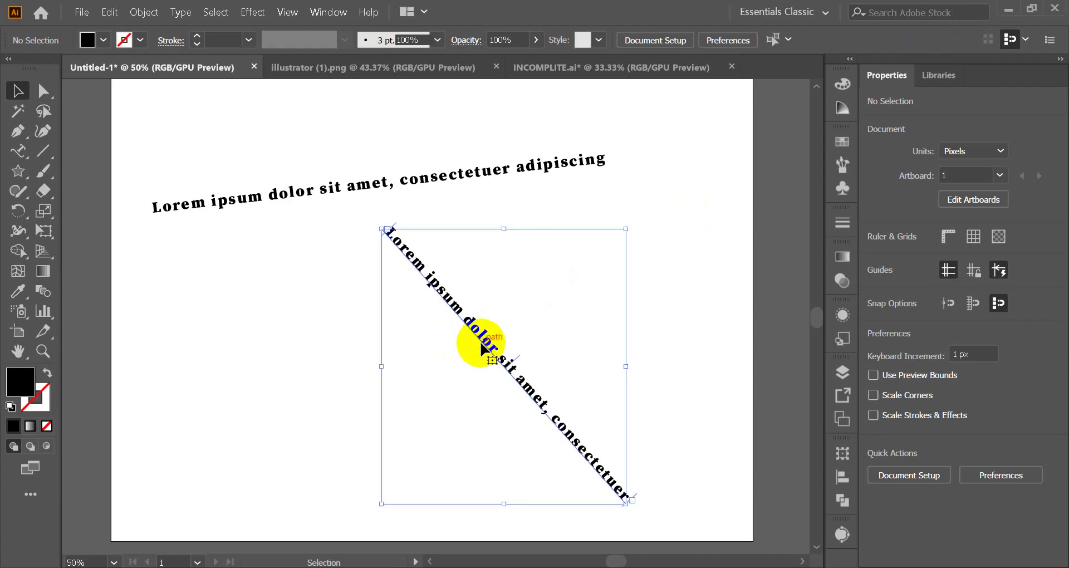
pyautogui.click(425, 184)
pyautogui.click(458, 224)
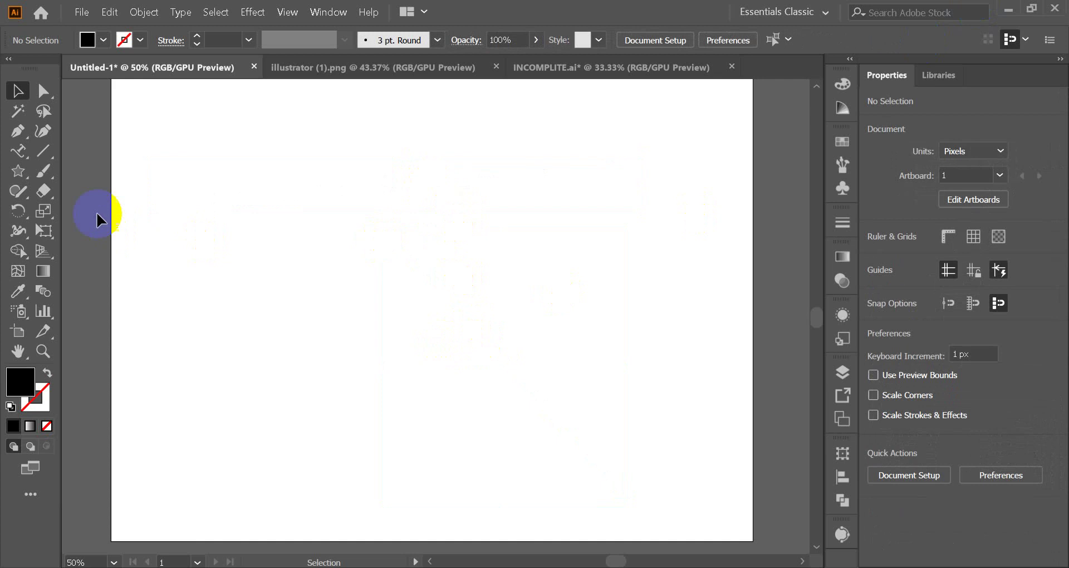
# - Draw an open M-shaped zigzag path about 890 px wide and 373 px high across the artboard with the Pen tool
pyautogui.click(130, 383)
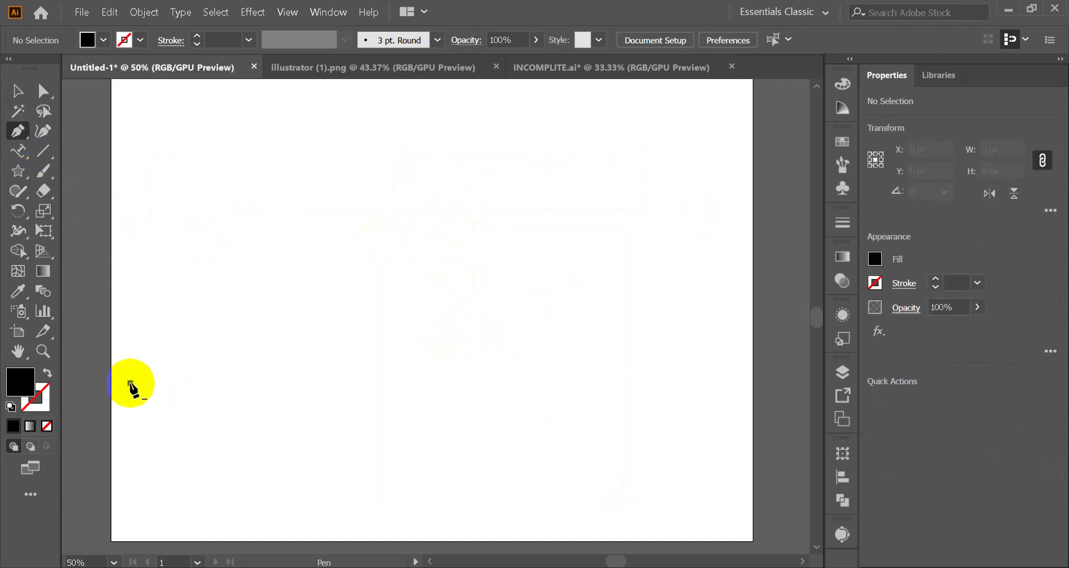
pyautogui.click(330, 144)
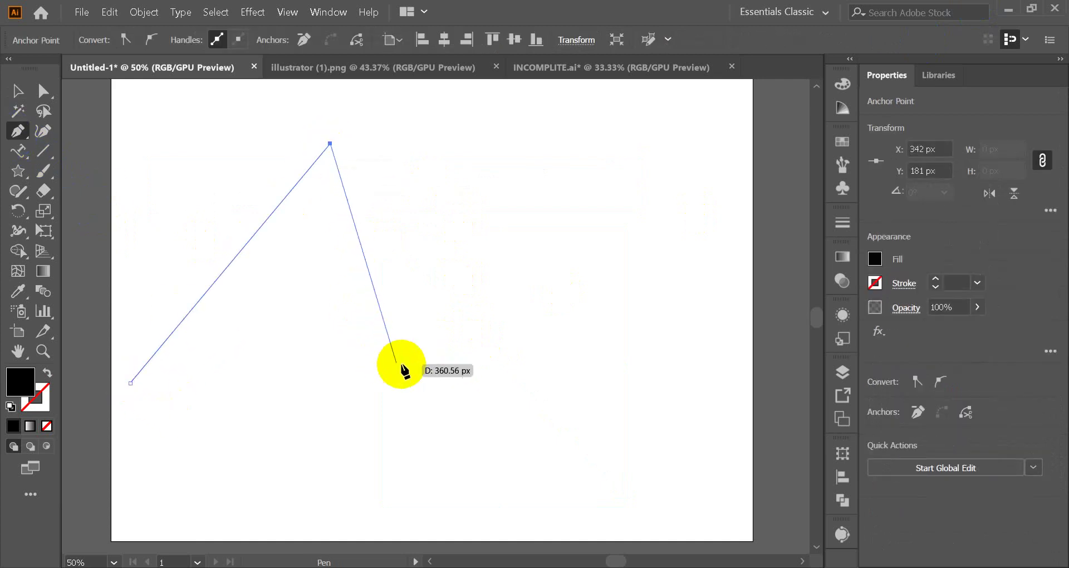
pyautogui.click(431, 383)
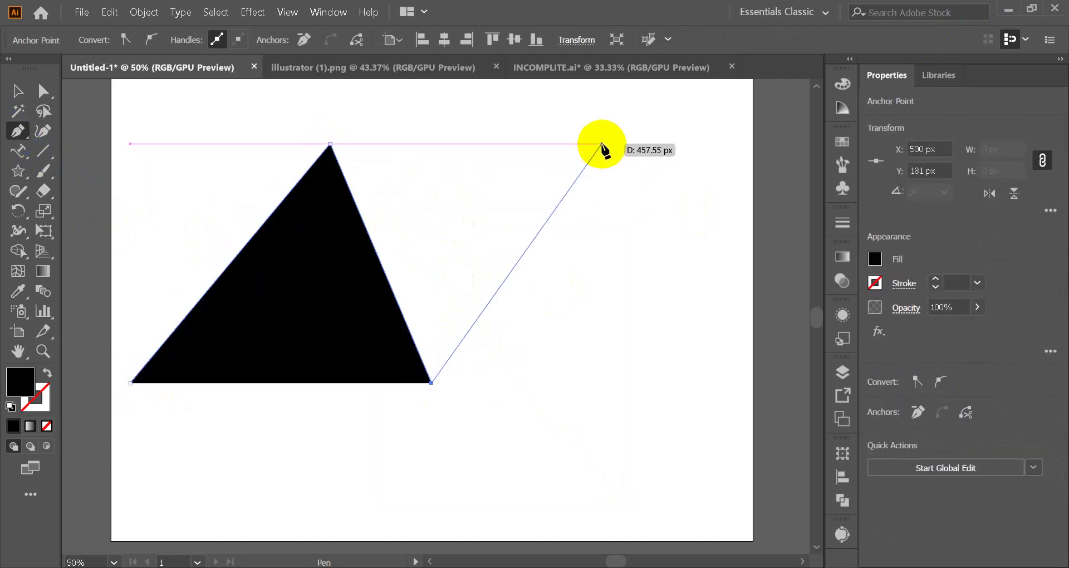
pyautogui.click(602, 144)
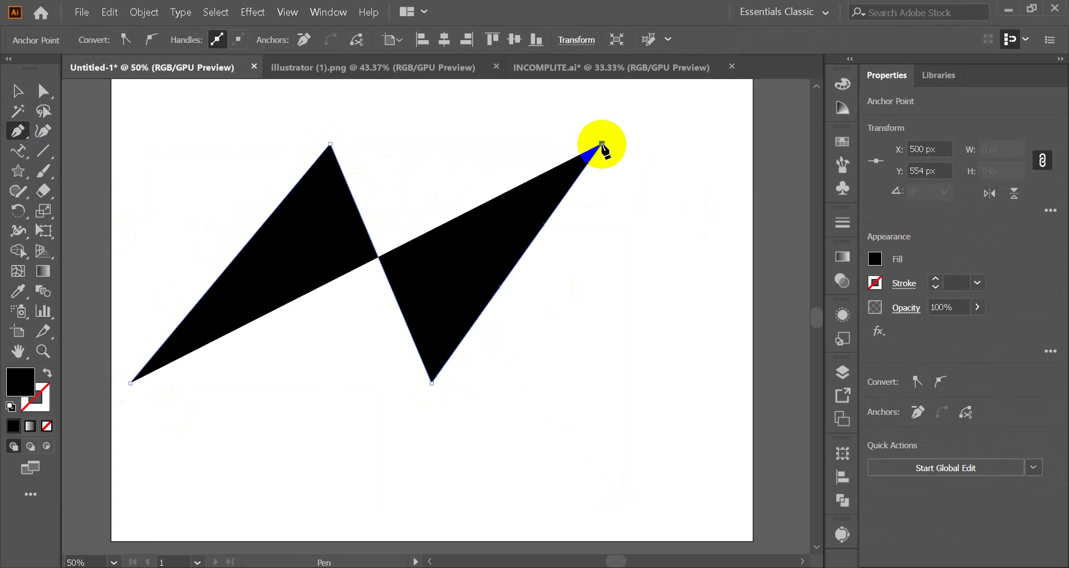
pyautogui.click(675, 383)
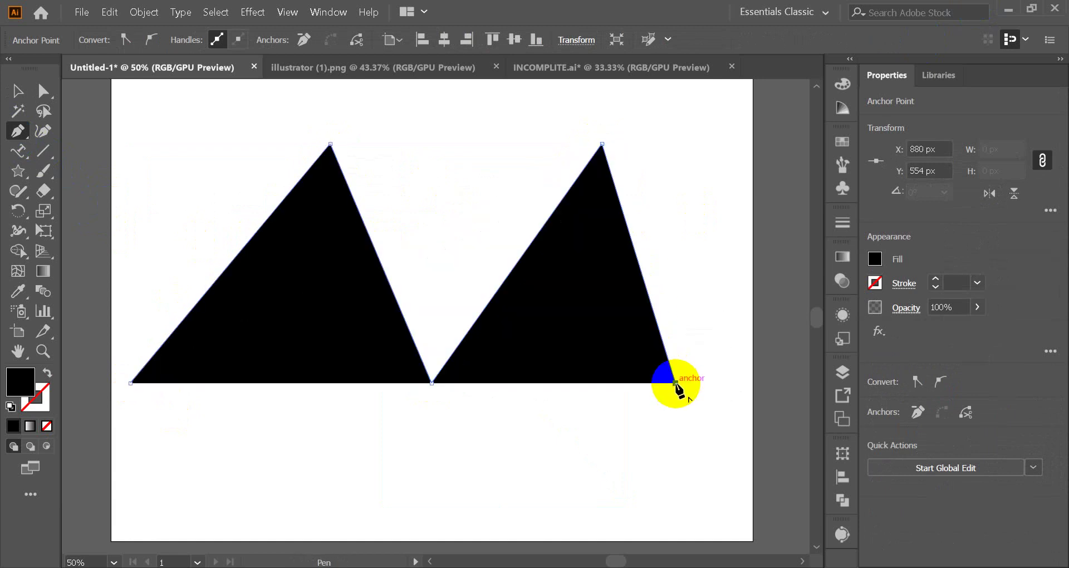
pyautogui.hotkey('ctrl', 'z')
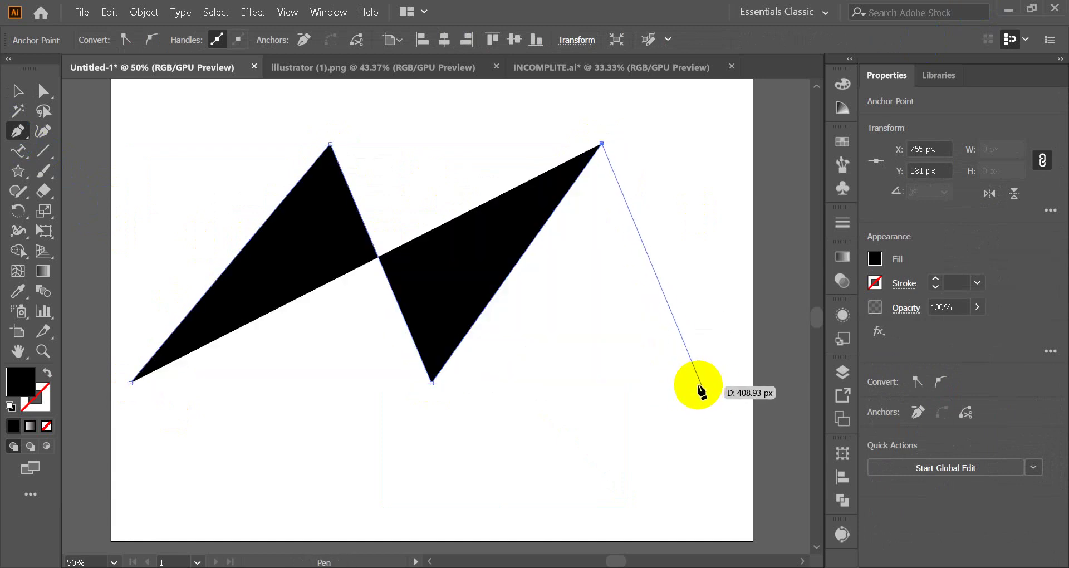
pyautogui.click(702, 384)
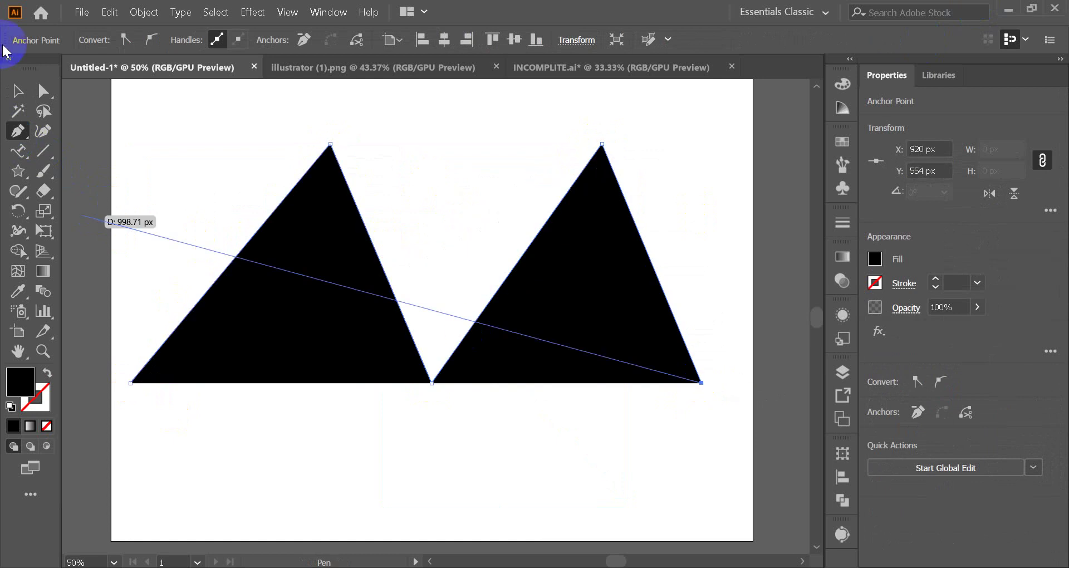
pyautogui.click(18, 89)
pyautogui.click(119, 112)
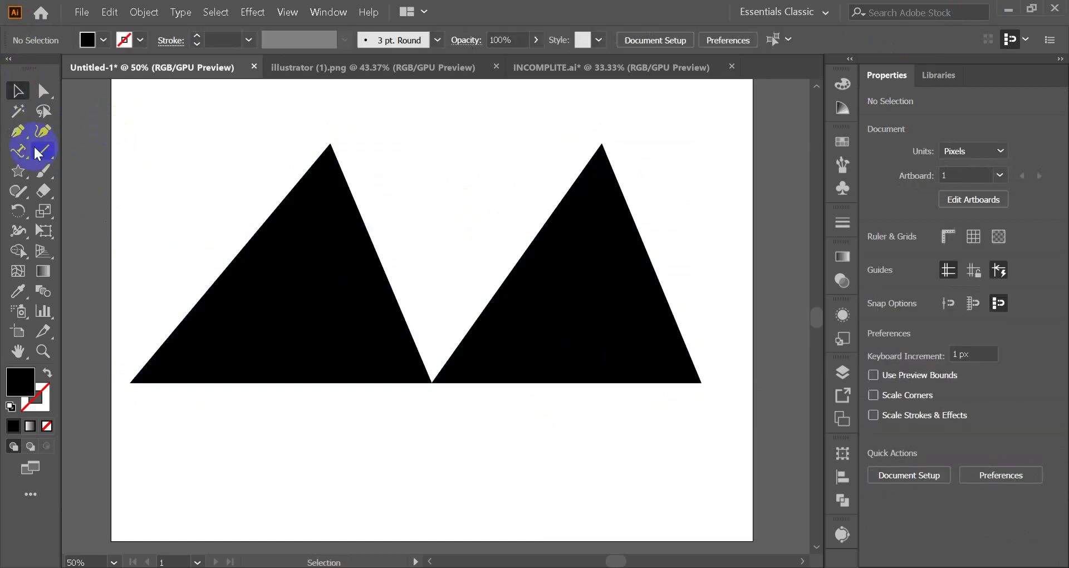
# - Run placeholder text along the M-shaped zigzag from its lower-left end with Type on a Path
pyautogui.click(18, 150)
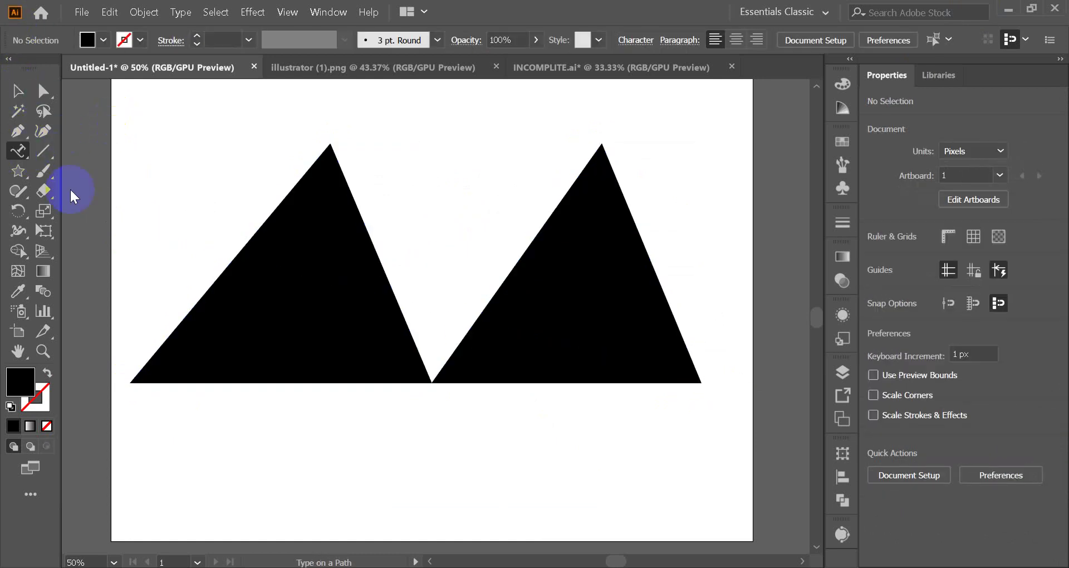
pyautogui.click(131, 378)
pyautogui.click(18, 91)
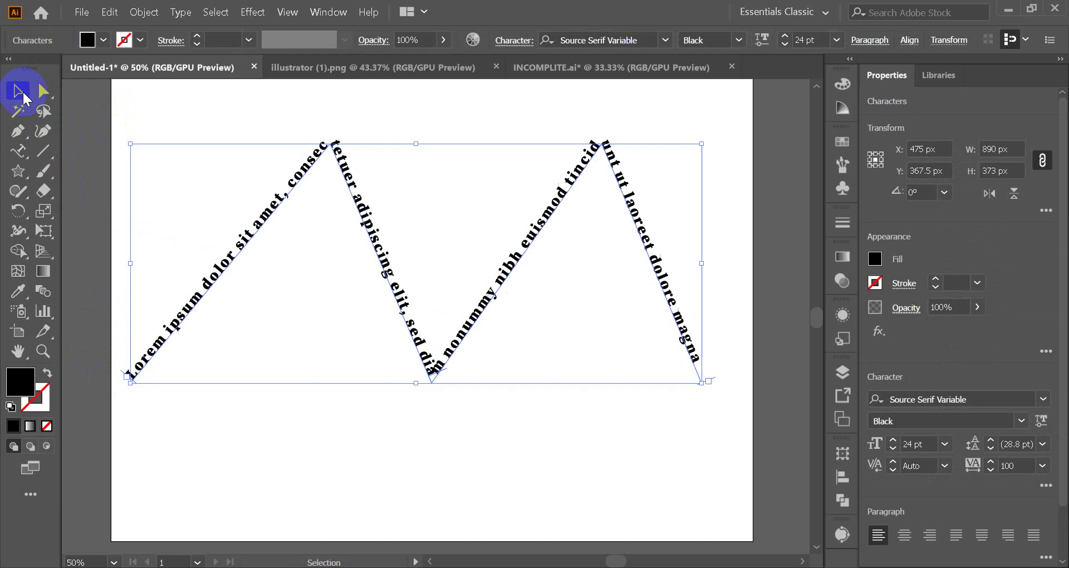
# - Delete the zigzag placeholder text from the artboard
pyautogui.click(496, 155)
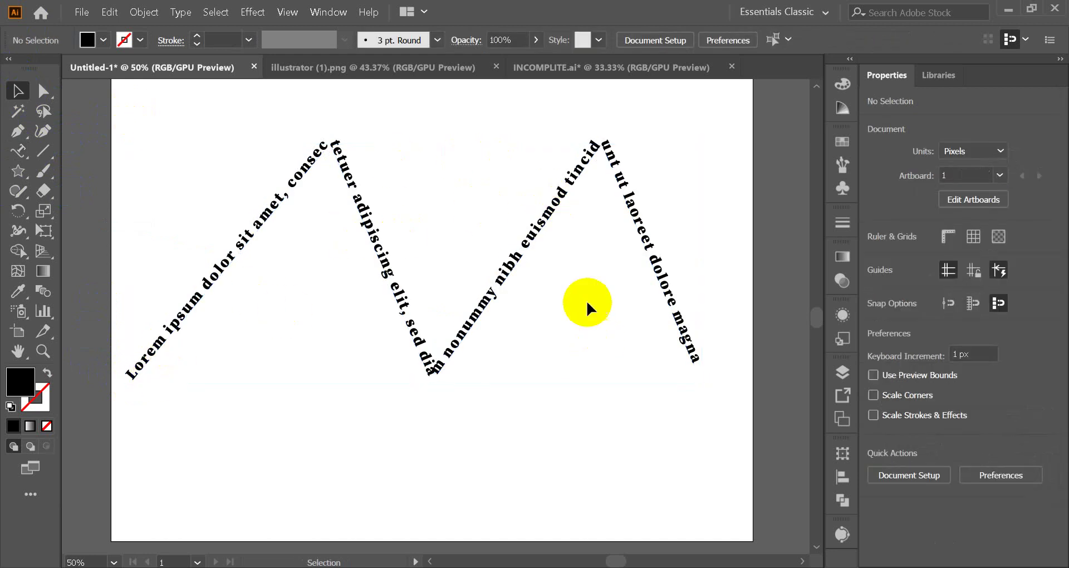
pyautogui.click(467, 332)
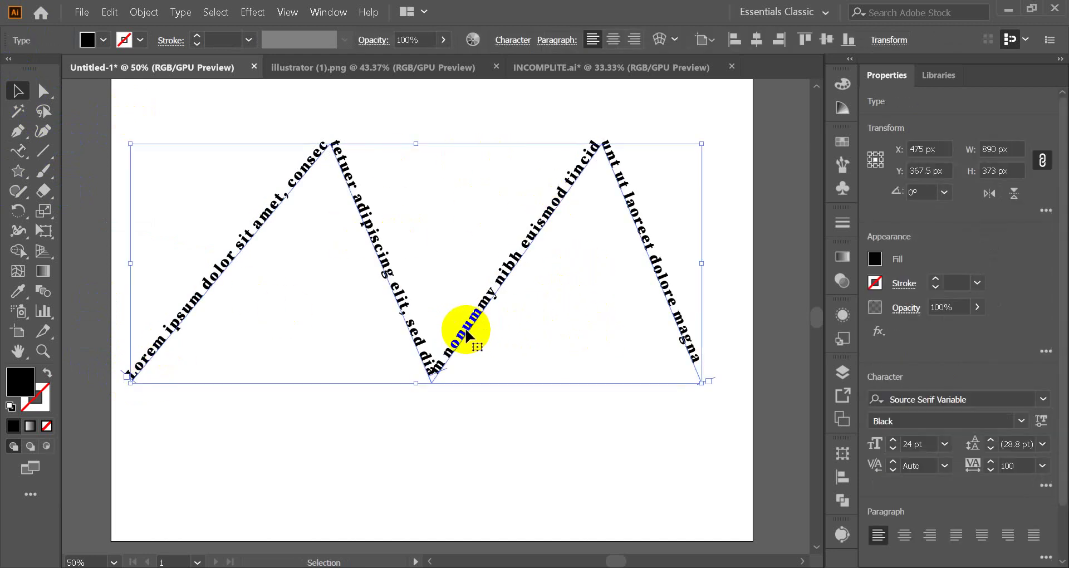
pyautogui.press('Delete')
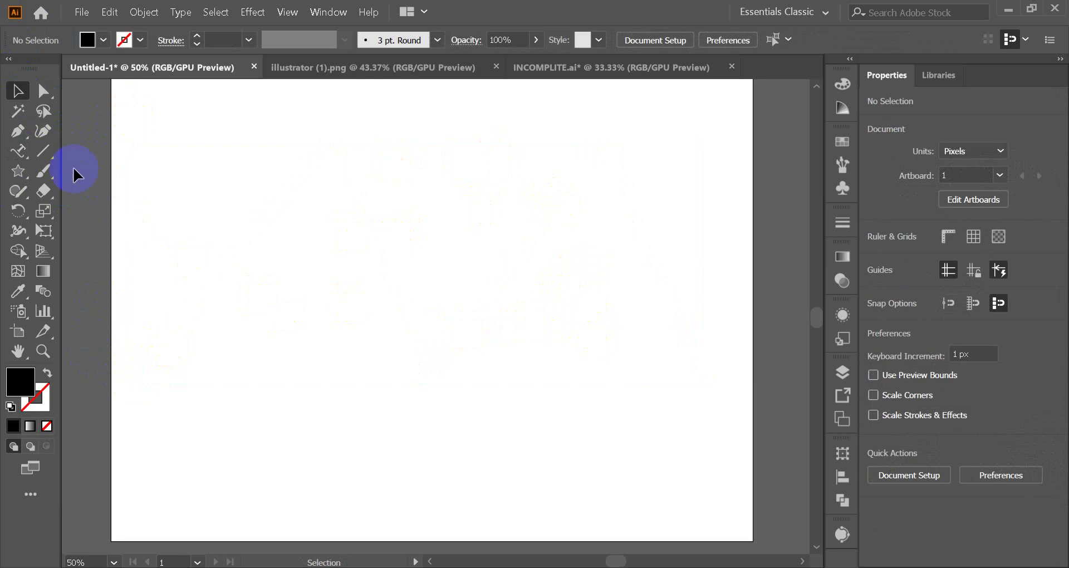
# - Draw an open self-crossing path of three straight segments, about 447 by 388 px, with the Pen tool
pyautogui.click(243, 214)
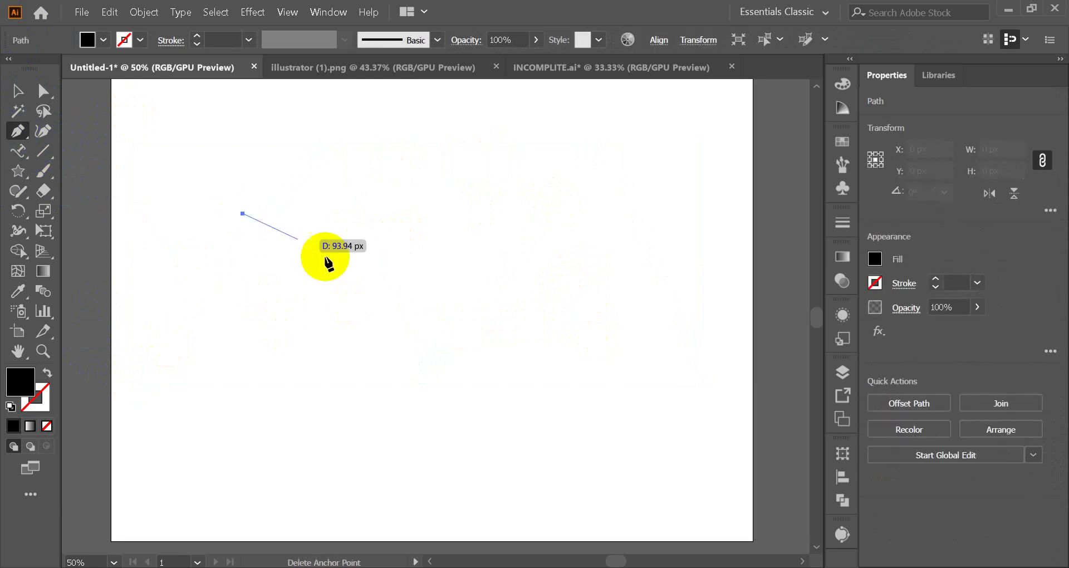
pyautogui.click(530, 375)
pyautogui.click(477, 166)
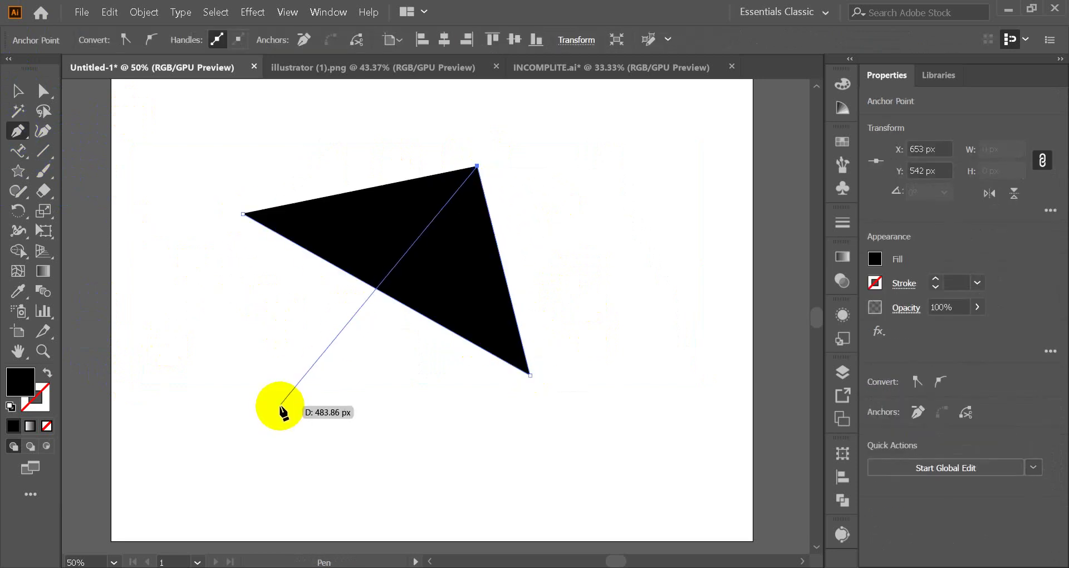
pyautogui.click(277, 414)
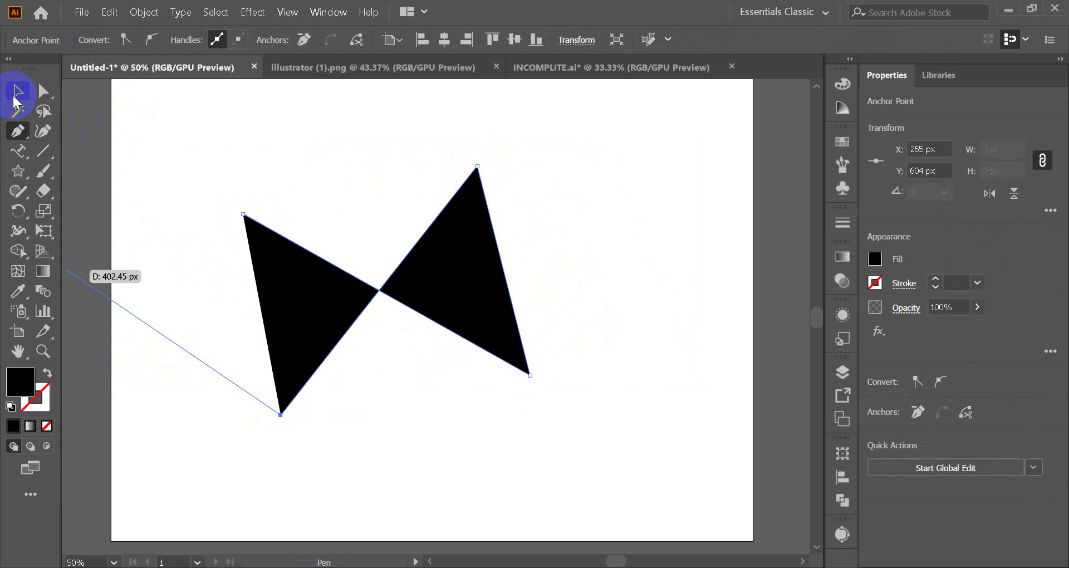
pyautogui.click(15, 93)
# - Run placeholder text along the self-crossing path from its upper-left end with Type on a Path
pyautogui.click(18, 151)
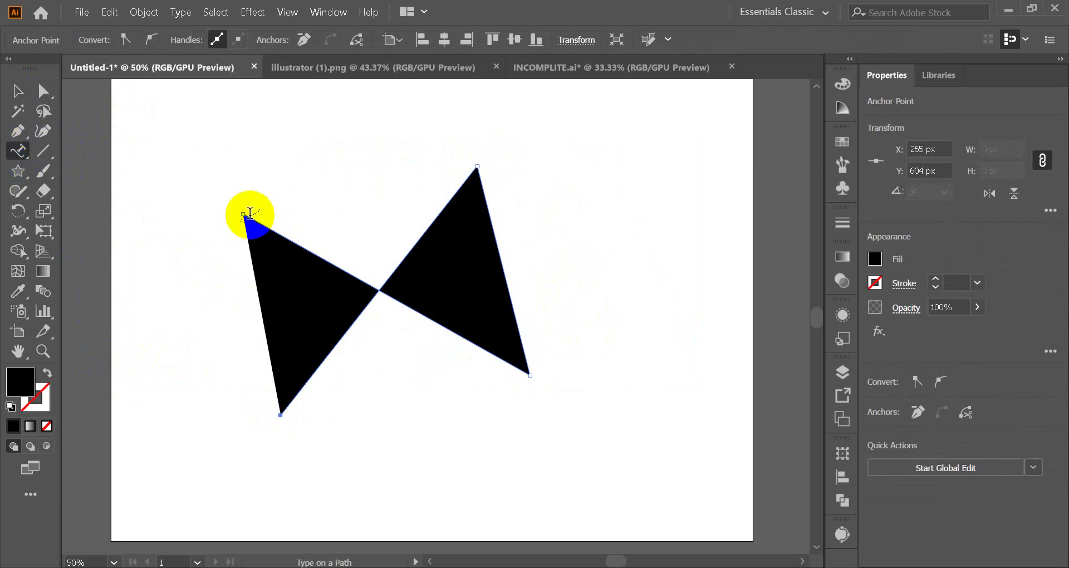
pyautogui.click(249, 216)
pyautogui.click(17, 96)
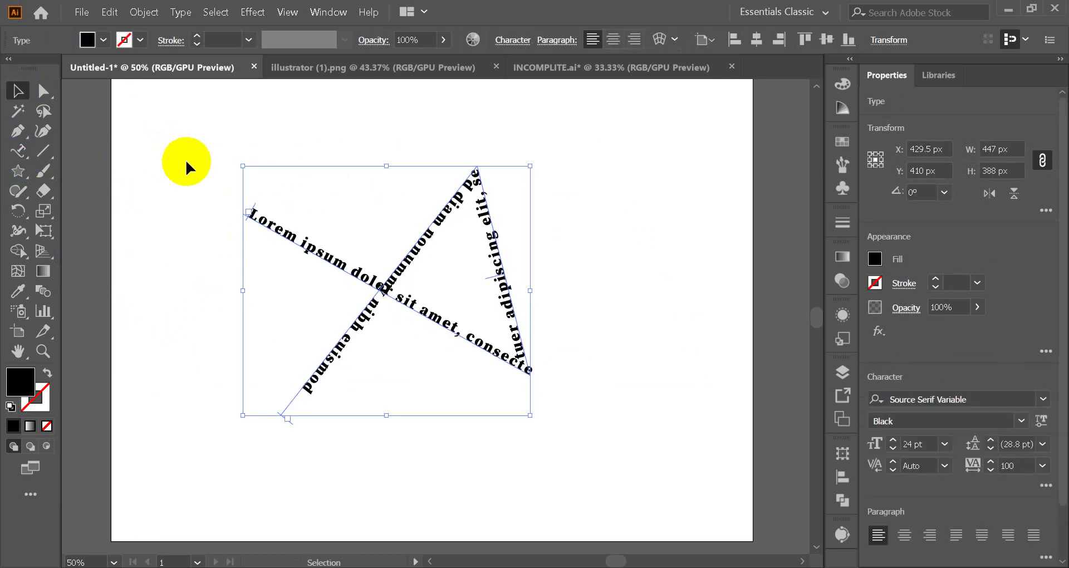
# - Delete the self-crossing placeholder text from the artboard
pyautogui.click(185, 159)
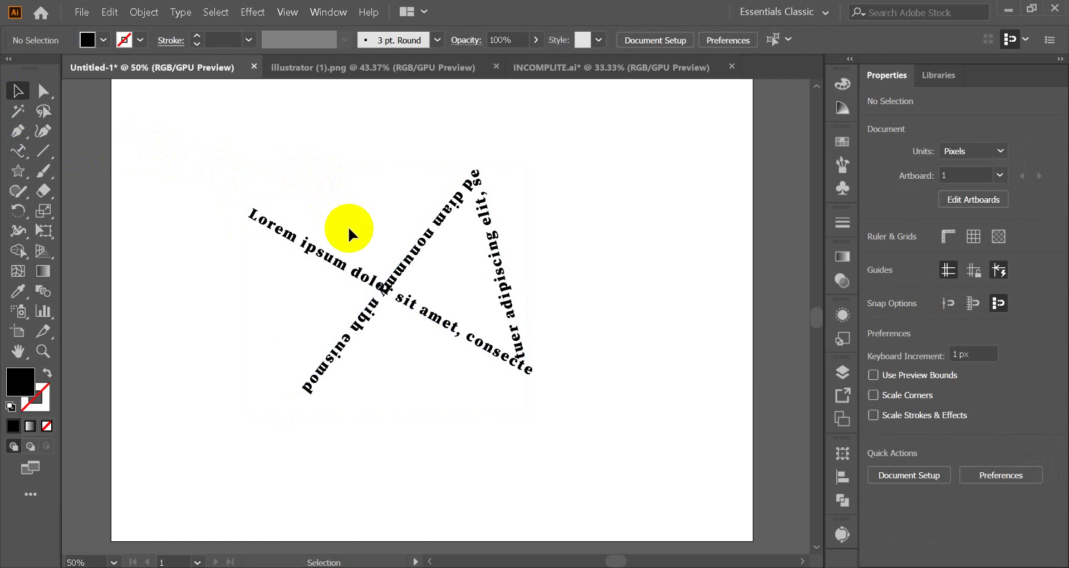
pyautogui.click(390, 293)
pyautogui.press('Delete')
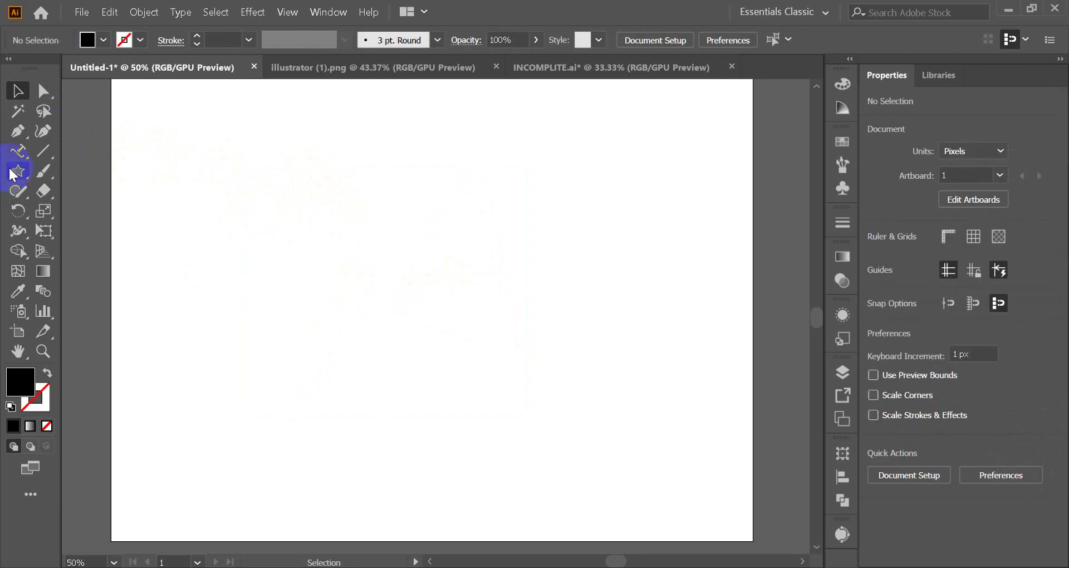
# - Draw a closed heart shape about 374 px wide and 344 px high with two curved Pen tool anchors
pyautogui.click(18, 131)
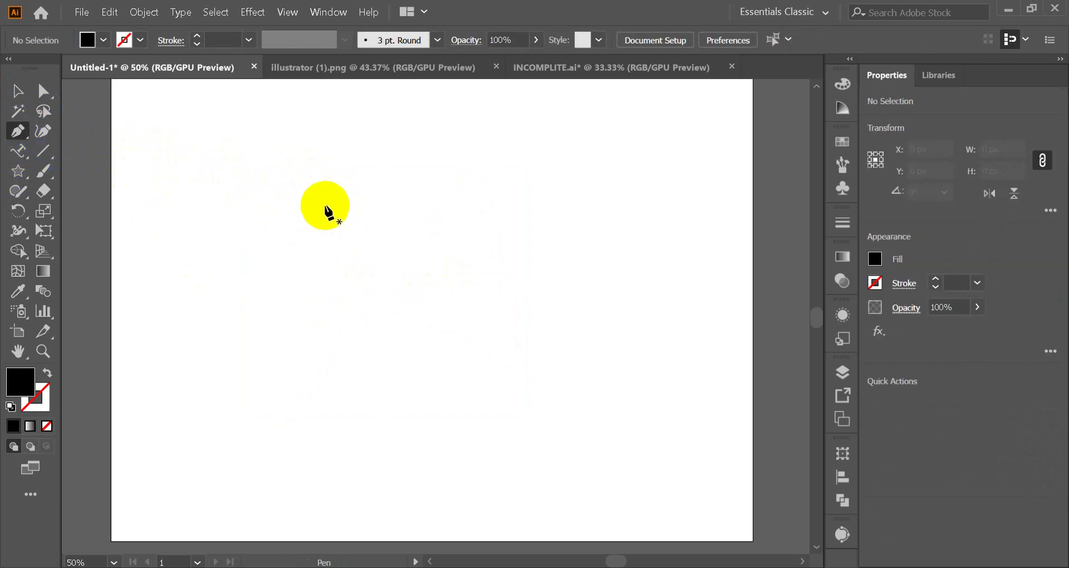
pyautogui.moveTo(387, 210); pyautogui.dragTo(500, 280)
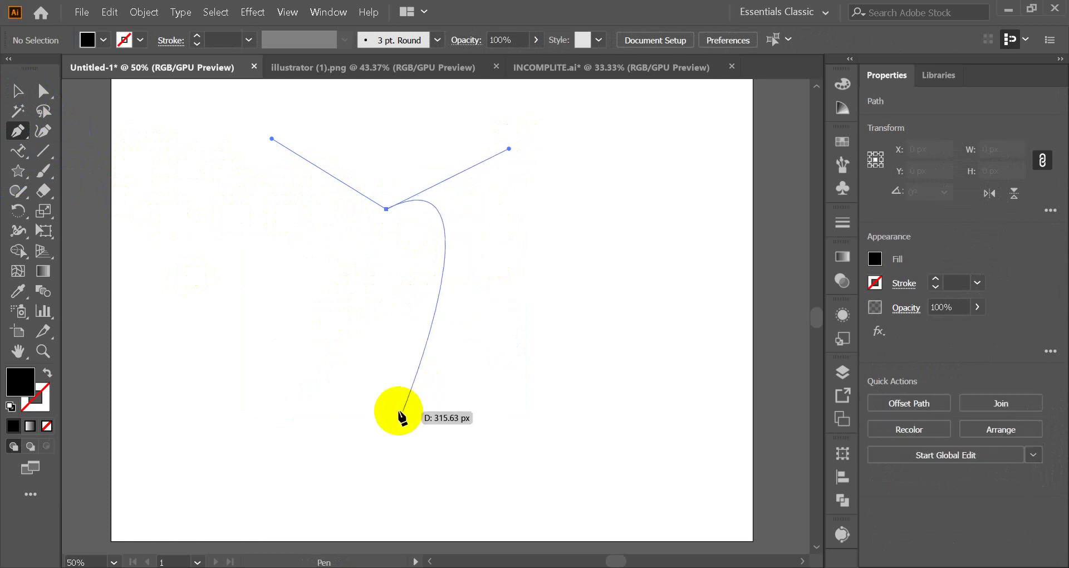
pyautogui.click(384, 411)
pyautogui.moveTo(384, 411); pyautogui.dragTo(193, 514)
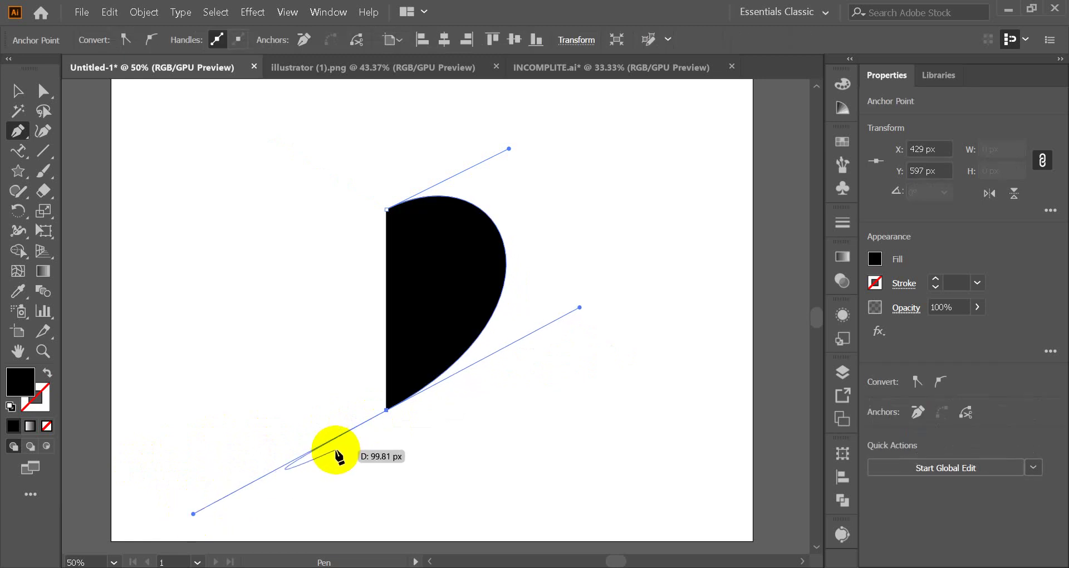
pyautogui.hotkey('ctrl', 'z')
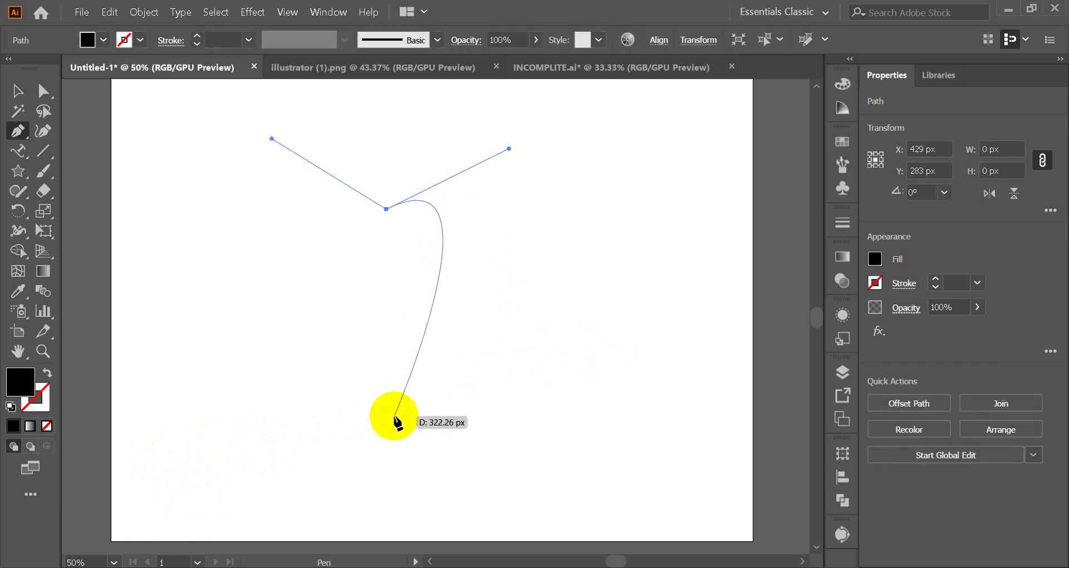
pyautogui.moveTo(386, 419); pyautogui.dragTo(222, 480)
pyautogui.moveTo(387, 209); pyautogui.dragTo(589, 250)
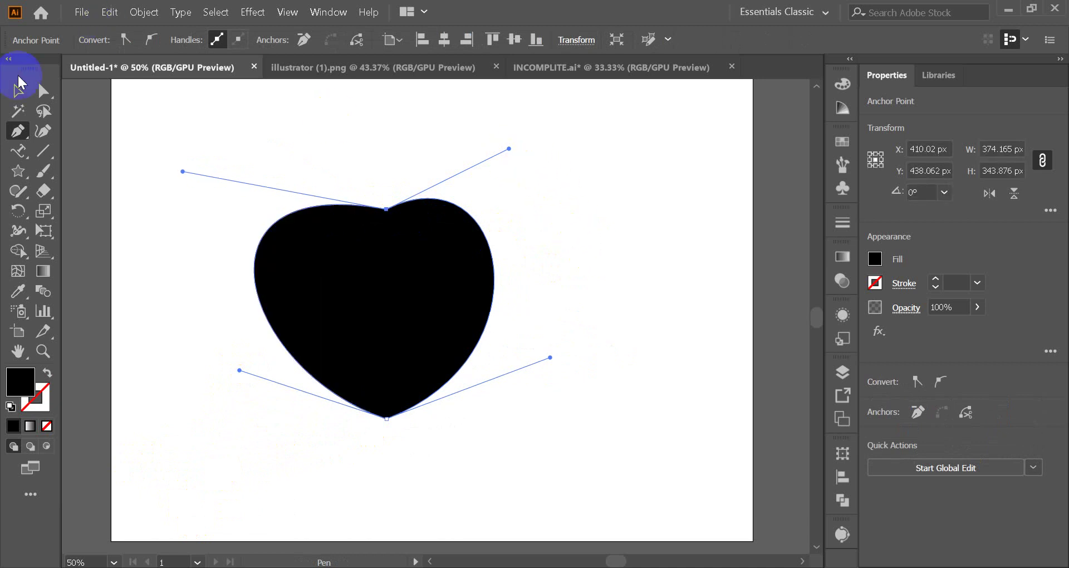
# - Reshape the heart's right lobe with the top anchor's direction handle, widening the heart to about 409 px to balance the left lobe
pyautogui.click(39, 94)
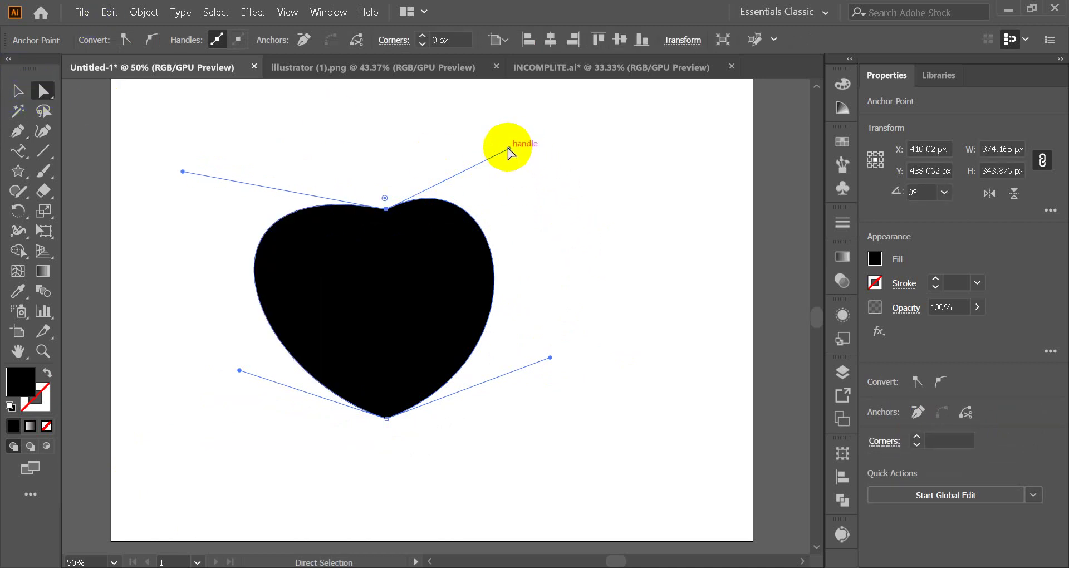
pyautogui.moveTo(508, 147); pyautogui.dragTo(551, 152)
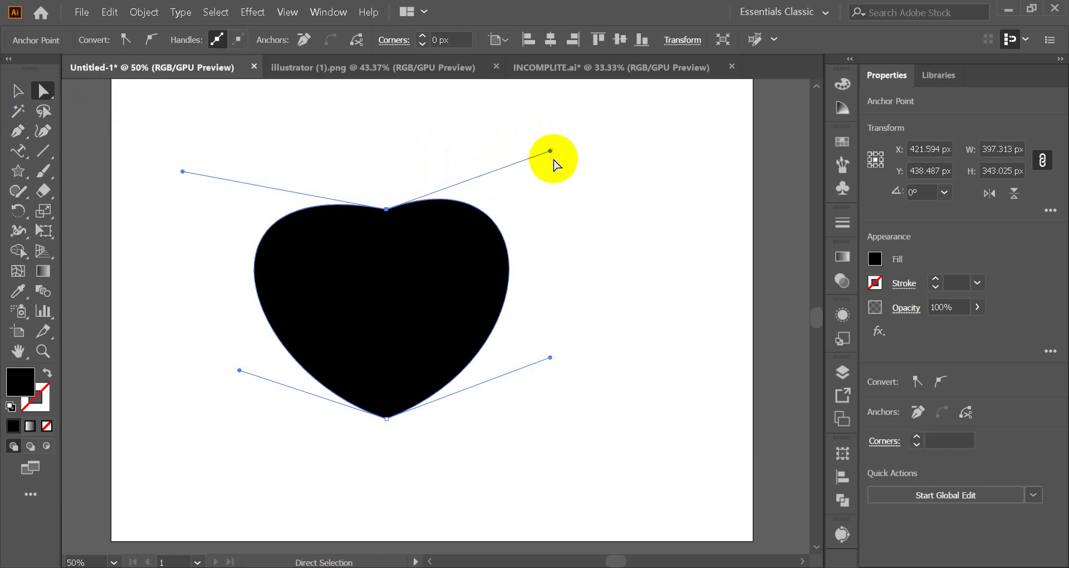
pyautogui.click(553, 158)
pyautogui.click(433, 269)
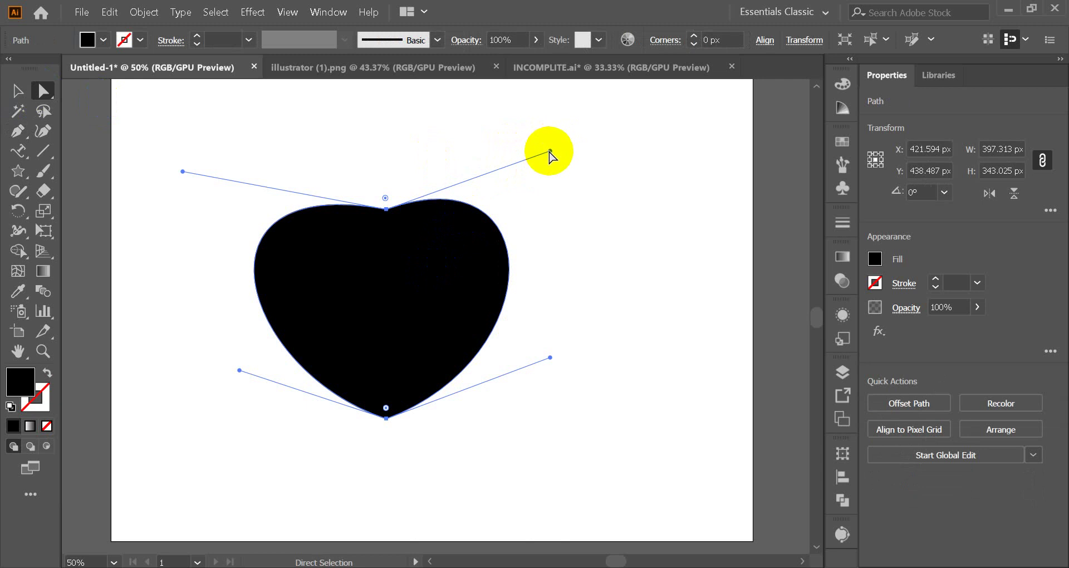
pyautogui.moveTo(551, 151); pyautogui.dragTo(570, 165)
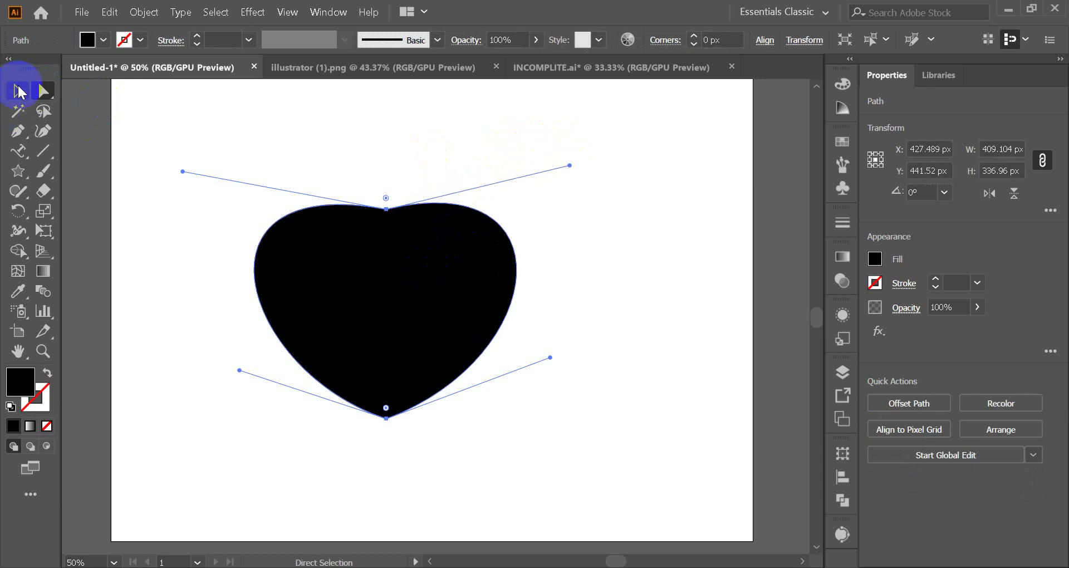
pyautogui.click(19, 92)
pyautogui.click(396, 186)
# - Run placeholder text around the heart outline from its top notch with Type on a Path and deselect it
pyautogui.click(369, 243)
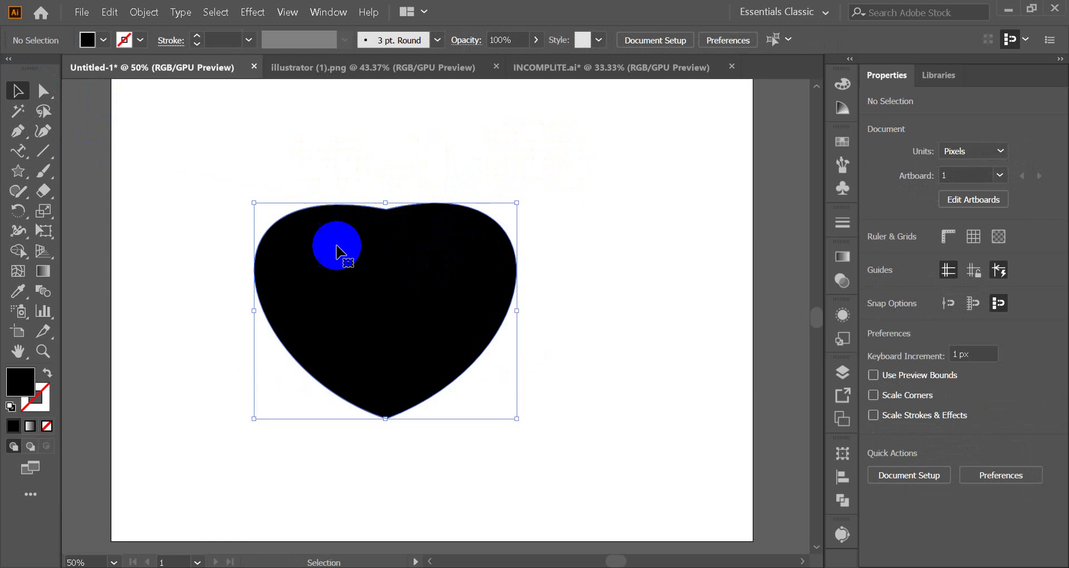
pyautogui.click(44, 156)
pyautogui.click(25, 158)
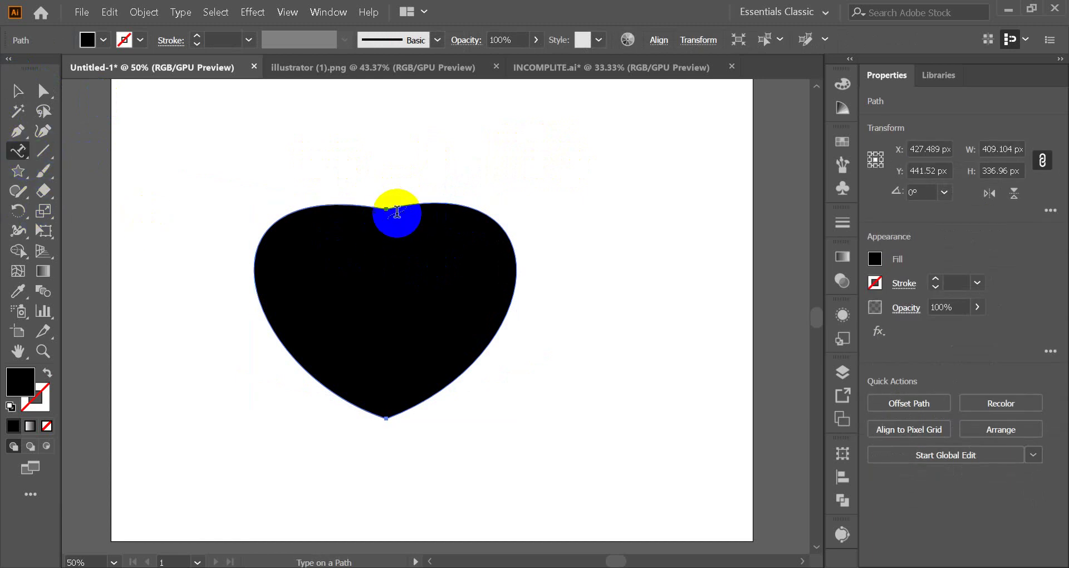
pyautogui.click(390, 205)
pyautogui.click(18, 91)
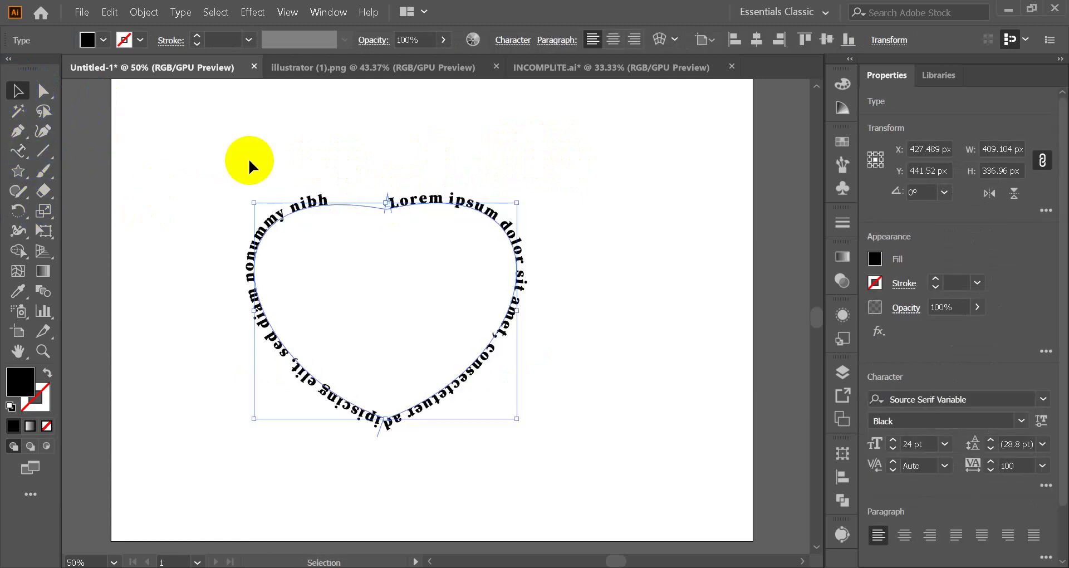
pyautogui.click(440, 222)
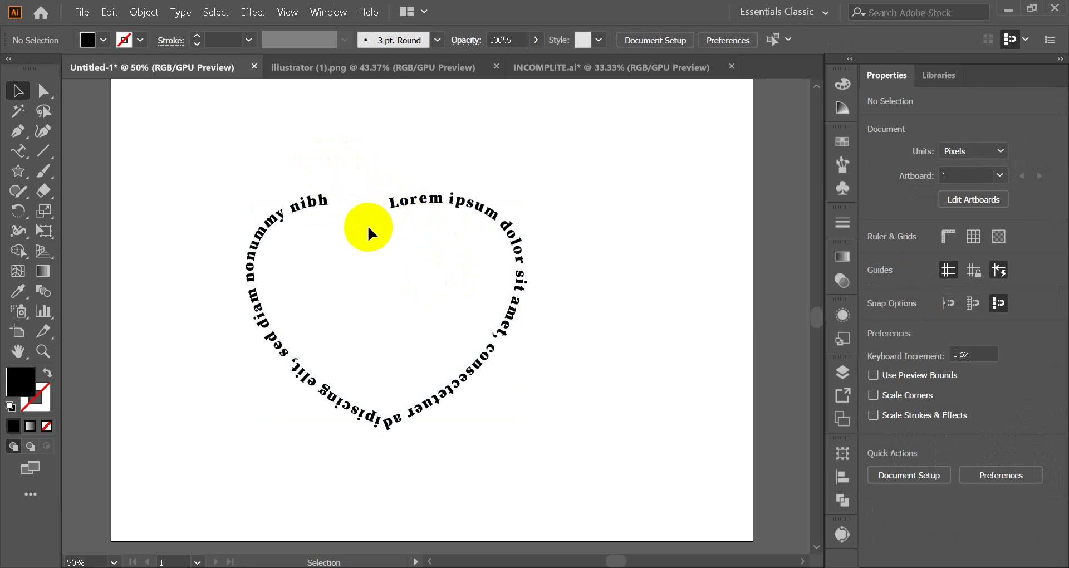
# - Delete the heart-shaped placeholder text from the artboard
pyautogui.doubleClick(414, 205)
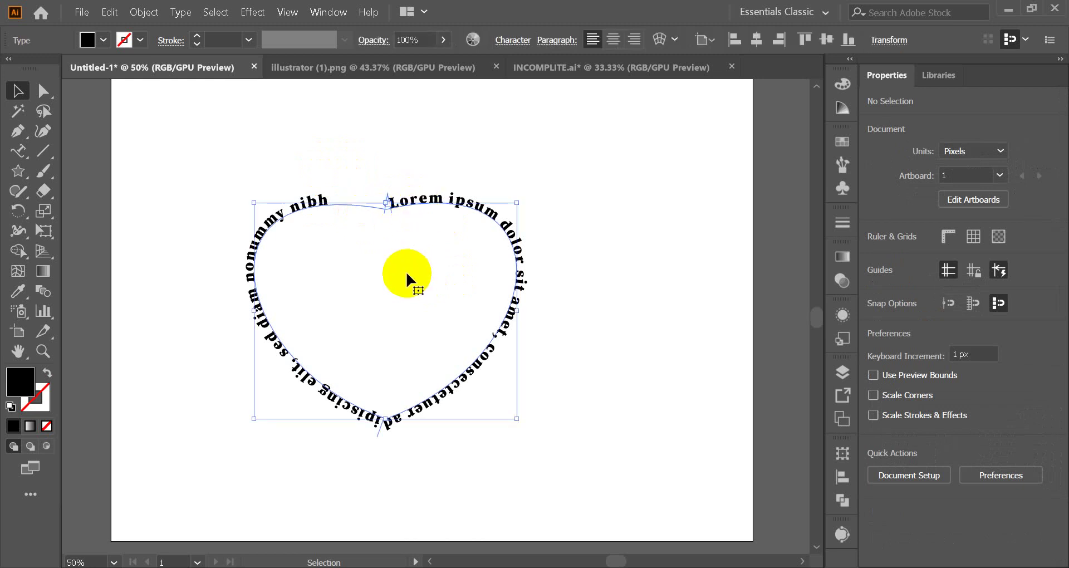
pyautogui.click(544, 375)
pyautogui.click(465, 378)
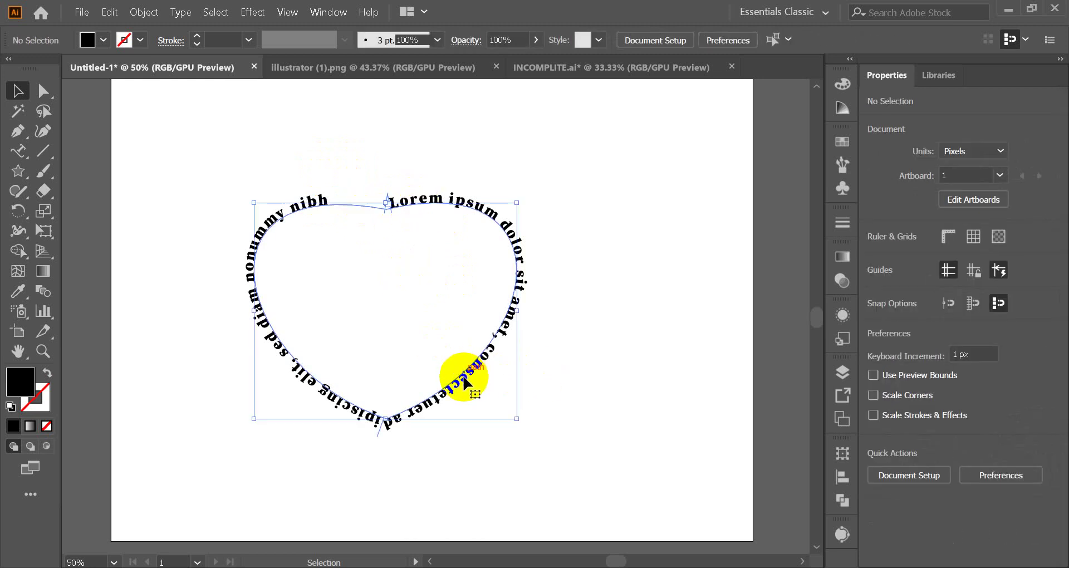
pyautogui.press('Delete')
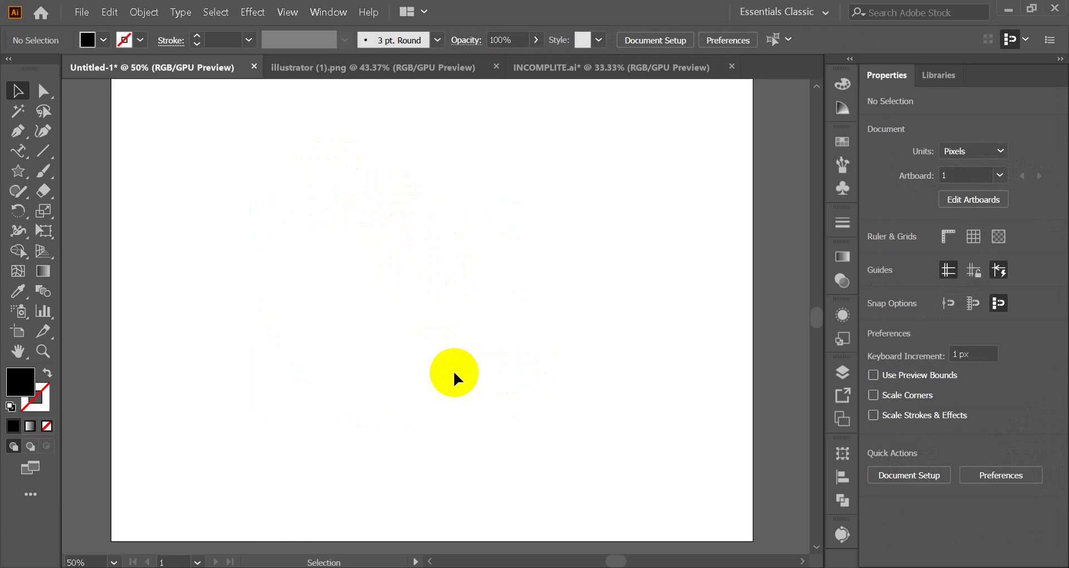
# - Draw a circle about 432 px in diameter and run placeholder text around it with Type on a Path, then deselect it
pyautogui.moveTo(16, 177); pyautogui.dragTo(109, 222)
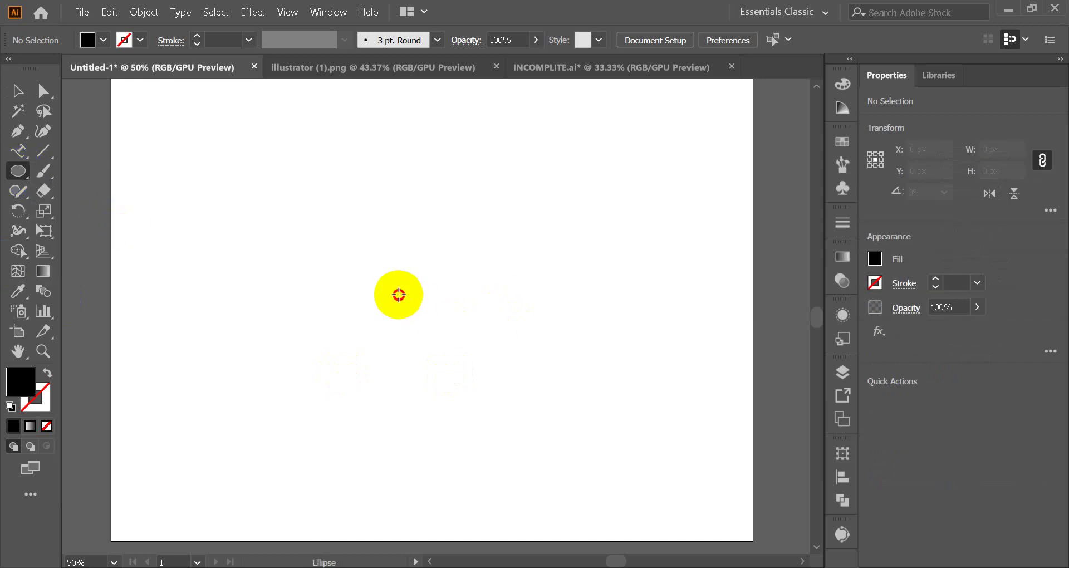
pyautogui.moveTo(399, 295); pyautogui.dragTo(512, 433)
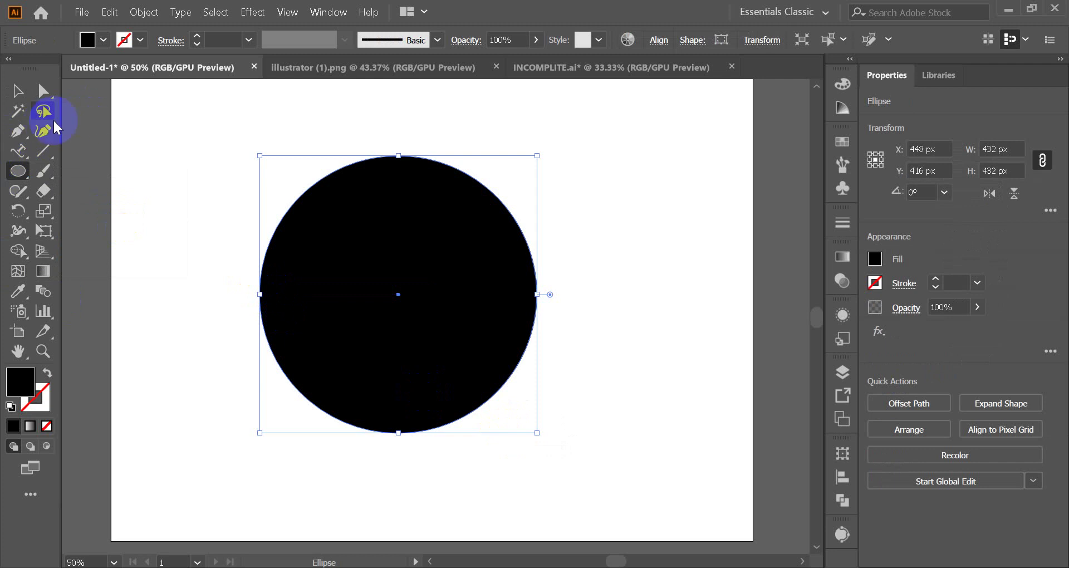
pyautogui.click(21, 155)
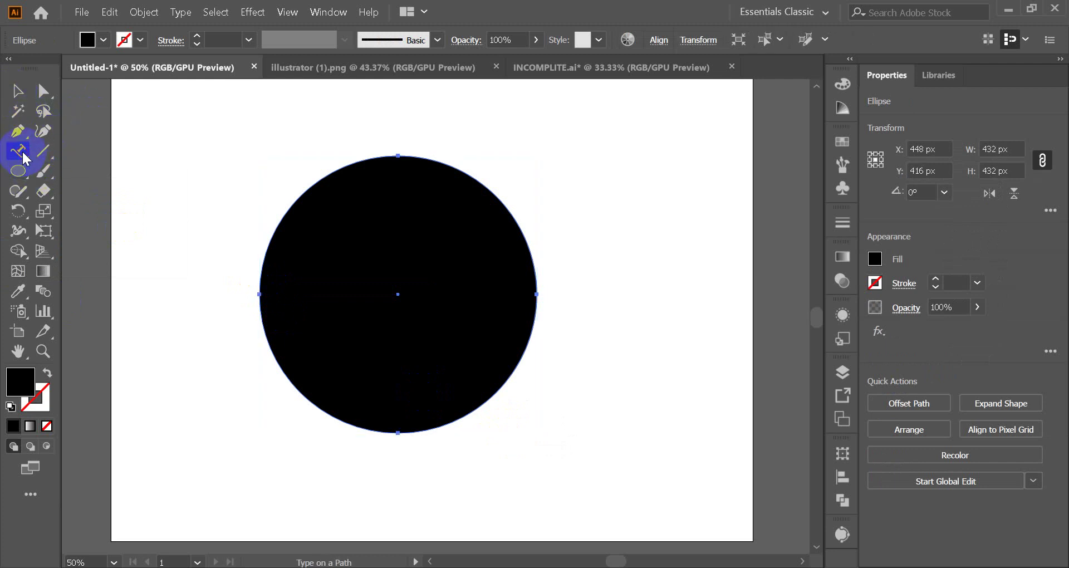
pyautogui.click(316, 176)
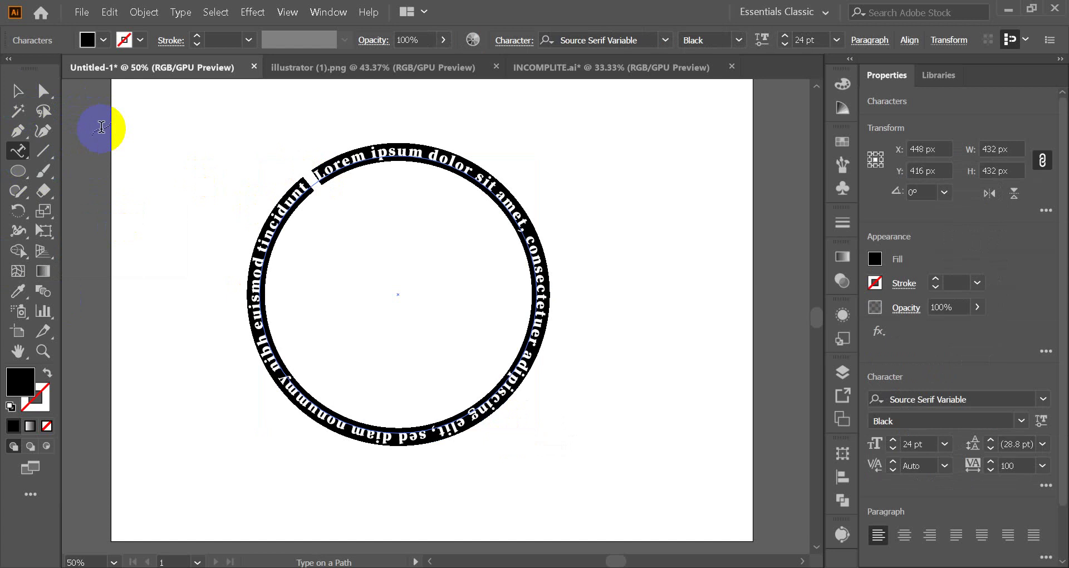
pyautogui.click(18, 91)
pyautogui.click(179, 161)
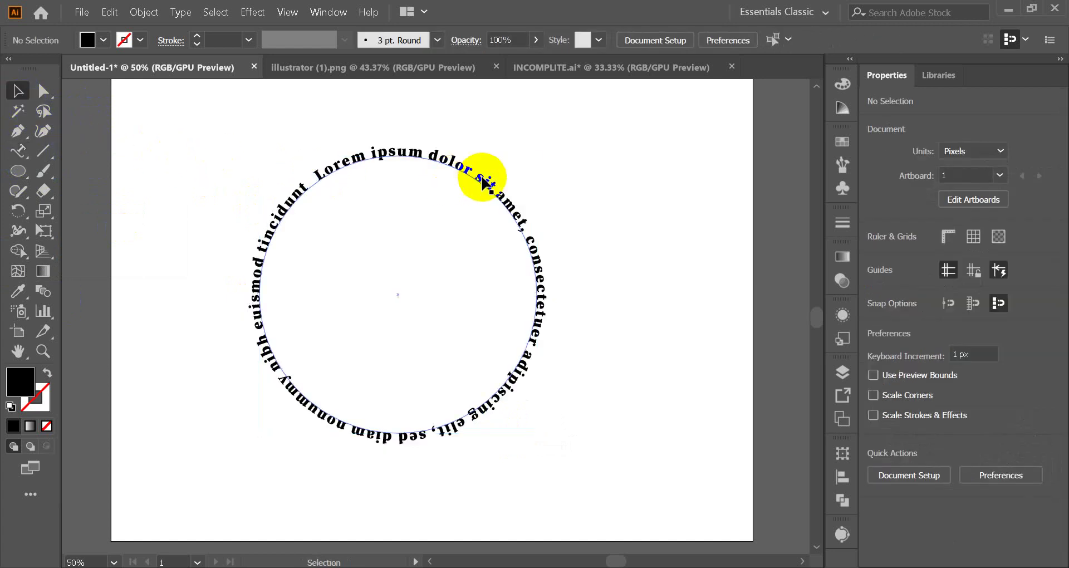
# - Replace all of the circle's placeholder text with "Graphics Global Online" and deselect it
pyautogui.click(313, 169)
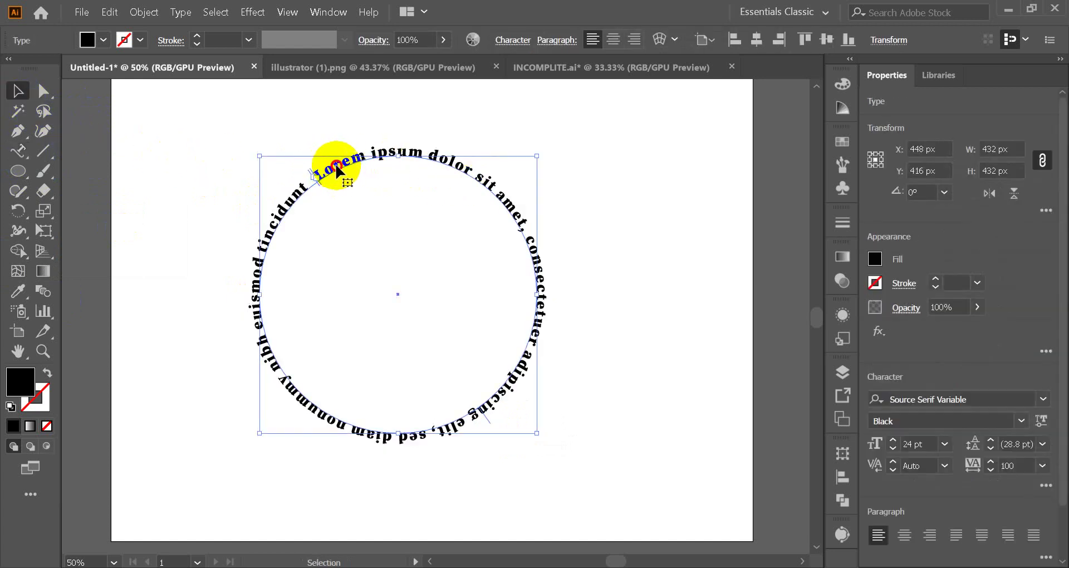
pyautogui.doubleClick(337, 166)
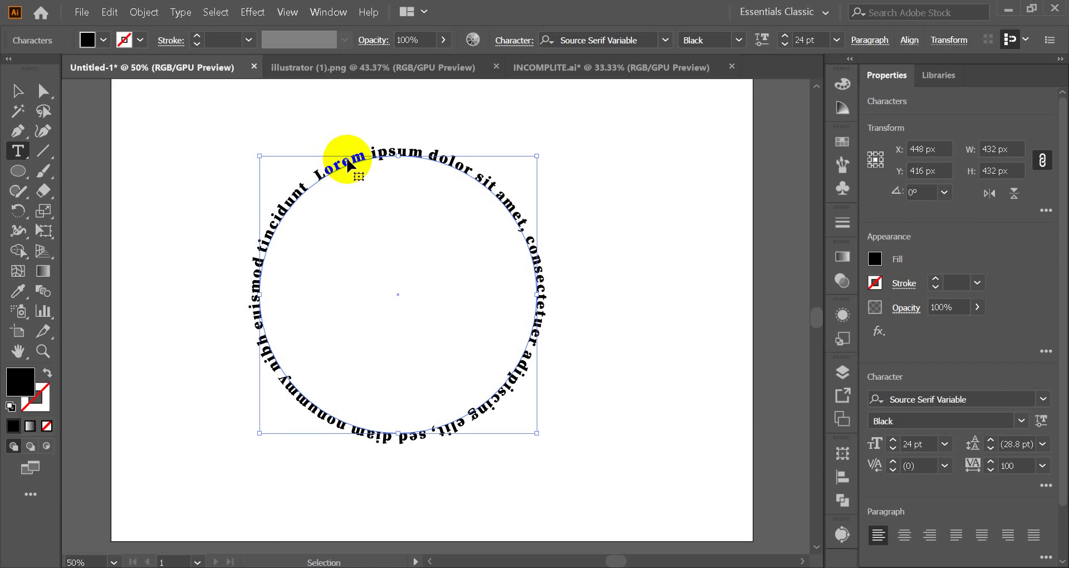
pyautogui.tripleClick(348, 159)
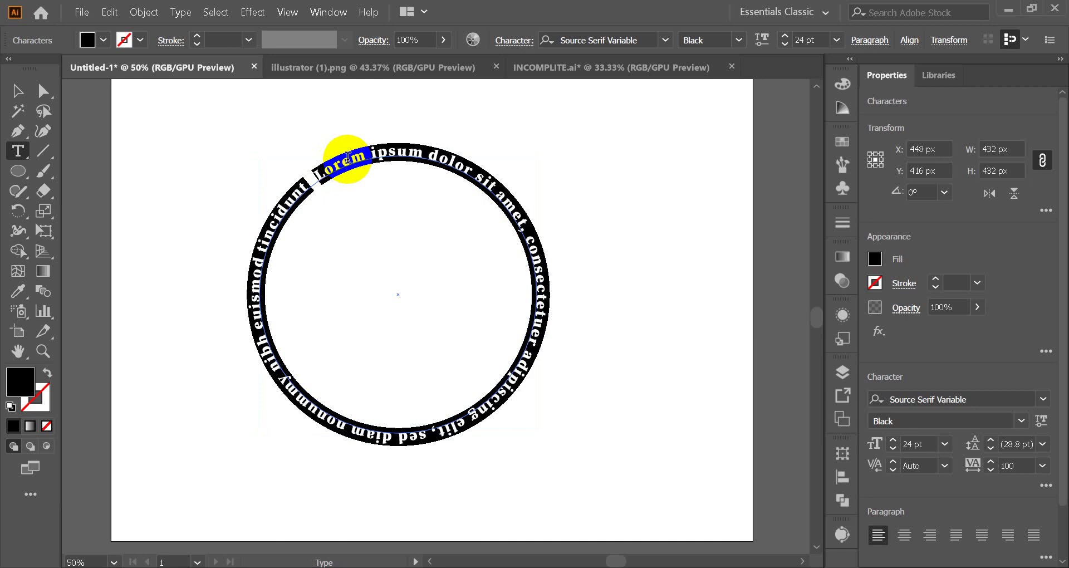
pyautogui.write('G')
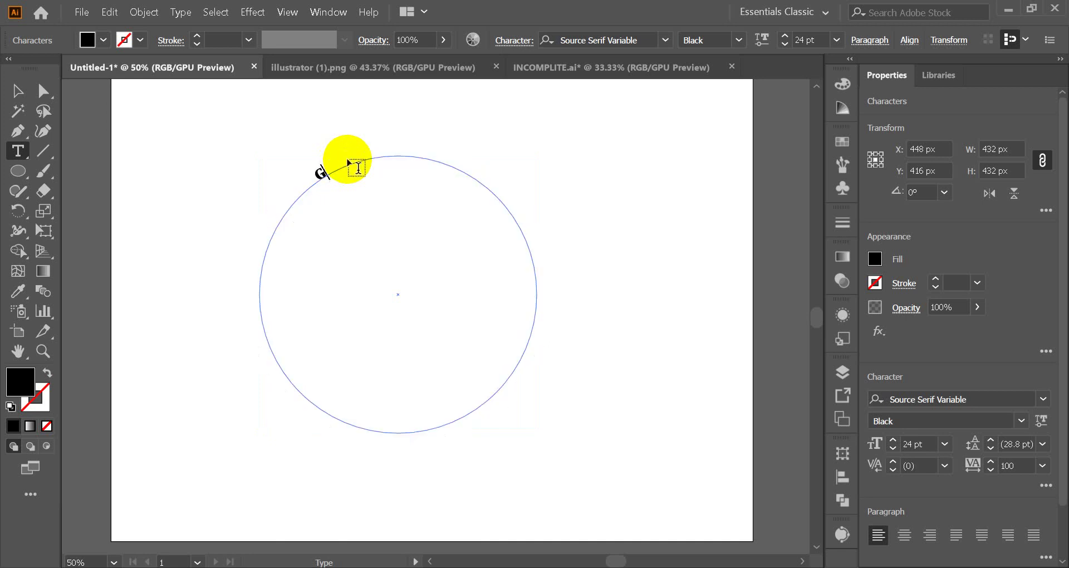
pyautogui.write('raphics')
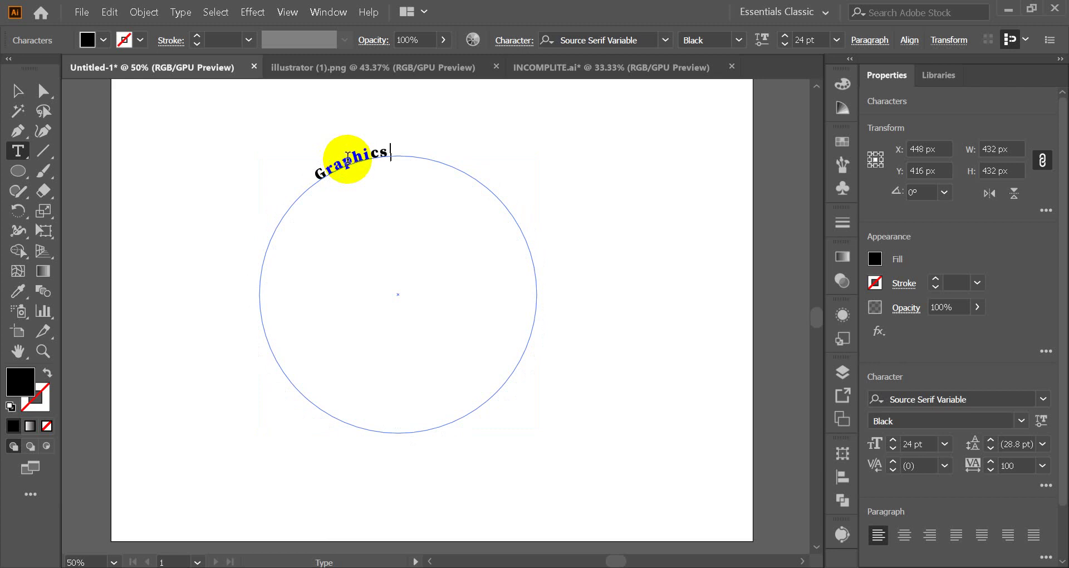
pyautogui.write(' Global On')
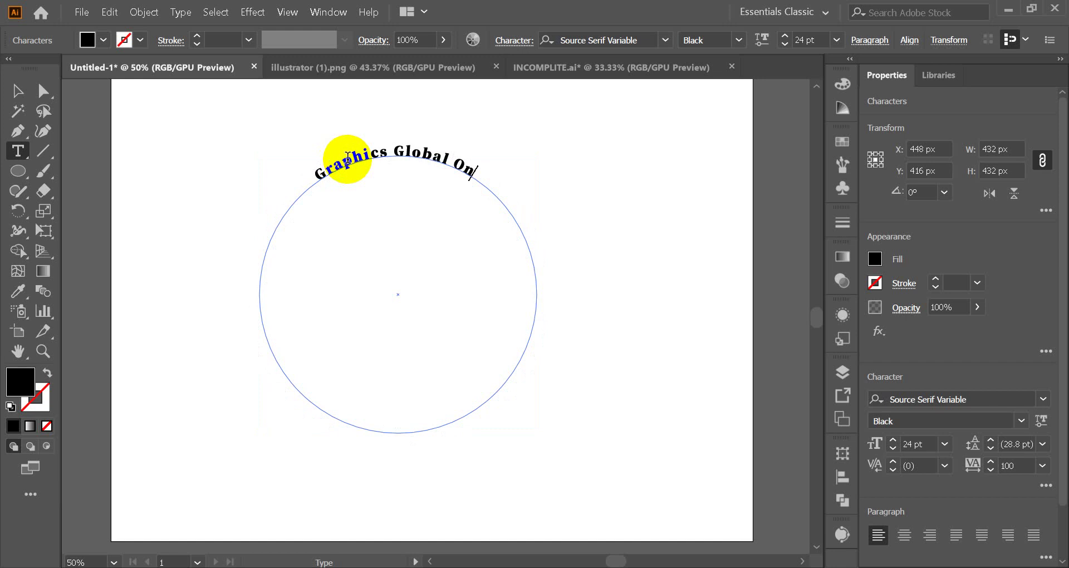
pyautogui.write('line')
pyautogui.click(18, 91)
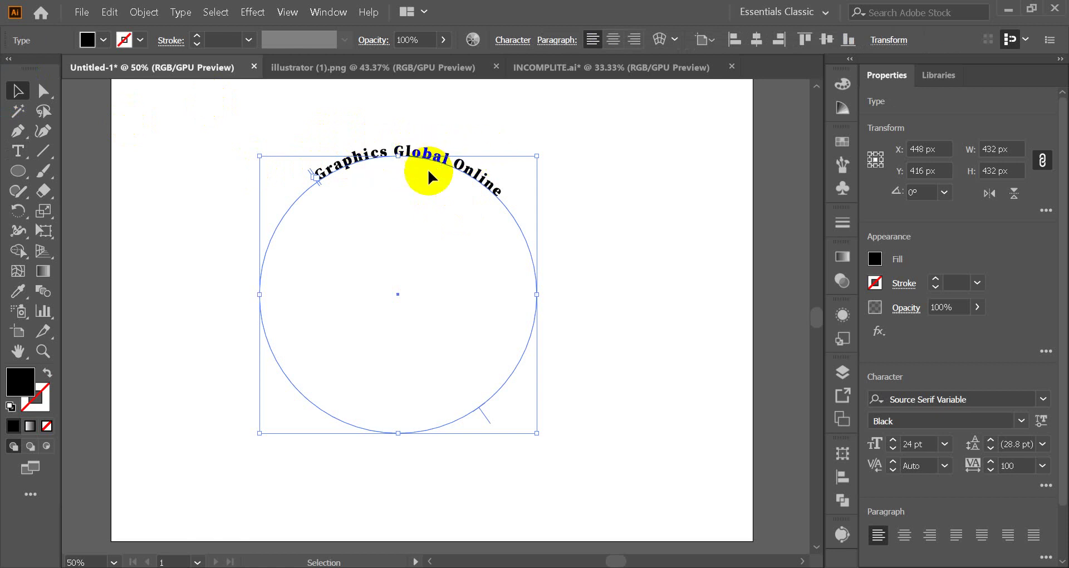
pyautogui.click(665, 240)
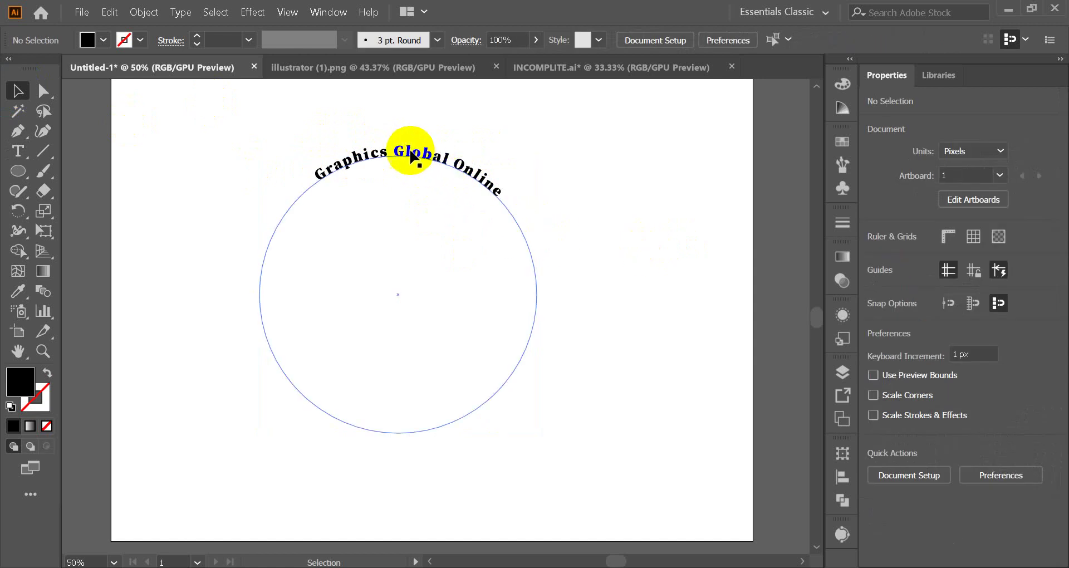
# - Move the circular "Graphics Global Online" text to about X 466 px, Y 465 px and leave it selected
pyautogui.moveTo(410, 159); pyautogui.dragTo(422, 212)
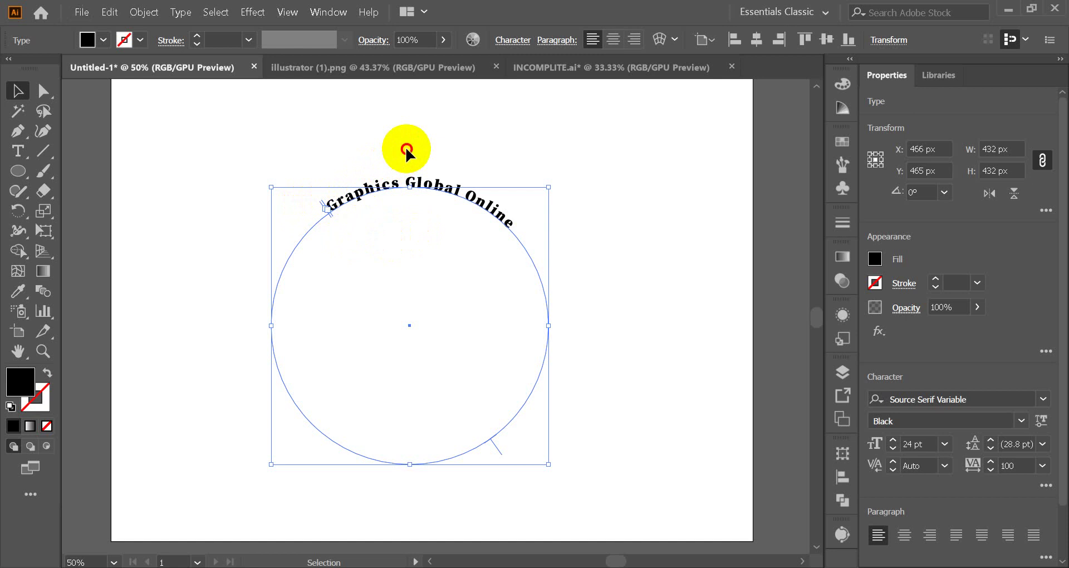
pyautogui.click(407, 149)
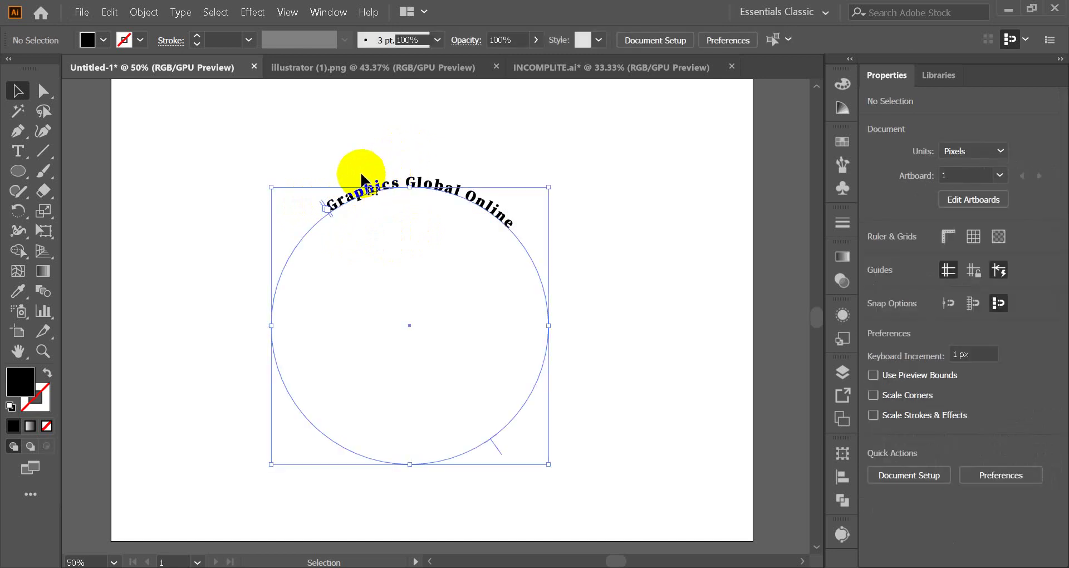
pyautogui.click(362, 178)
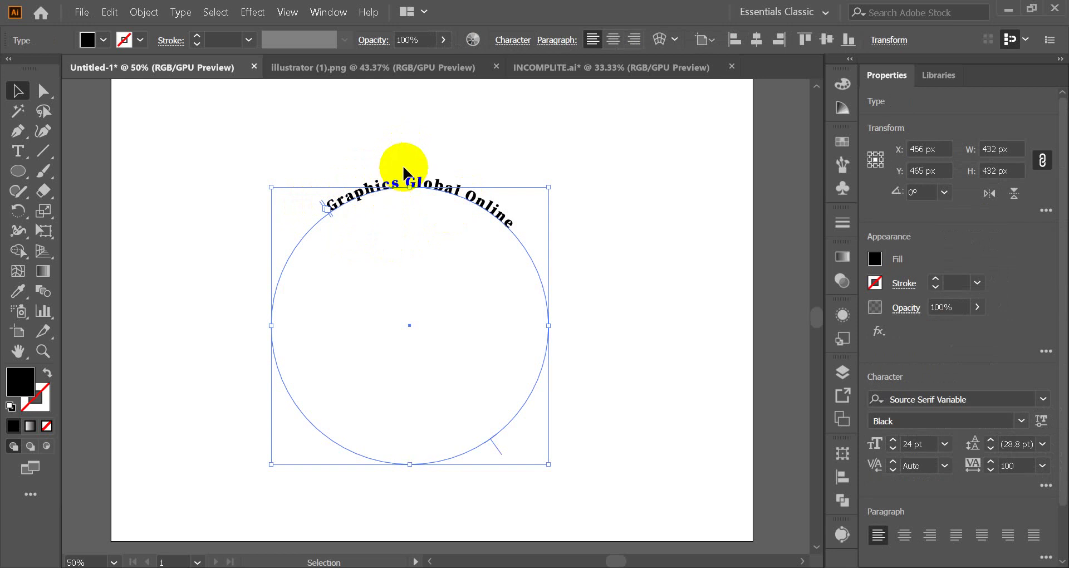
# - Draw a second circle about 206 px in diameter at the artboard's right edge and run "graphics global online" along it with Type on a Path
pyautogui.click(12, 173)
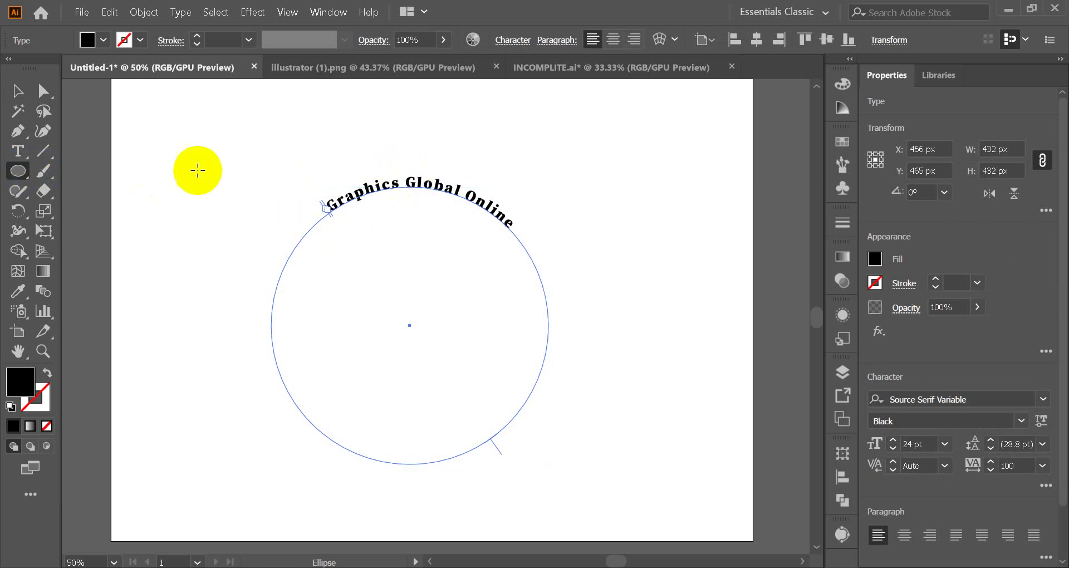
pyautogui.moveTo(620, 171); pyautogui.dragTo(699, 294)
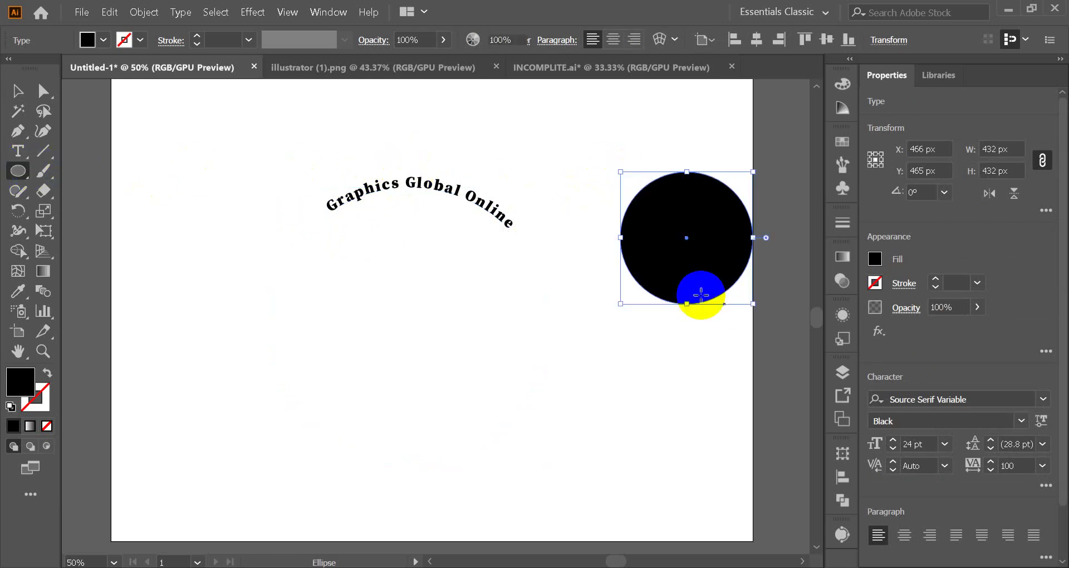
pyautogui.click(20, 149)
pyautogui.moveTo(21, 149); pyautogui.dragTo(106, 189)
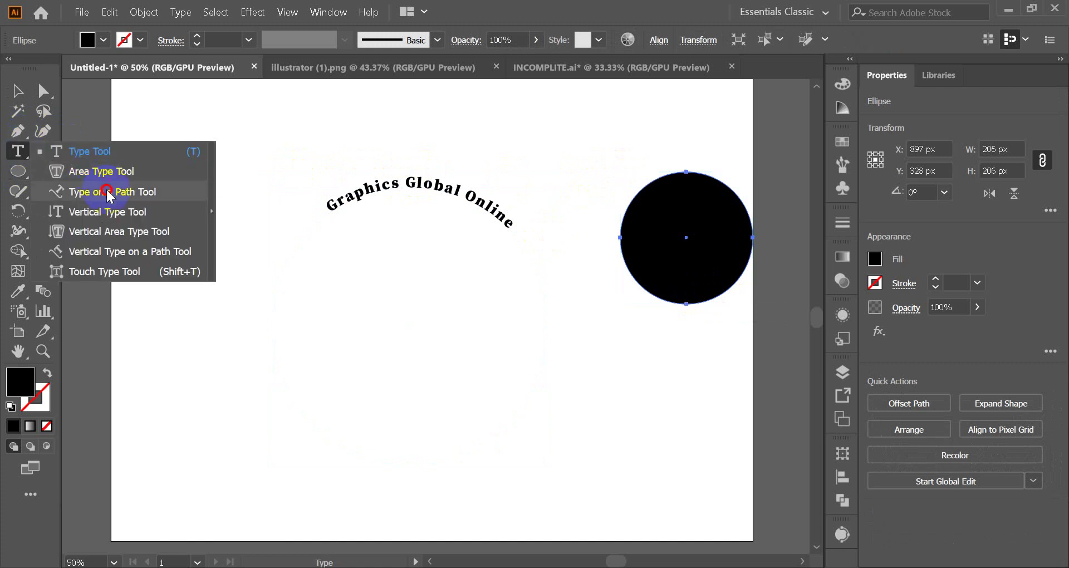
pyautogui.click(625, 228)
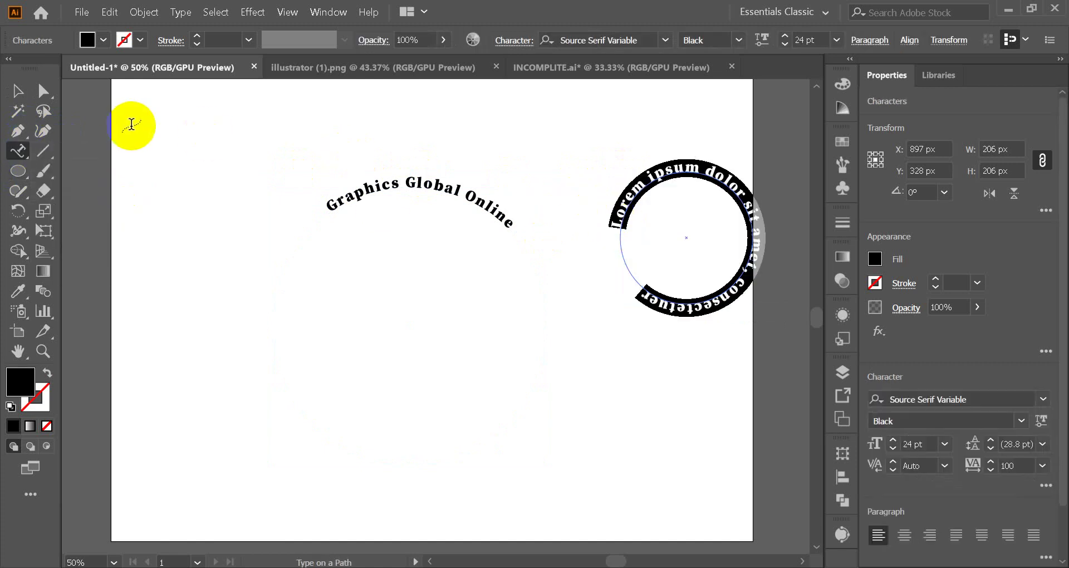
pyautogui.write('graphi')
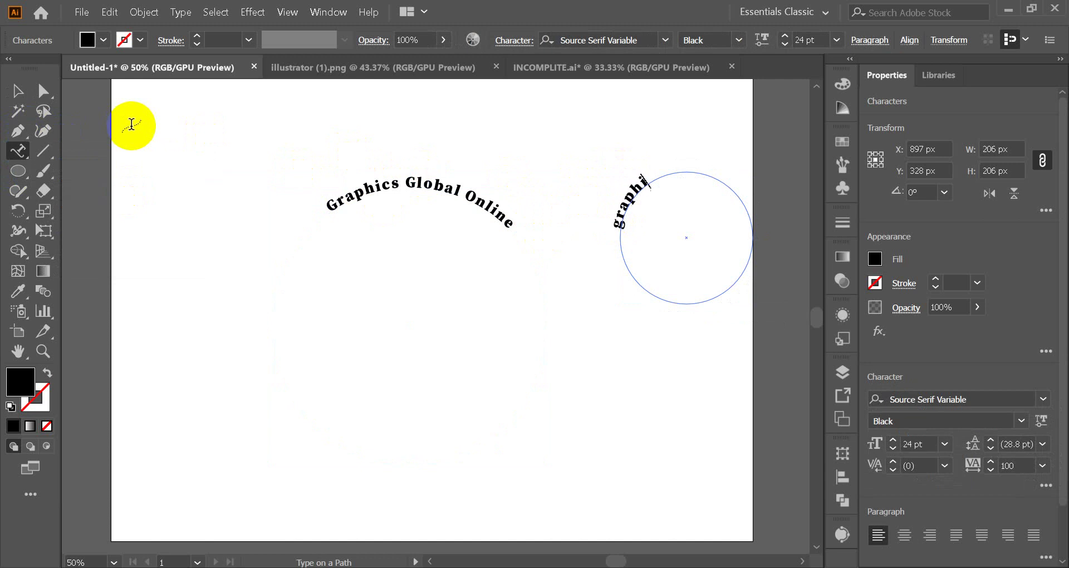
pyautogui.write('cs global onlin')
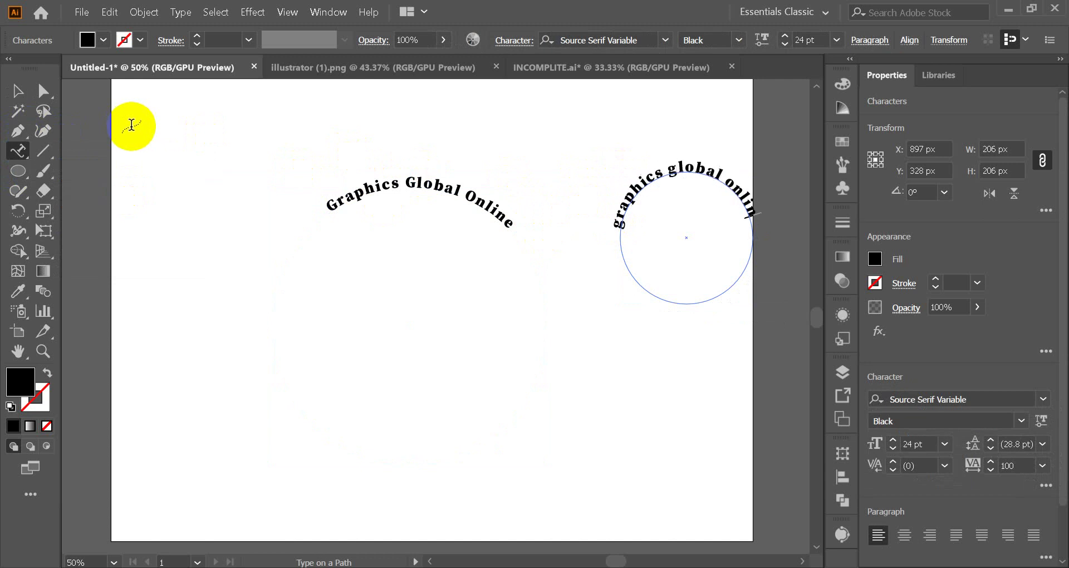
pyautogui.write('e')
pyautogui.click(17, 96)
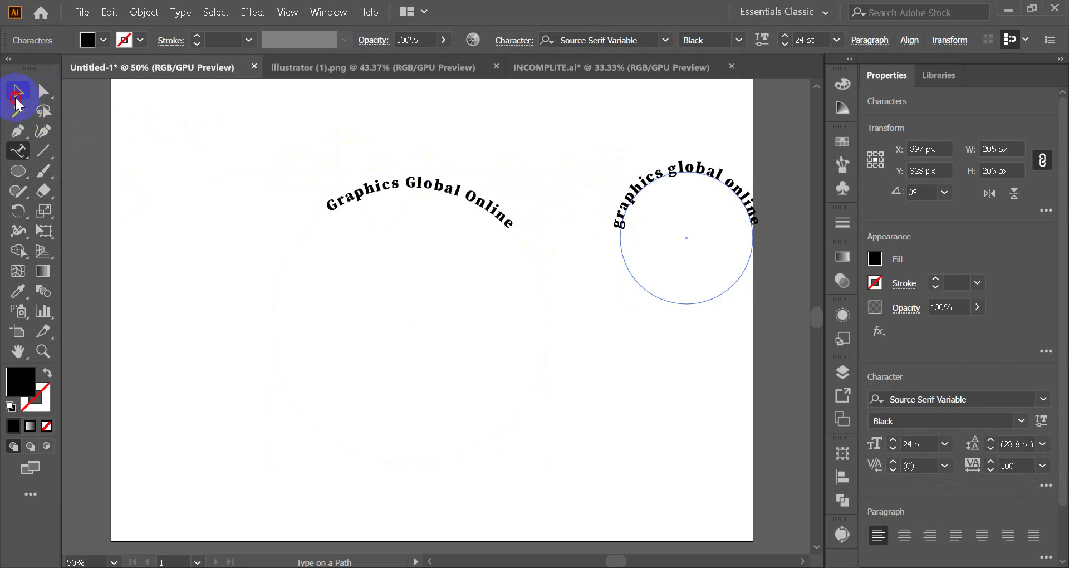
# - Delete the smaller circular text at the artboard's right edge
pyautogui.click(680, 310)
pyautogui.click(627, 205)
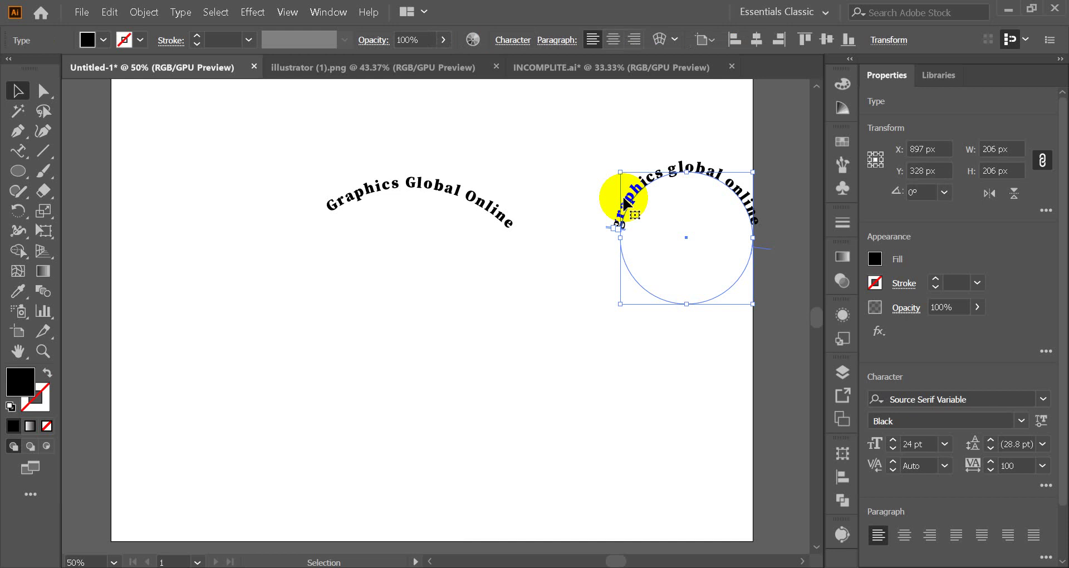
pyautogui.press('Delete')
# - Examine the start and end brackets of the "Graphics Global Online" path text on the circle up close
pyautogui.click(443, 196)
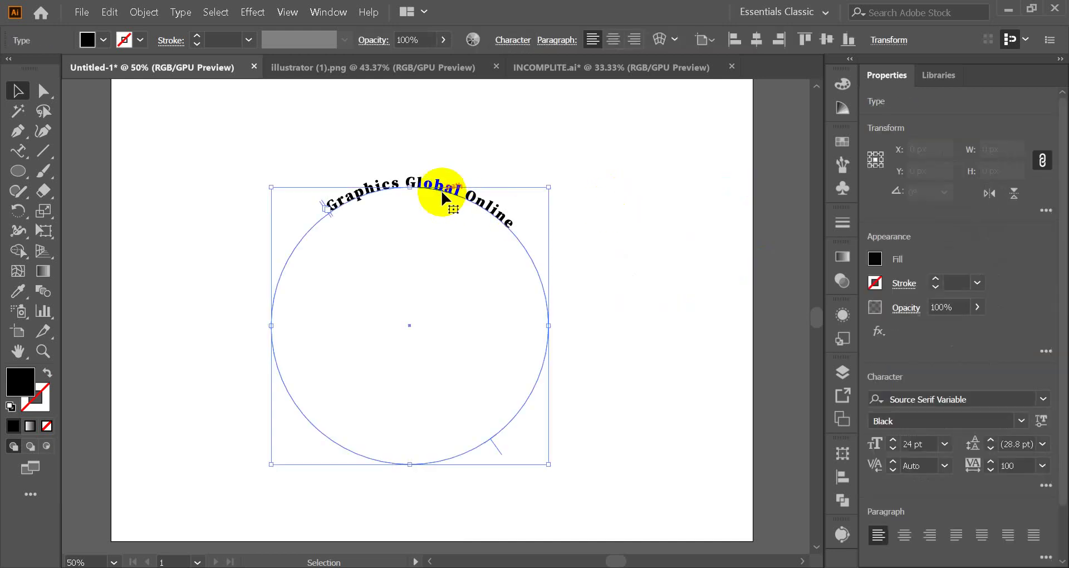
pyautogui.click(857, 567)
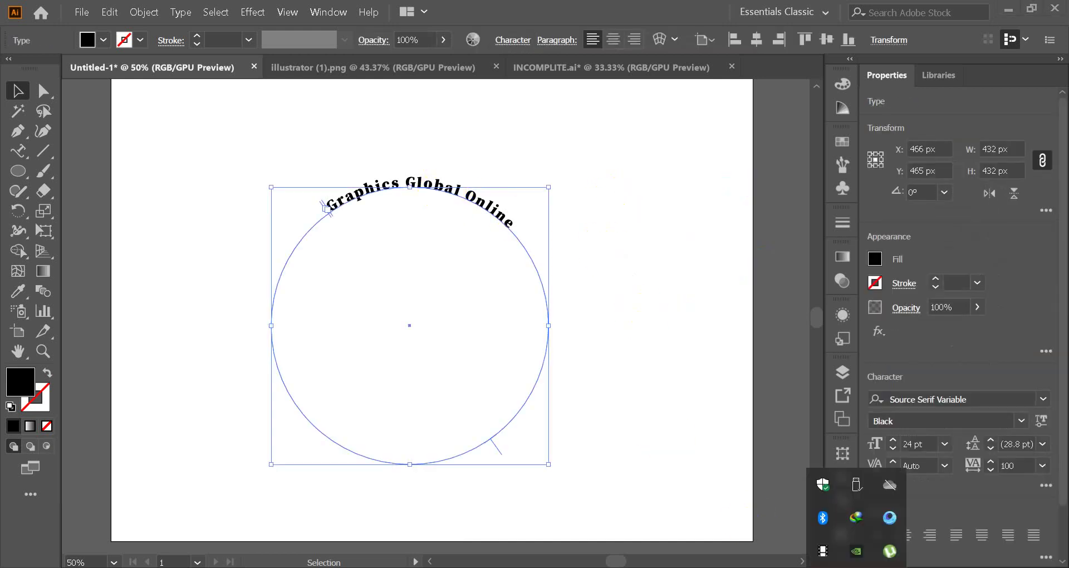
pyautogui.click(822, 550)
pyautogui.scroll(2, 343, 233)
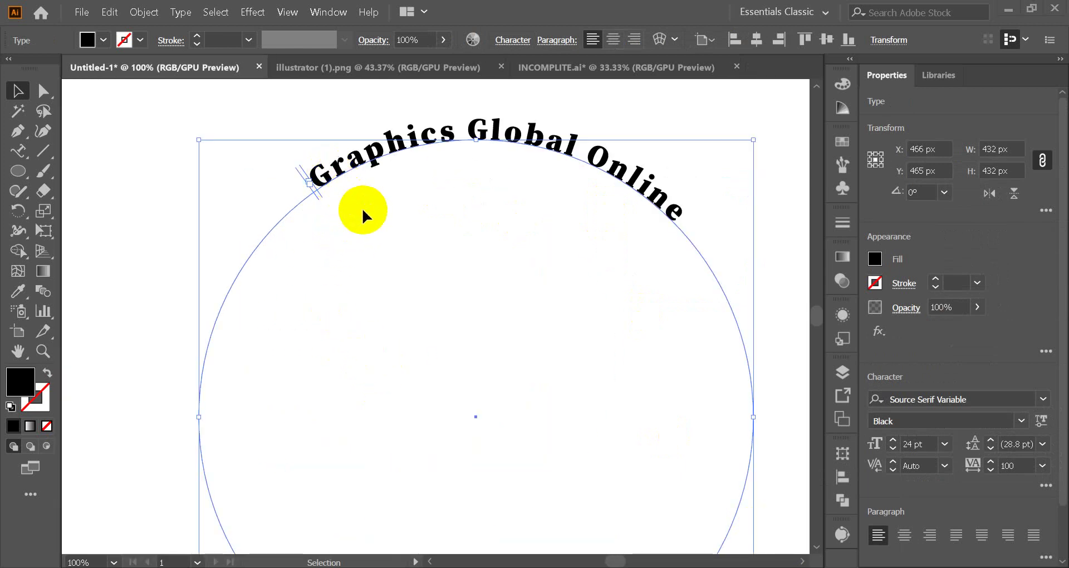
pyautogui.scroll(-3, 364, 211)
pyautogui.scroll(4, 334, 198)
pyautogui.scroll(4, 326, 196)
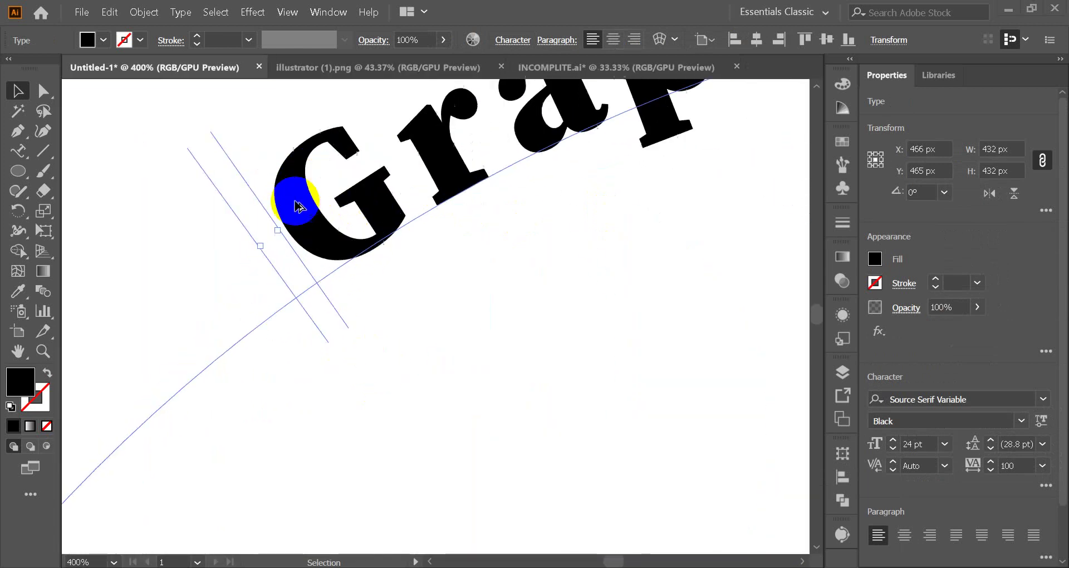
pyautogui.scroll(-4, 223, 209)
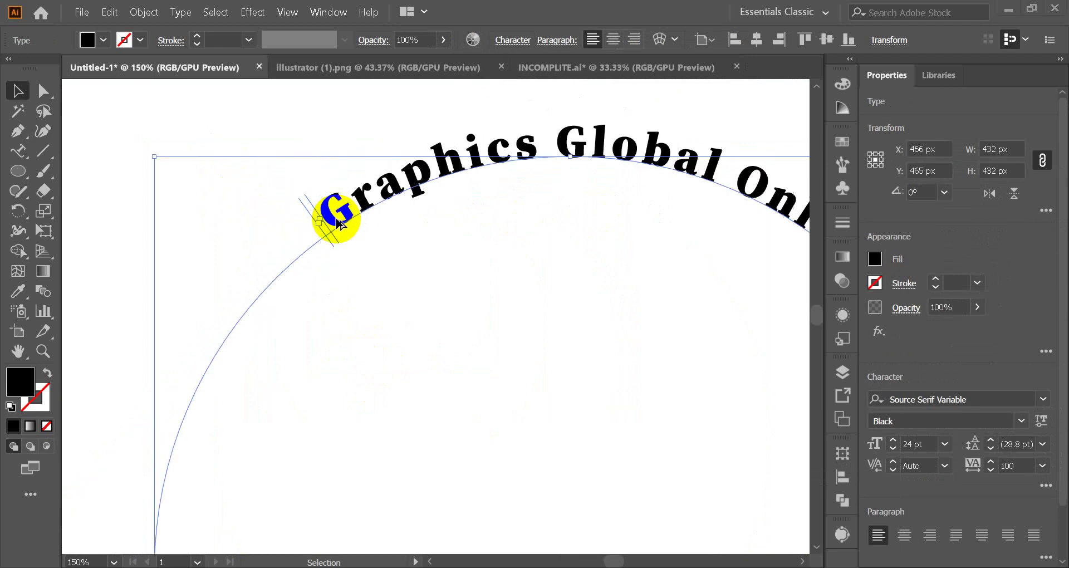
pyautogui.scroll(-2, 334, 219)
pyautogui.scroll(4, 507, 461)
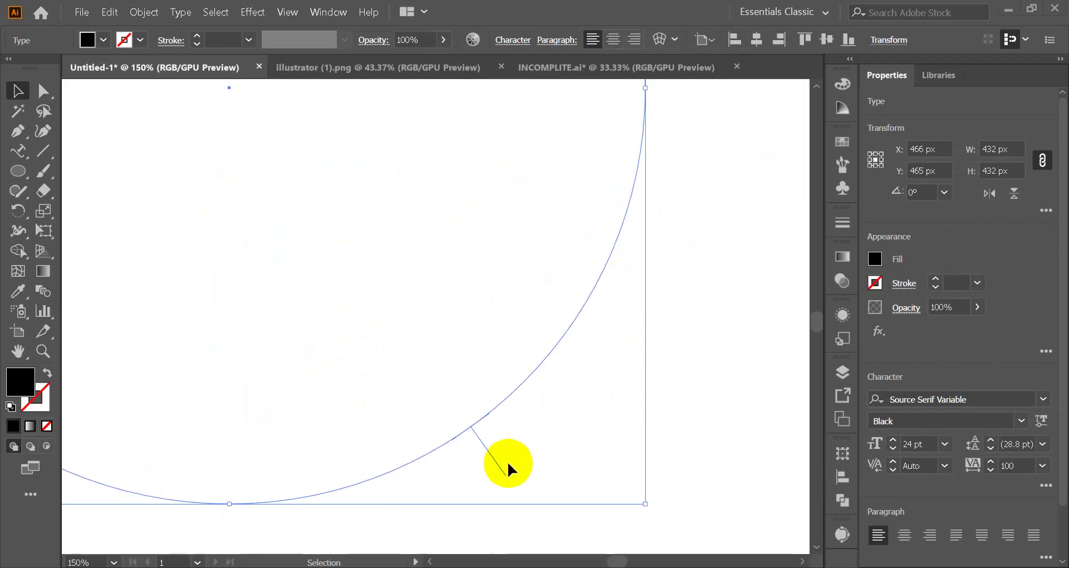
pyautogui.scroll(-2, 505, 459)
pyautogui.scroll(-2, 321, 326)
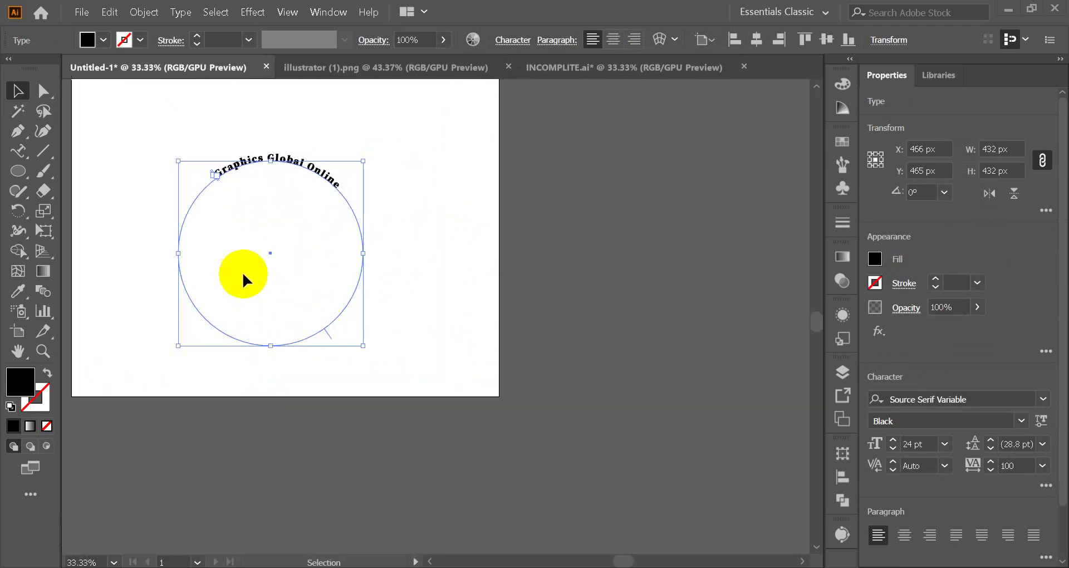
pyautogui.scroll(8, 189, 156)
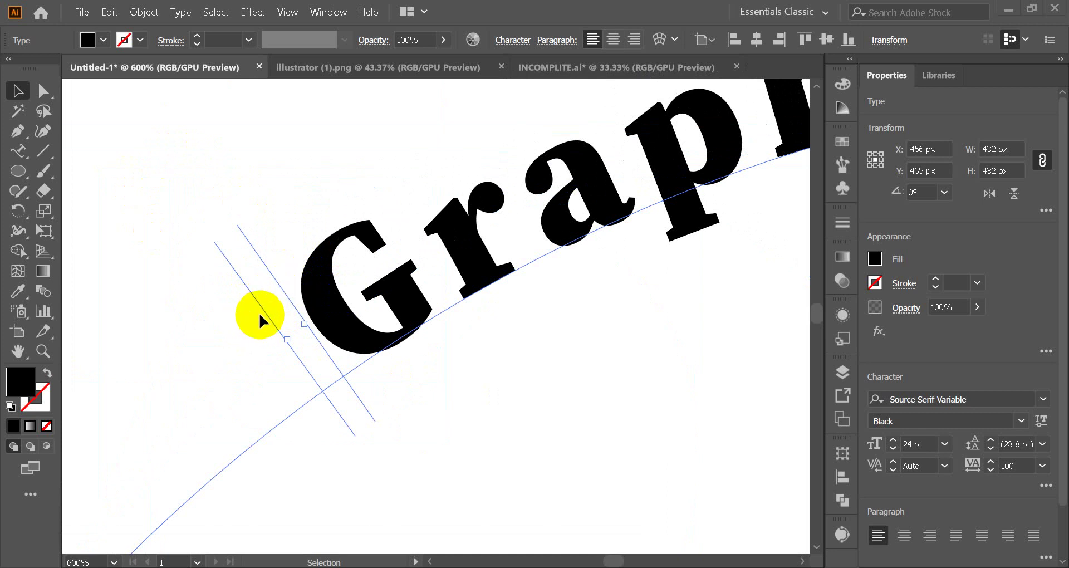
# - Inspect the center bracket at the circle's lower edge and compare it with the brackets beside the first letter of "Graphics Global Online"
pyautogui.scroll(-9, 259, 312)
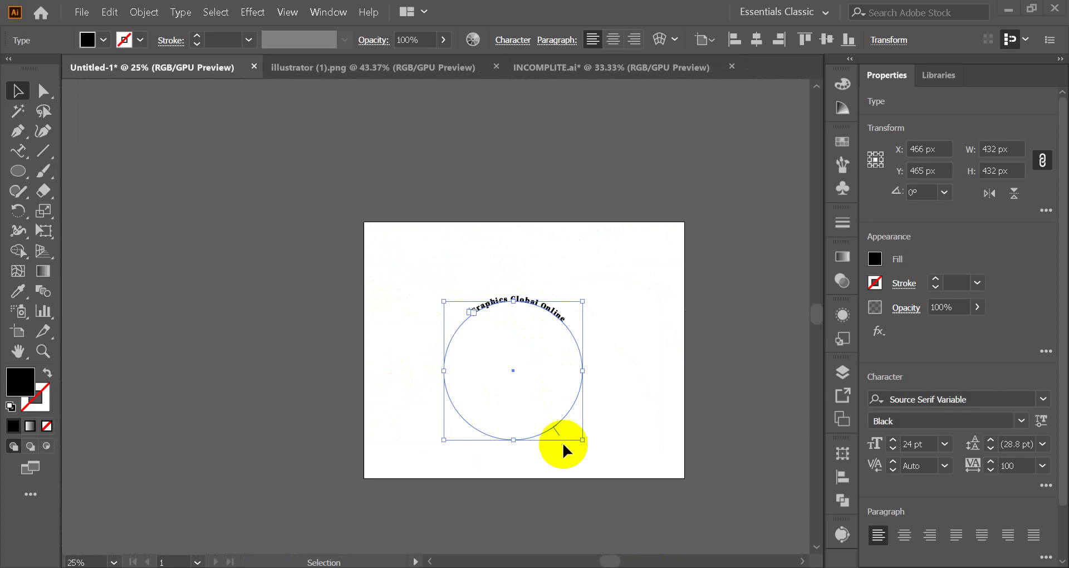
pyautogui.scroll(6, 562, 442)
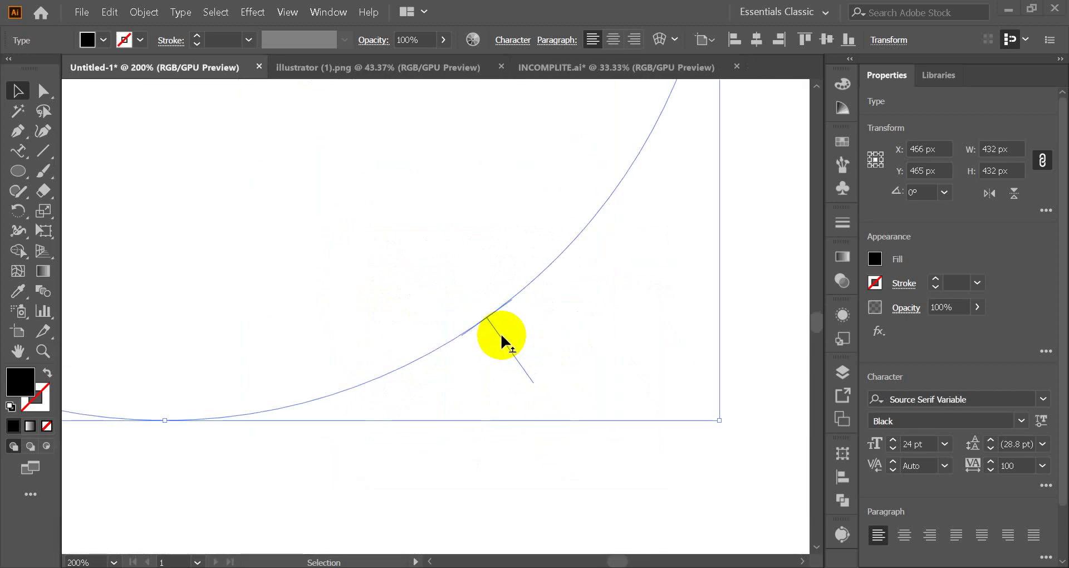
pyautogui.scroll(-5, 503, 335)
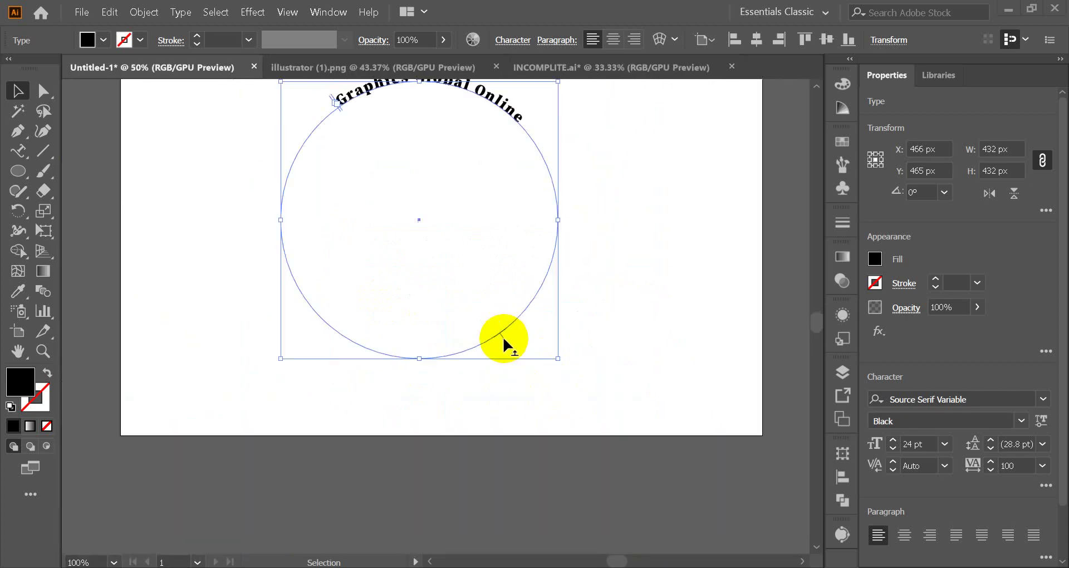
pyautogui.scroll(1, 400, 228)
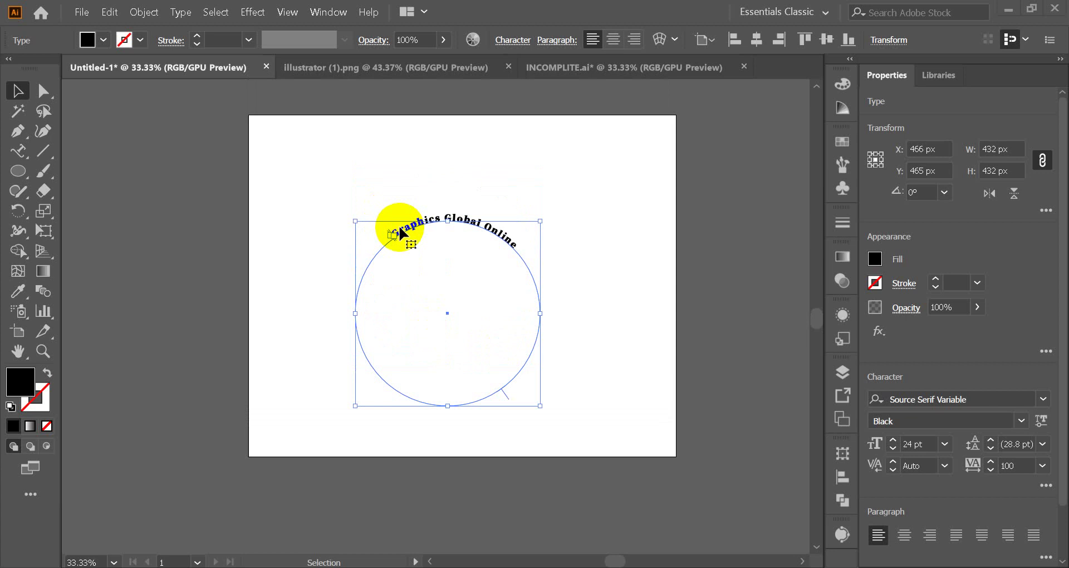
pyautogui.scroll(3, 401, 231)
pyautogui.scroll(-5, 402, 233)
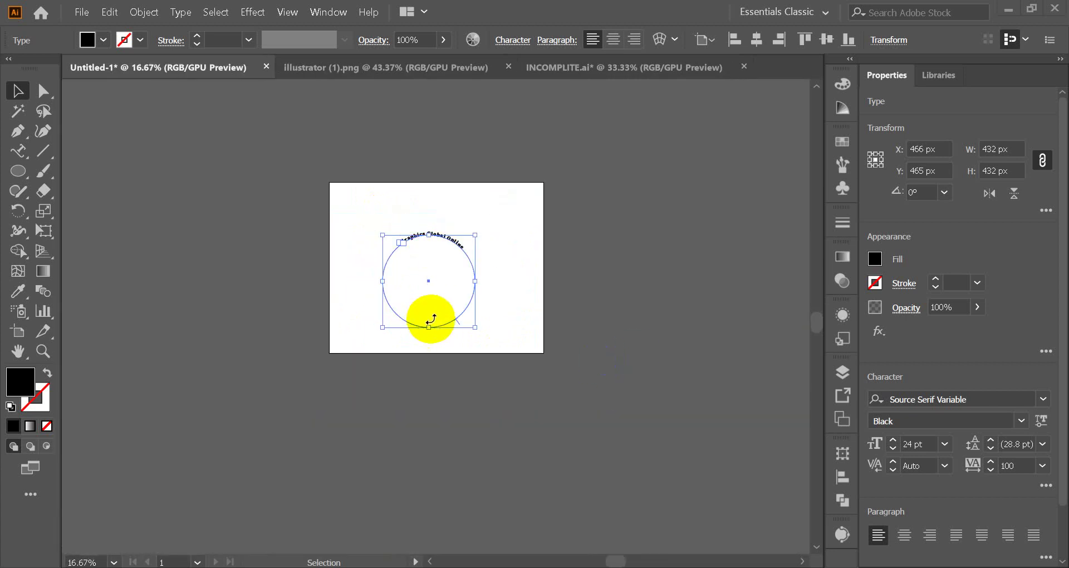
pyautogui.scroll(4, 459, 325)
pyautogui.scroll(-4, 459, 323)
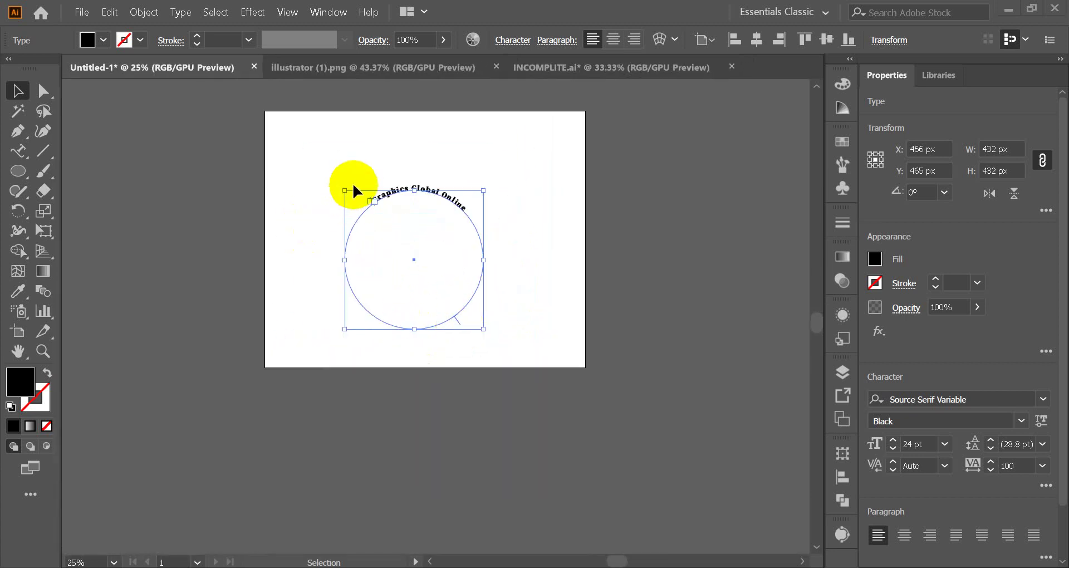
pyautogui.scroll(5, 367, 190)
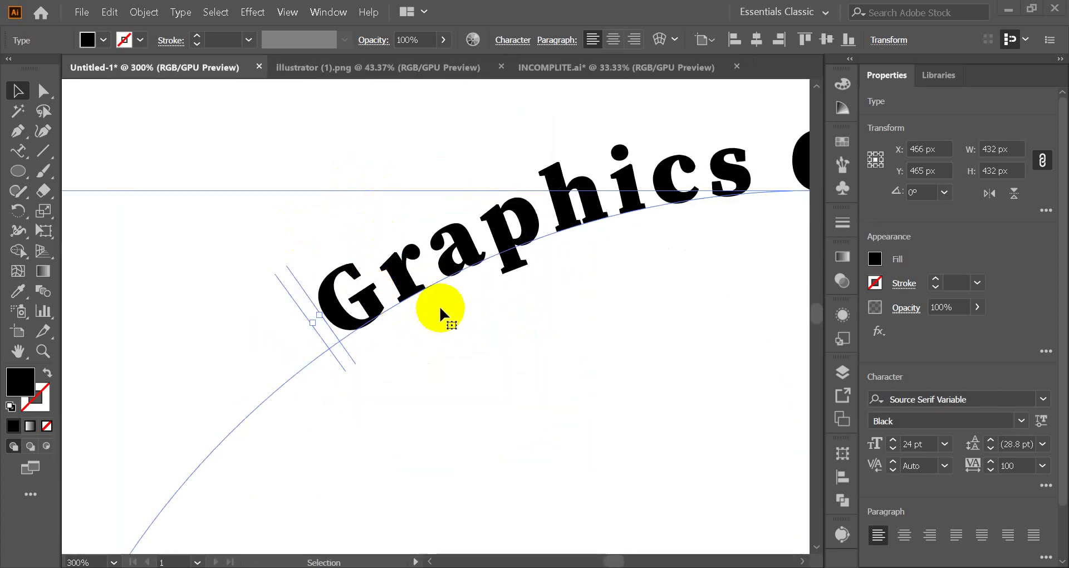
pyautogui.scroll(-2, 438, 310)
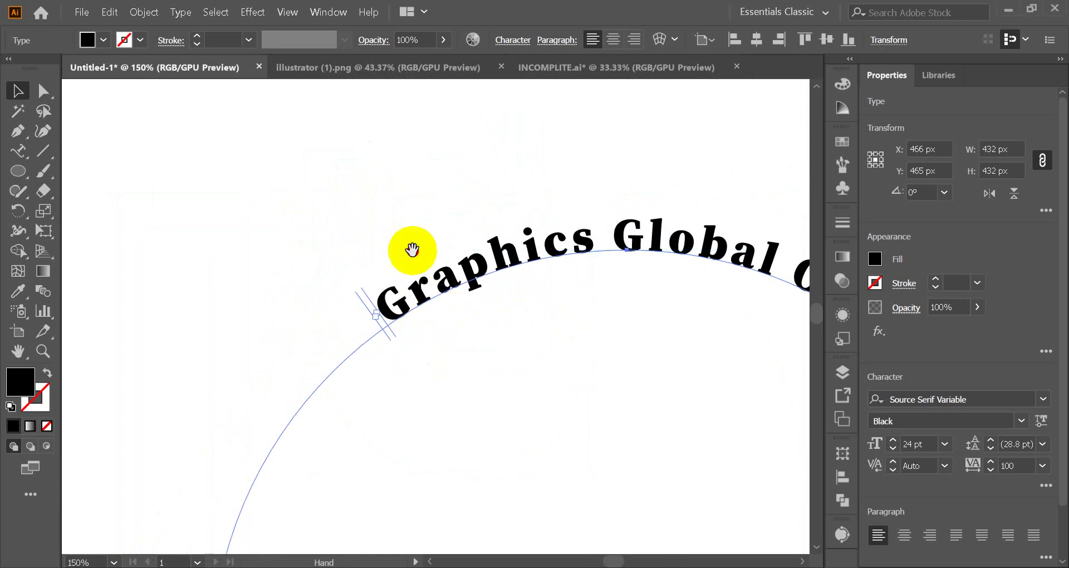
pyautogui.scroll(-2, 523, 302)
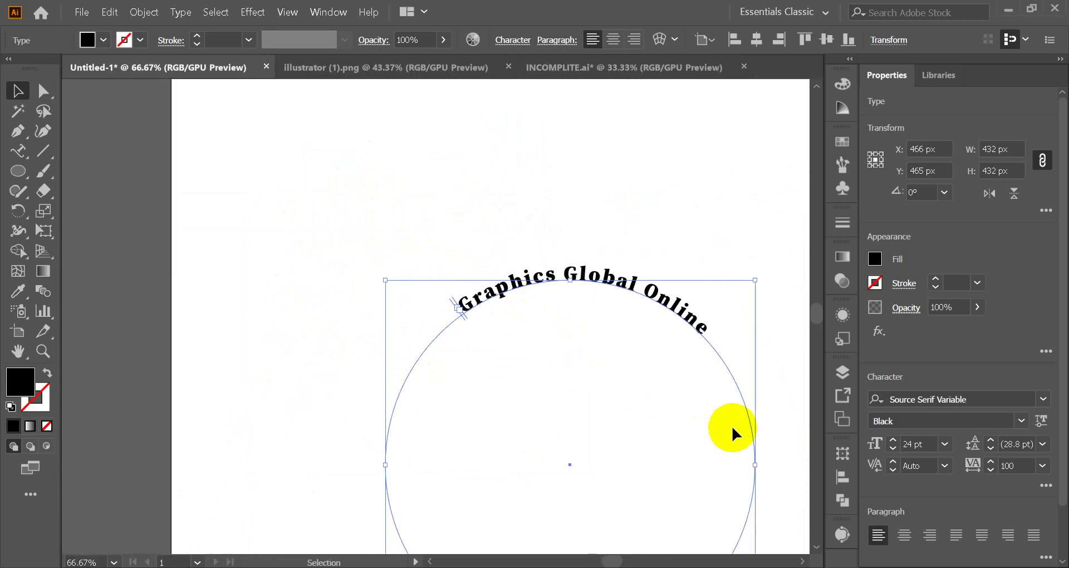
pyautogui.moveTo(756, 456); pyautogui.dragTo(672, 331)
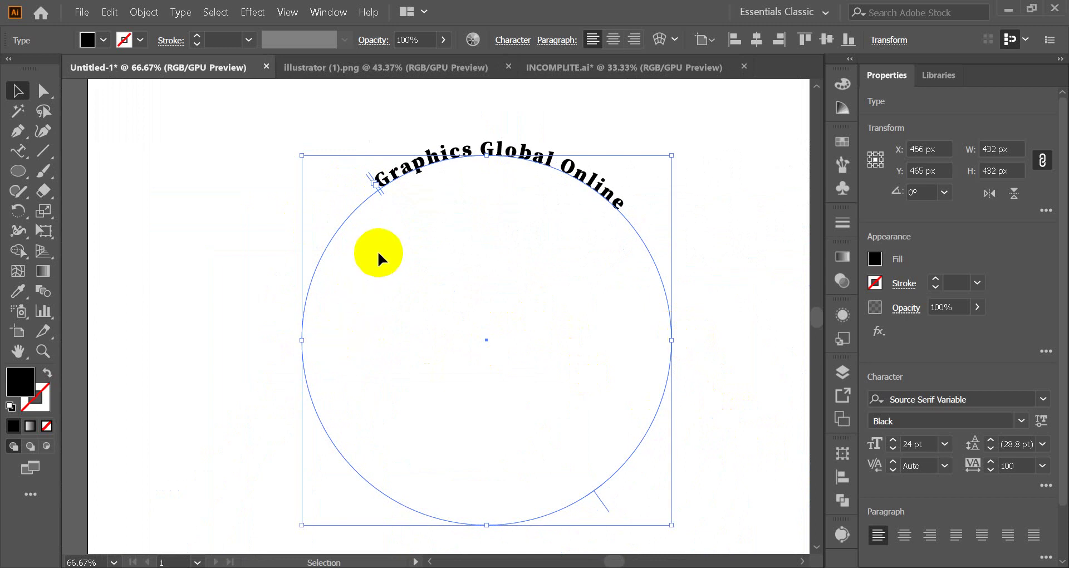
# - Move the path text's end bracket to the circle's rightmost point and its start bracket to the leftmost point
pyautogui.scroll(4, 363, 181)
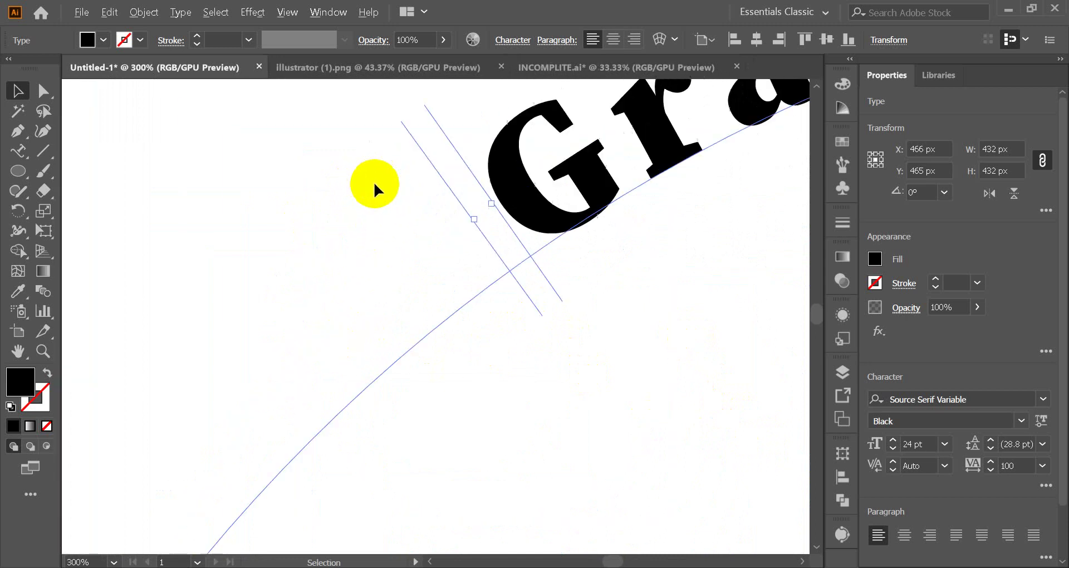
pyautogui.scroll(-4, 373, 182)
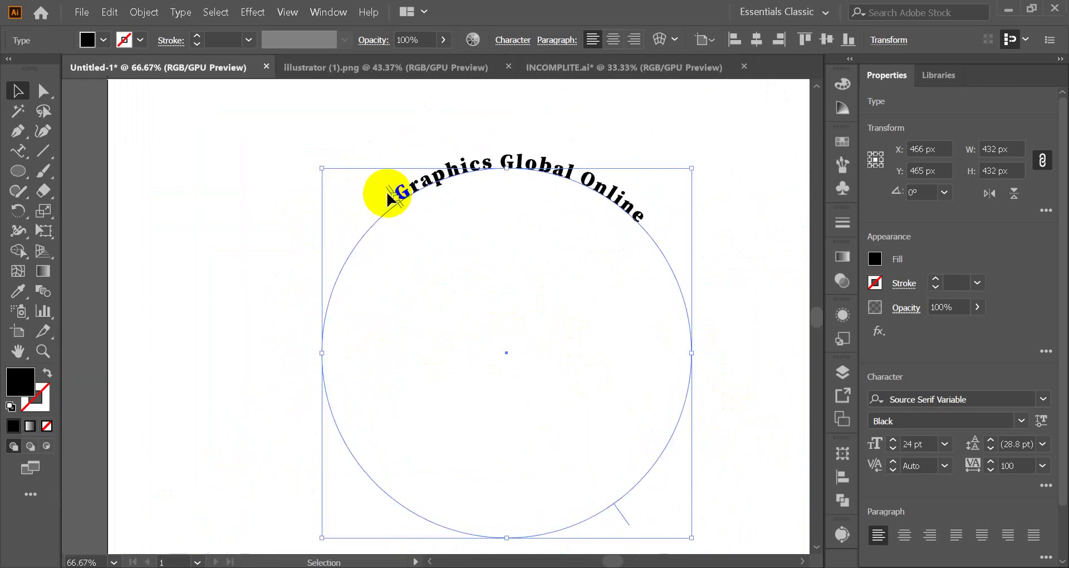
pyautogui.scroll(4, 387, 195)
pyautogui.scroll(-4, 392, 198)
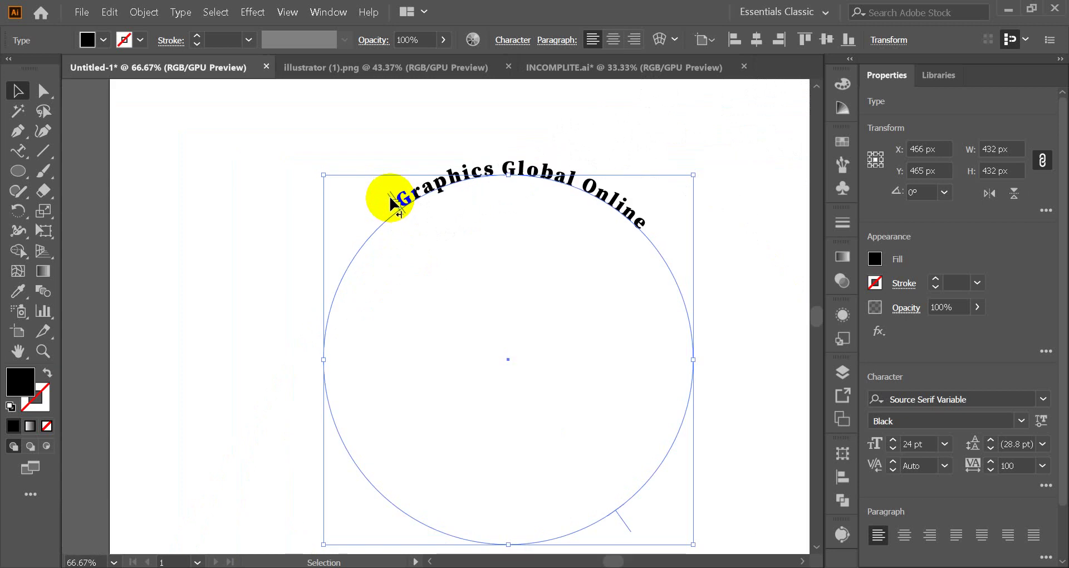
pyautogui.moveTo(390, 203); pyautogui.dragTo(667, 359)
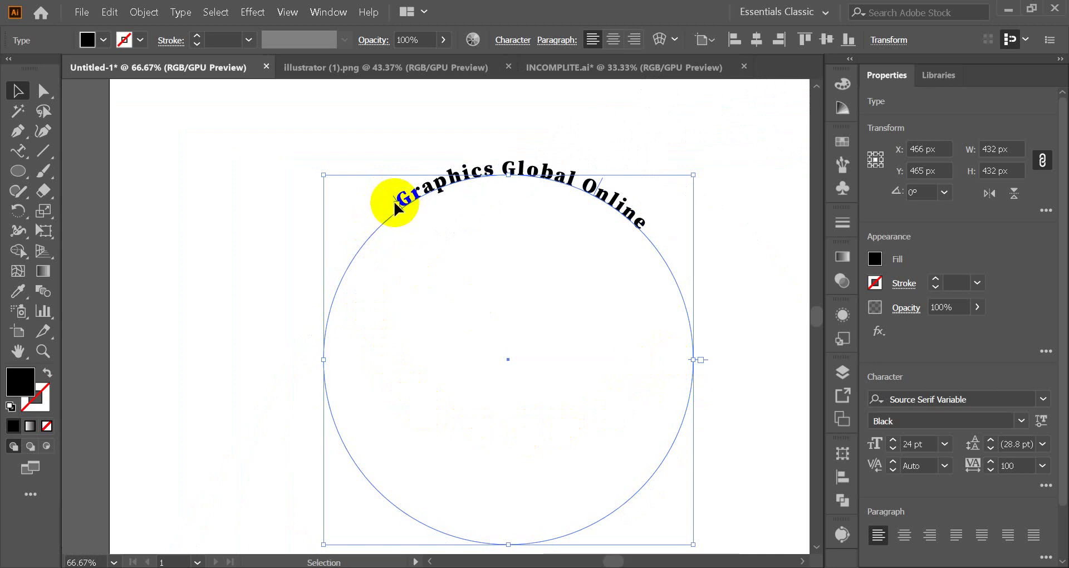
pyautogui.moveTo(395, 204); pyautogui.dragTo(337, 365)
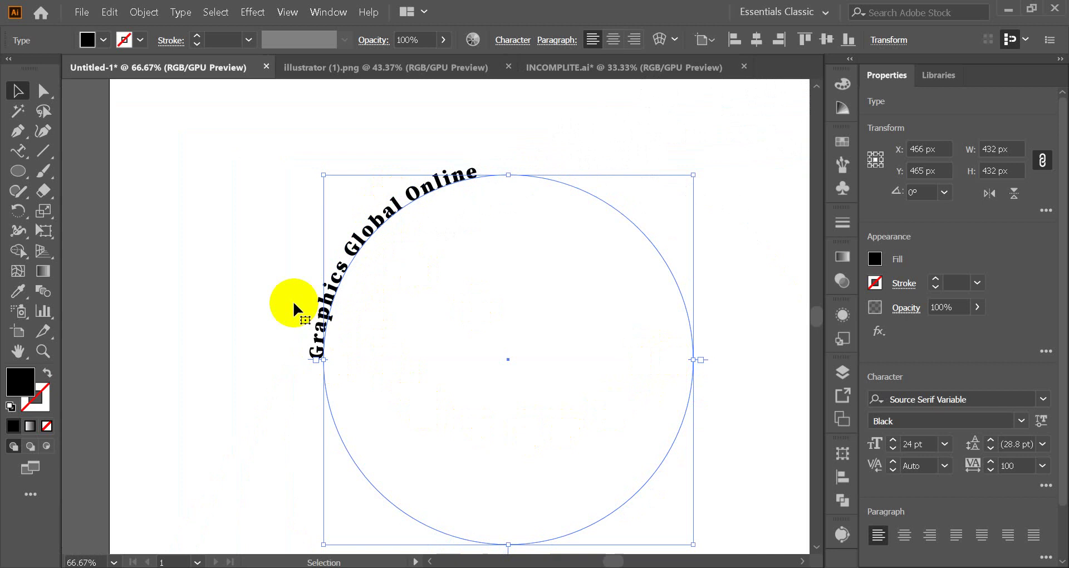
pyautogui.click(184, 219)
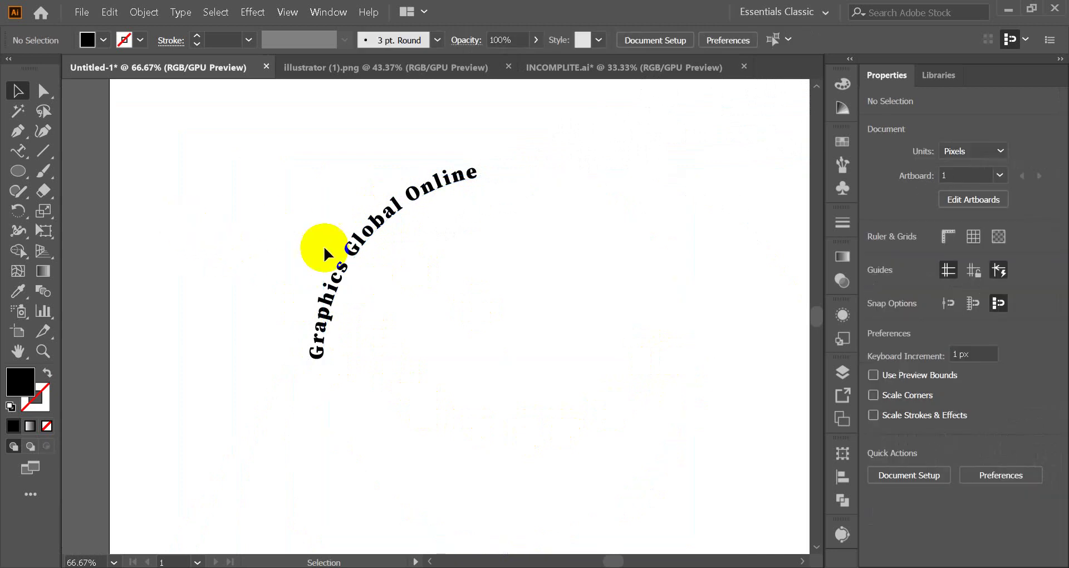
pyautogui.click(341, 270)
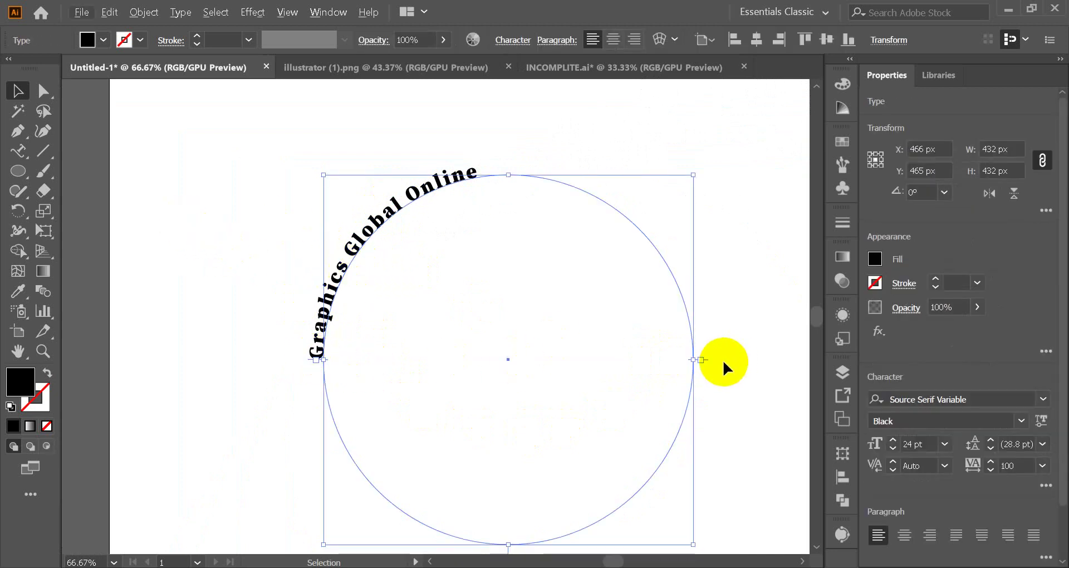
pyautogui.scroll(5, 306, 358)
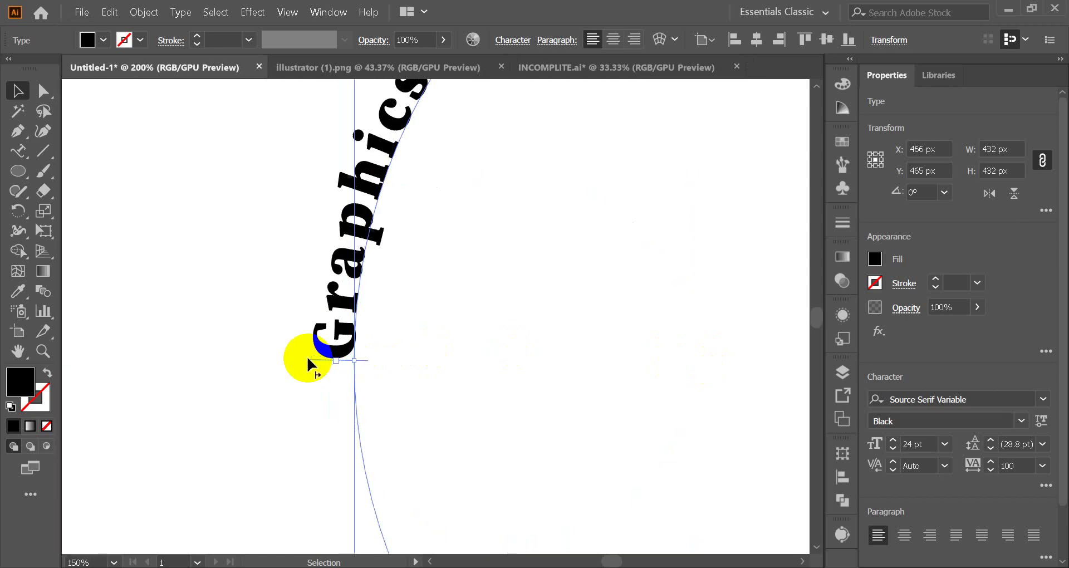
pyautogui.scroll(-4, 396, 351)
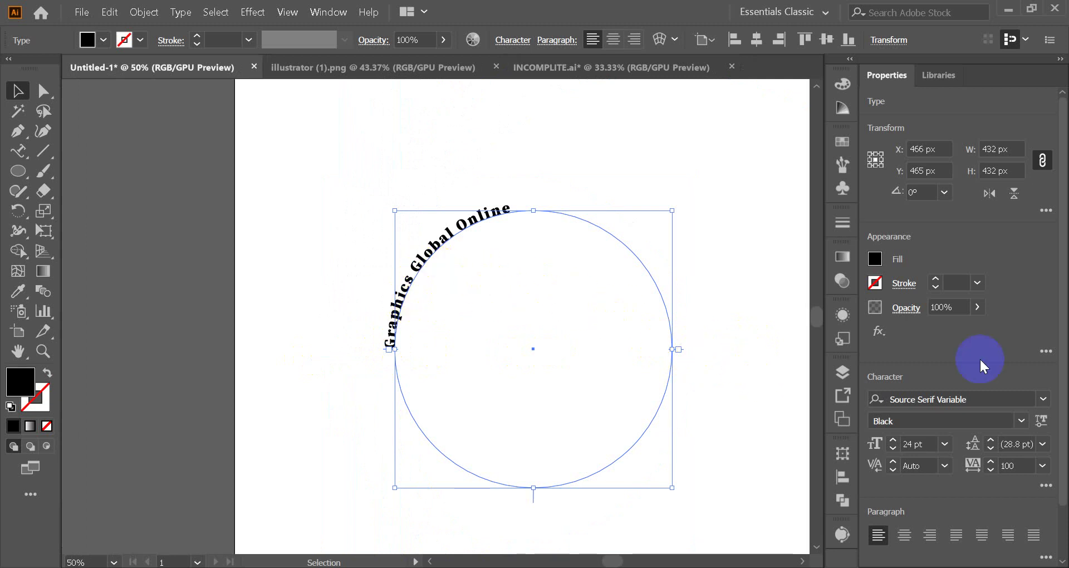
# - Increase the font size of the "Graphics Global Online" path text to 50 pt
pyautogui.click(893, 440)
pyautogui.click(893, 440)
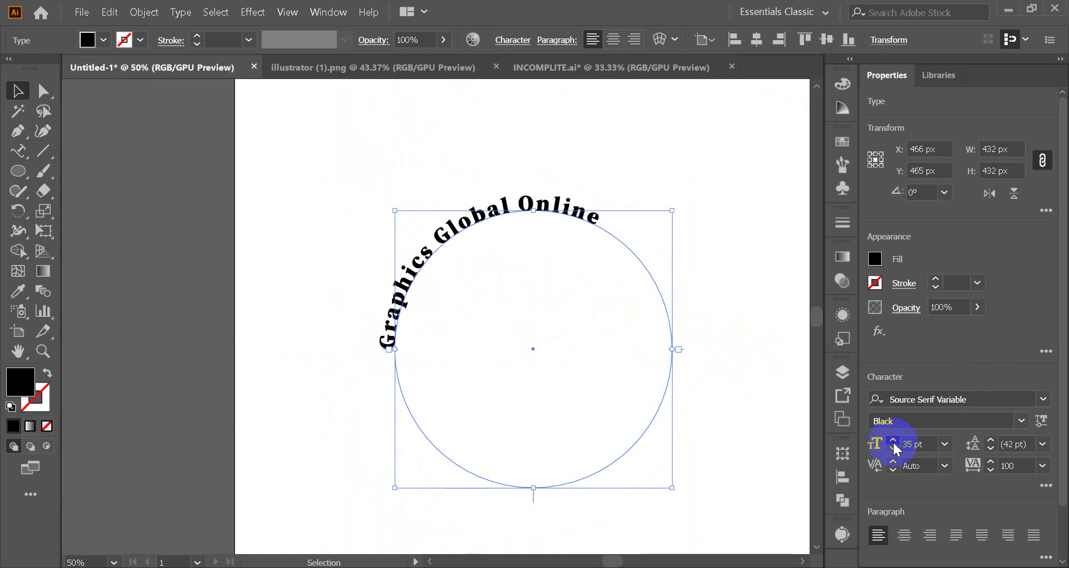
pyautogui.click(894, 441)
pyautogui.click(893, 440)
pyautogui.click(894, 440)
pyautogui.click(893, 443)
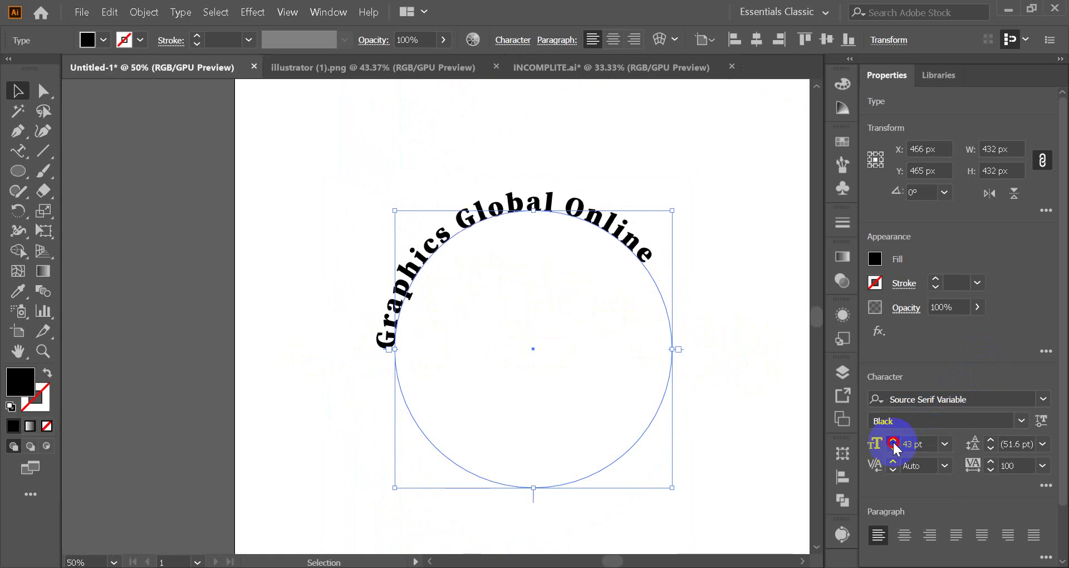
pyautogui.click(893, 442)
pyautogui.click(894, 443)
pyautogui.click(893, 443)
pyautogui.click(894, 440)
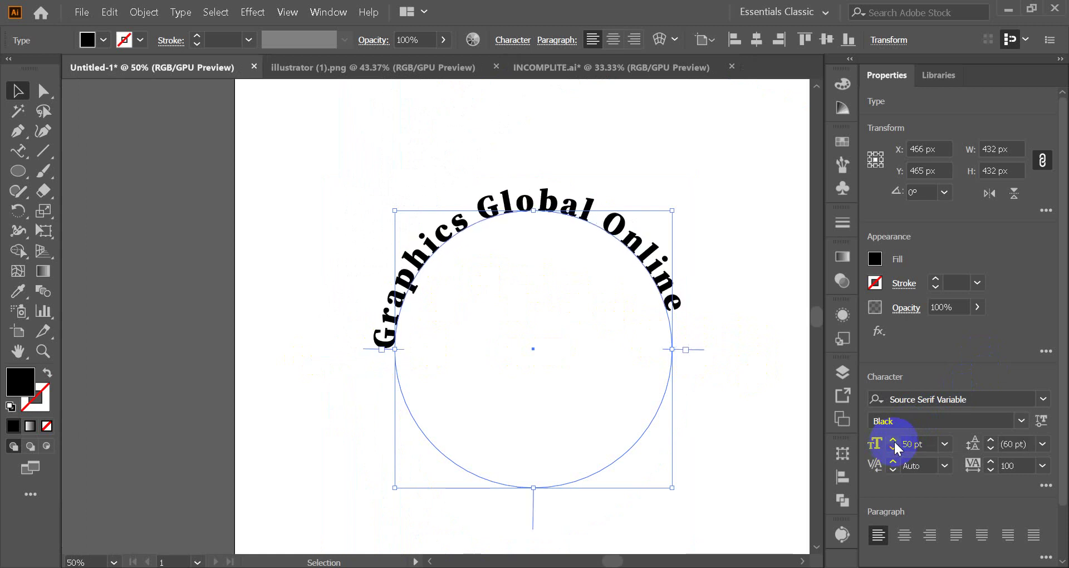
pyautogui.click(894, 440)
pyautogui.click(894, 449)
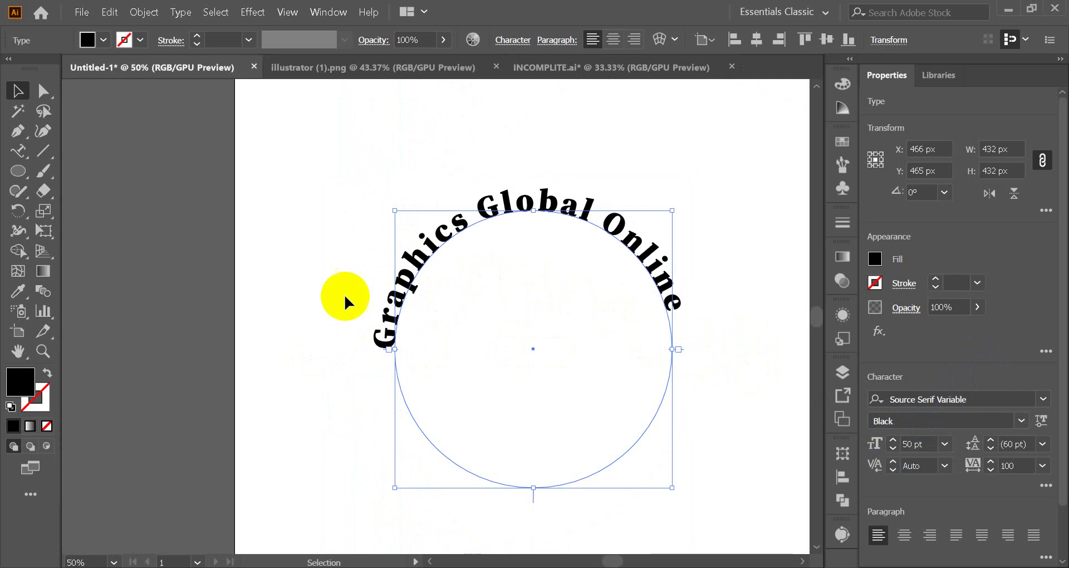
# - Try adding extra characters such as "a" after "Online" on the circle, delete them and return to the Selection tool
pyautogui.click(744, 268)
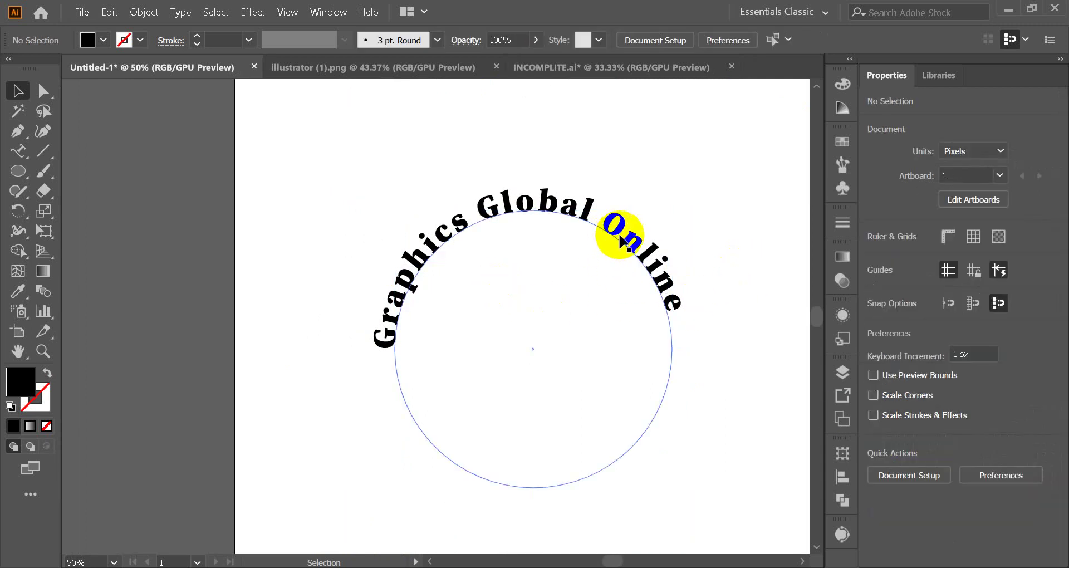
pyautogui.click(639, 233)
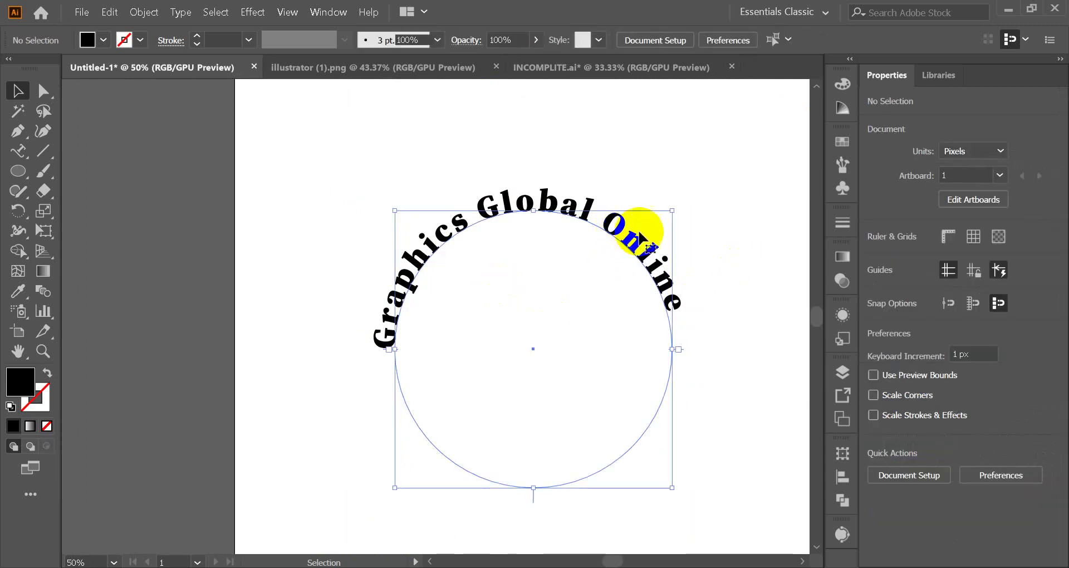
pyautogui.doubleClick(676, 313)
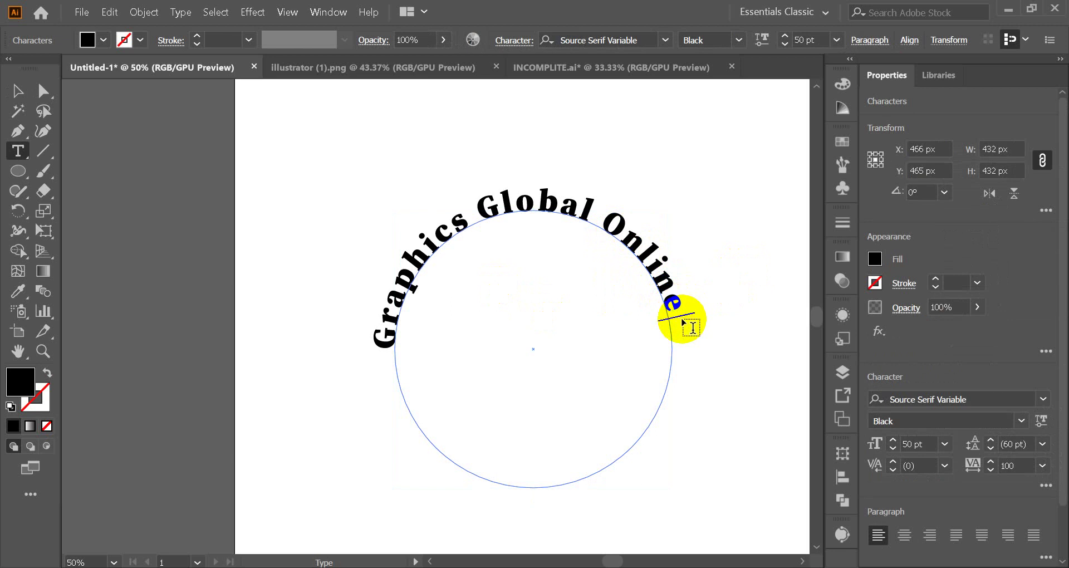
pyautogui.write('a')
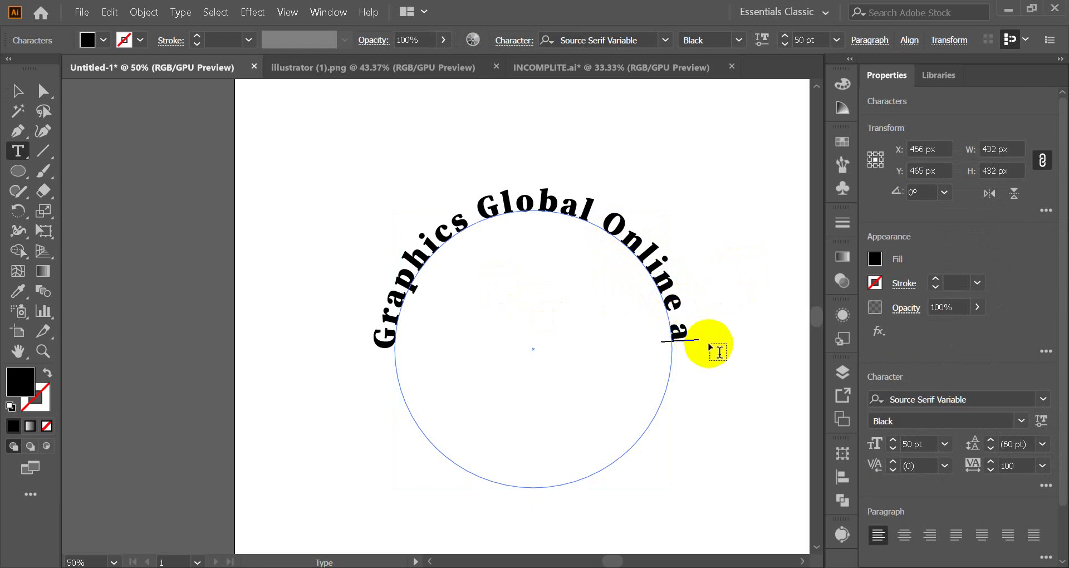
pyautogui.press('BackSpace')
pyautogui.press('BackSpace')
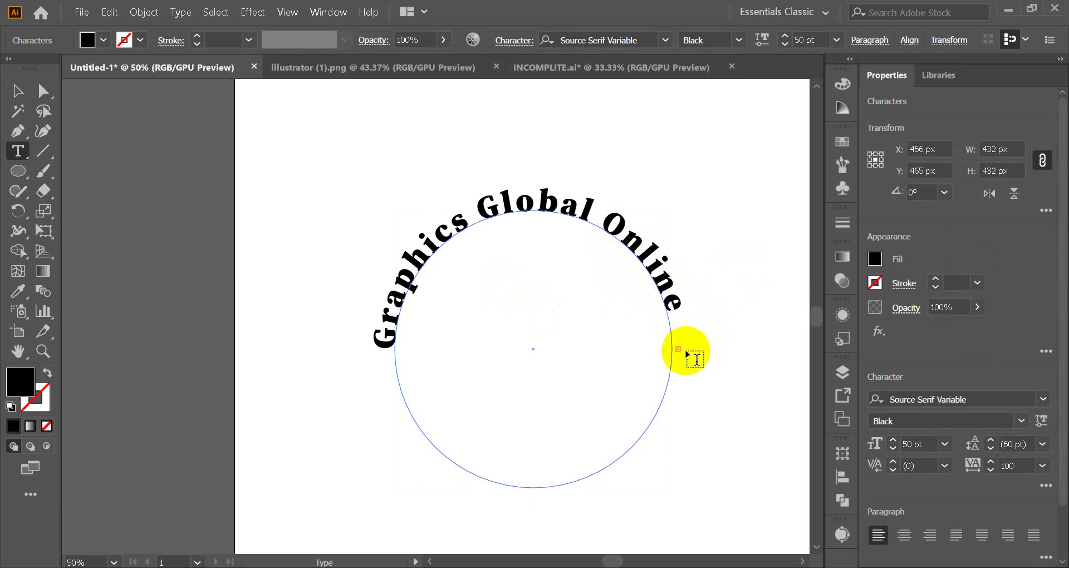
pyautogui.press('BackSpace')
pyautogui.press('BackSpace')
pyautogui.hotkey('ctrl', 'z')
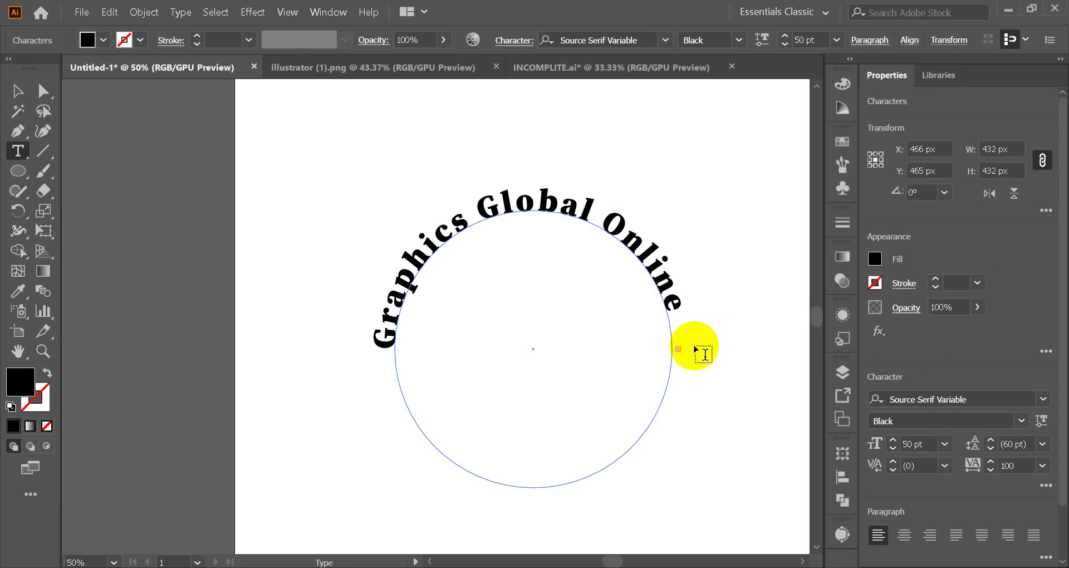
pyautogui.press('BackSpace')
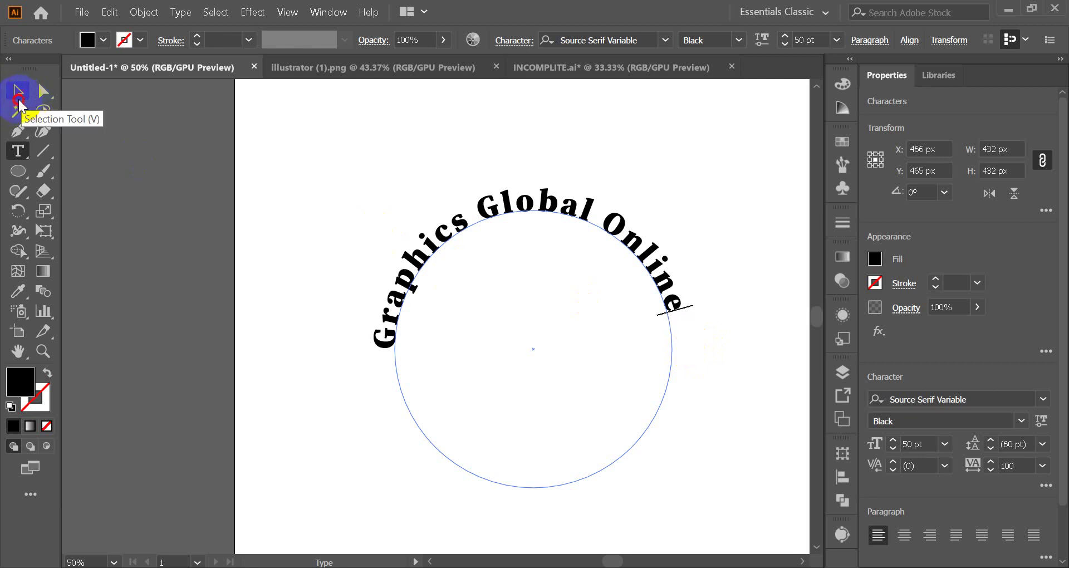
pyautogui.click(18, 92)
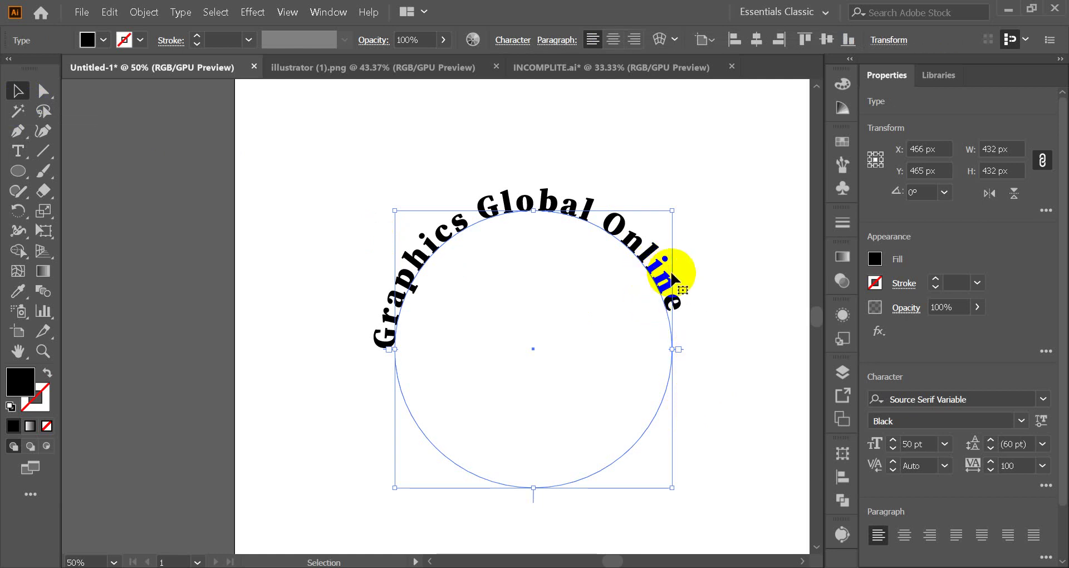
# - Reduce the font size of the circular path text to 42 pt and leave the text selected
pyautogui.click(893, 449)
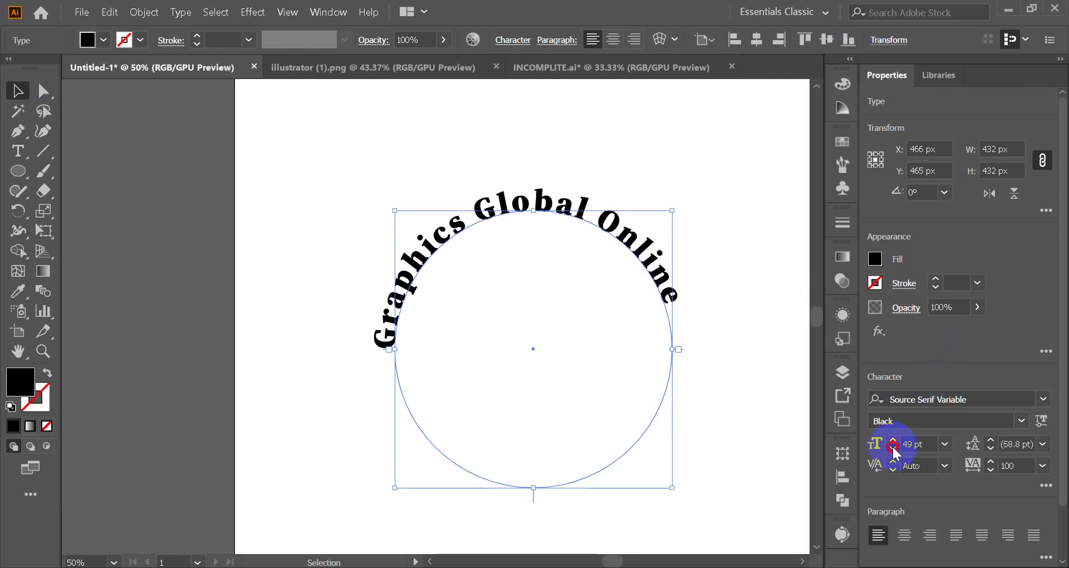
pyautogui.click(893, 448)
pyautogui.click(893, 449)
pyautogui.click(894, 449)
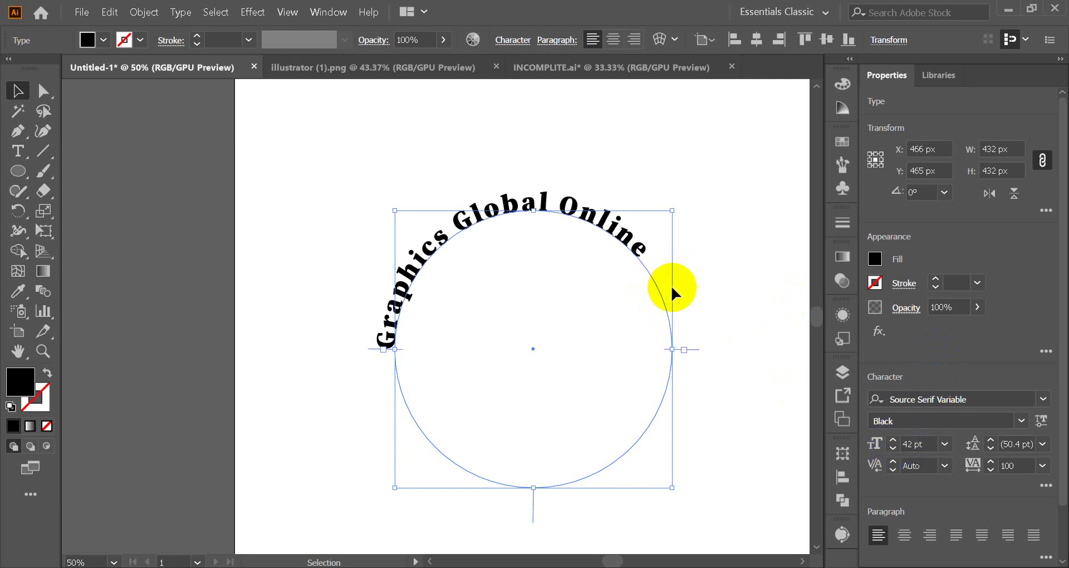
pyautogui.click(355, 379)
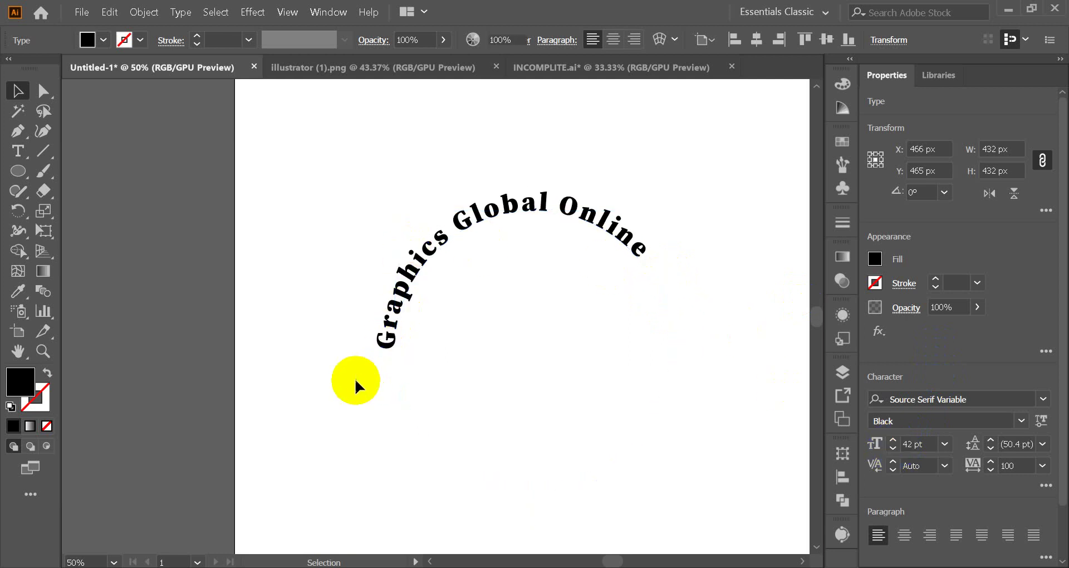
pyautogui.click(393, 338)
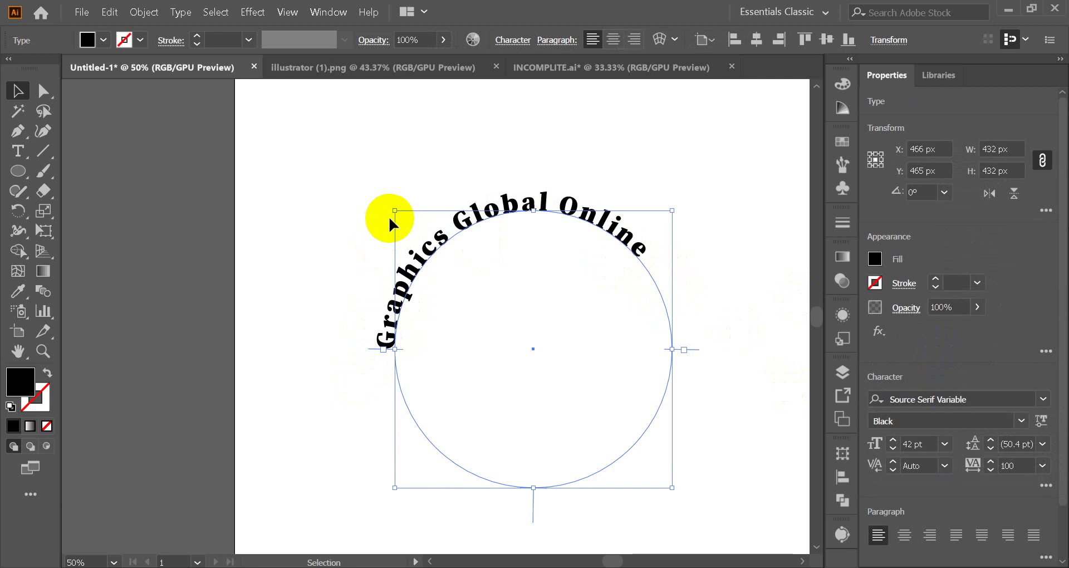
# - Try centre and right paragraph alignment on the "Graphics Global Online" circular text
pyautogui.click(613, 39)
pyautogui.click(642, 150)
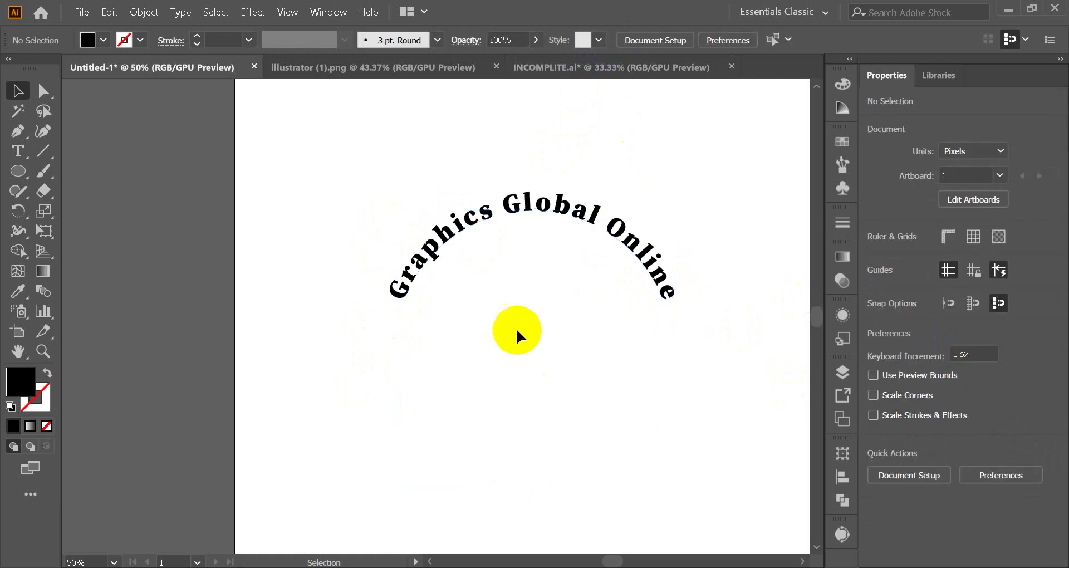
pyautogui.click(503, 207)
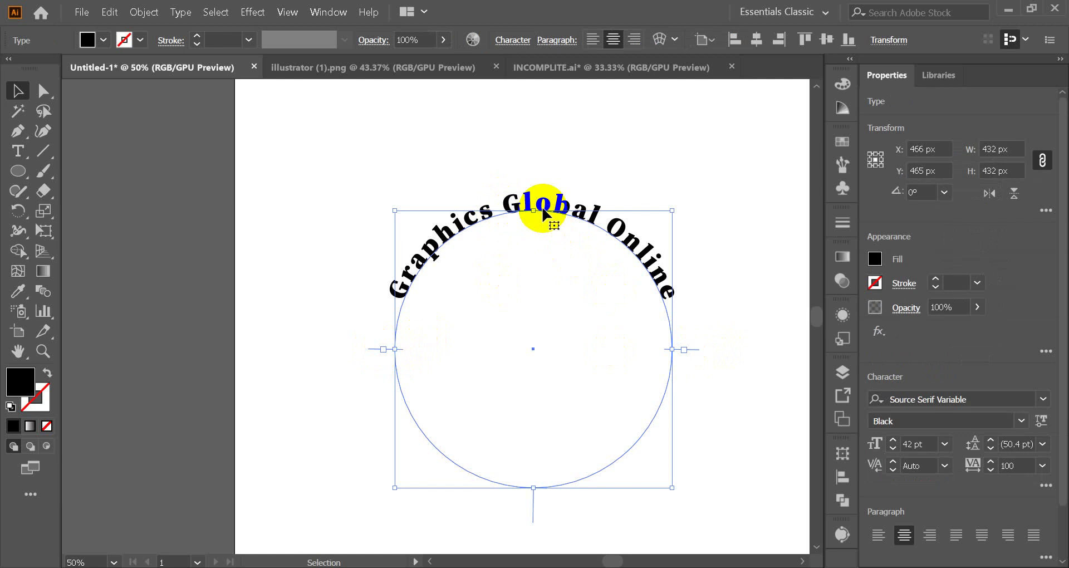
pyautogui.click(636, 40)
pyautogui.click(755, 346)
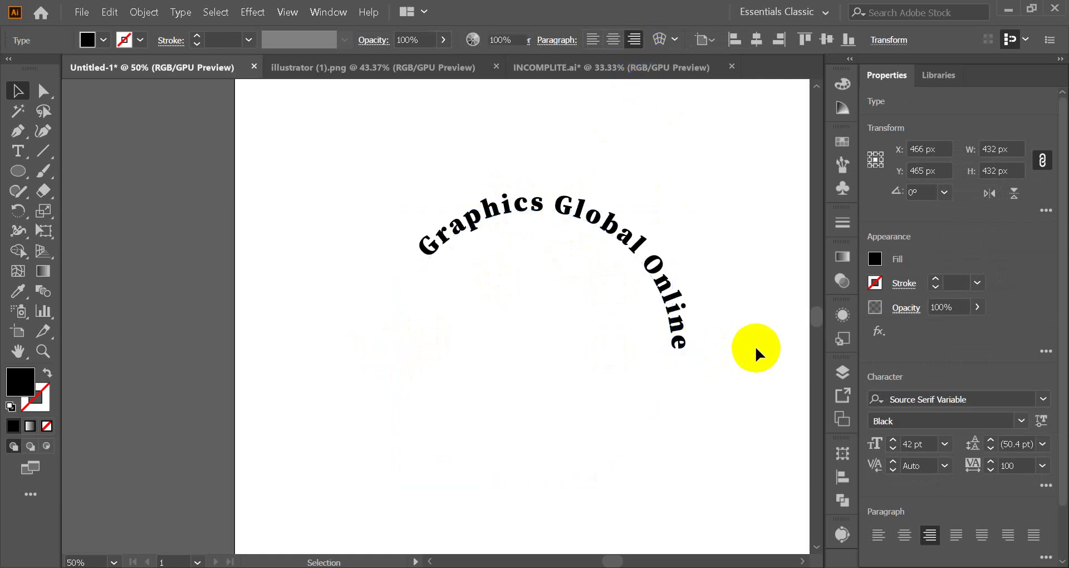
# - Align the circular path text to the centre, between its start and end brackets
pyautogui.click(671, 334)
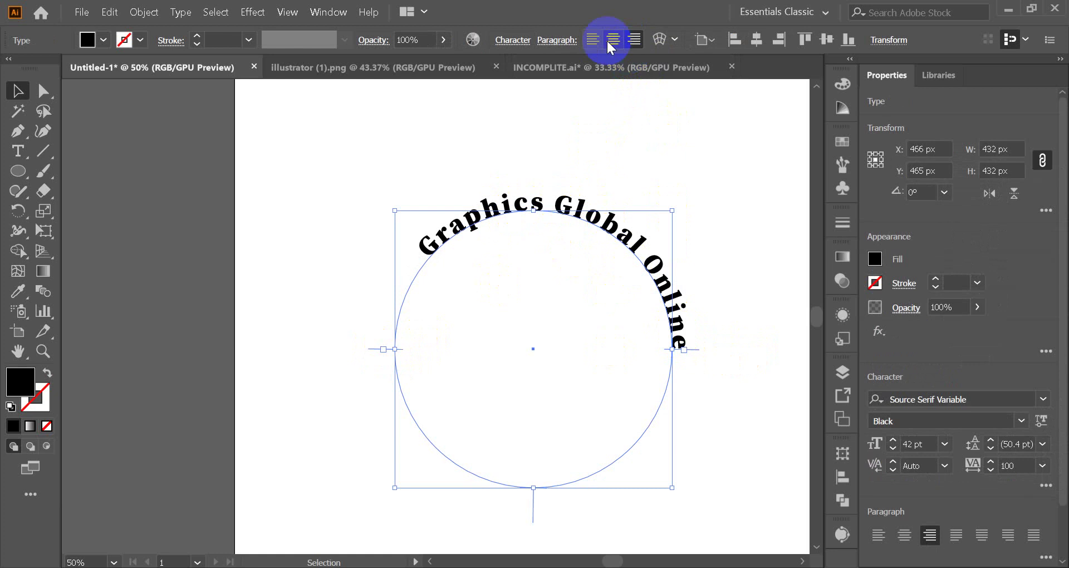
pyautogui.click(613, 40)
pyautogui.click(615, 181)
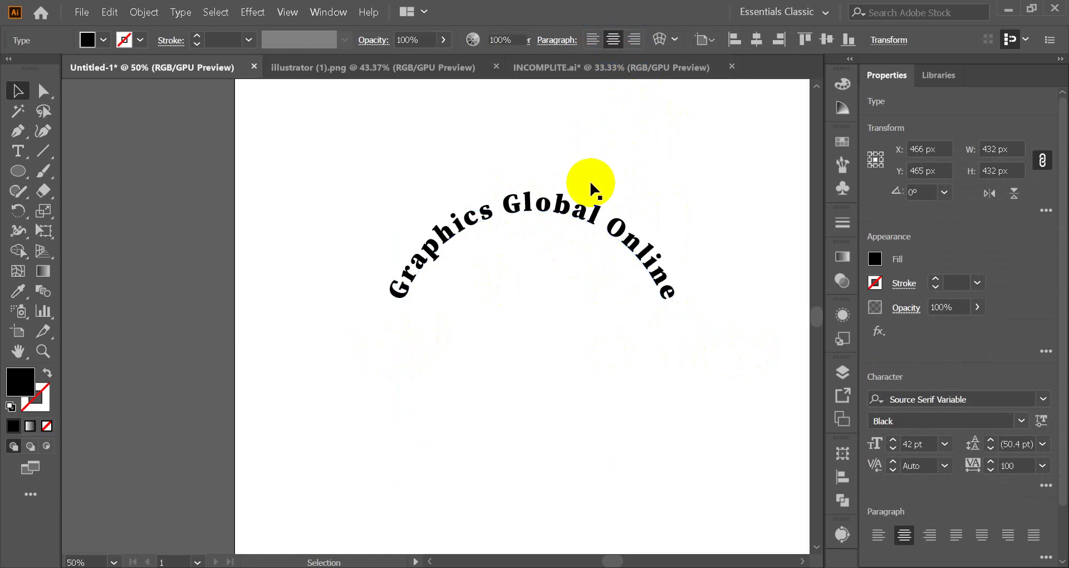
pyautogui.click(563, 188)
pyautogui.click(611, 42)
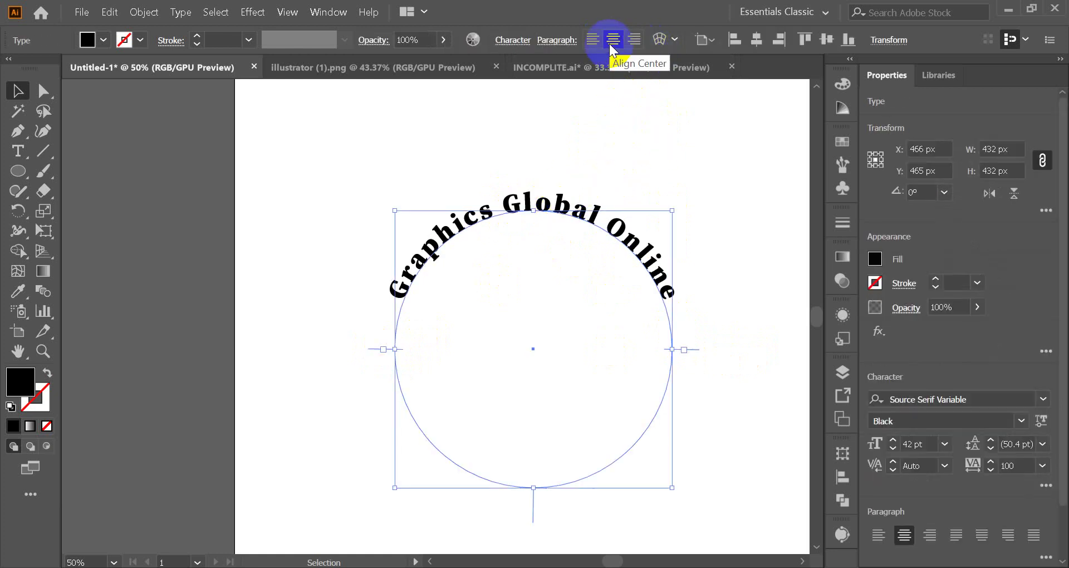
# - Try the Justify all lines option on the circular text and reselect it
pyautogui.click(557, 40)
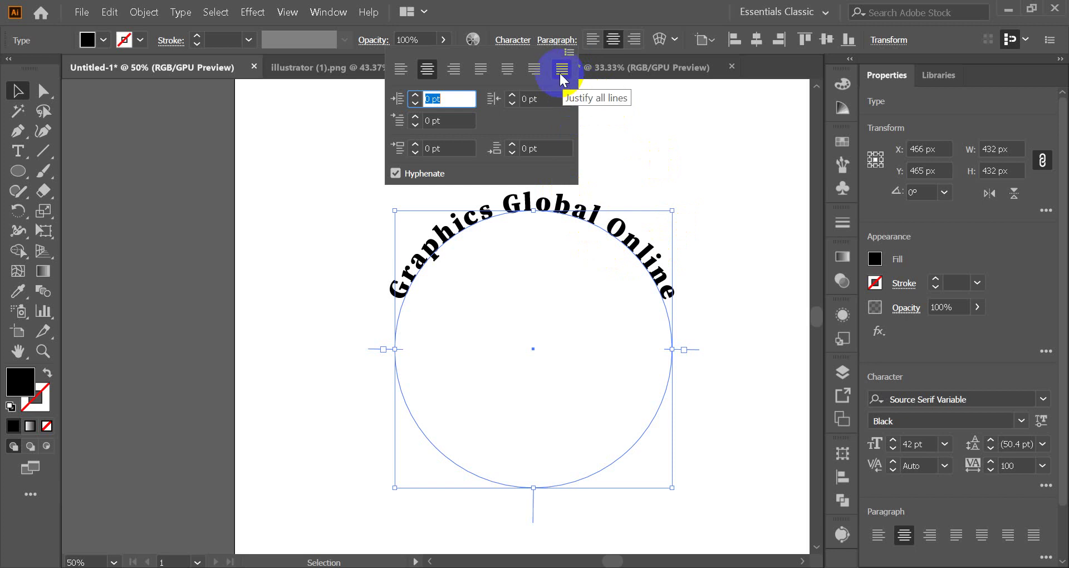
pyautogui.click(561, 70)
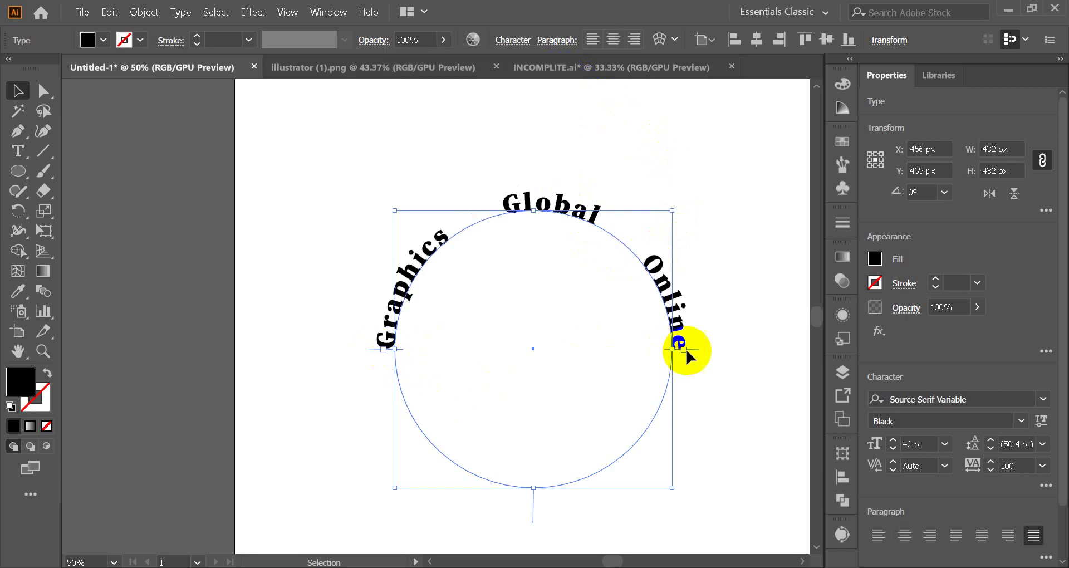
pyautogui.click(635, 156)
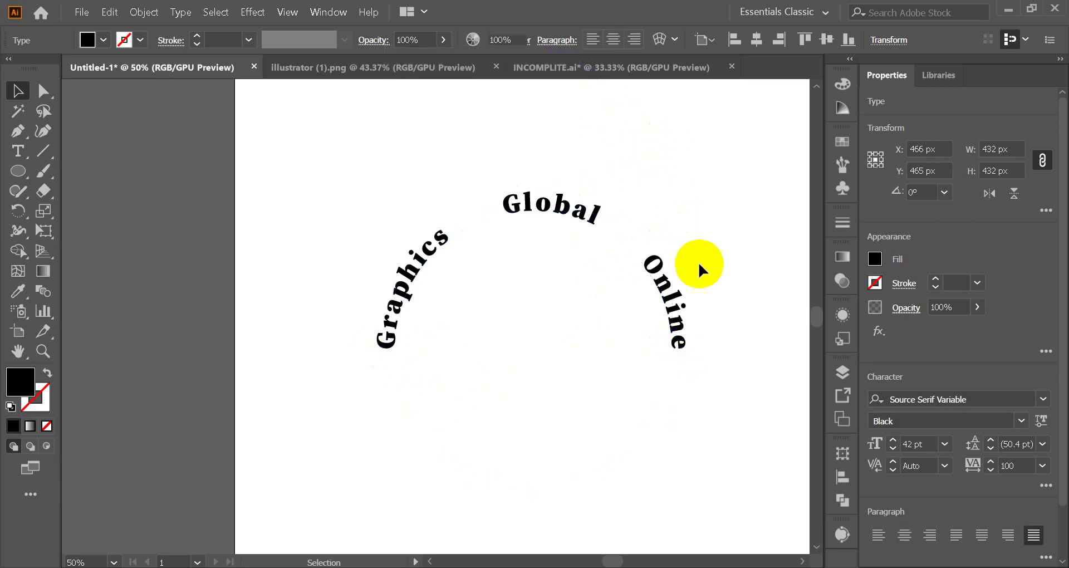
pyautogui.click(546, 222)
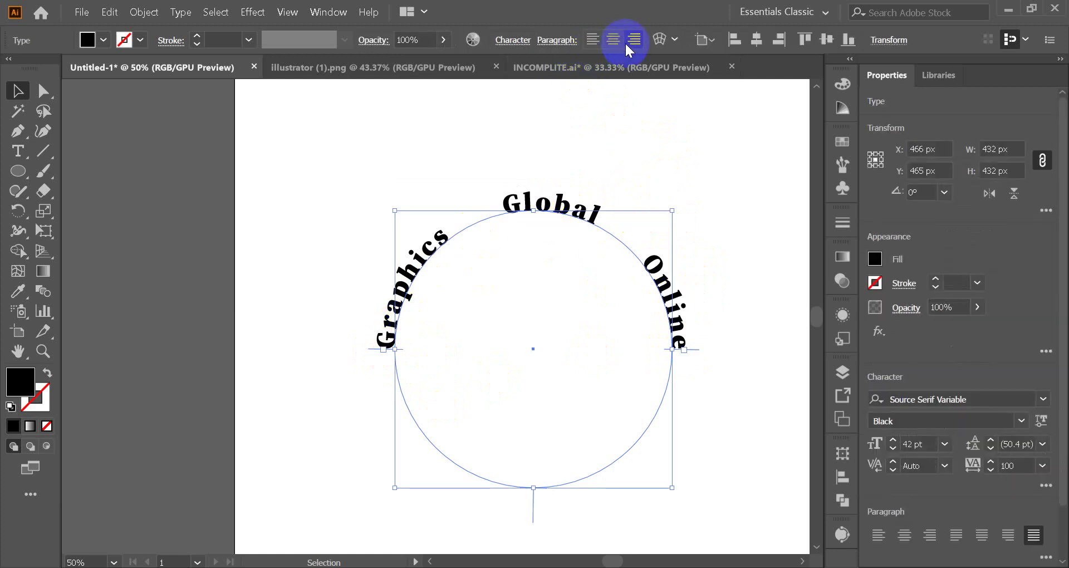
# - Try the justify options with the last line aligned right, centre and left, and restore centre alignment
pyautogui.click(562, 40)
pyautogui.click(535, 69)
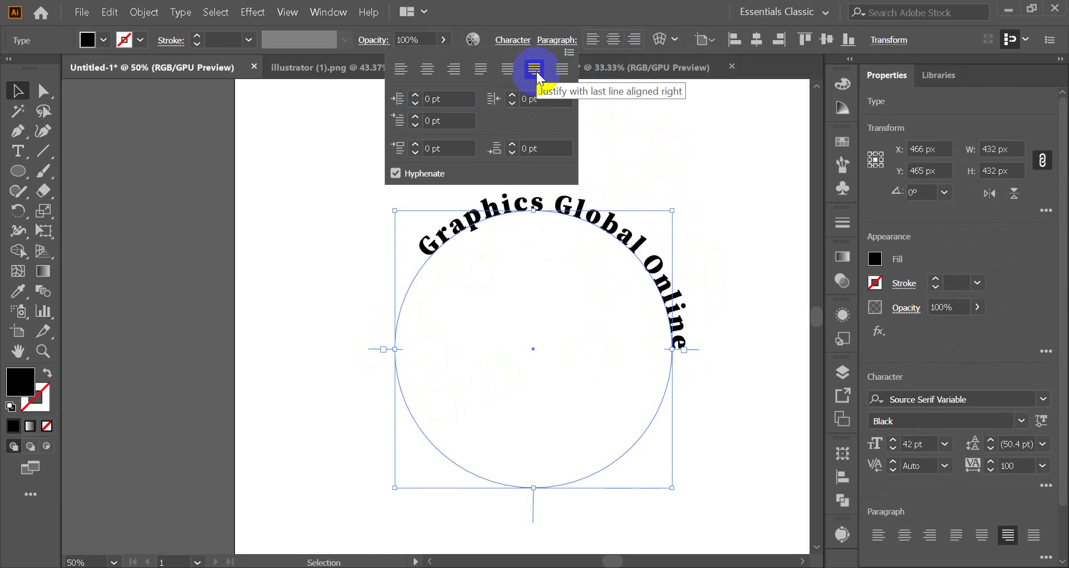
pyautogui.click(508, 69)
pyautogui.click(482, 70)
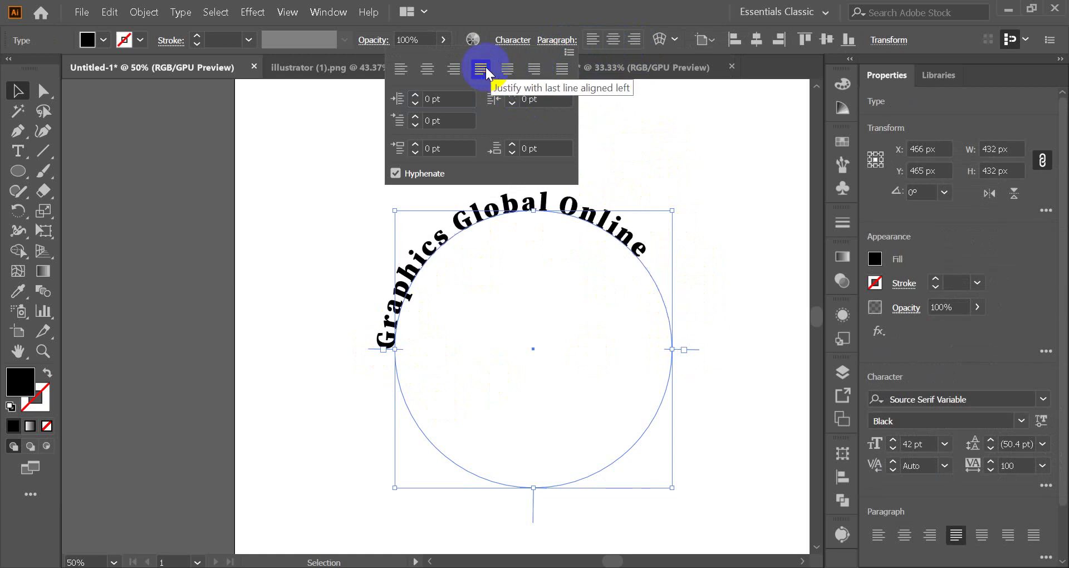
pyautogui.click(427, 68)
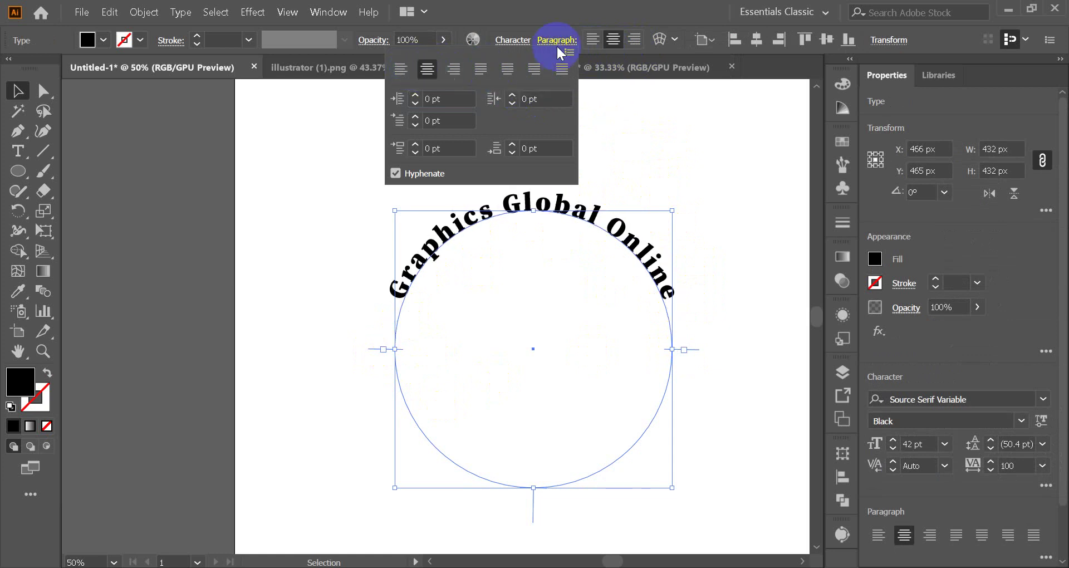
pyautogui.click(612, 40)
pyautogui.click(630, 152)
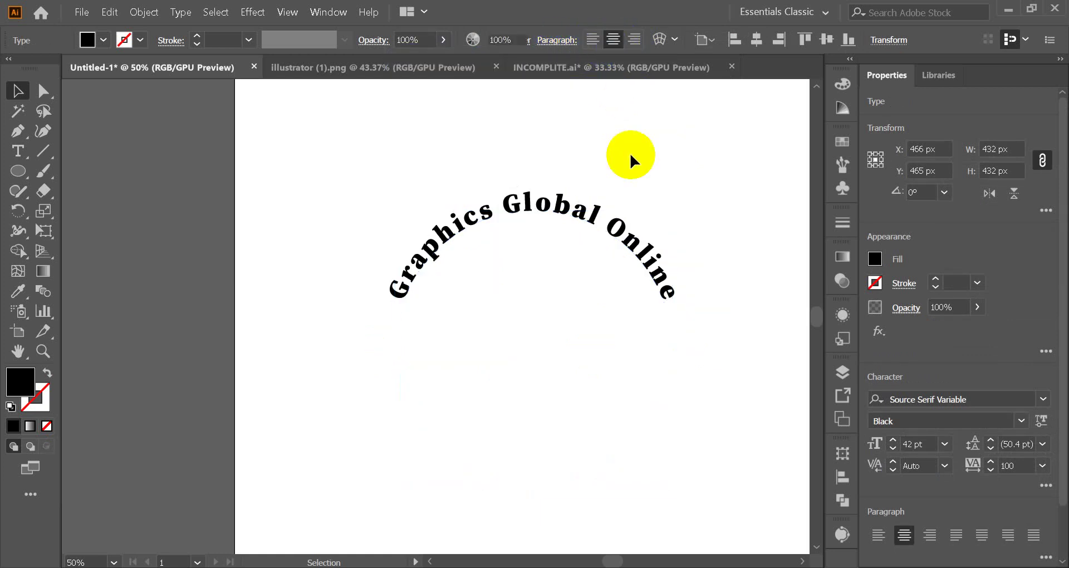
# - Set the circular text's font size to 50 pt and move it up and left to about X 427, Y 400 px
pyautogui.click(565, 206)
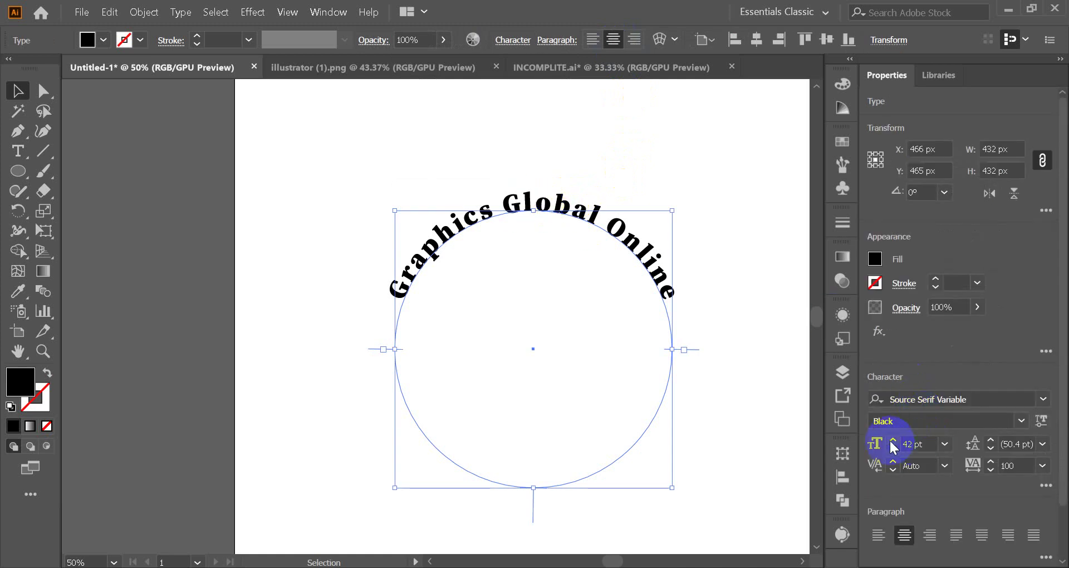
pyautogui.click(893, 440)
pyautogui.click(892, 440)
pyautogui.click(893, 440)
pyautogui.click(892, 440)
pyautogui.click(892, 440)
pyautogui.click(892, 440)
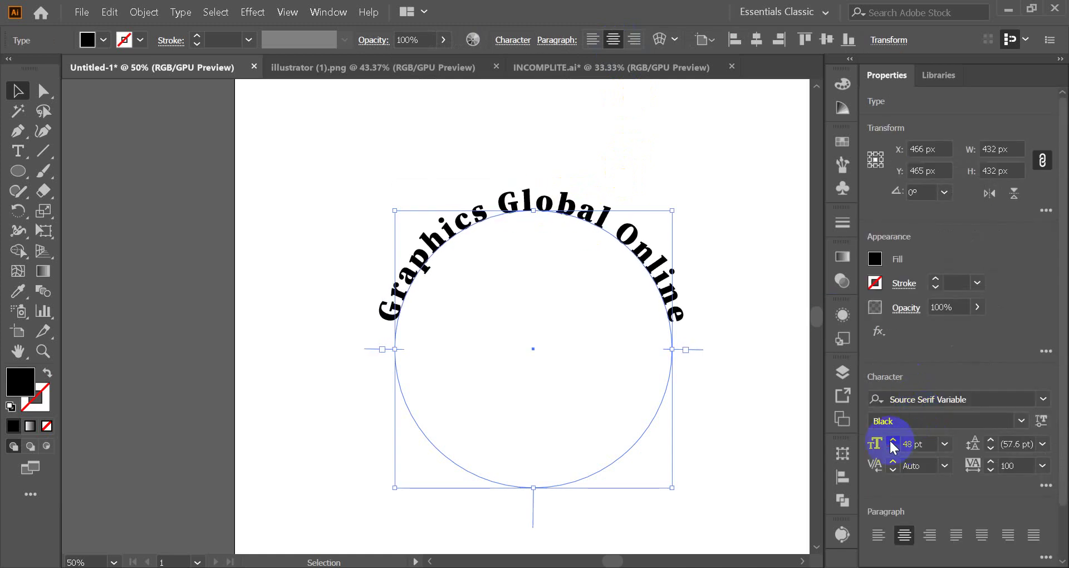
pyautogui.click(892, 440)
pyautogui.click(893, 440)
pyautogui.click(787, 342)
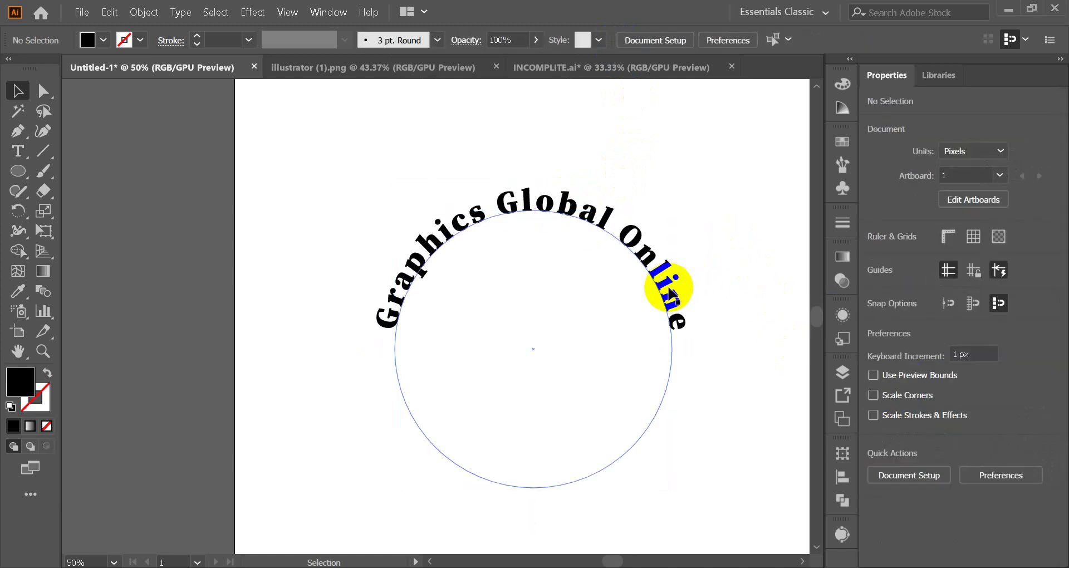
pyautogui.moveTo(670, 291); pyautogui.dragTo(657, 261)
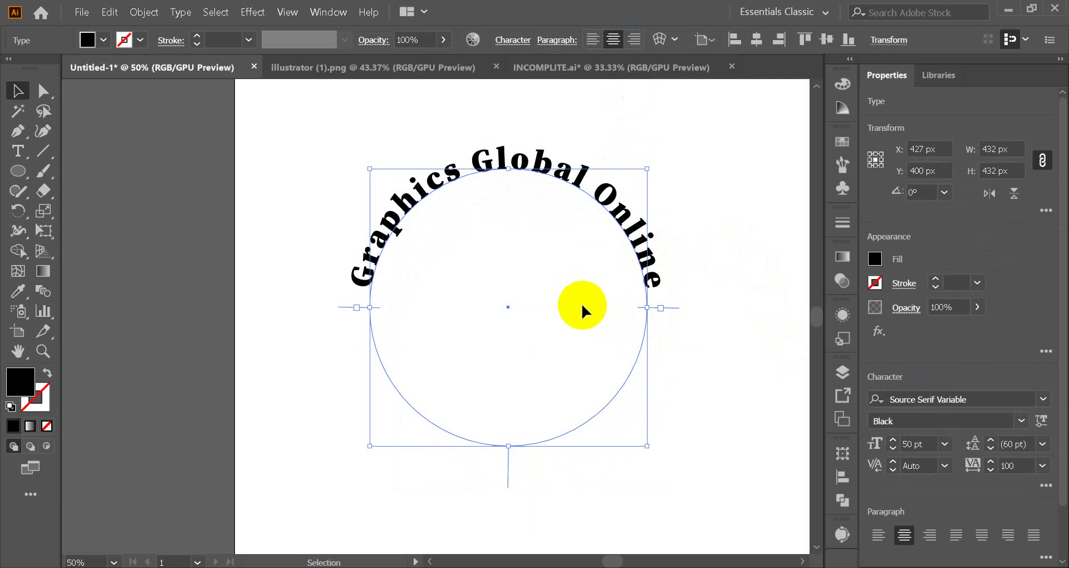
# - Draw a circle about 362 px wide from the text circle's centre, with no fill and a black stroke
pyautogui.click(18, 171)
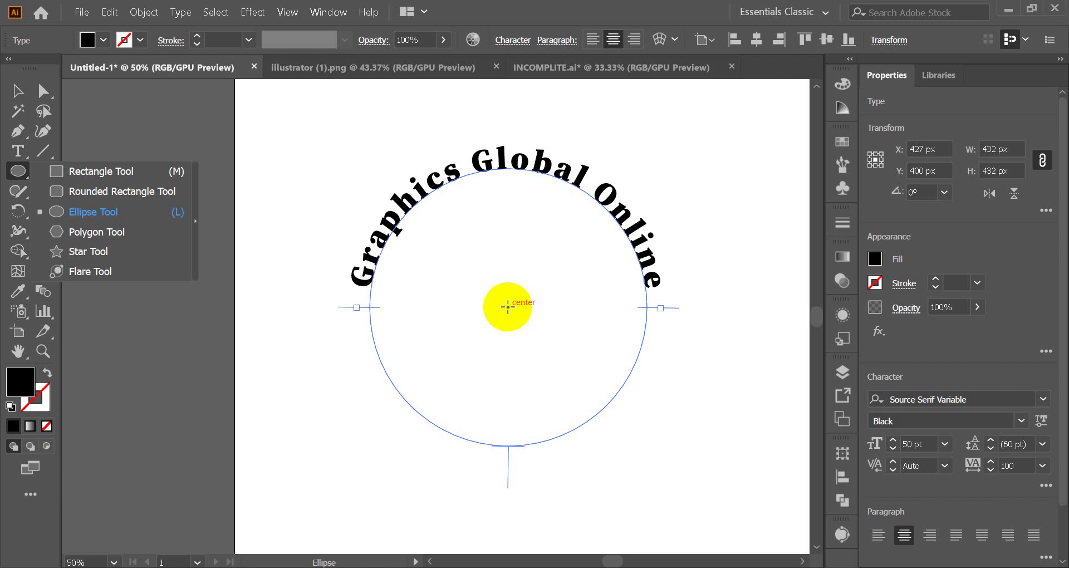
pyautogui.click(508, 307)
pyautogui.moveTo(508, 306); pyautogui.dragTo(592, 423)
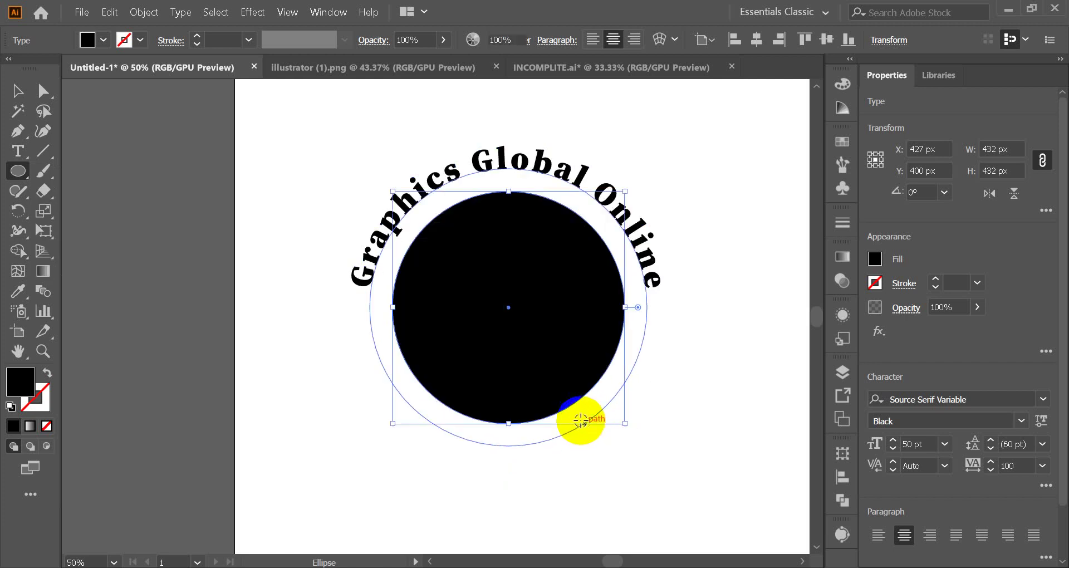
pyautogui.click(48, 372)
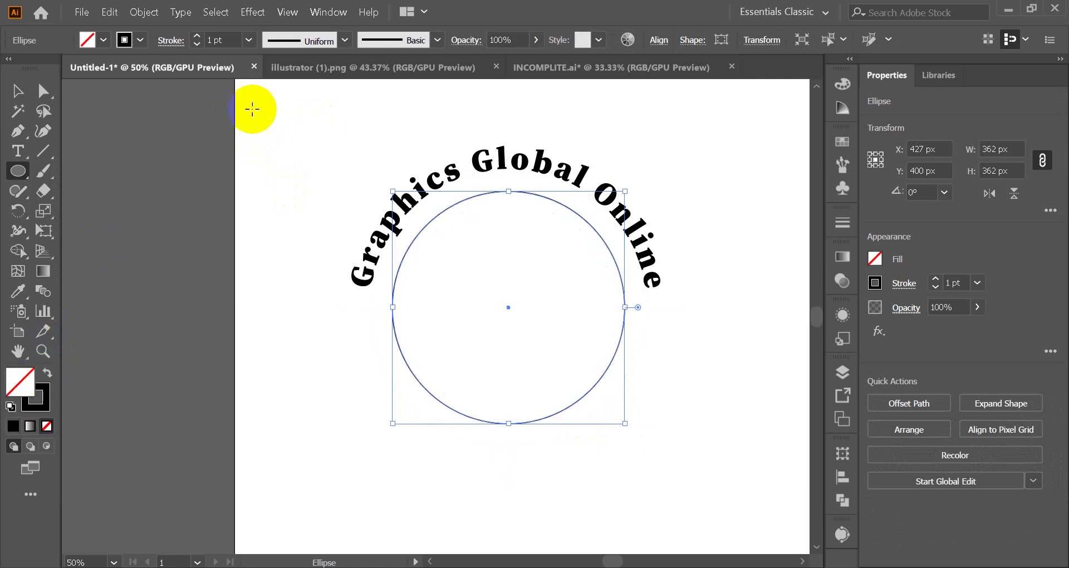
# - Set the inner circle's stroke weight to 10 pt, return to the Selection tool and deselect the circle
pyautogui.click(196, 35)
pyautogui.click(197, 36)
pyautogui.click(197, 35)
pyautogui.click(197, 35)
pyautogui.click(197, 35)
pyautogui.click(196, 36)
pyautogui.click(196, 35)
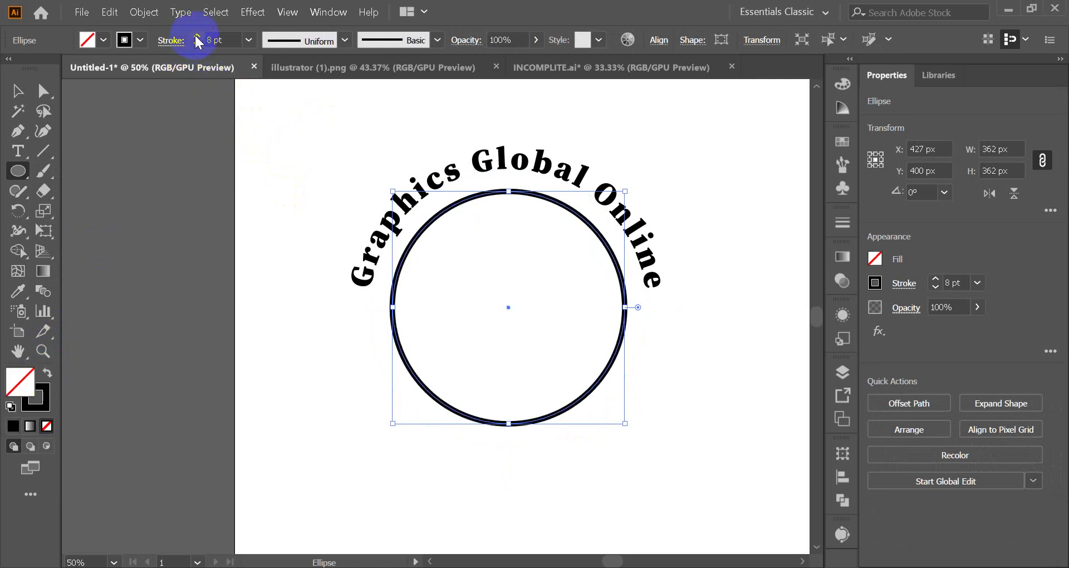
pyautogui.click(196, 35)
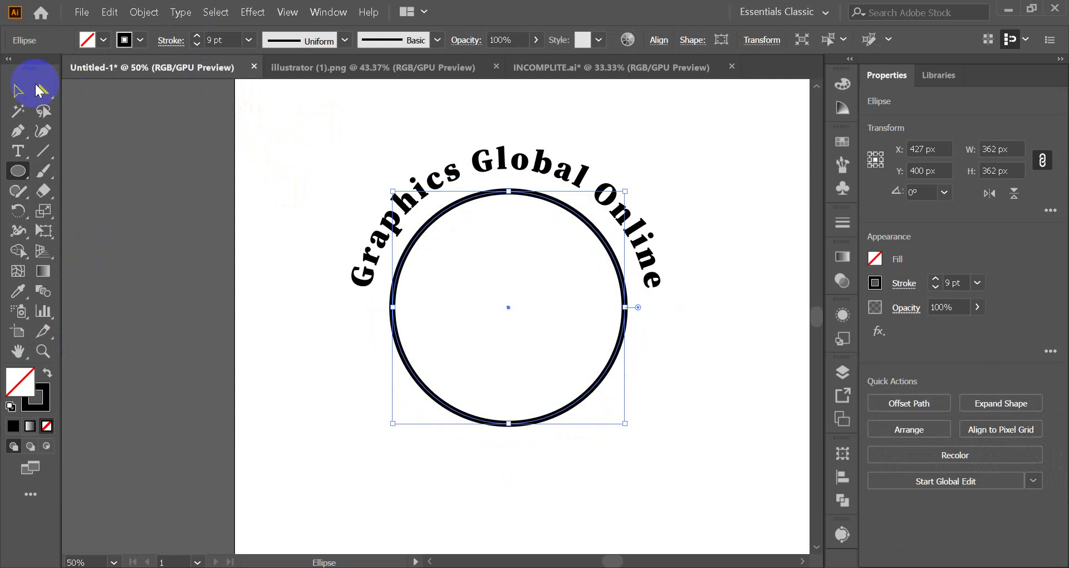
pyautogui.click(197, 35)
pyautogui.click(17, 91)
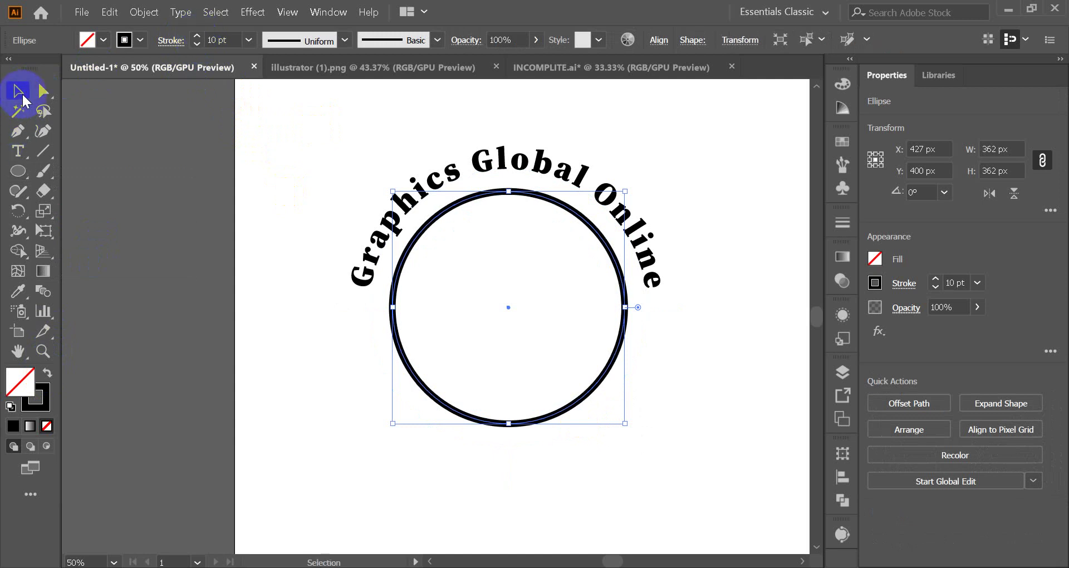
pyautogui.click(139, 151)
# - Copy the inner circle, paste it in front and scale the copy from its centre to about 542 px, enclosing the text
pyautogui.click(407, 360)
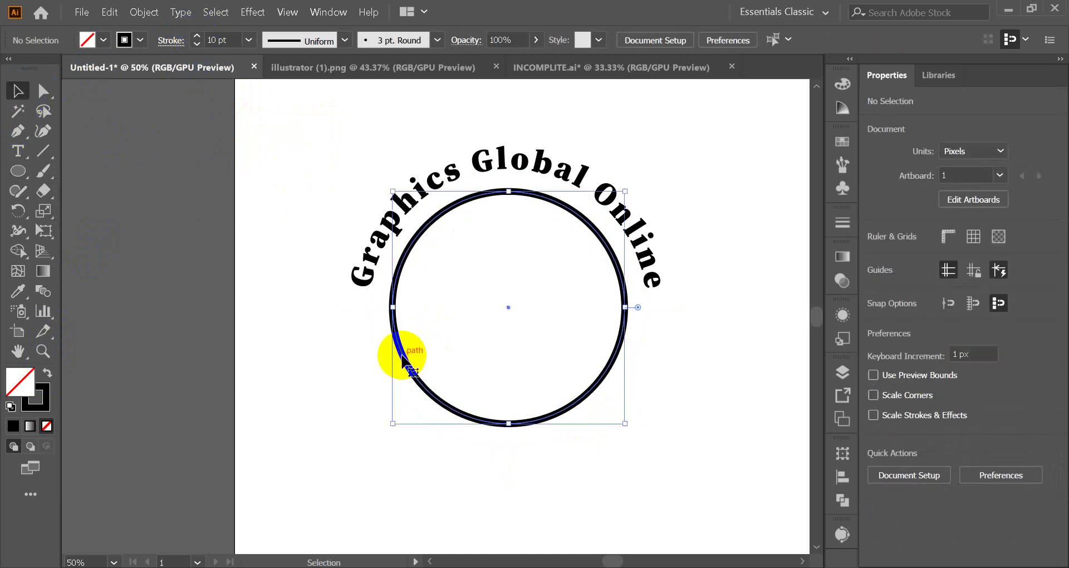
pyautogui.click(116, 16)
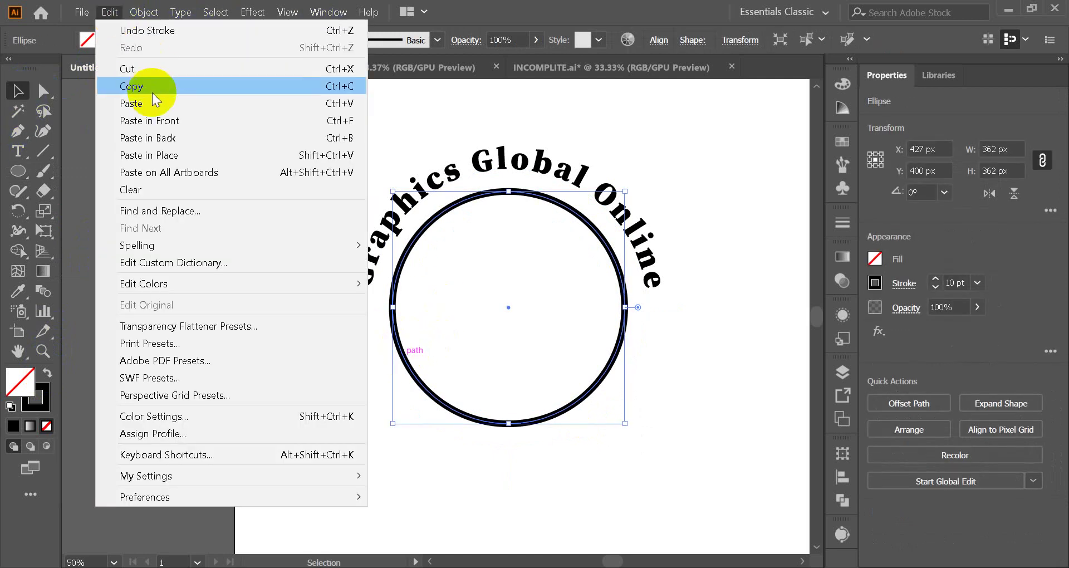
pyautogui.click(146, 86)
pyautogui.click(109, 12)
pyautogui.click(187, 120)
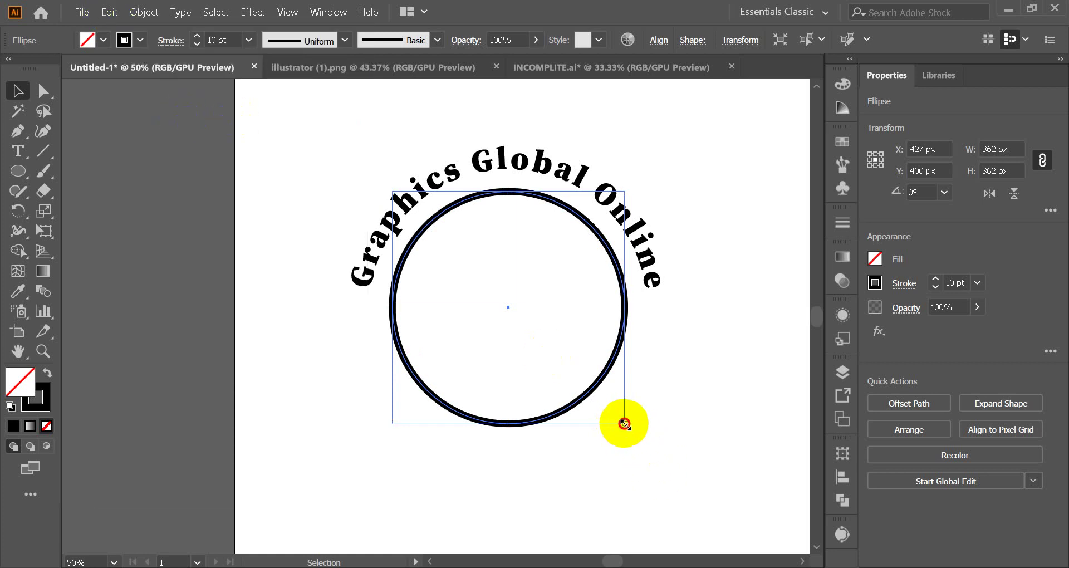
pyautogui.moveTo(625, 424); pyautogui.dragTo(683, 485)
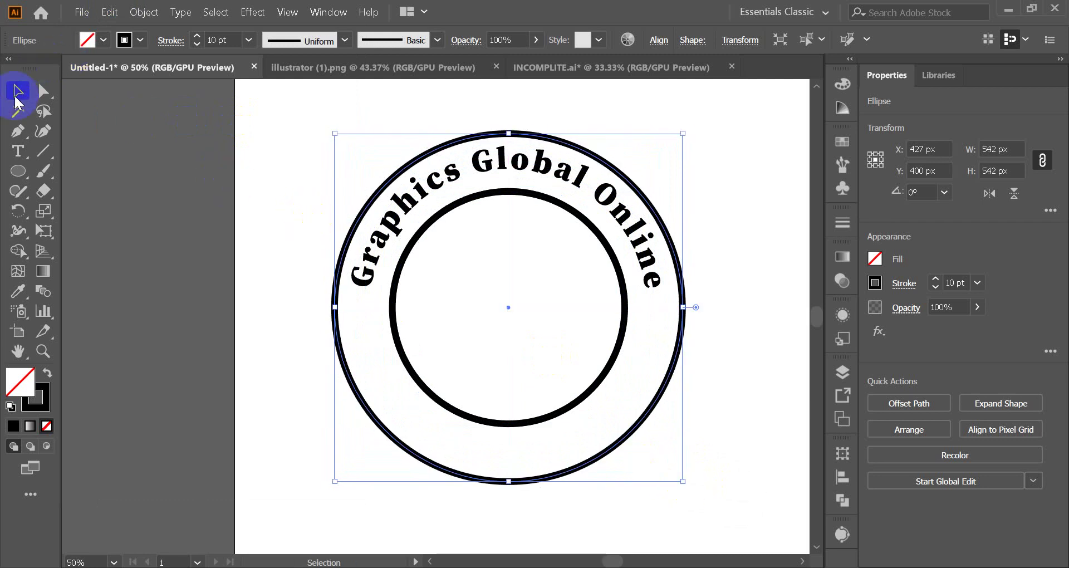
pyautogui.click(267, 196)
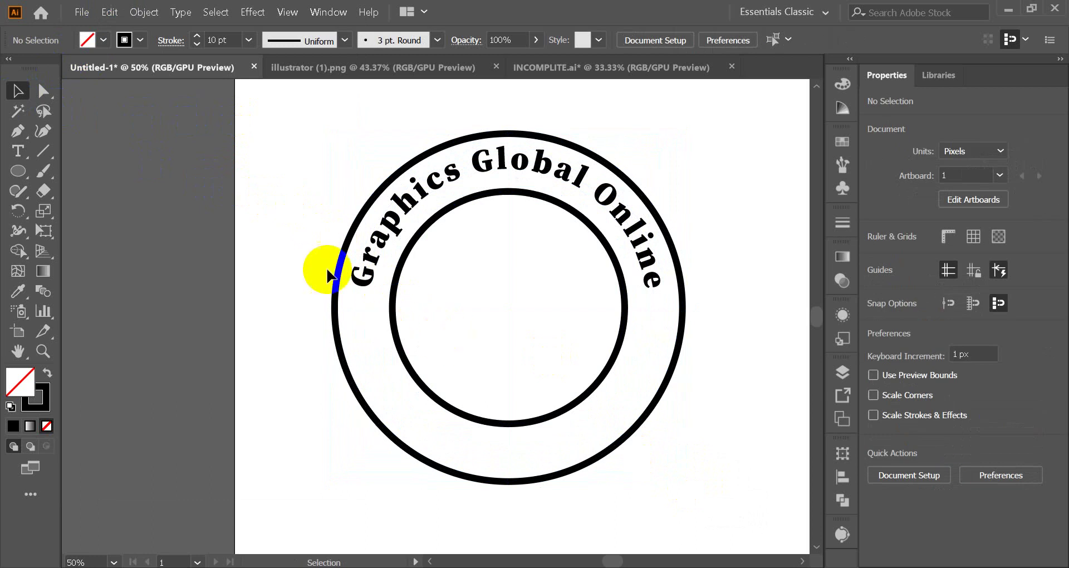
# - Select both circles and the path text, move them together right to X 542 px, and deselect them
pyautogui.moveTo(274, 169); pyautogui.dragTo(693, 428)
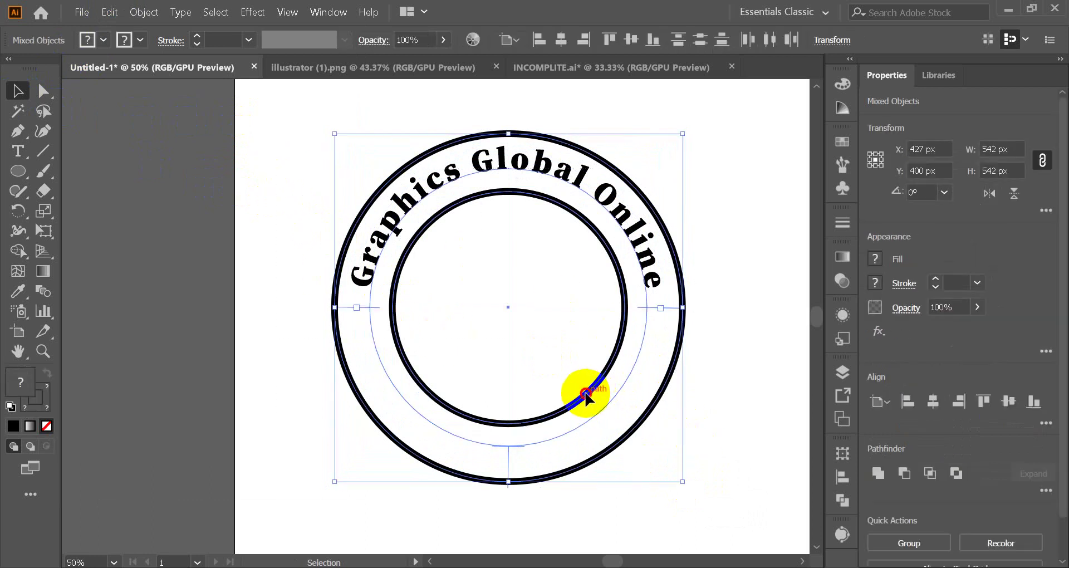
pyautogui.moveTo(585, 394); pyautogui.dragTo(644, 436)
pyautogui.moveTo(722, 477); pyautogui.dragTo(614, 485)
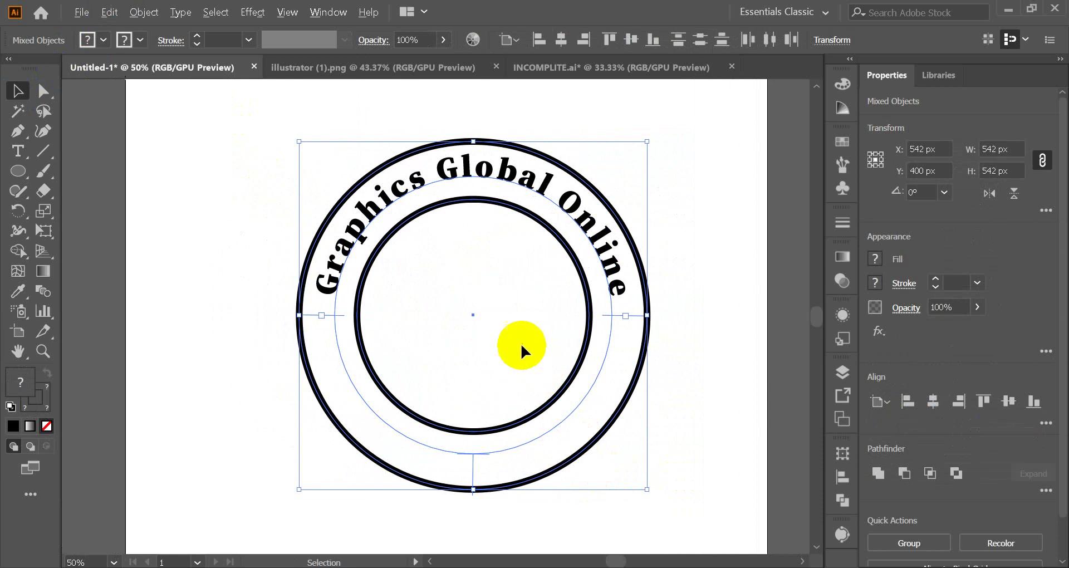
pyautogui.scroll(1, 520, 338)
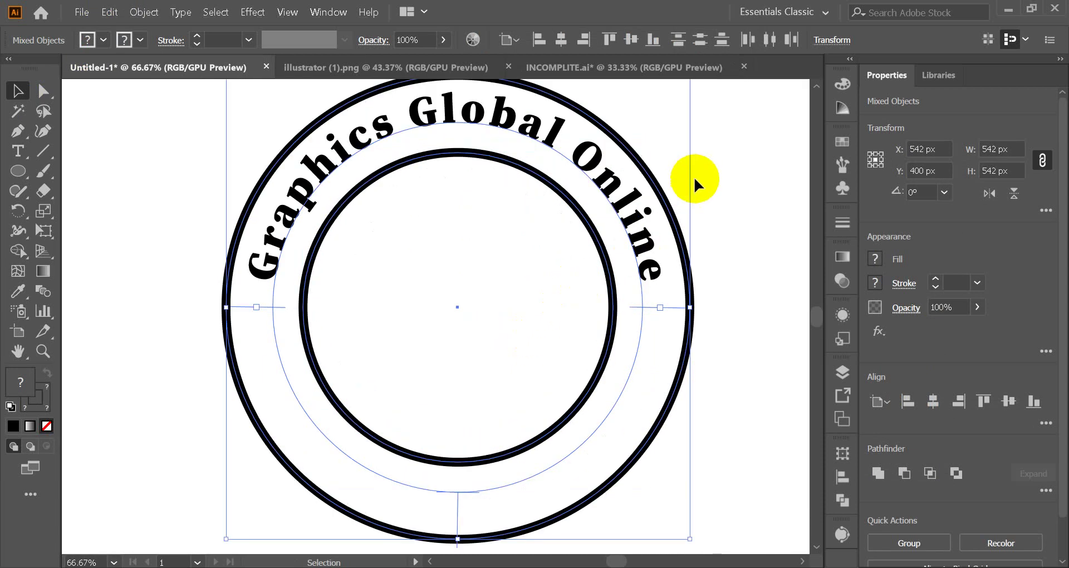
pyautogui.click(708, 165)
pyautogui.click(634, 229)
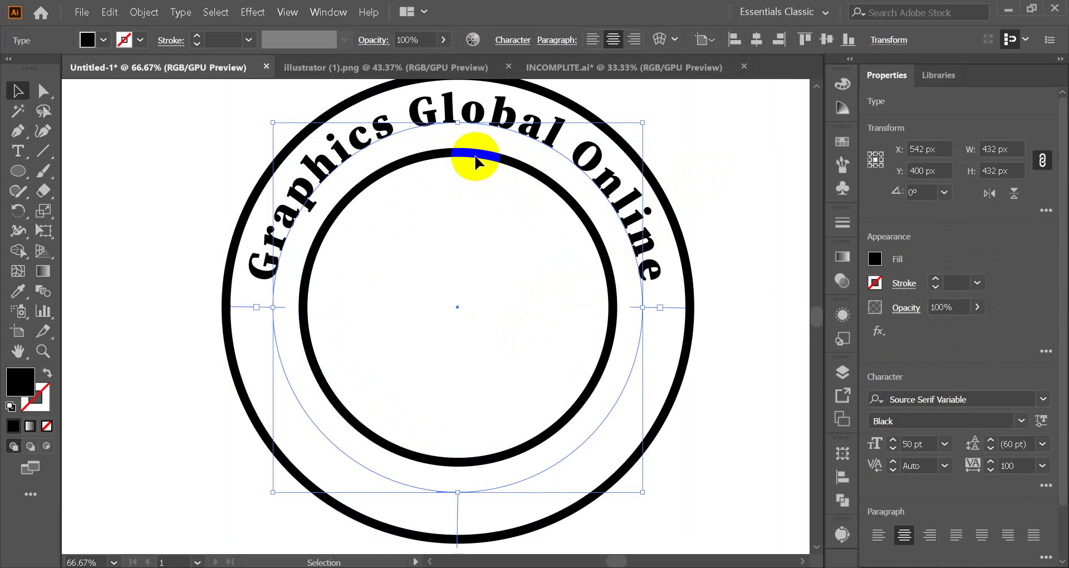
pyautogui.click(143, 182)
pyautogui.click(305, 196)
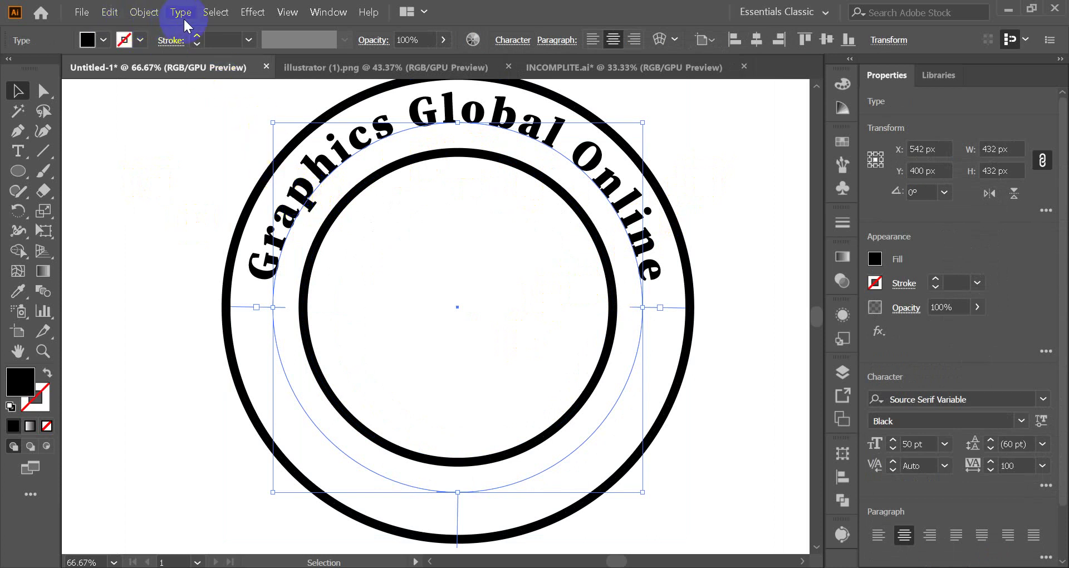
pyautogui.click(200, 205)
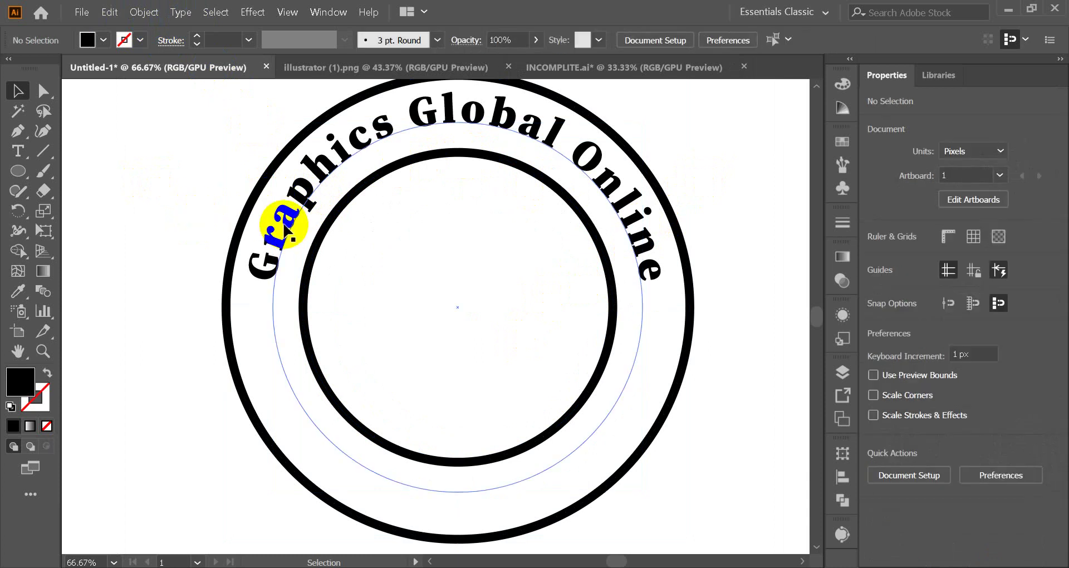
# - Open the Type on a Path Options for the "Graphics Global Online" text and move the dialog inside the inner ring
pyautogui.click(284, 224)
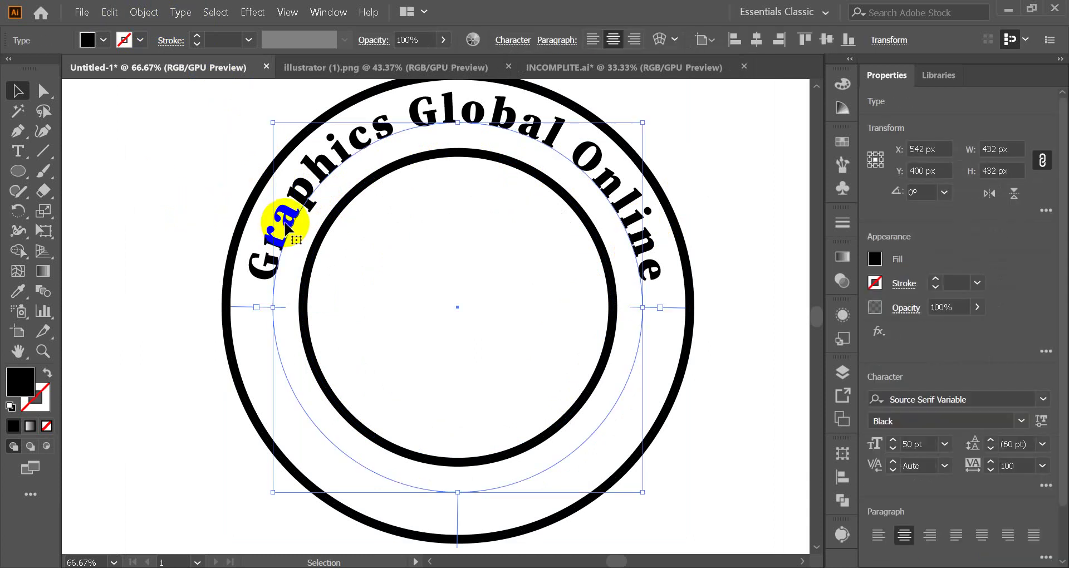
pyautogui.click(178, 14)
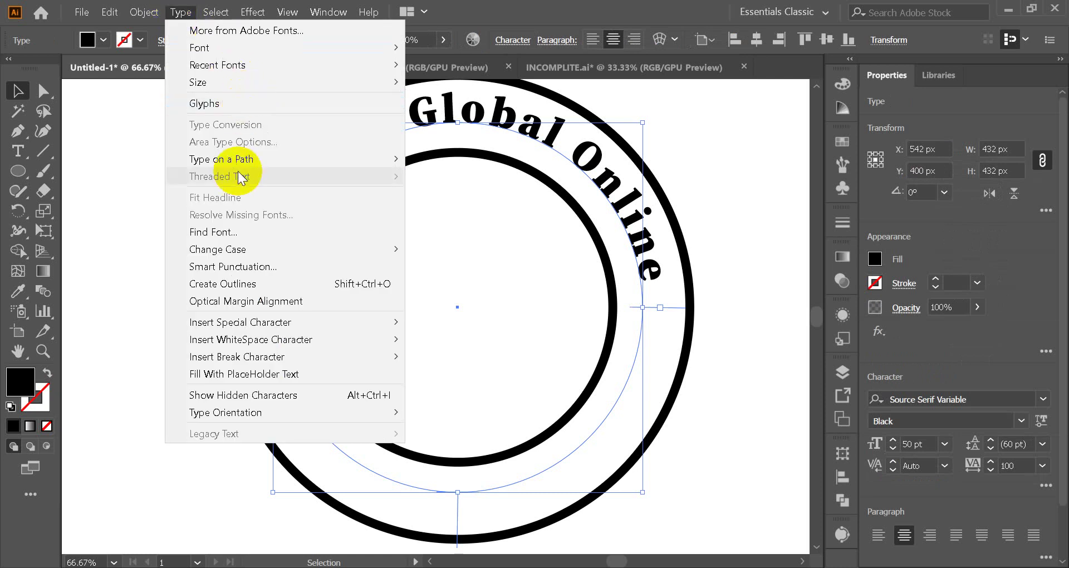
pyautogui.moveTo(216, 161)
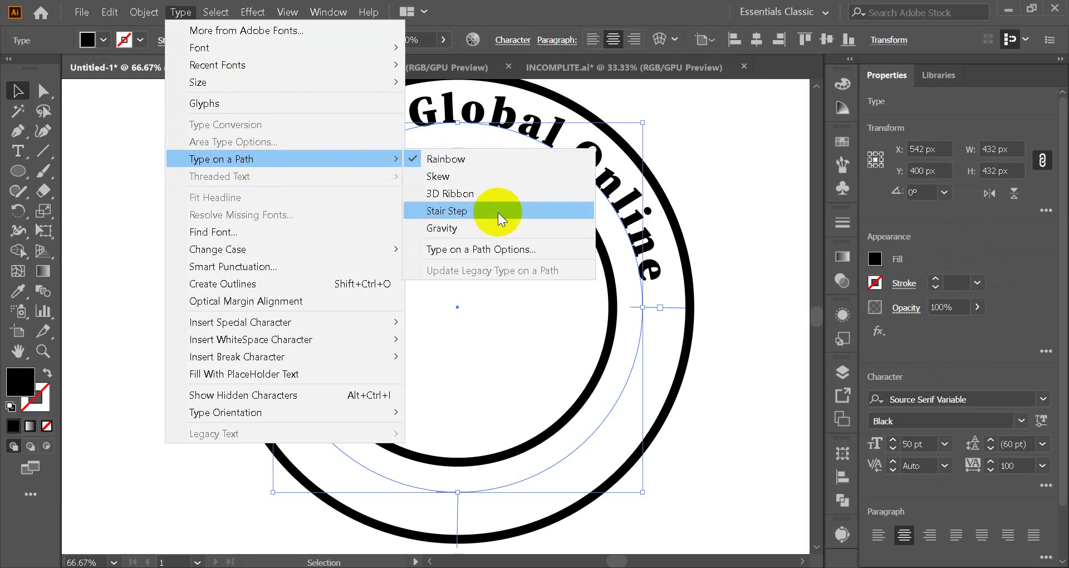
pyautogui.click(494, 249)
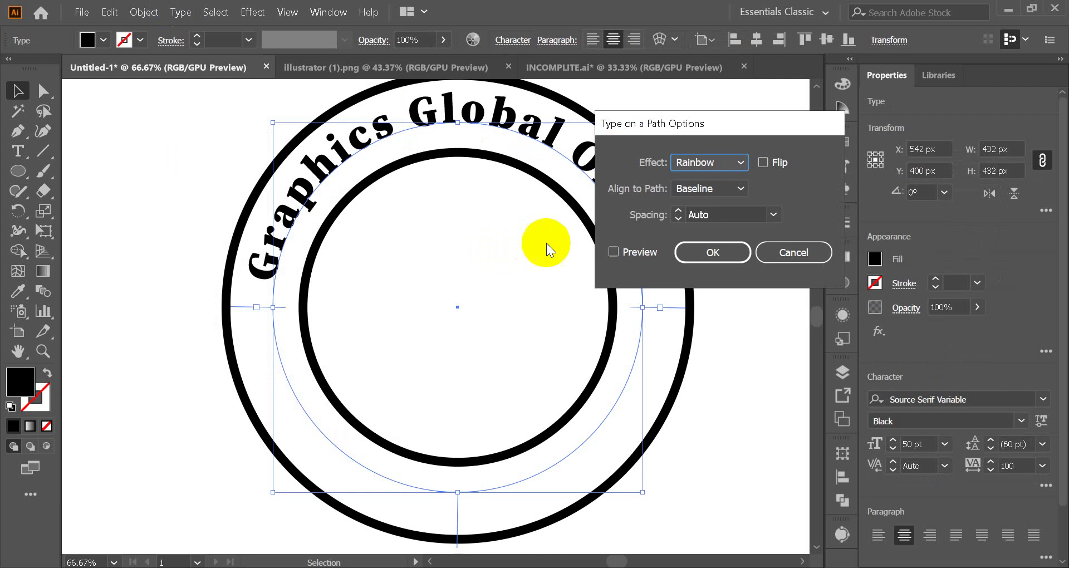
pyautogui.click(711, 163)
pyautogui.click(550, 331)
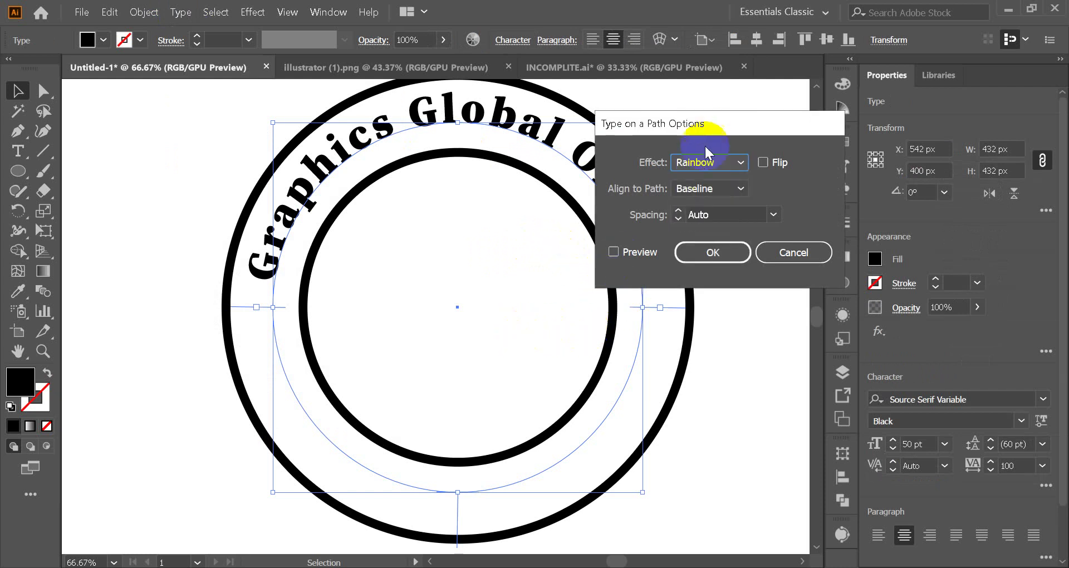
pyautogui.moveTo(706, 126); pyautogui.dragTo(443, 246)
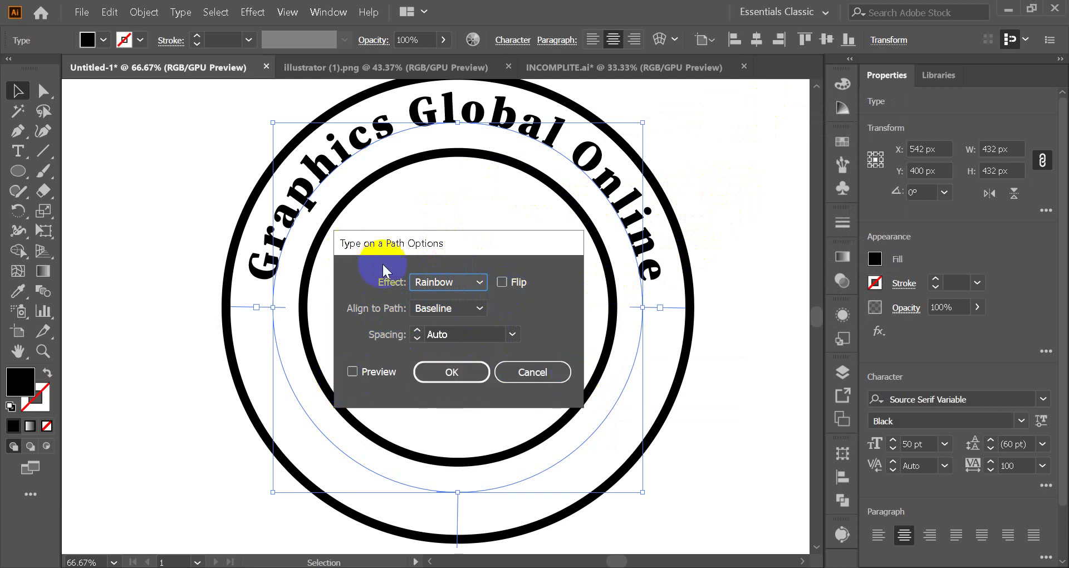
# - Try the Skew effect on the path text with Preview enabled
pyautogui.click(445, 283)
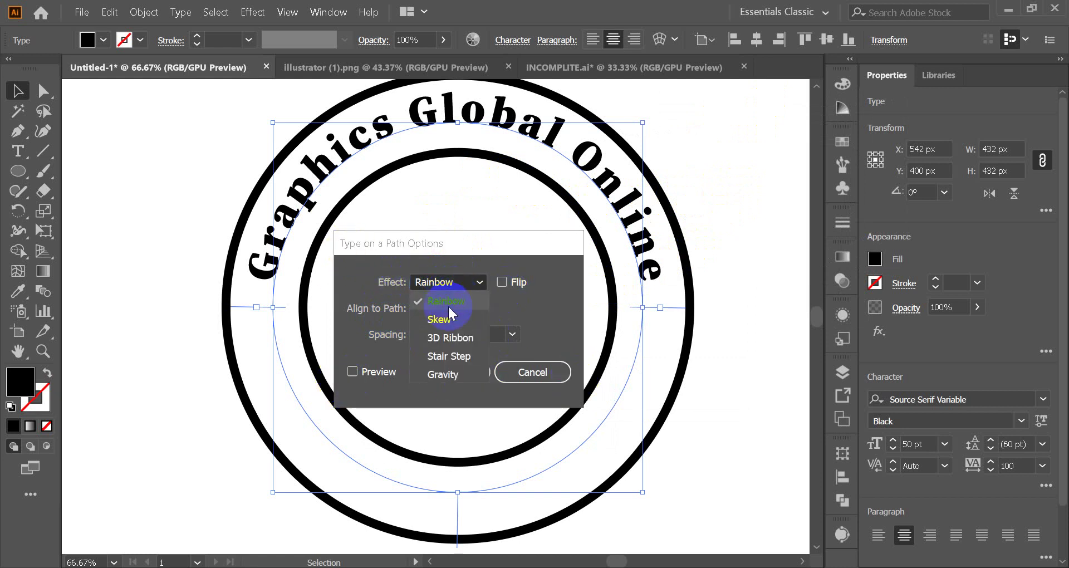
pyautogui.click(445, 291)
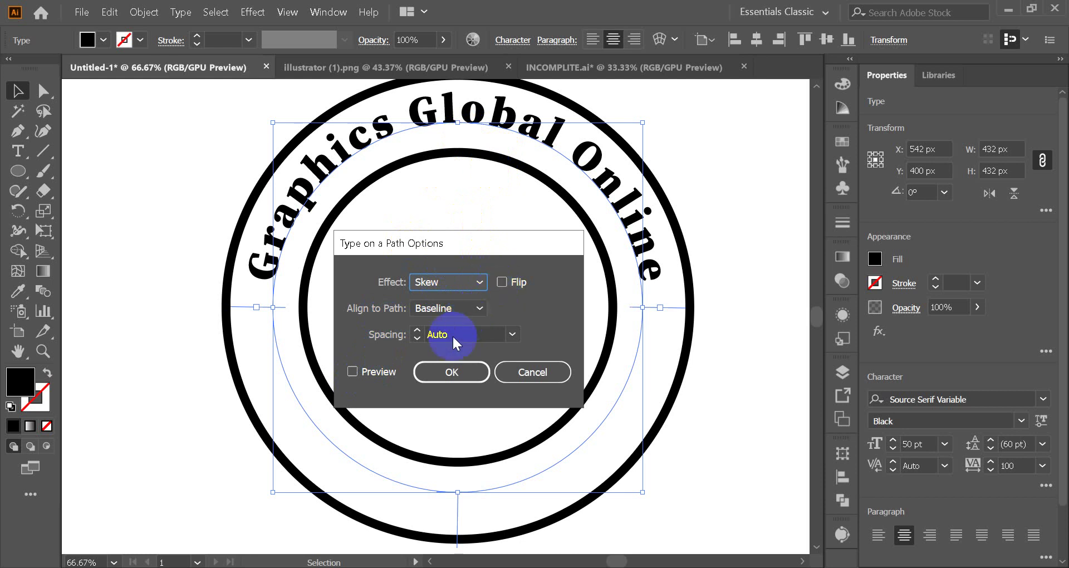
pyautogui.click(353, 371)
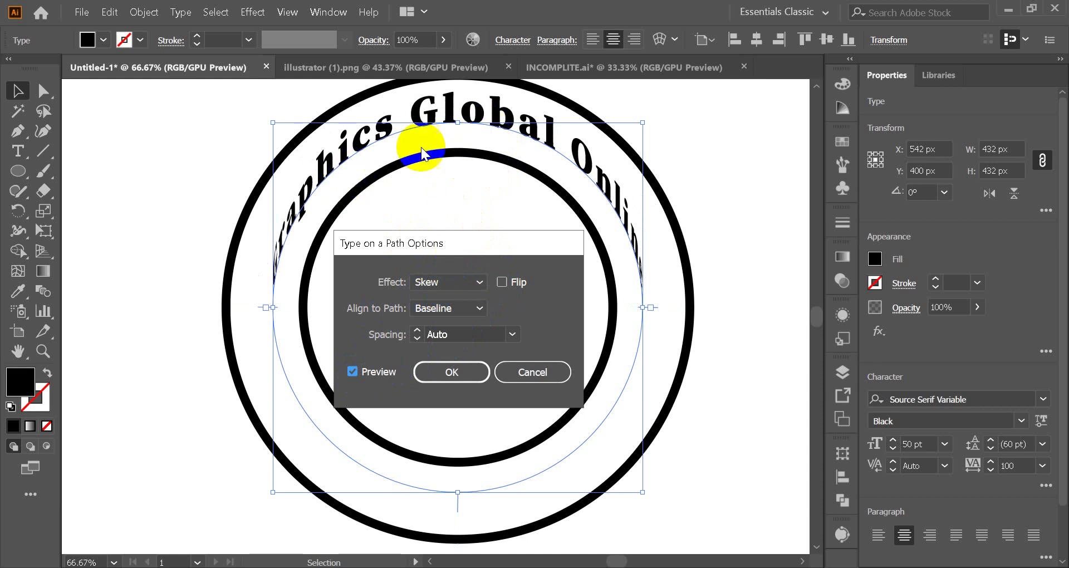
# - Preview the 3D Ribbon, Stair Step and Gravity effects on the path text, and return the effect to Rainbow
pyautogui.click(476, 282)
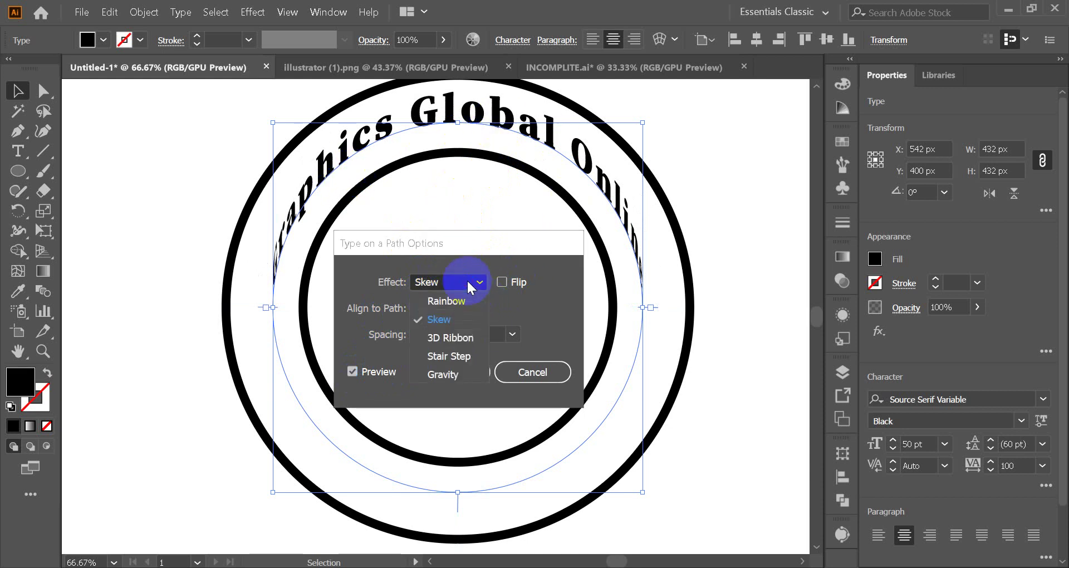
pyautogui.click(451, 338)
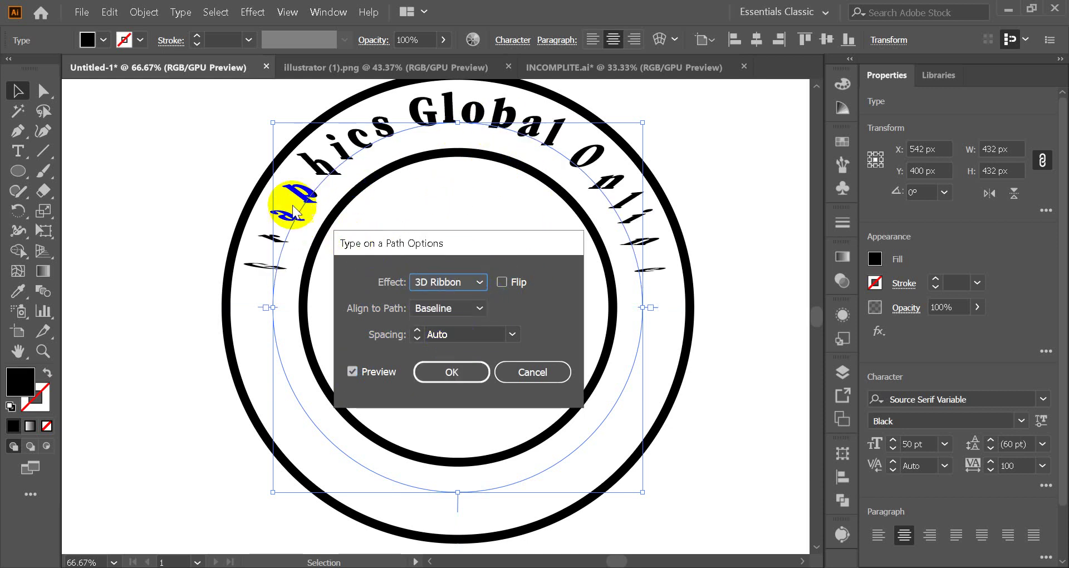
pyautogui.click(462, 281)
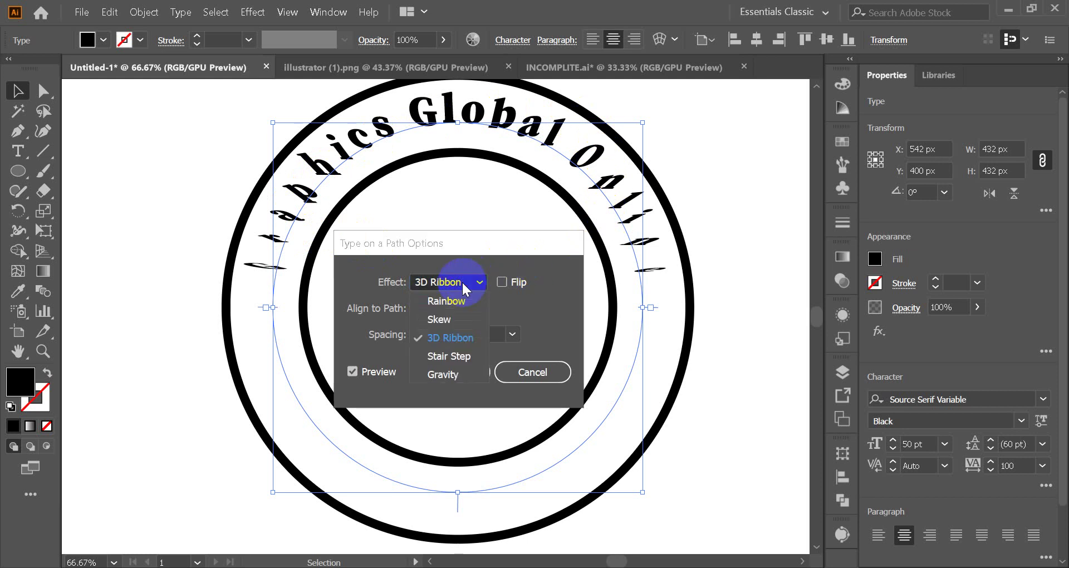
pyautogui.click(449, 359)
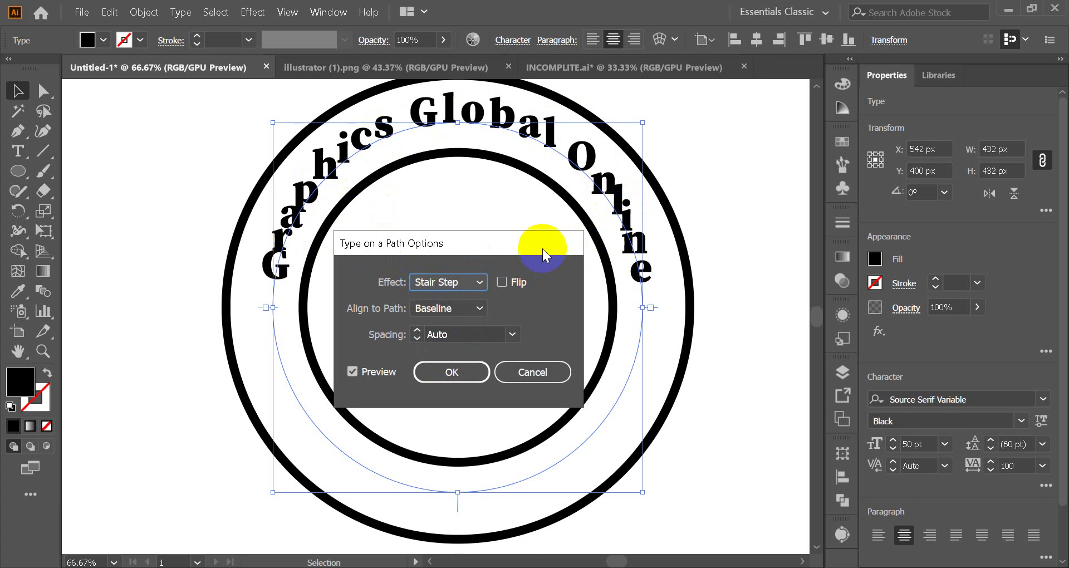
pyautogui.click(456, 282)
pyautogui.click(441, 375)
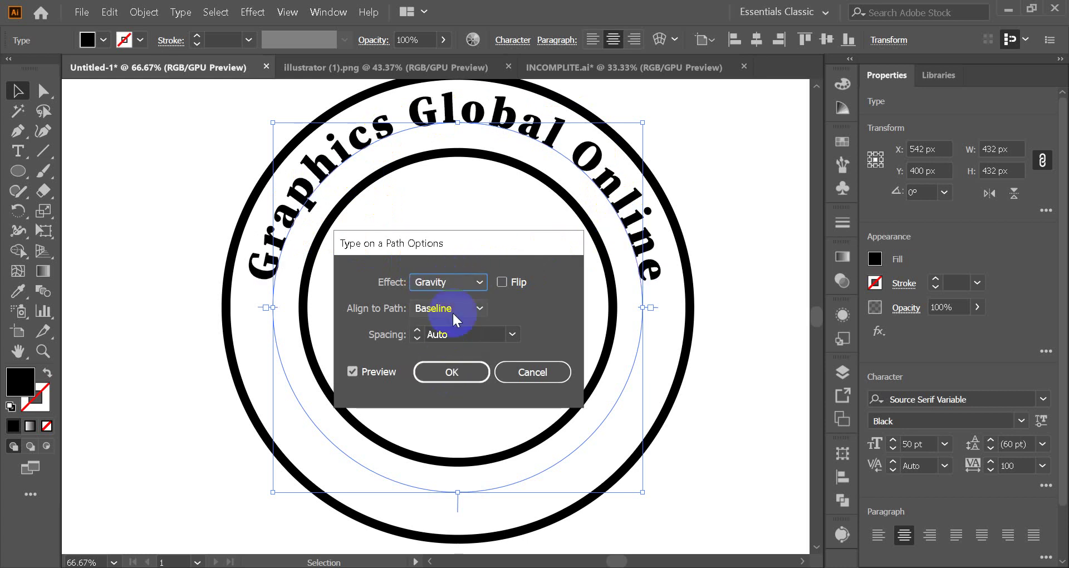
pyautogui.click(479, 281)
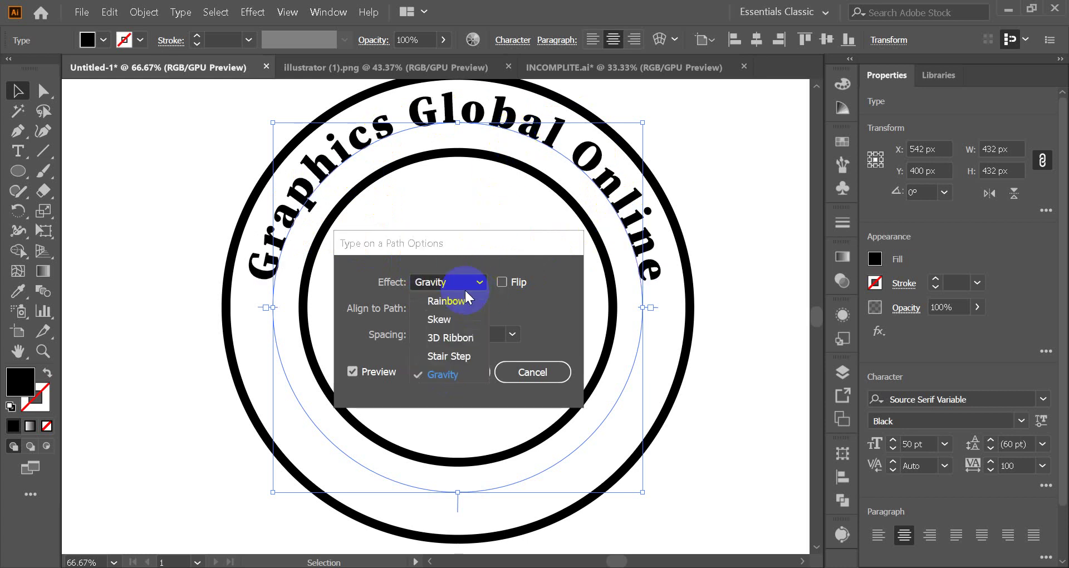
pyautogui.click(452, 304)
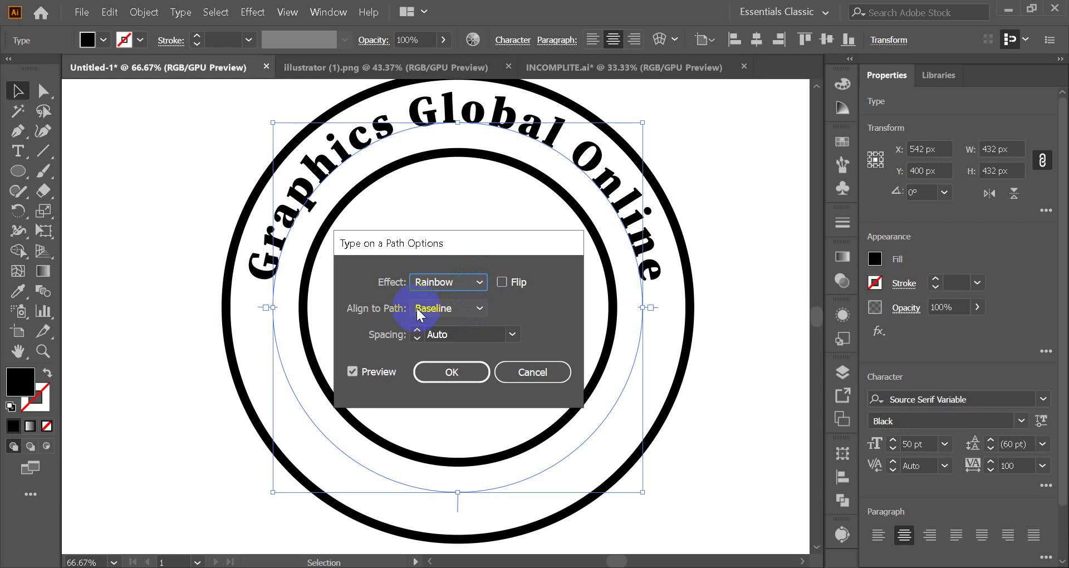
# - Preview the Ascender, Descender and Center path alignments for the text, and return the alignment to Baseline
pyautogui.click(459, 310)
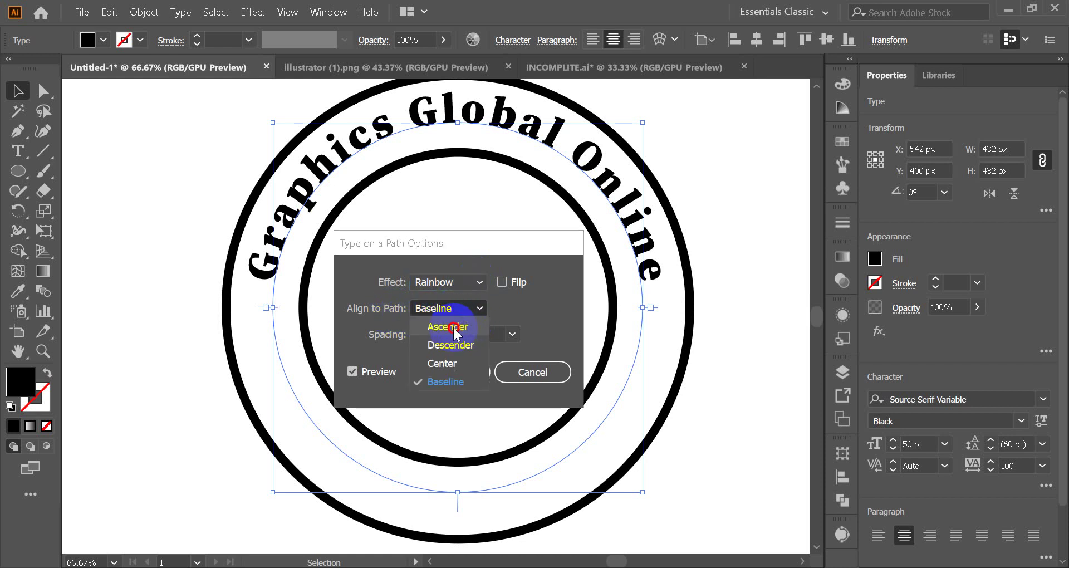
pyautogui.click(454, 328)
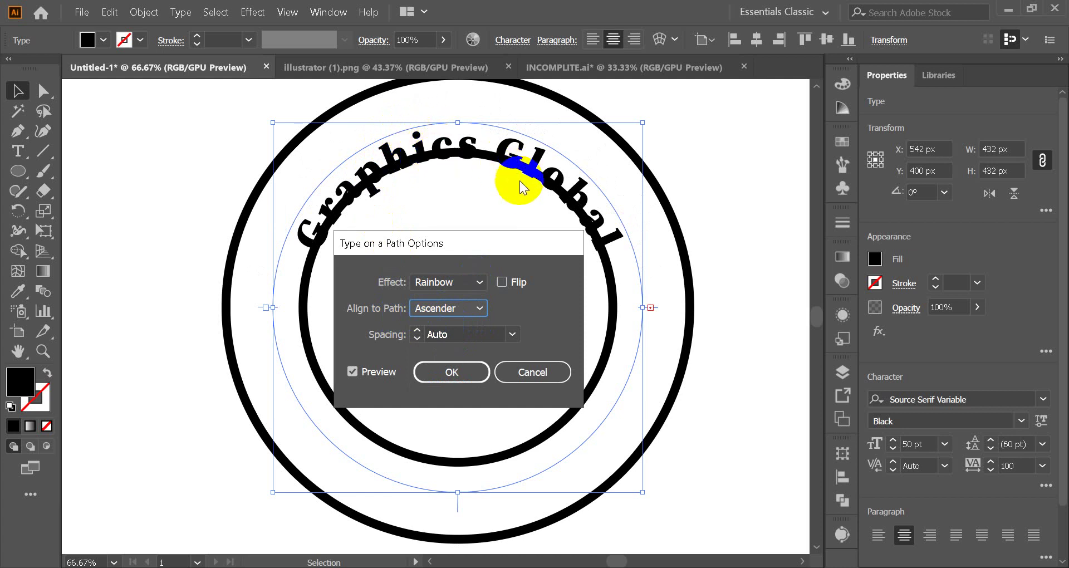
pyautogui.click(478, 309)
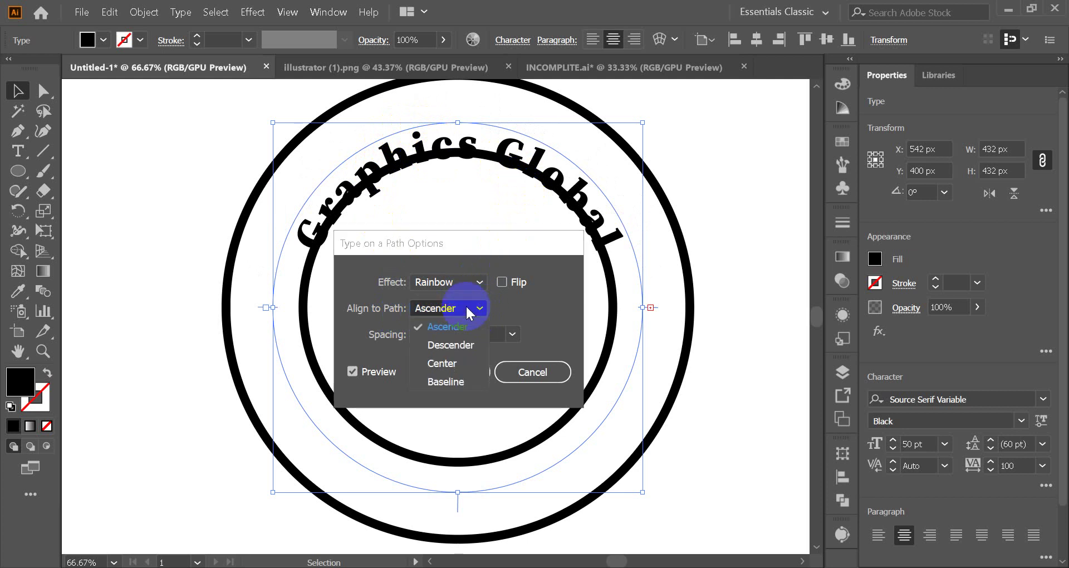
pyautogui.click(453, 346)
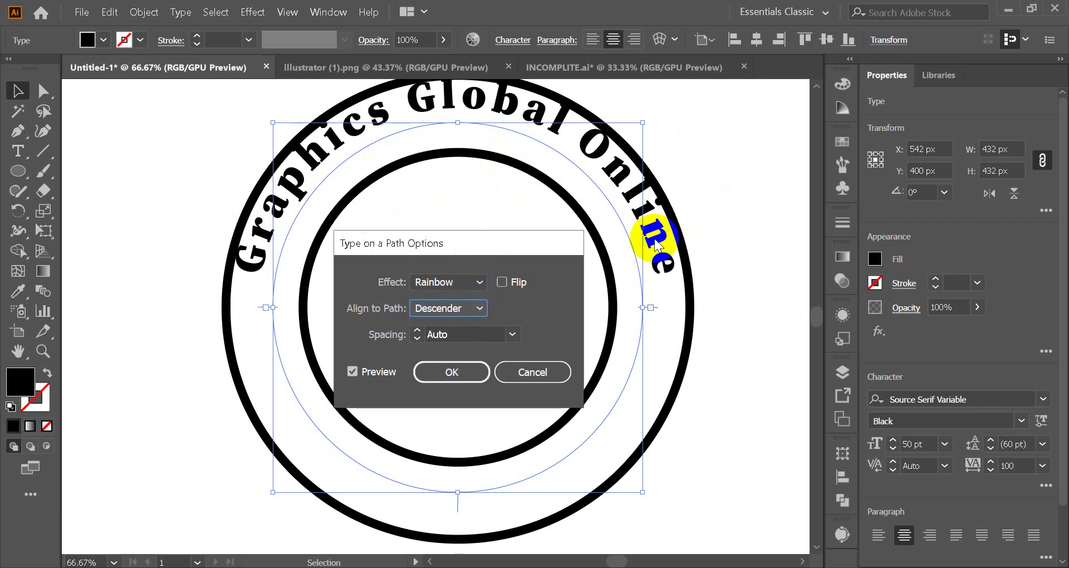
pyautogui.click(464, 311)
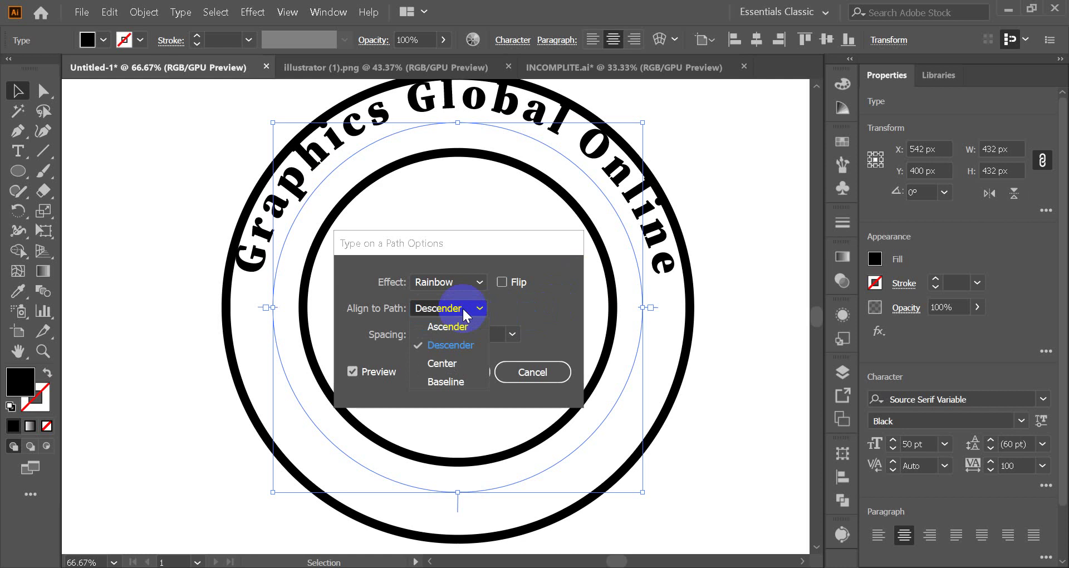
pyautogui.click(457, 362)
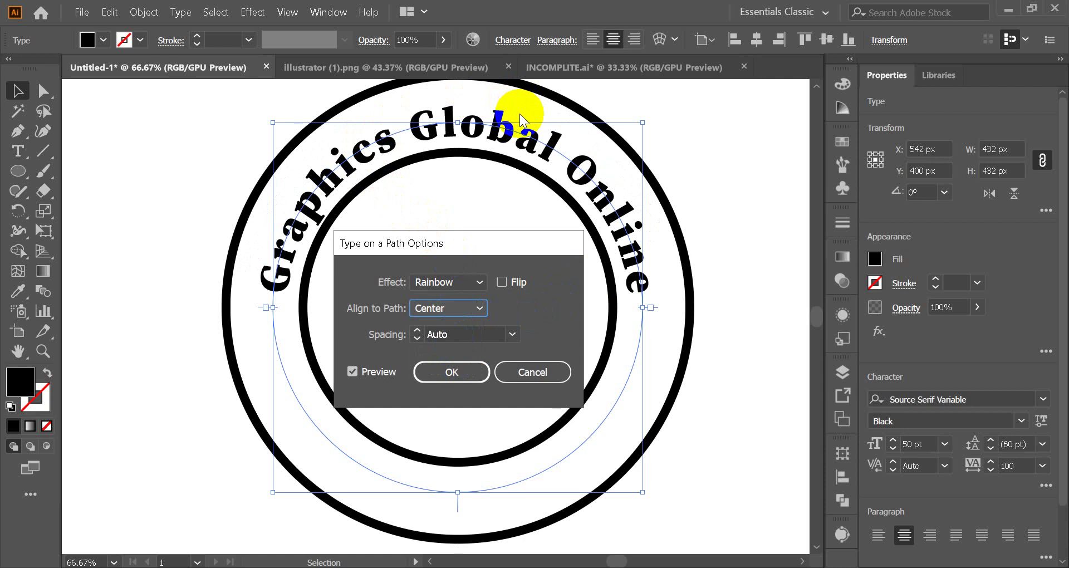
pyautogui.click(457, 308)
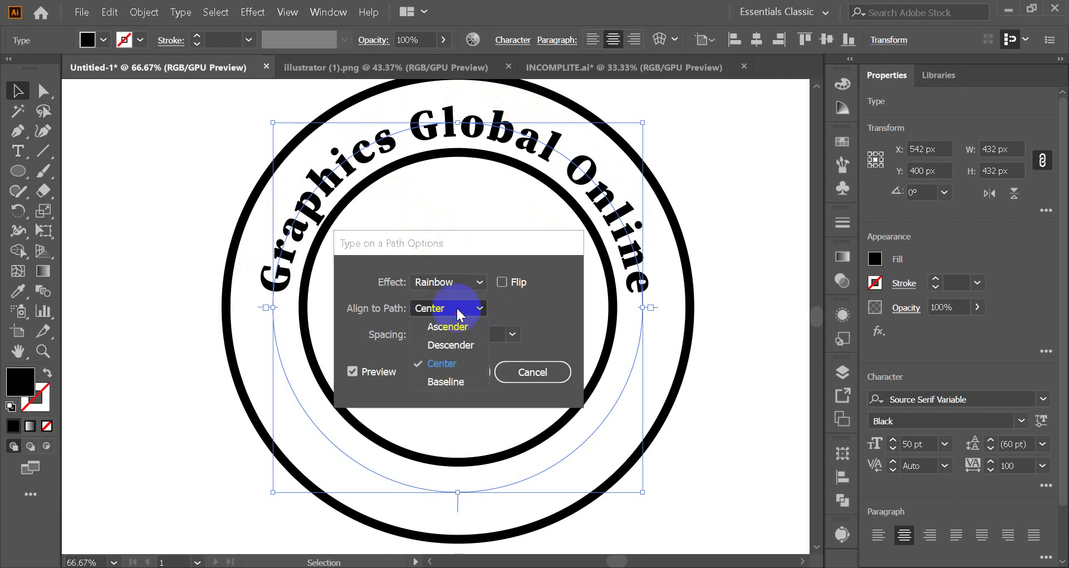
pyautogui.click(449, 382)
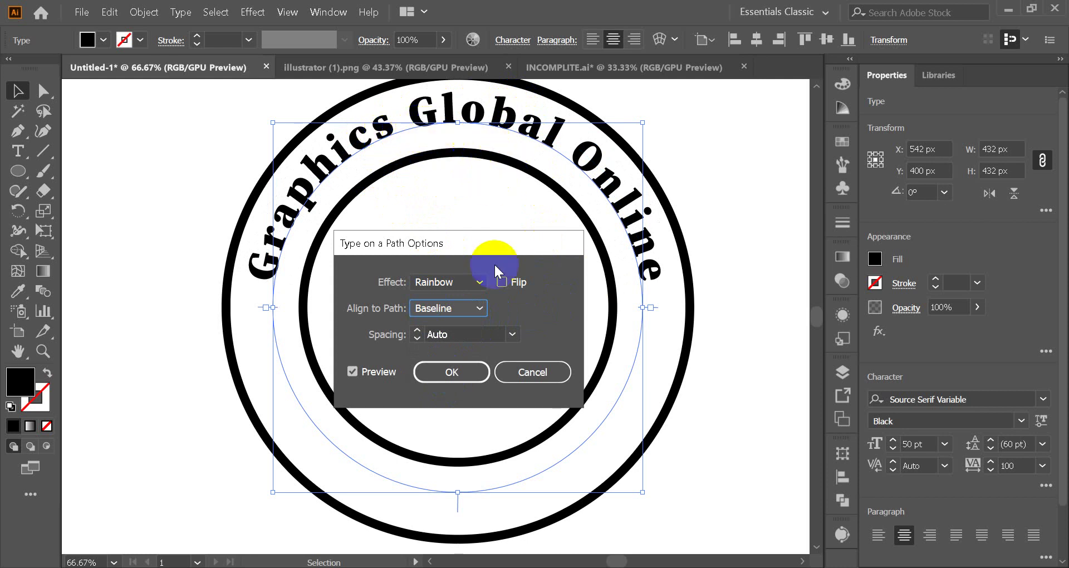
# - Set the text's Align to Path option to Center, apply the path options and deselect the text
pyautogui.click(464, 307)
pyautogui.click(448, 362)
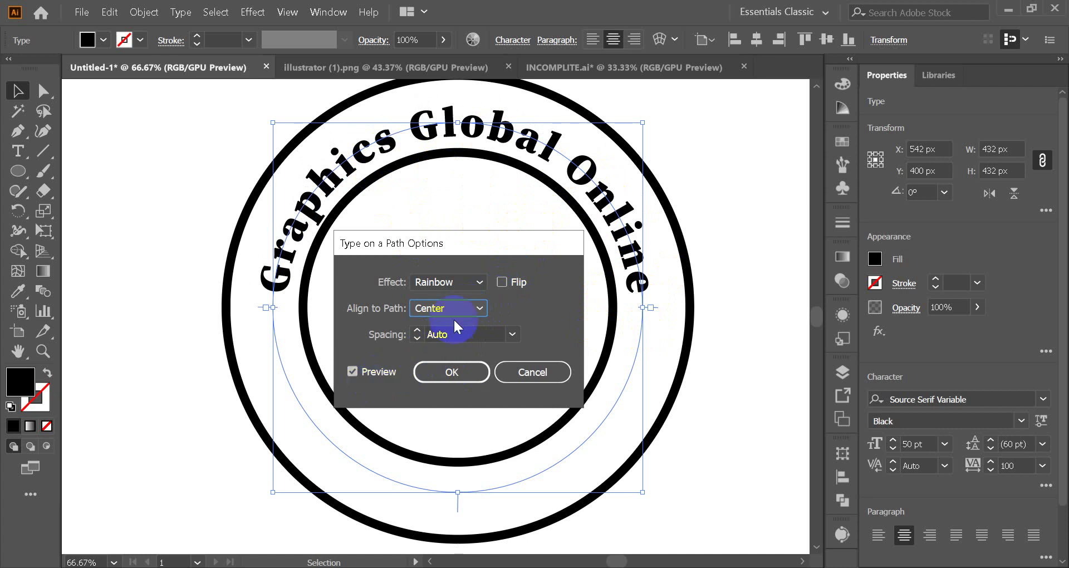
pyautogui.click(459, 377)
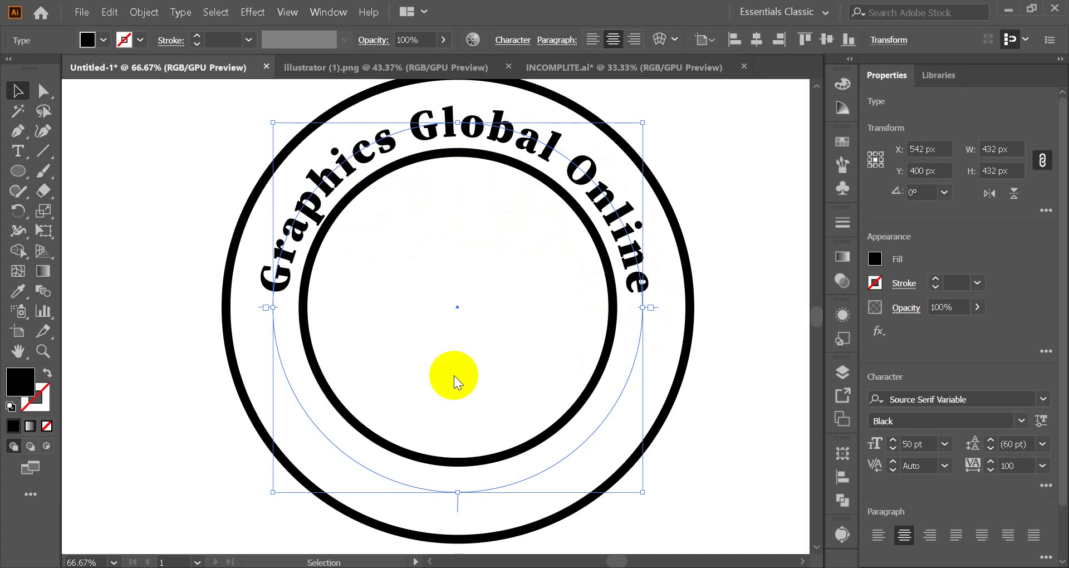
pyautogui.click(692, 191)
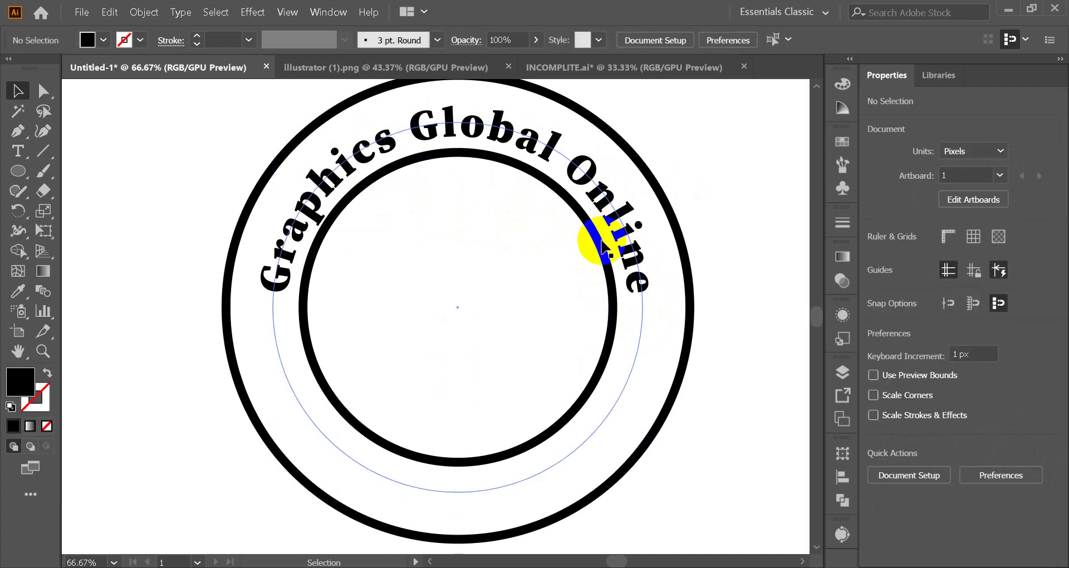
# - Scale the outer ring down from its centre to about 492 px wide and deselect it
pyautogui.click(685, 255)
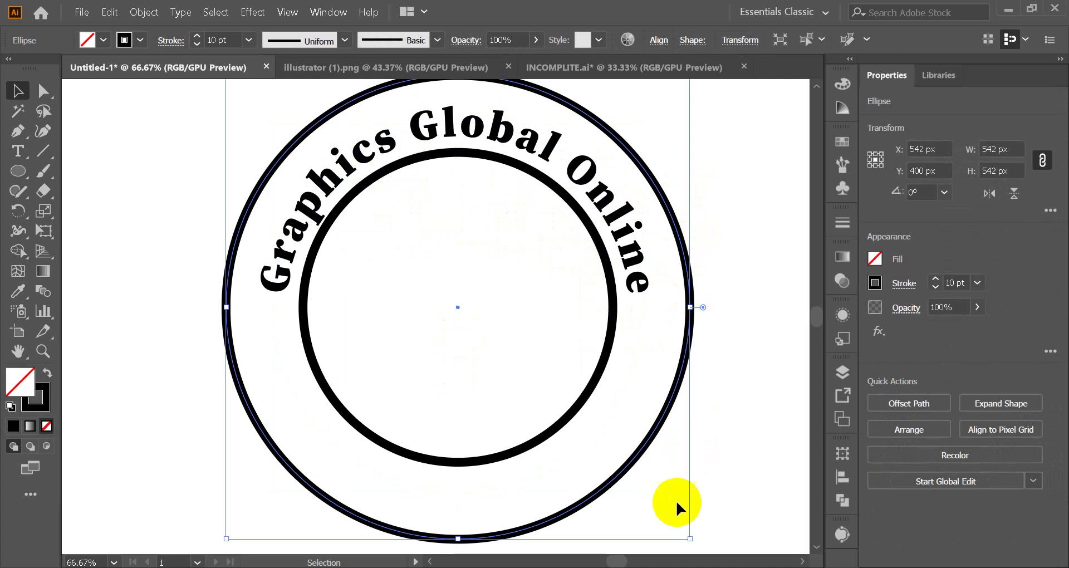
pyautogui.moveTo(691, 538)
pyautogui.mouseDown()
pyautogui.moveTo(670, 526)
pyautogui.moveTo(679, 528)
pyautogui.mouseUp()
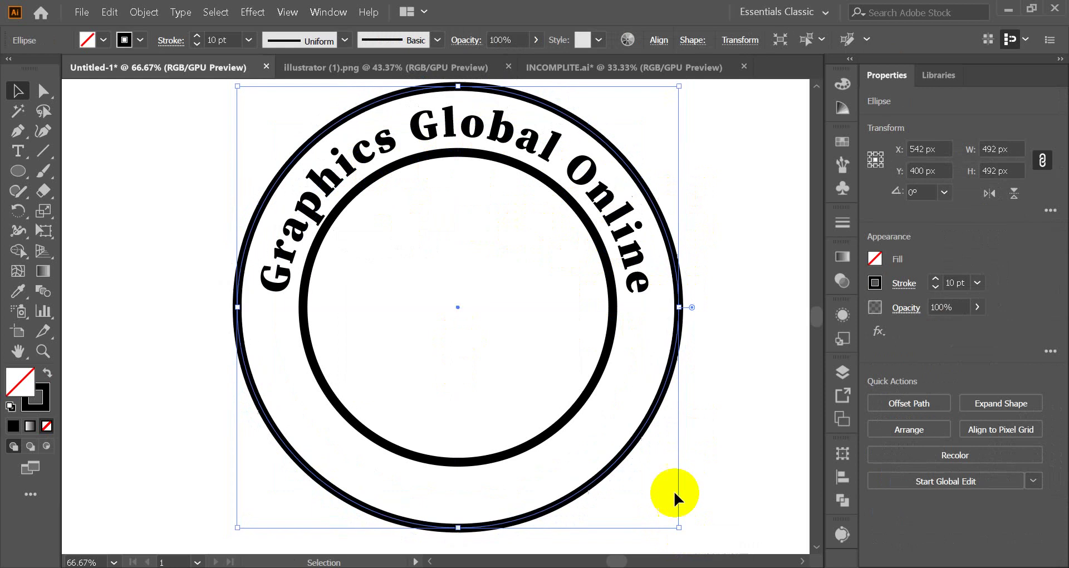
pyautogui.click(718, 392)
# - Scale the inner ring down from its centre to about 346 px wide and deselect it
pyautogui.click(597, 384)
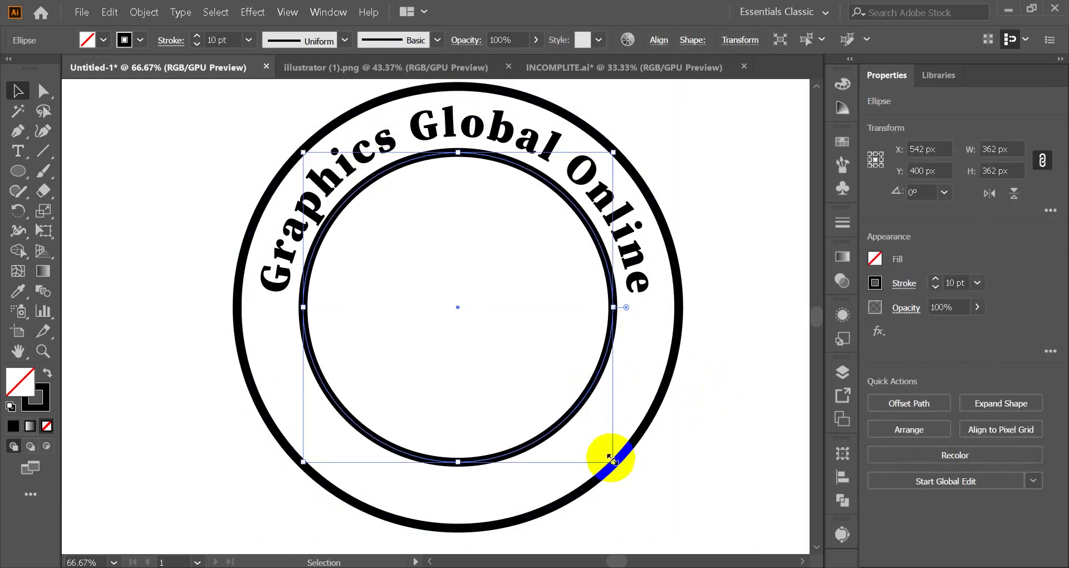
pyautogui.moveTo(613, 463); pyautogui.dragTo(606, 455)
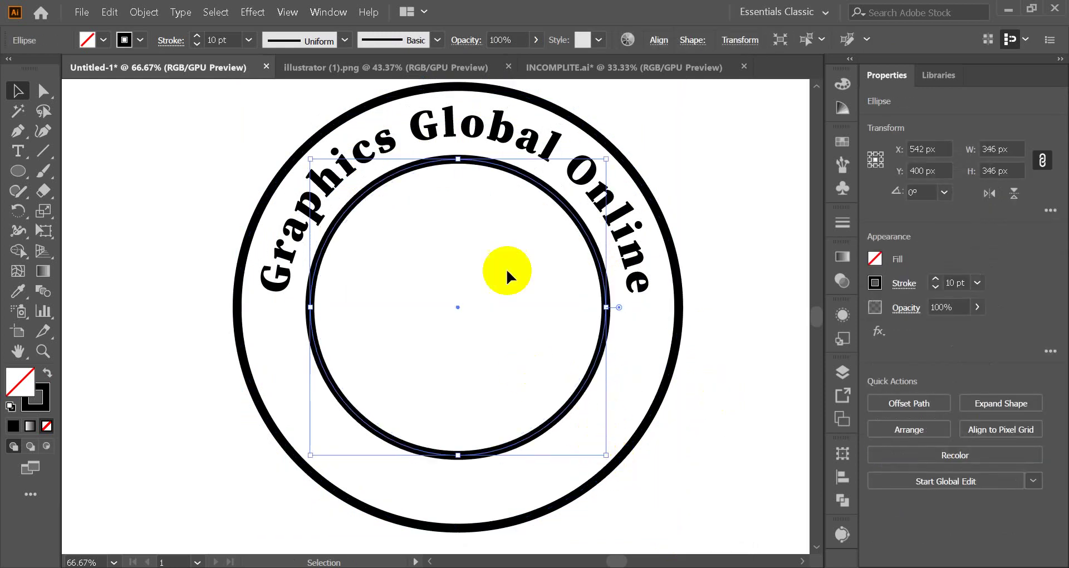
pyautogui.click(684, 169)
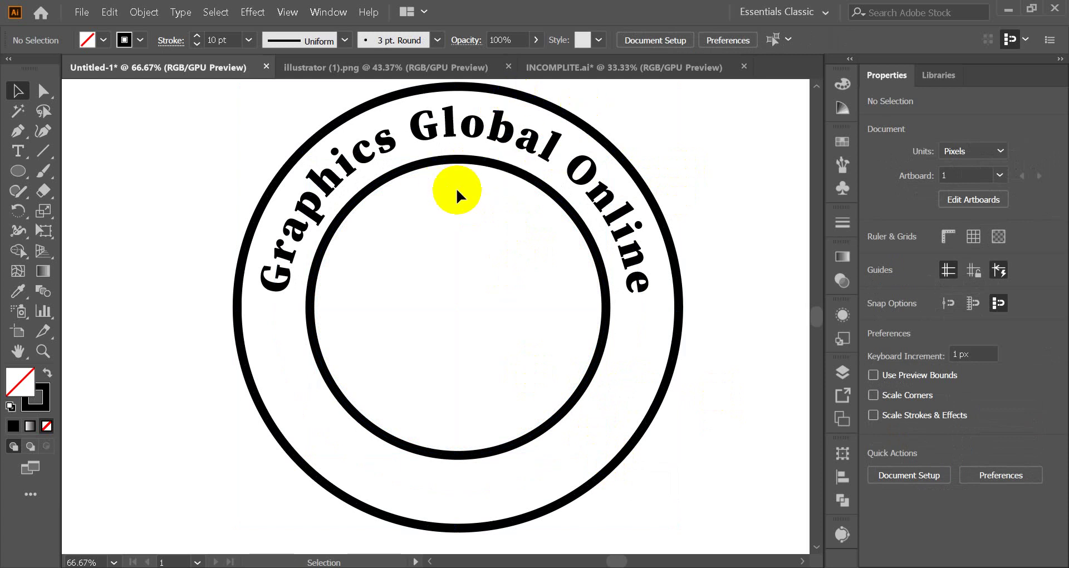
# - Duplicate the curved text in front of the original and rotate the copy about 182° into the lower half of the badge
pyautogui.click(478, 132)
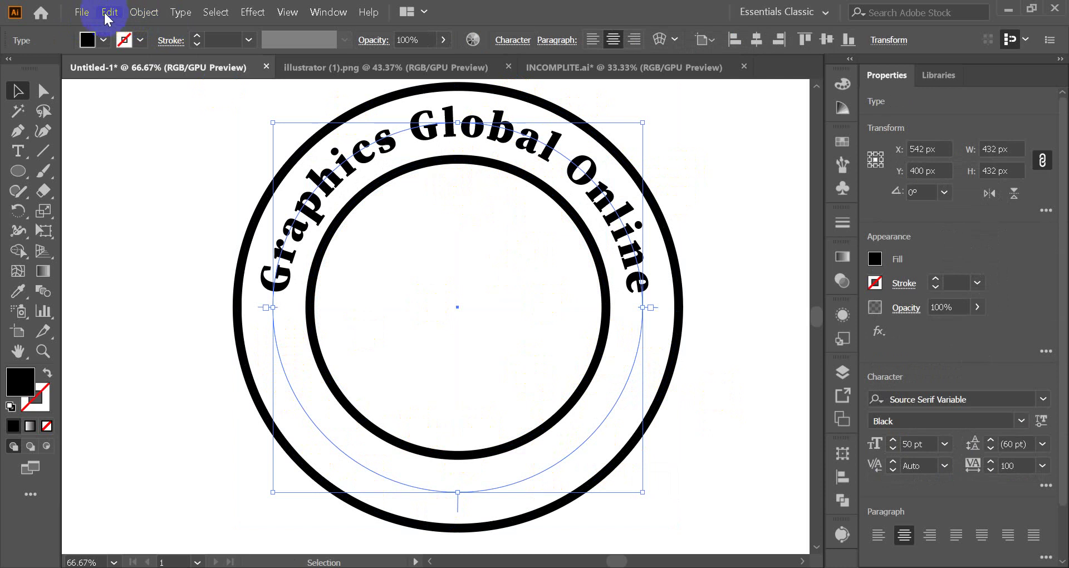
pyautogui.click(155, 196)
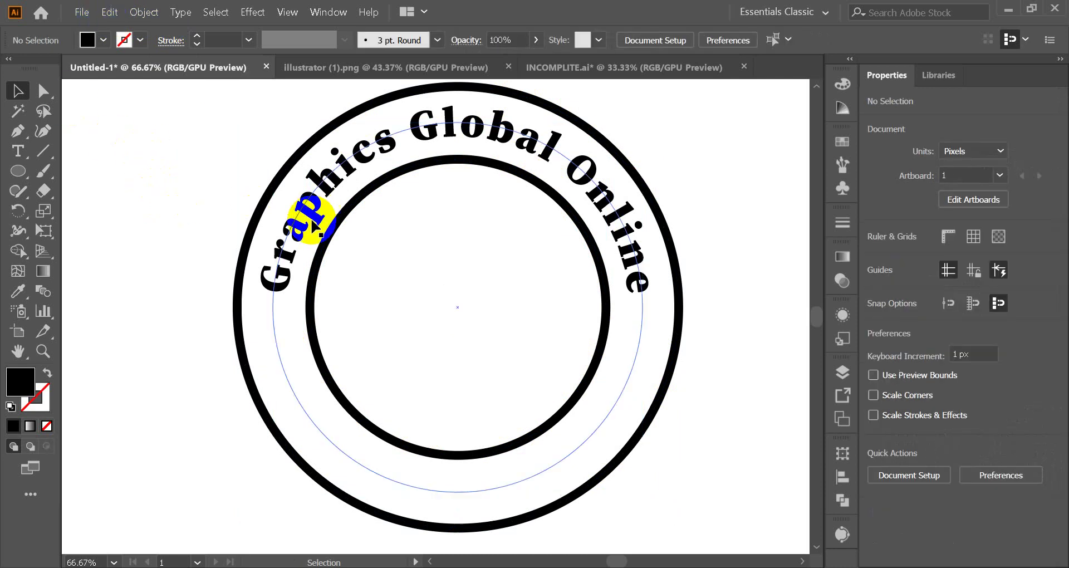
pyautogui.click(306, 220)
pyautogui.click(114, 15)
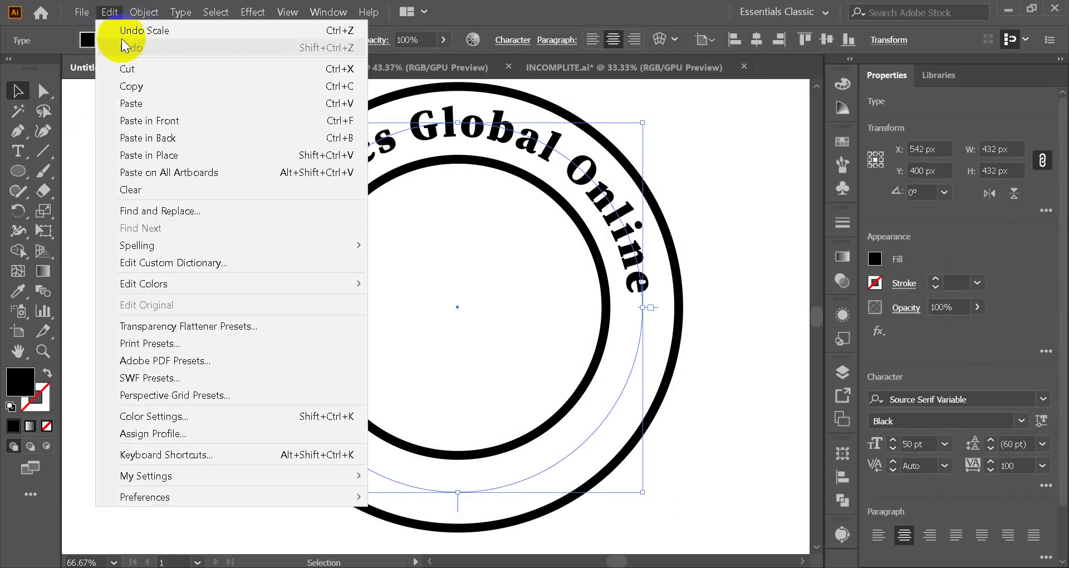
pyautogui.click(140, 85)
pyautogui.click(109, 13)
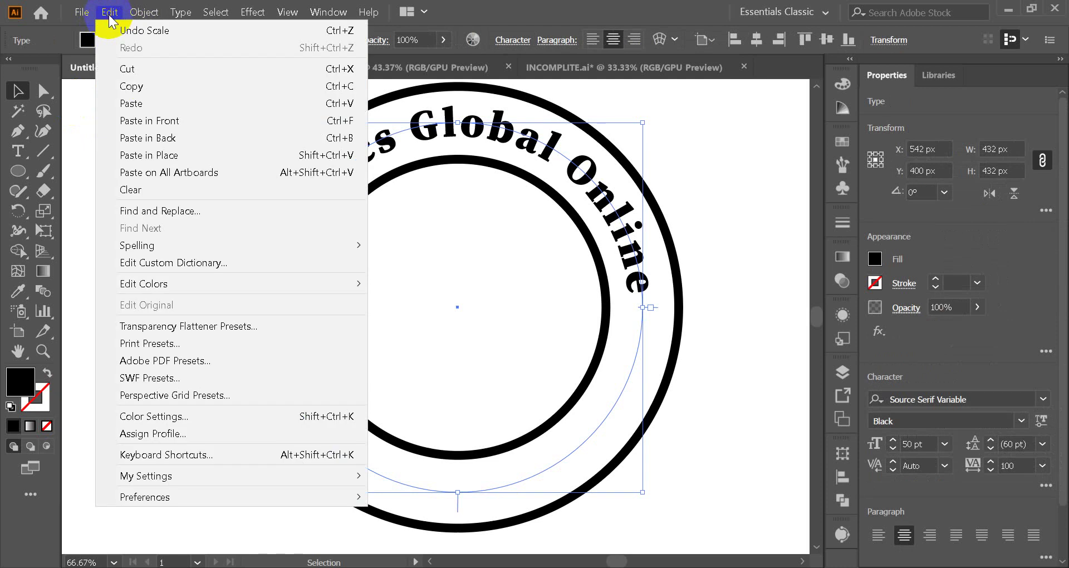
pyautogui.click(176, 122)
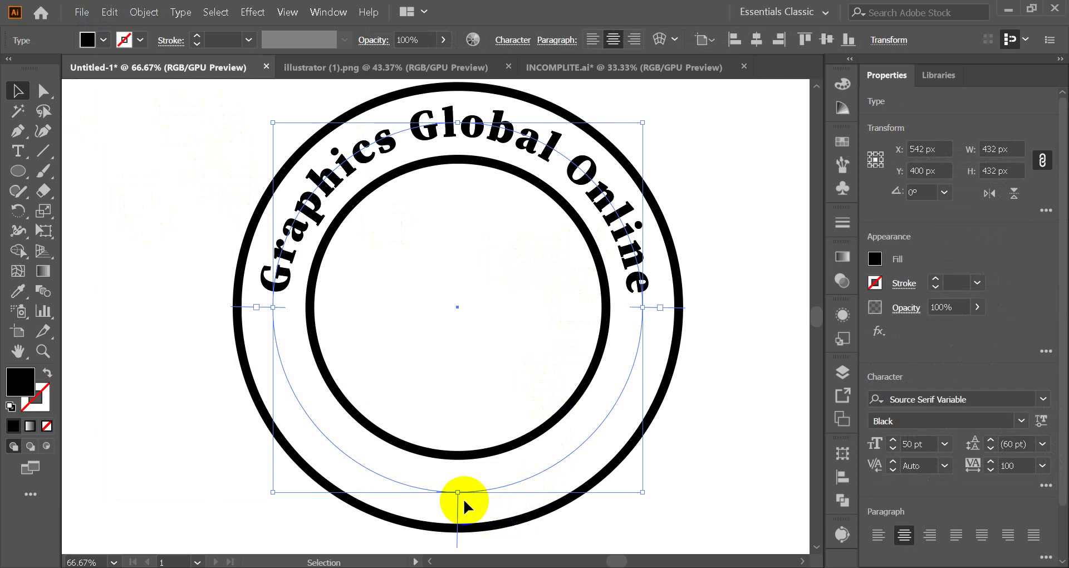
pyautogui.moveTo(464, 499); pyautogui.dragTo(449, 243)
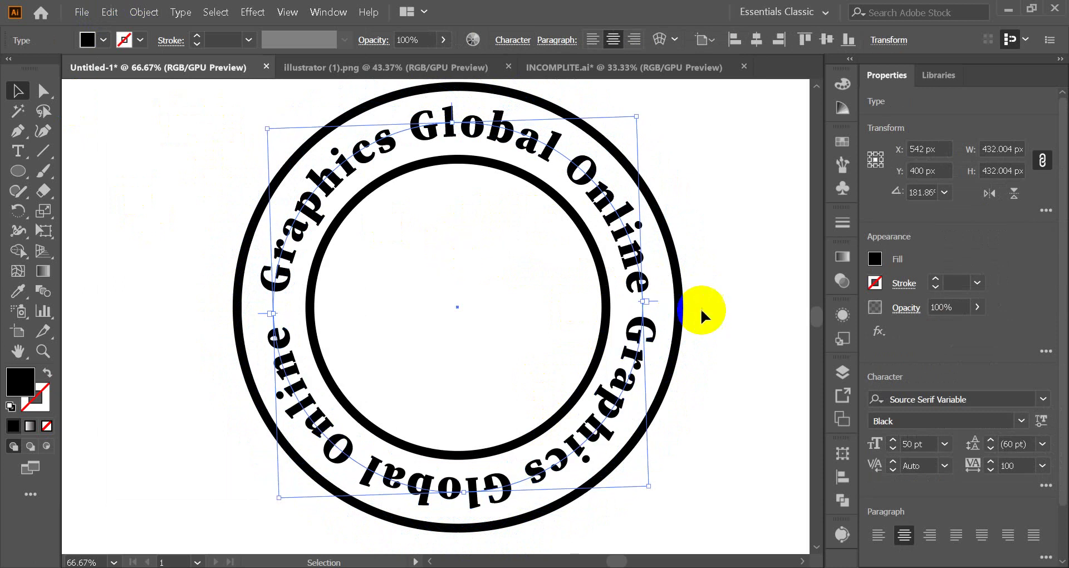
pyautogui.click(730, 301)
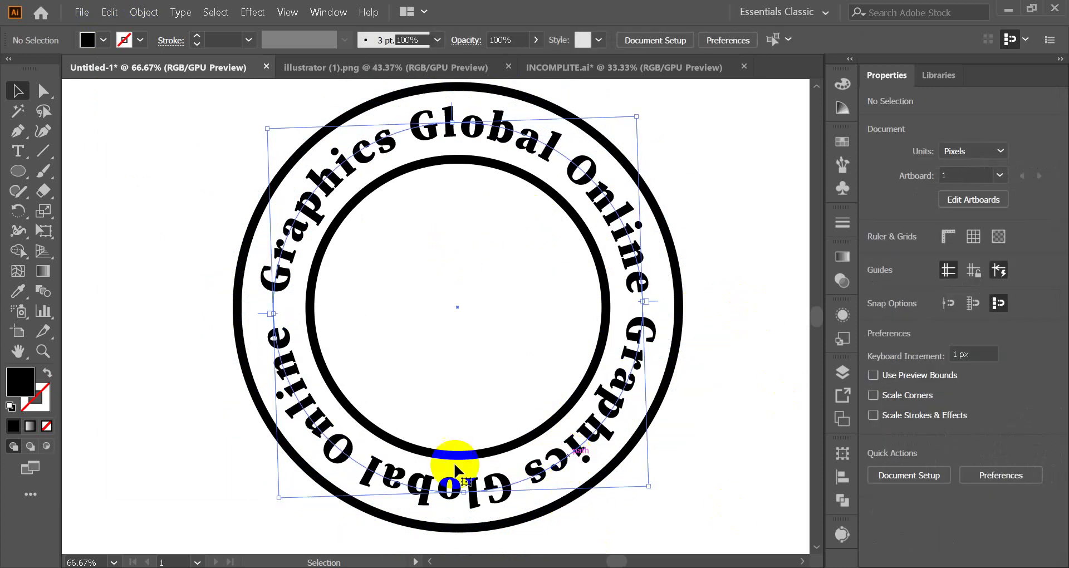
# - Replace the wording of the lower curved text with "Learn & Earn"
pyautogui.click(455, 471)
pyautogui.press('t')
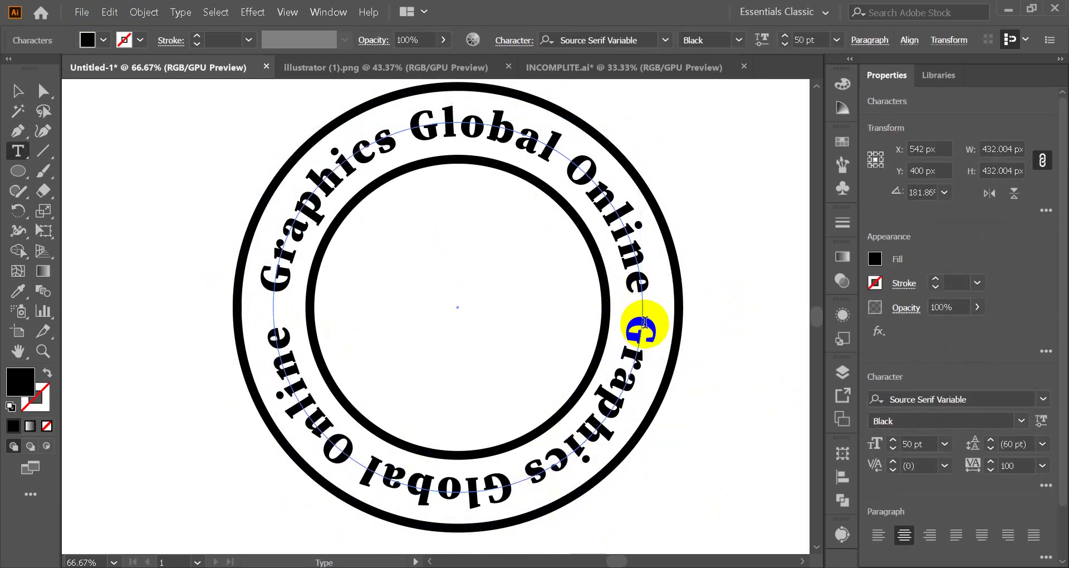
pyautogui.moveTo(645, 322); pyautogui.dragTo(281, 340)
pyautogui.write('Lear')
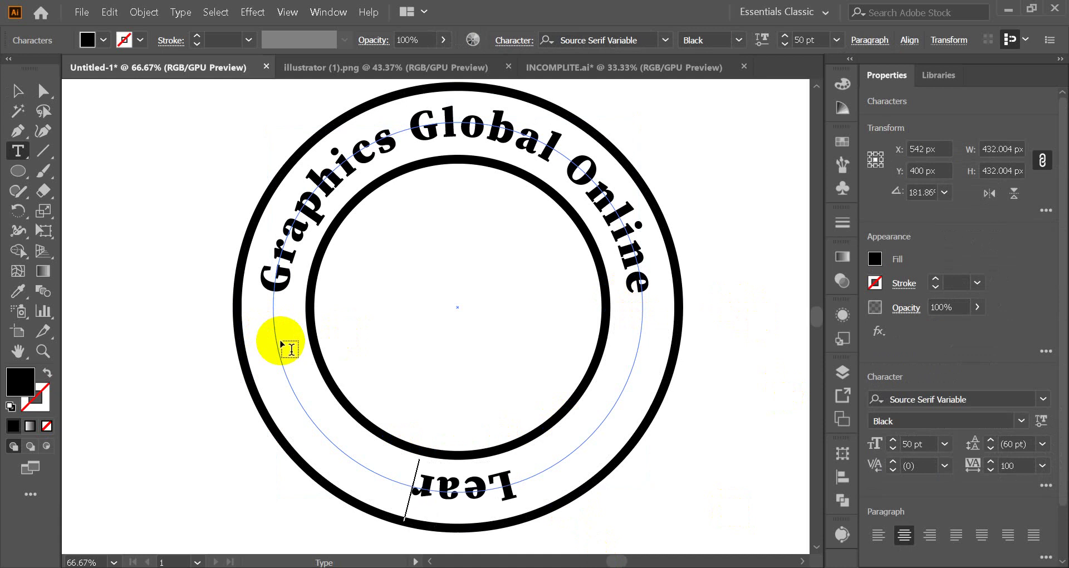
pyautogui.write('n &')
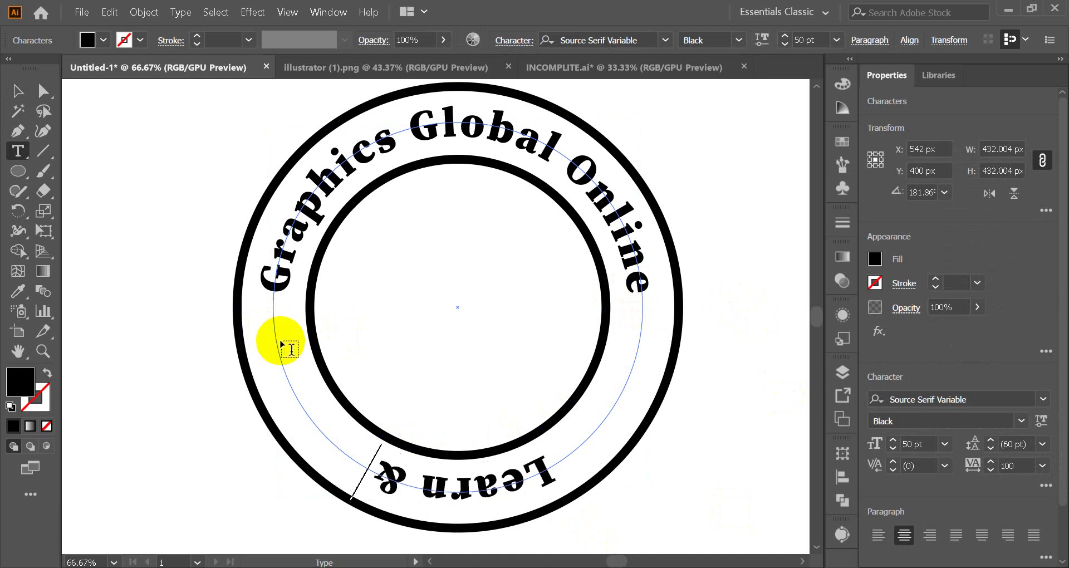
pyautogui.write(' Ear')
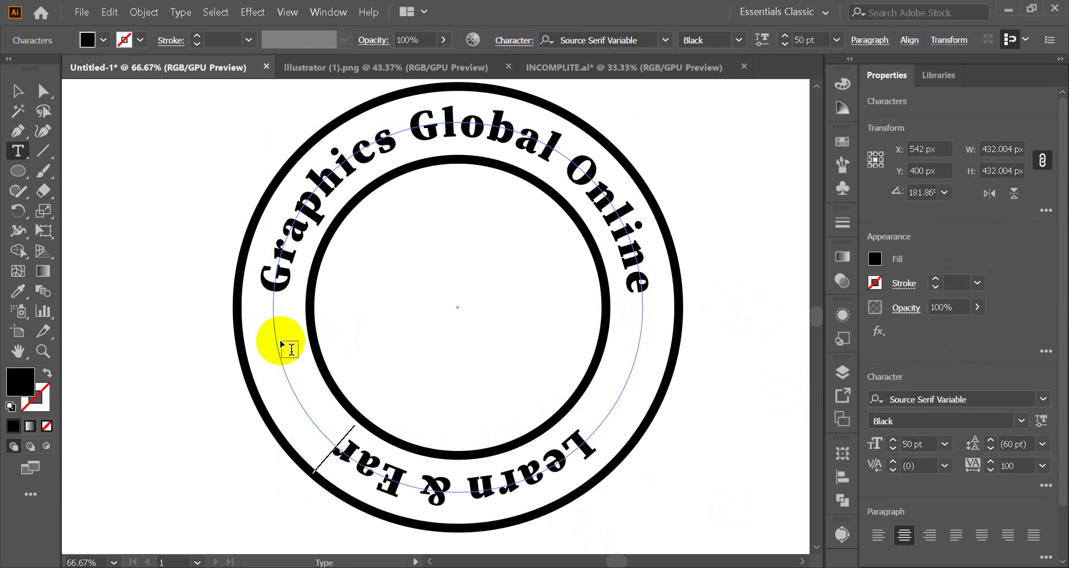
pyautogui.write('n')
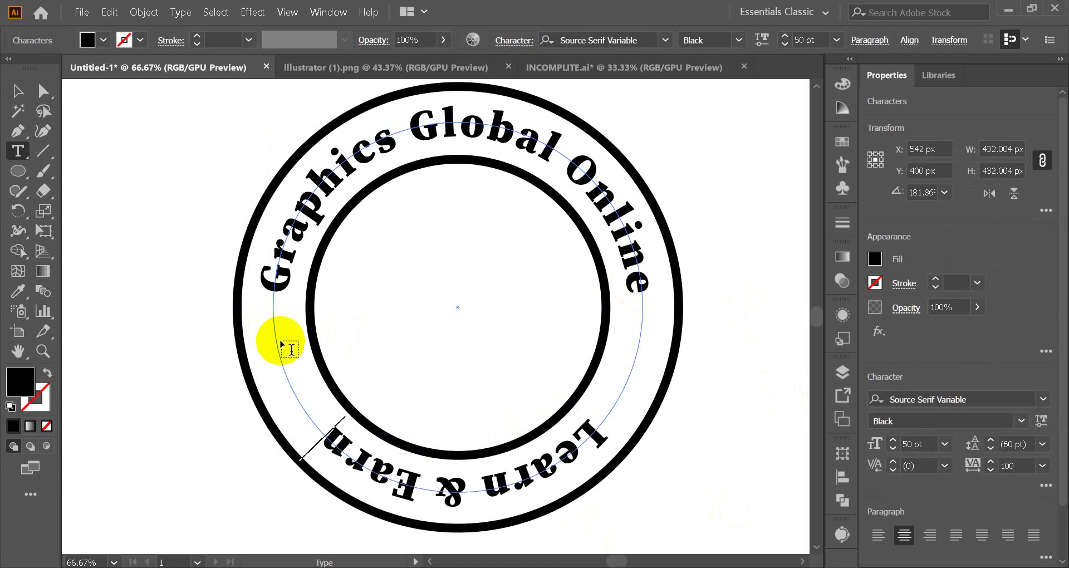
# - Delete the ending after "Learn" in the lower curved text and reword it as "Learn and Earn"
pyautogui.press('BackSpace')
pyautogui.press('BackSpace')
pyautogui.press('BackSpace')
pyautogui.press('BackSpace')
pyautogui.press('BackSpace')
pyautogui.press('BackSpace')
pyautogui.press('BackSpace')
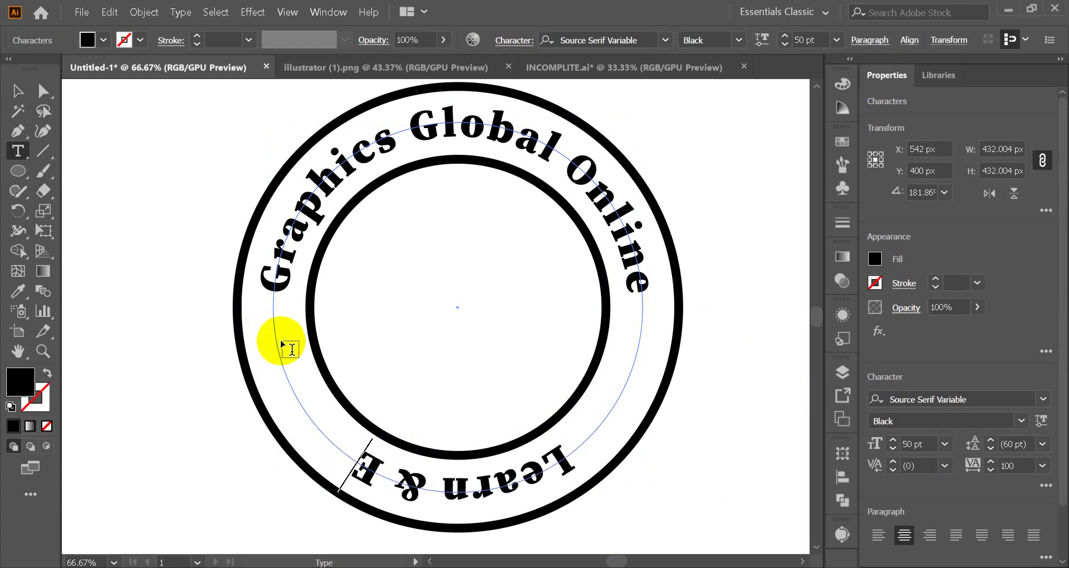
pyautogui.write('and')
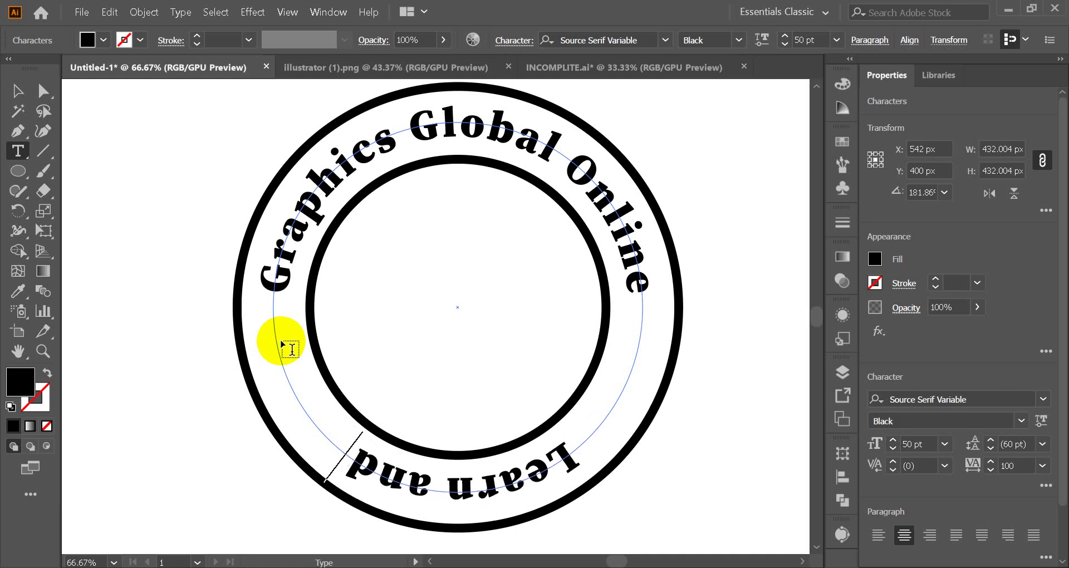
pyautogui.write(' Earn')
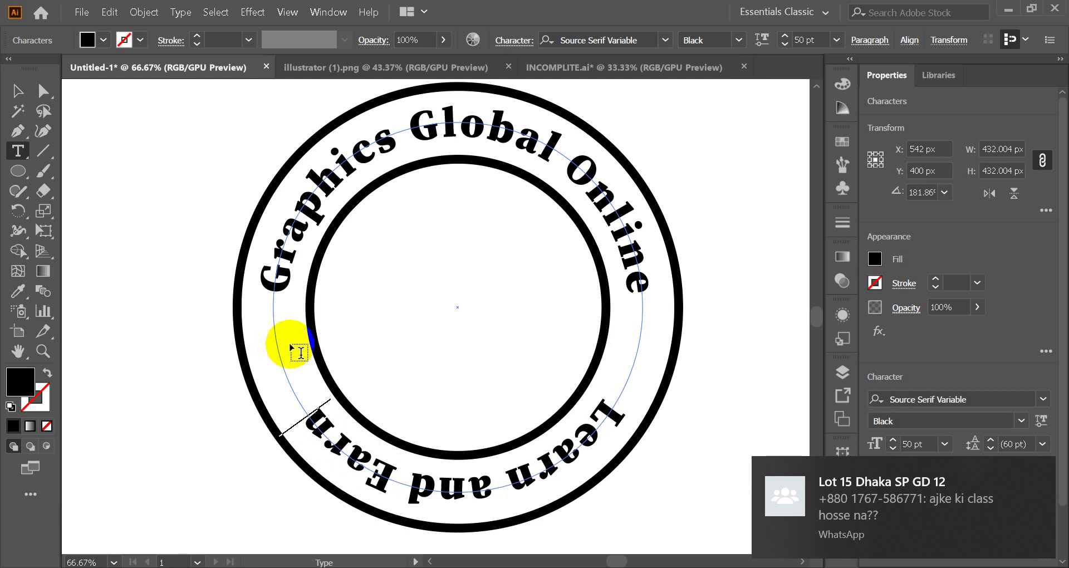
# - Switch to Google Meet to admit all waiting participants, and return to Illustrator with the lower text selected as an object
pyautogui.moveTo(477, 567)
pyautogui.click(484, 537)
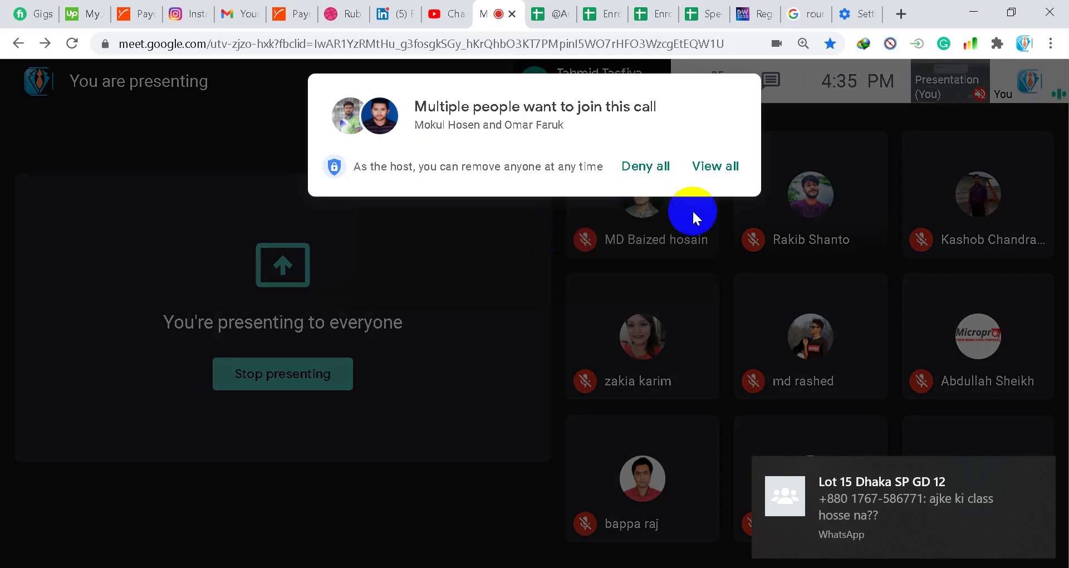
pyautogui.click(715, 169)
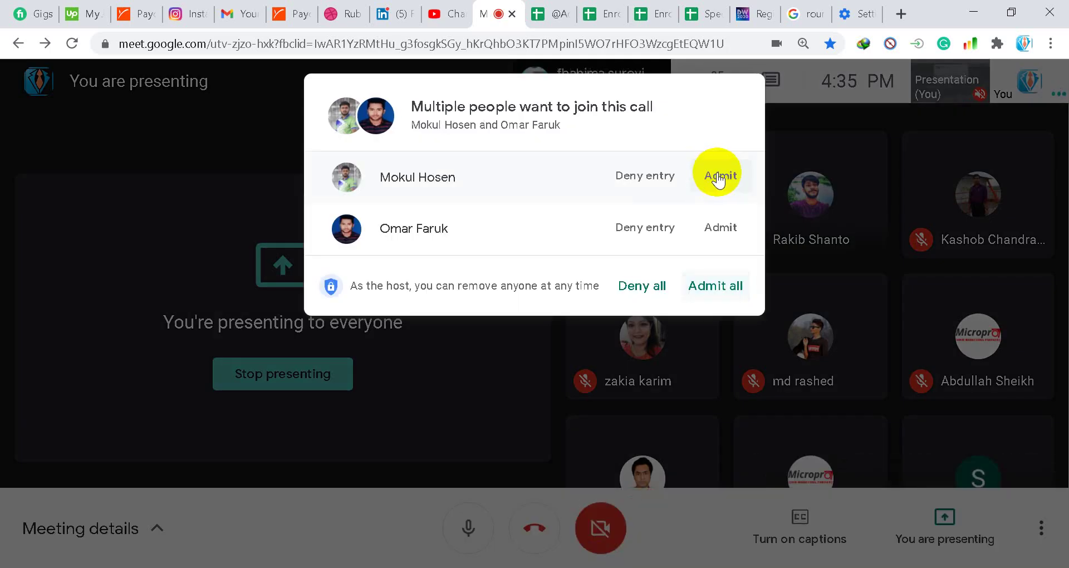
pyautogui.click(716, 284)
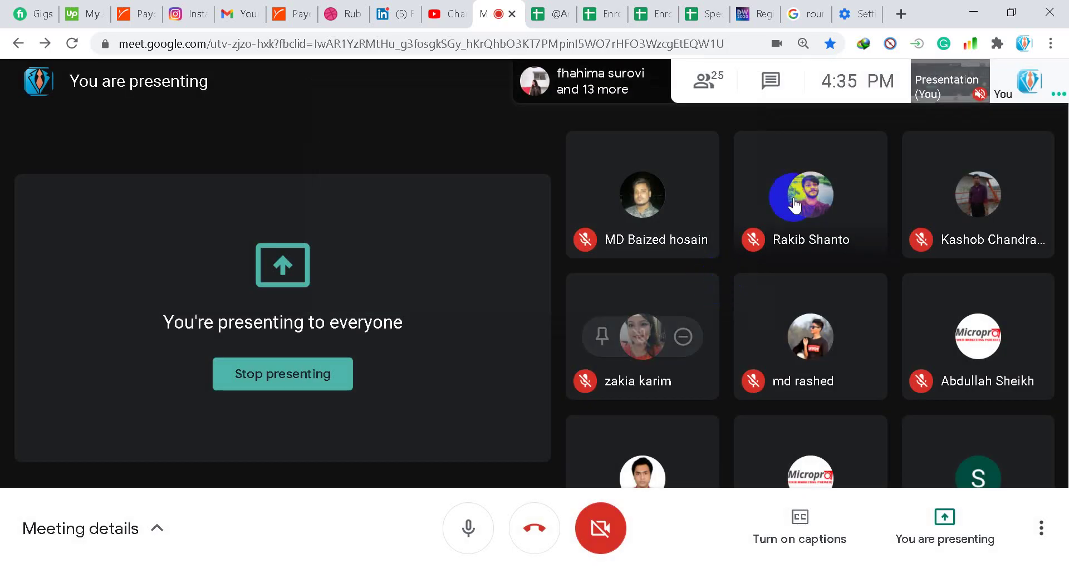
pyautogui.click(973, 12)
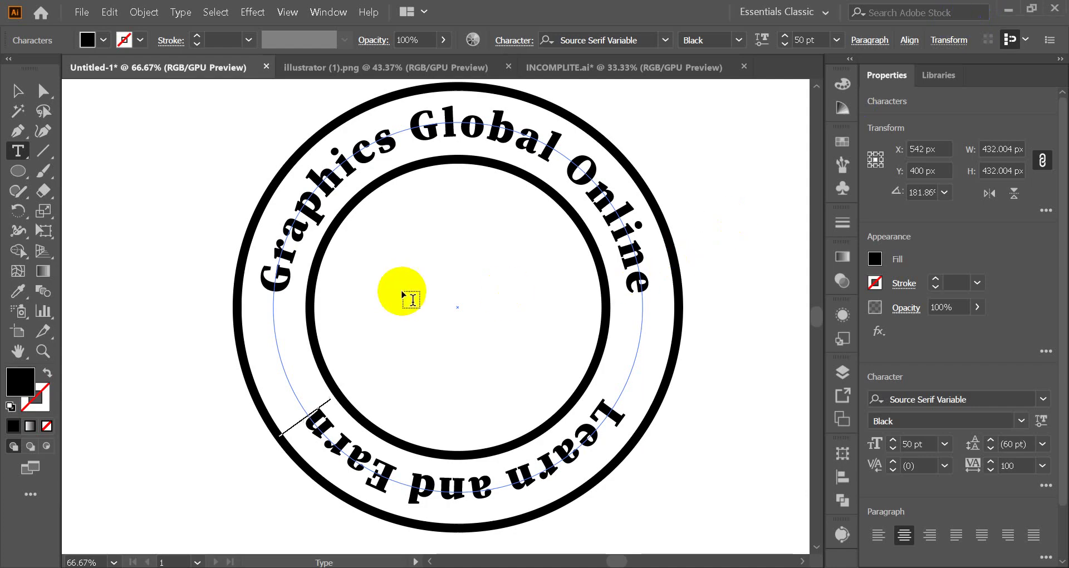
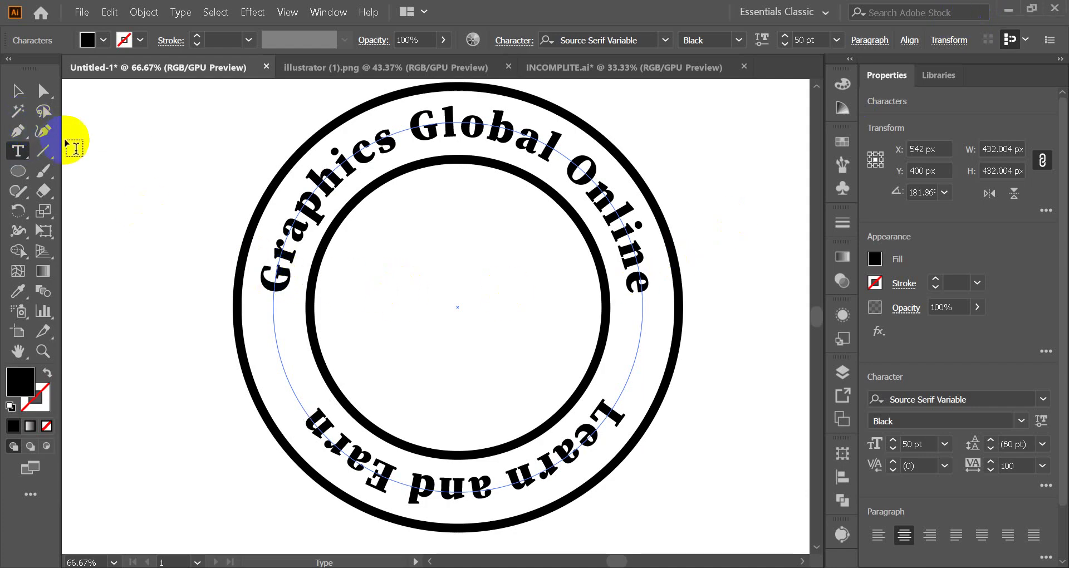
pyautogui.click(17, 90)
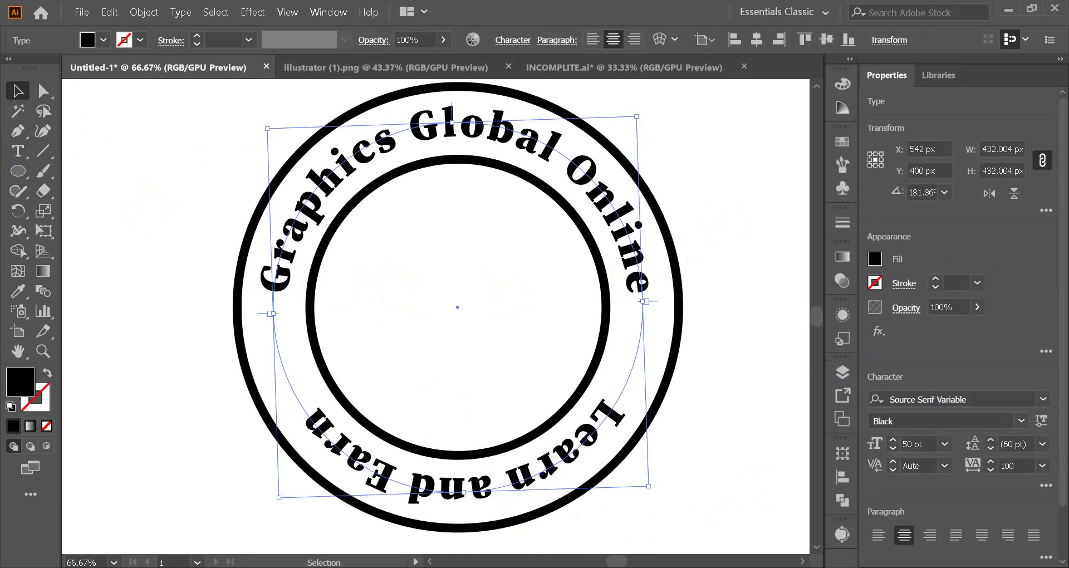
# - Switch to Google Meet again, admit the new group of people waiting to join, and return to Illustrator
pyautogui.click(509, 521)
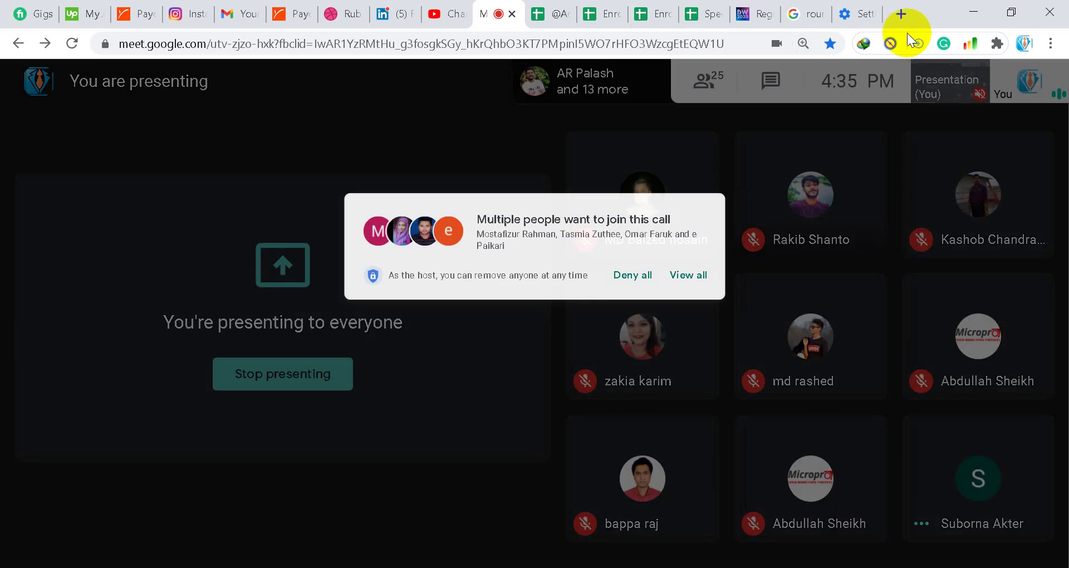
pyautogui.click(741, 178)
pyautogui.click(725, 200)
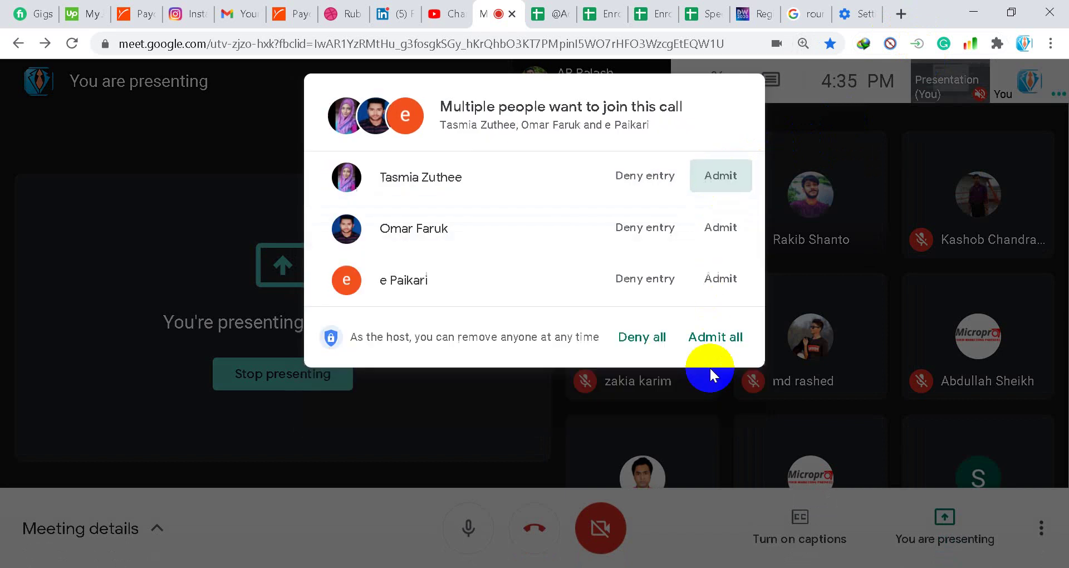
pyautogui.click(721, 176)
pyautogui.click(723, 169)
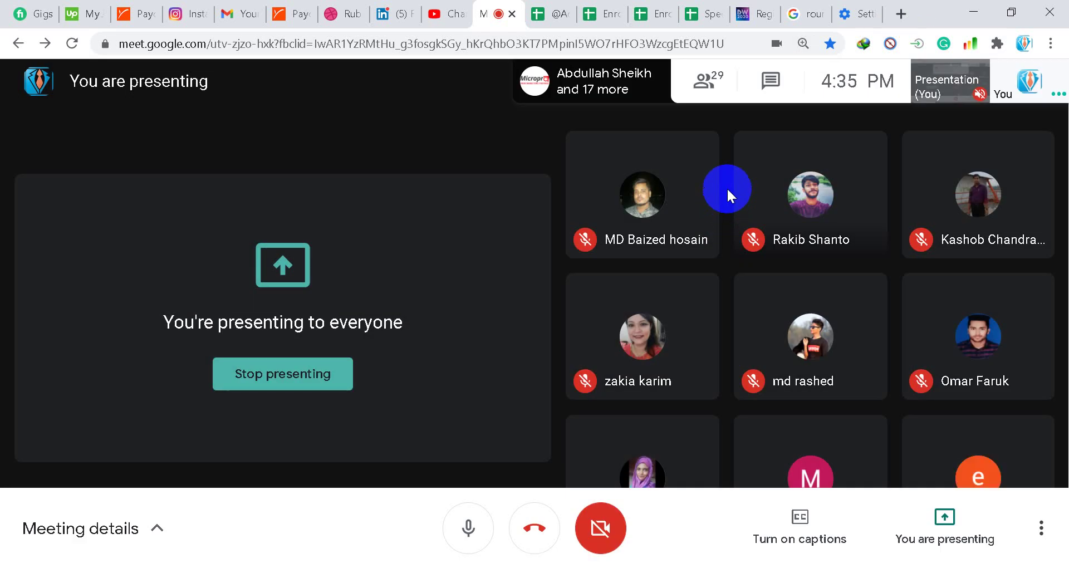
pyautogui.click(974, 11)
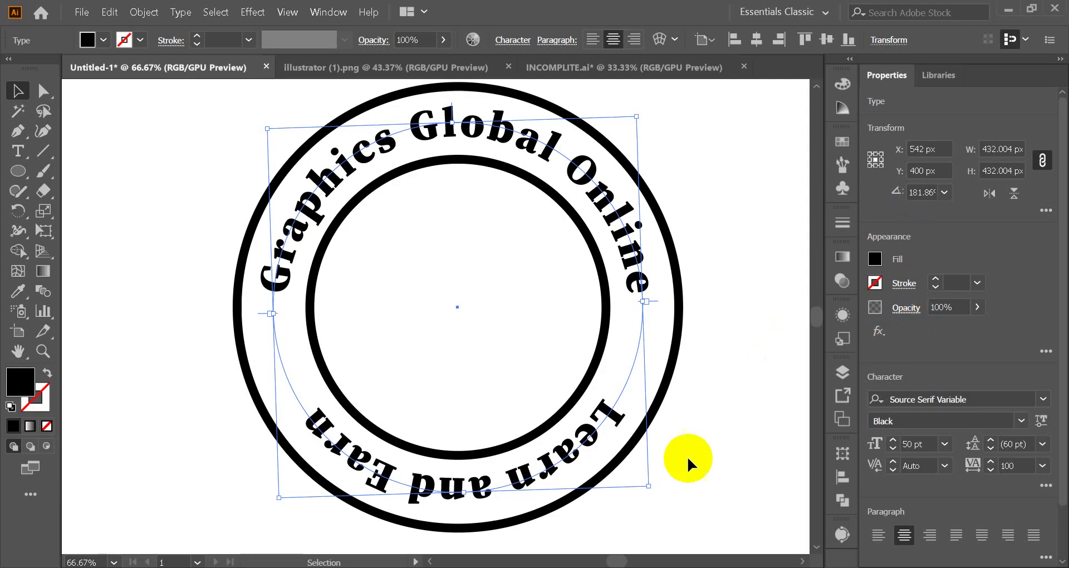
pyautogui.click(857, 567)
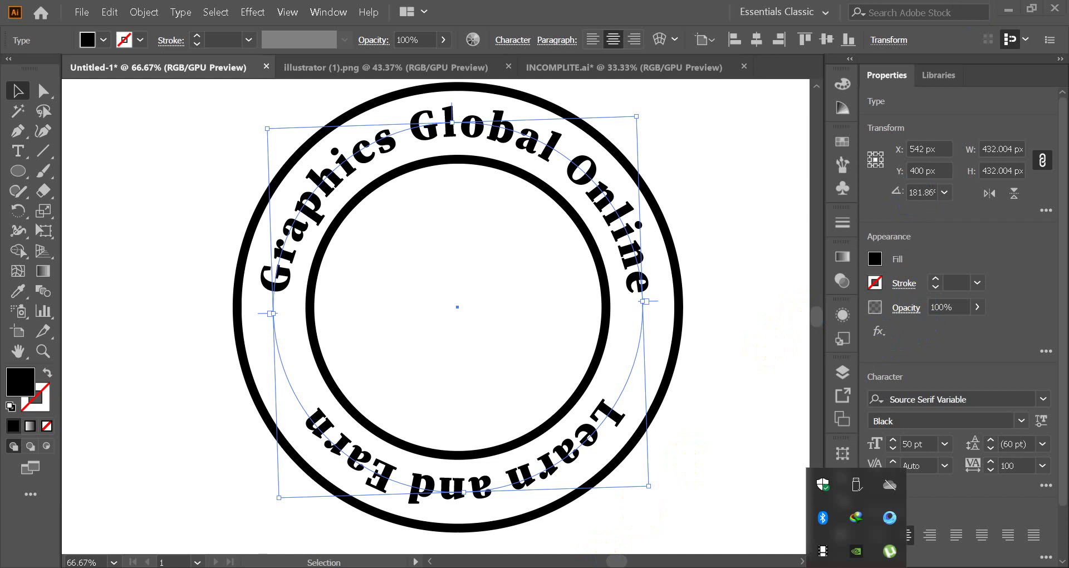
pyautogui.click(826, 555)
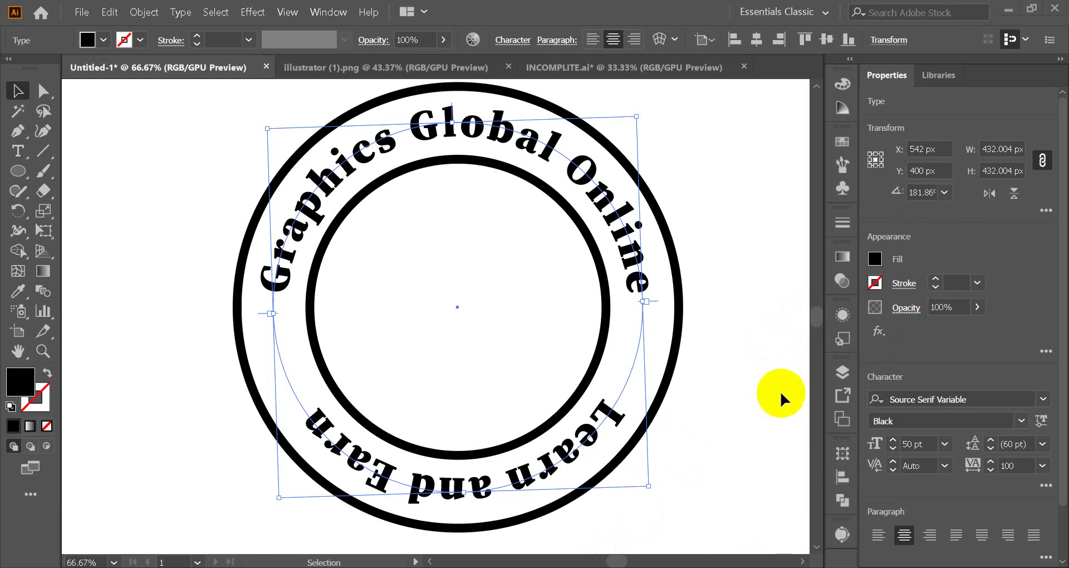
# - Preview the installed font families on the lower curved text, going down the list from Source Serif Variable to Blood Crow Shadow
pyautogui.click(1045, 401)
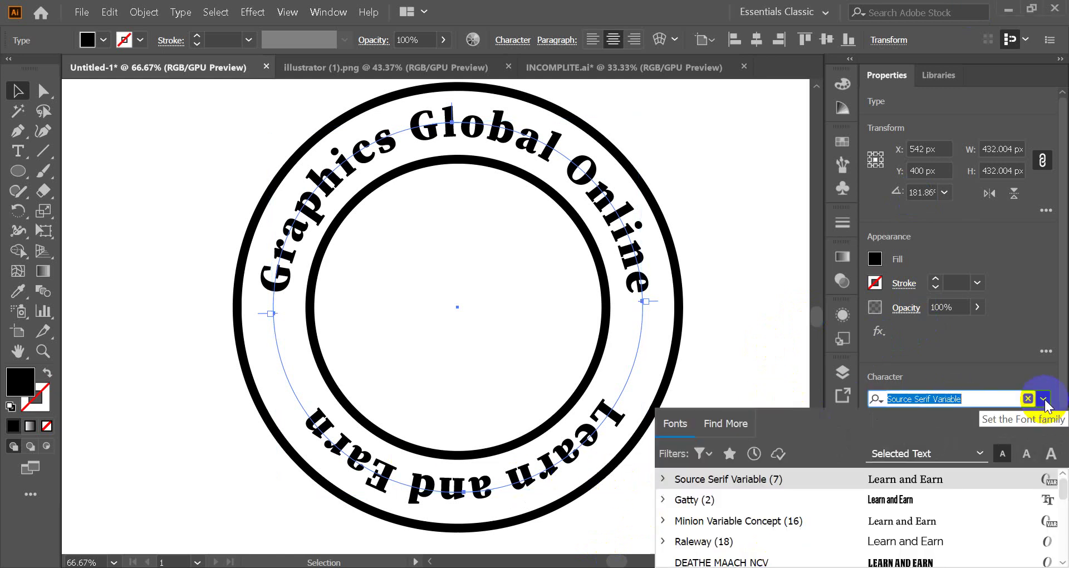
pyautogui.press('Down')
pyautogui.press('Down')
pyautogui.press('Down')
pyautogui.press('Down')
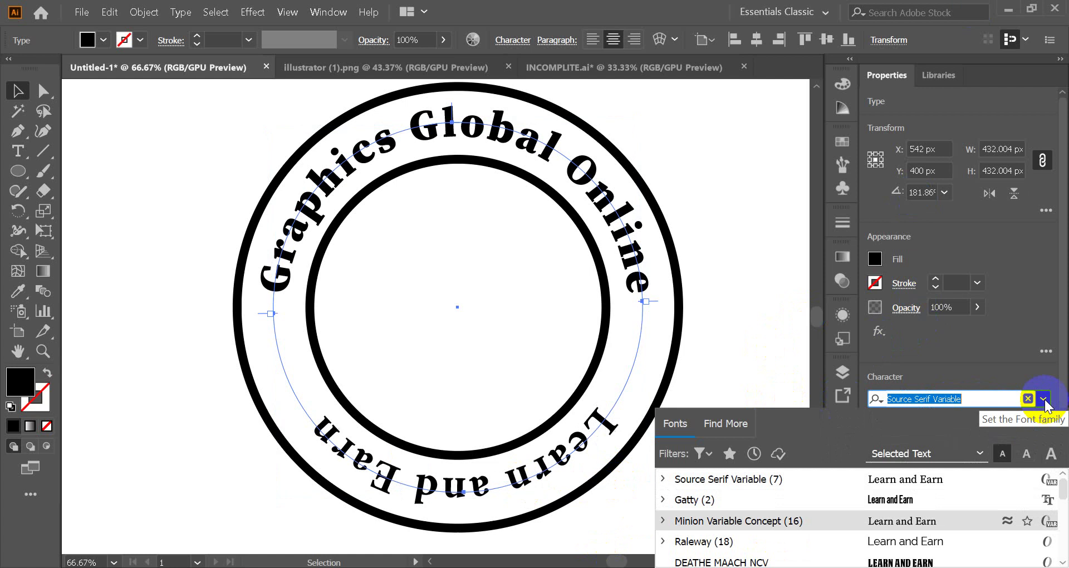
pyautogui.press('Down')
pyautogui.press('Down')
pyautogui.press('Down')
pyautogui.press('Down')
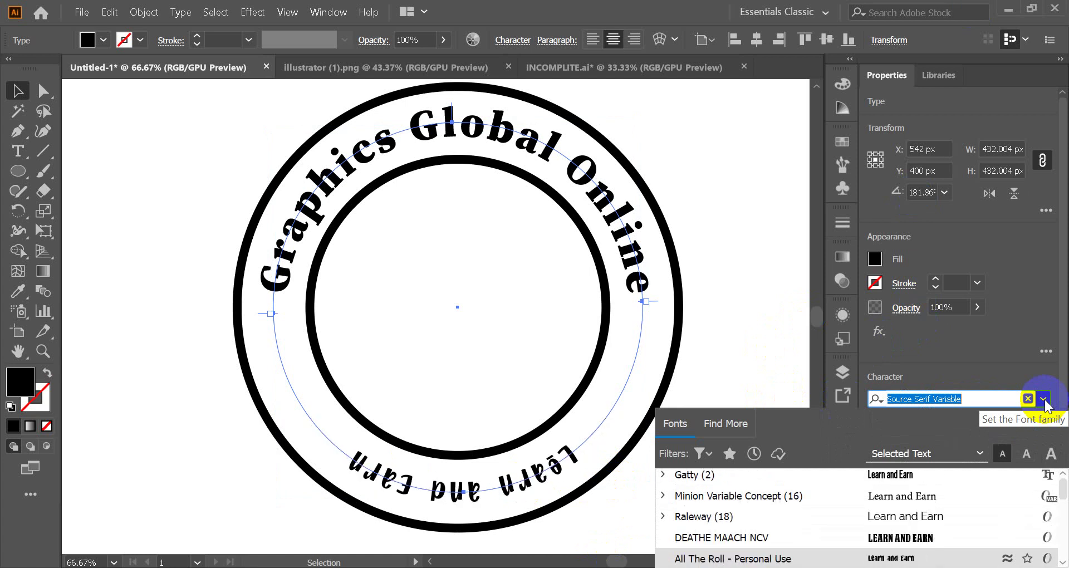
pyautogui.press('Down')
pyautogui.press('Down')
pyautogui.press('Down')
pyautogui.press('Down')
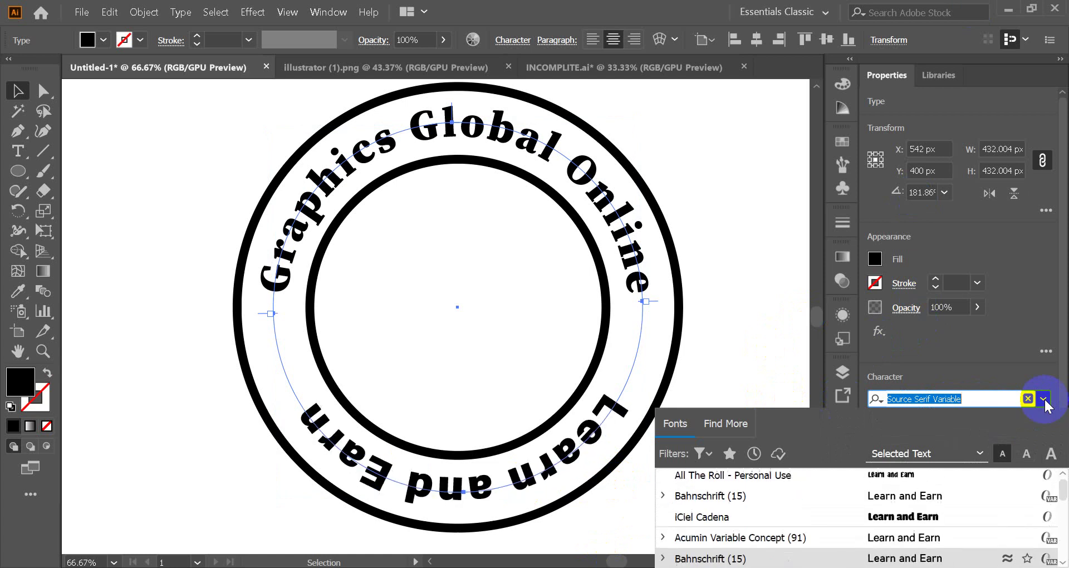
pyautogui.press('Down')
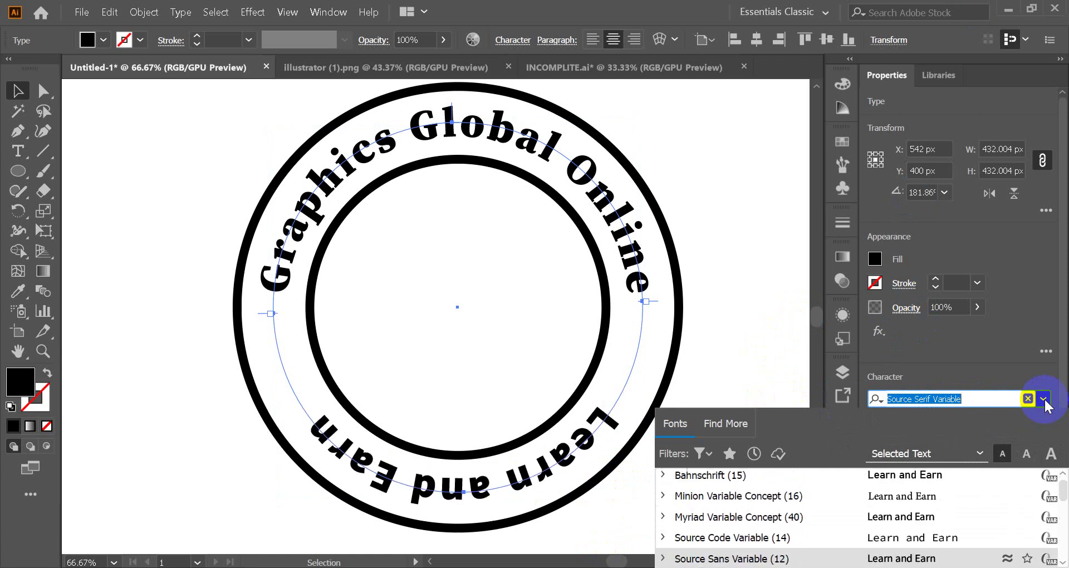
pyautogui.press('Down')
pyautogui.press('Down')
pyautogui.press('Down')
pyautogui.press('Down')
pyautogui.press('Down')
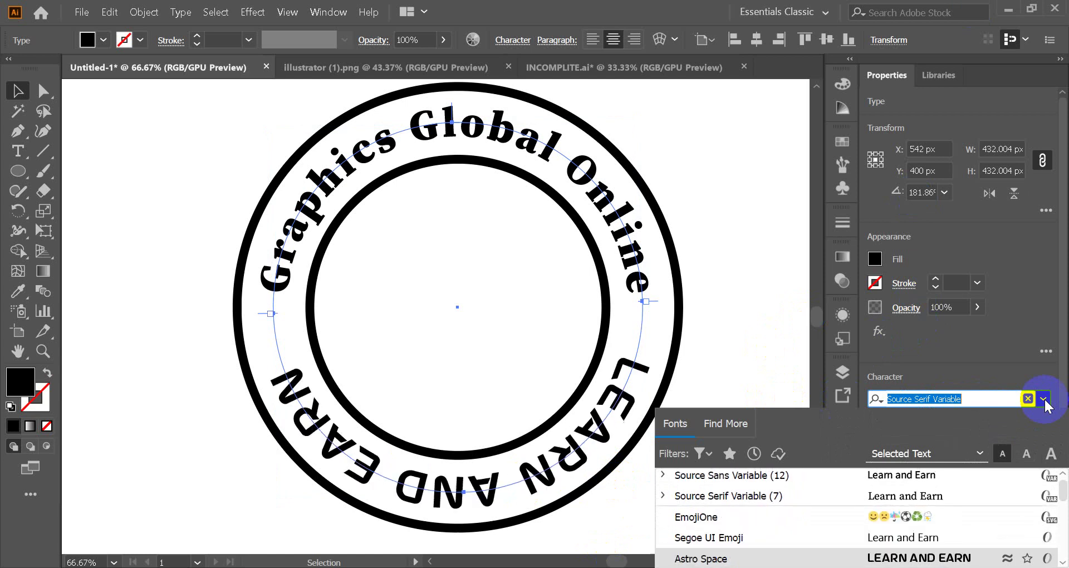
pyautogui.press('Down')
pyautogui.press('Down')
pyautogui.press('Up')
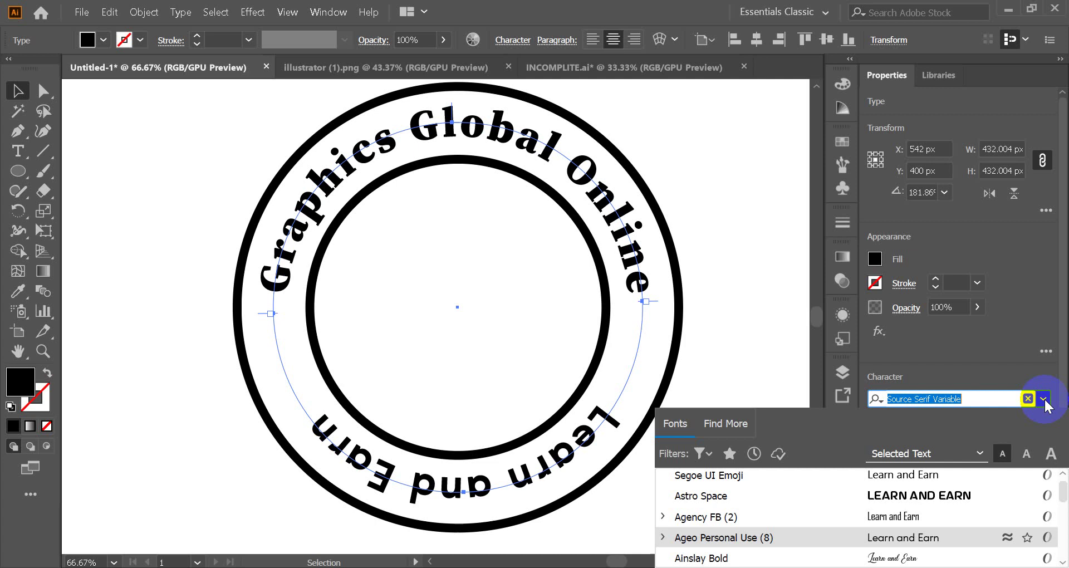
pyautogui.press('Down')
pyautogui.press('Down')
pyautogui.press('Down')
pyautogui.press('Down')
pyautogui.press('Down')
pyautogui.press('Down')
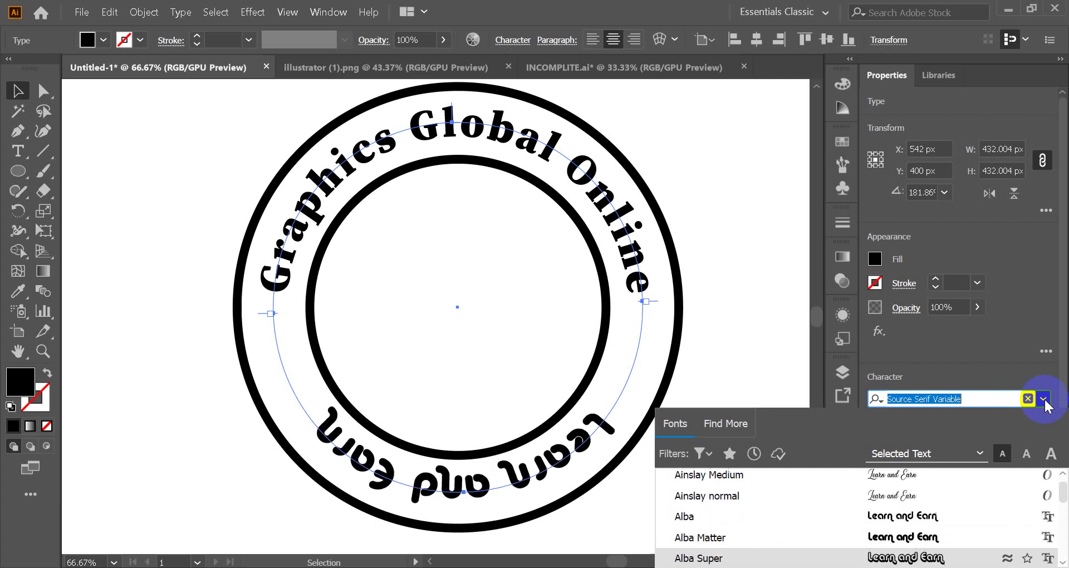
pyautogui.press('Down')
pyautogui.press('Down')
pyautogui.press('Down')
pyautogui.press('Down')
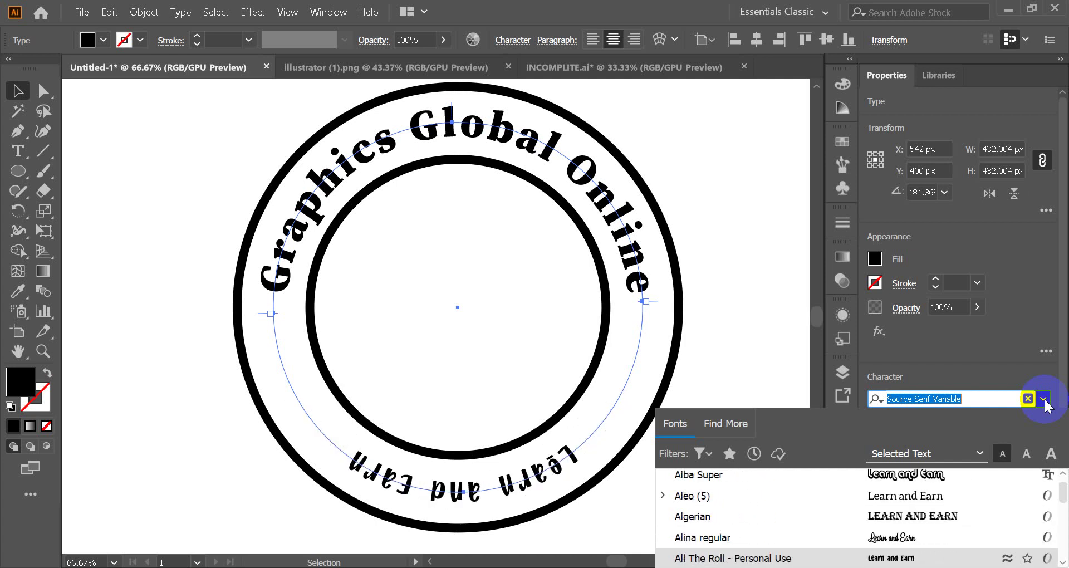
pyautogui.press('Down')
pyautogui.press('Down')
pyautogui.press('Down')
pyautogui.press('Down')
pyautogui.press('Down')
pyautogui.press('Down')
pyautogui.press('Down')
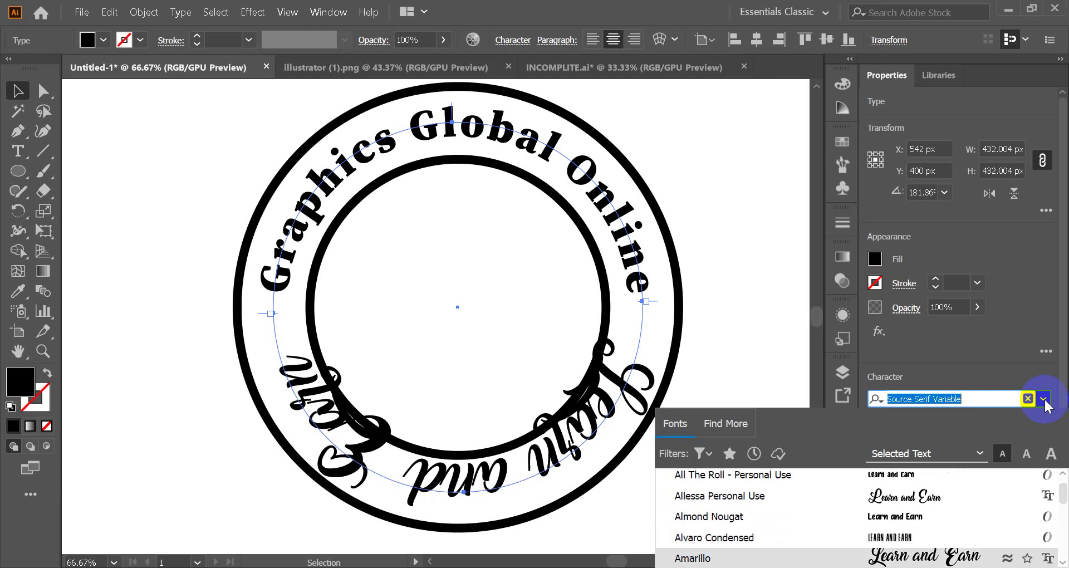
pyautogui.press('Down')
pyautogui.press('Down')
pyautogui.press('Down')
pyautogui.press('Down')
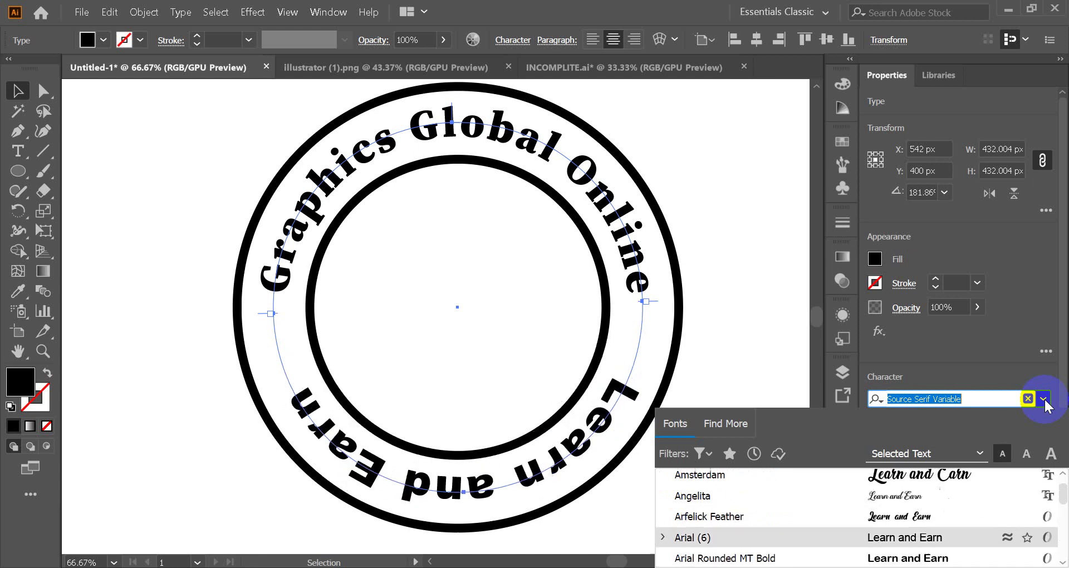
pyautogui.press('Down')
pyautogui.press('Down')
pyautogui.press('Down')
pyautogui.press('Down')
pyautogui.press('Down')
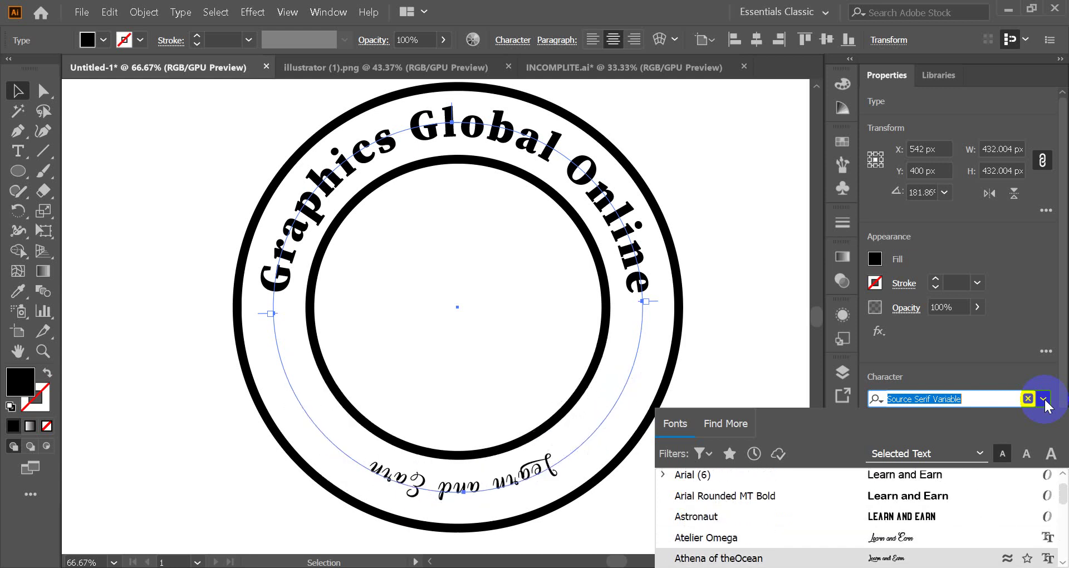
pyautogui.press('Down')
pyautogui.press('Down')
pyautogui.press('Down')
pyautogui.press('Down')
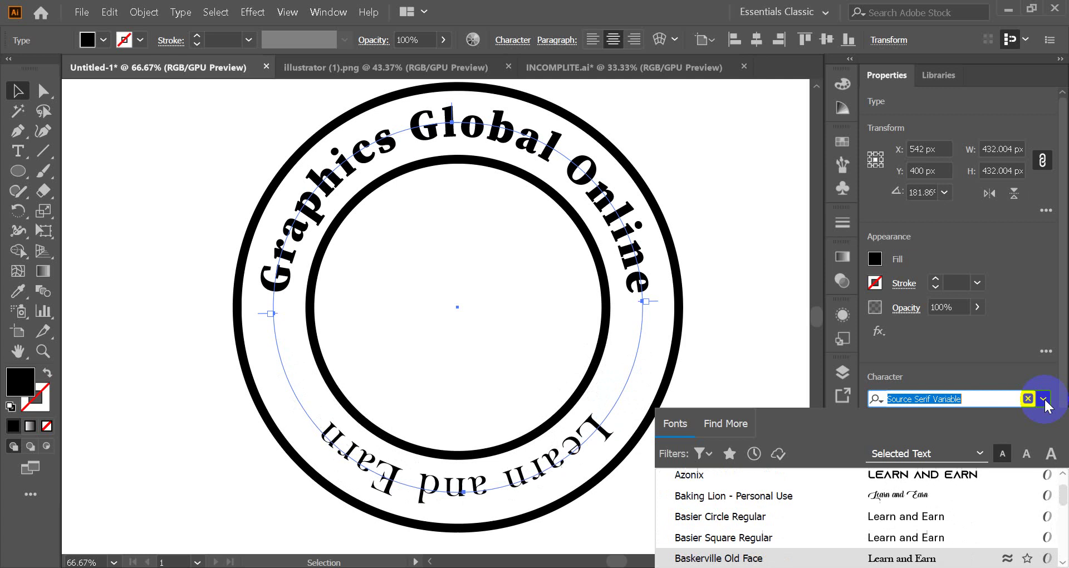
pyautogui.press('Down')
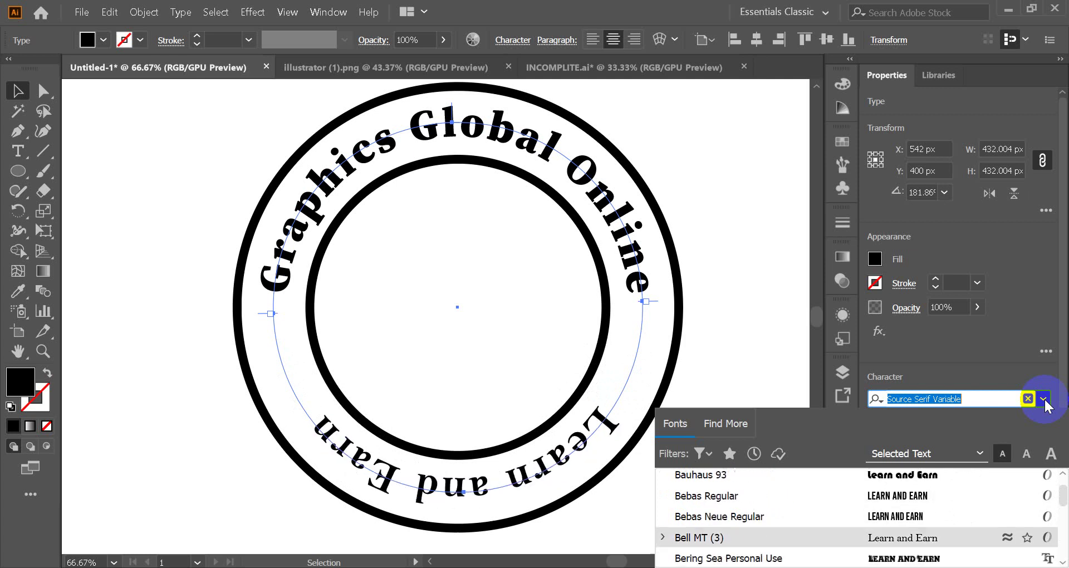
pyautogui.press('Down')
pyautogui.press('Down')
pyautogui.press('Down')
pyautogui.press('Down')
pyautogui.press('Down')
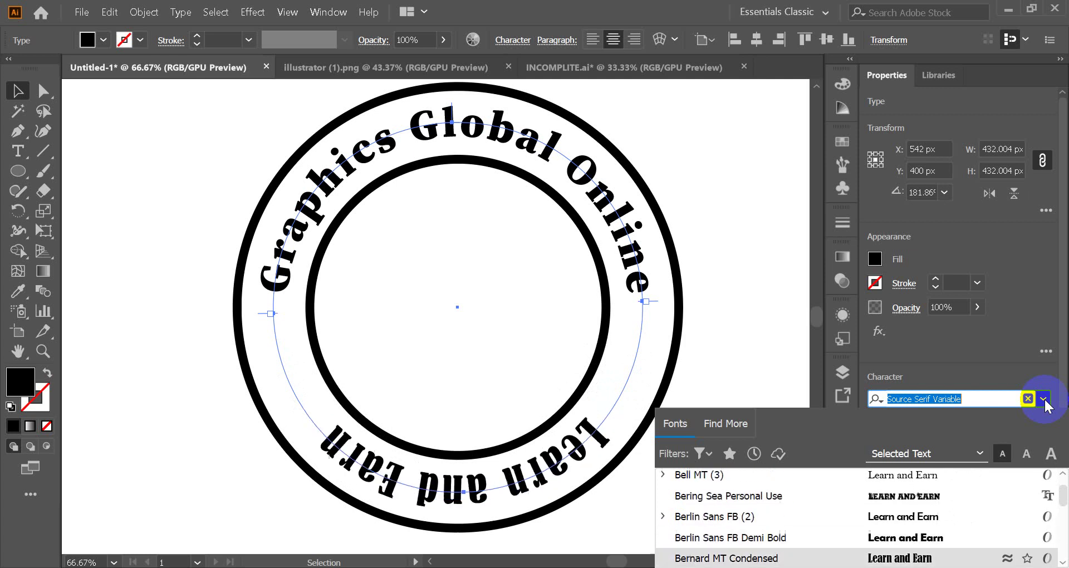
pyautogui.press('Up')
pyautogui.press('Down')
pyautogui.press('Down')
pyautogui.press('Down')
pyautogui.press('Down')
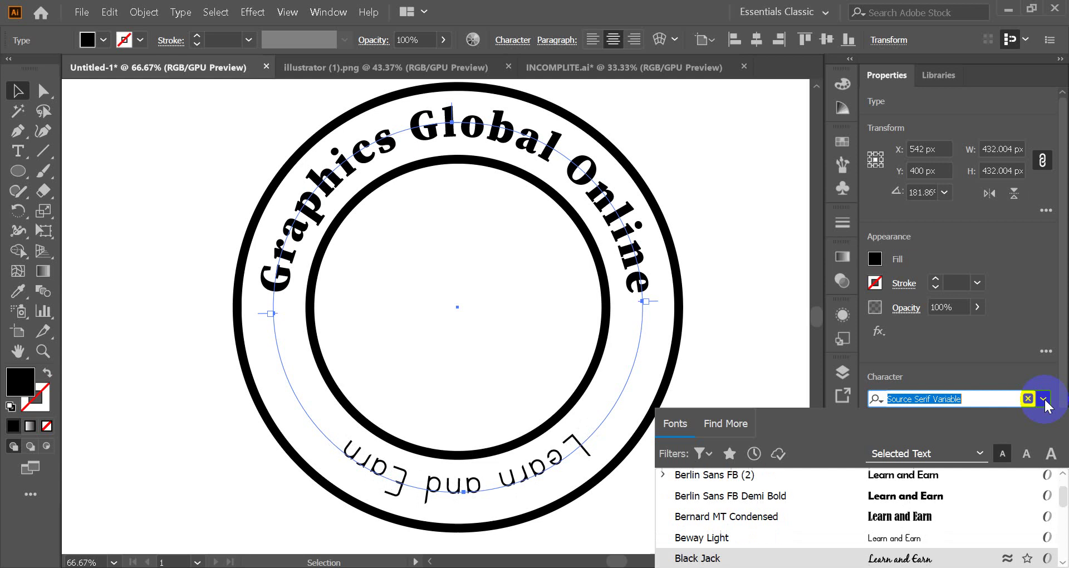
pyautogui.press('Down')
pyautogui.press('Down')
pyautogui.press('Down')
pyautogui.press('Down')
pyautogui.press('Down')
pyautogui.press('Down')
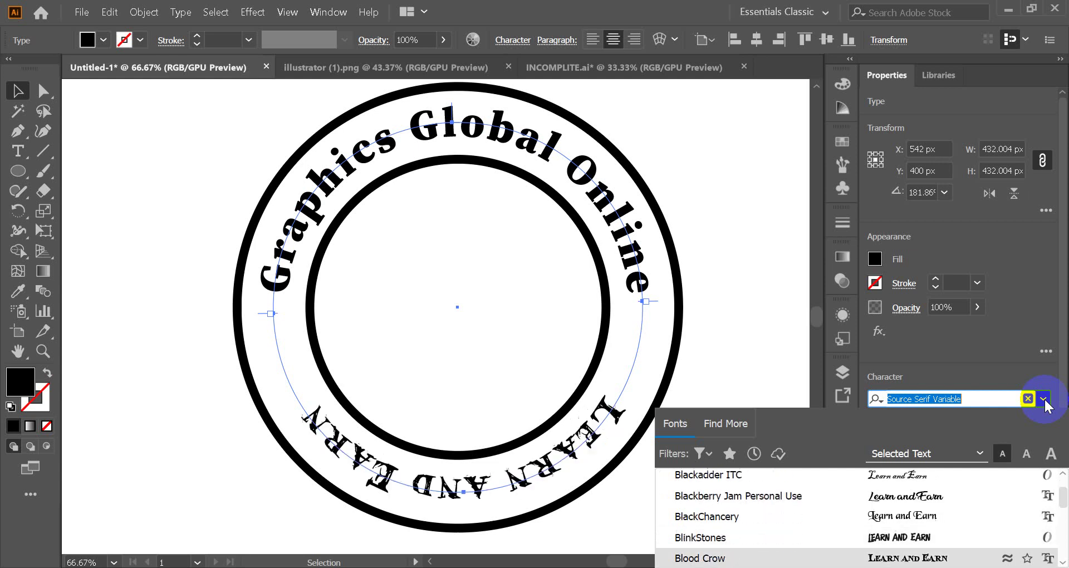
pyautogui.press('Down')
pyautogui.press('Down')
pyautogui.press('Down')
pyautogui.press('Down')
pyautogui.press('Down')
pyautogui.press('Down')
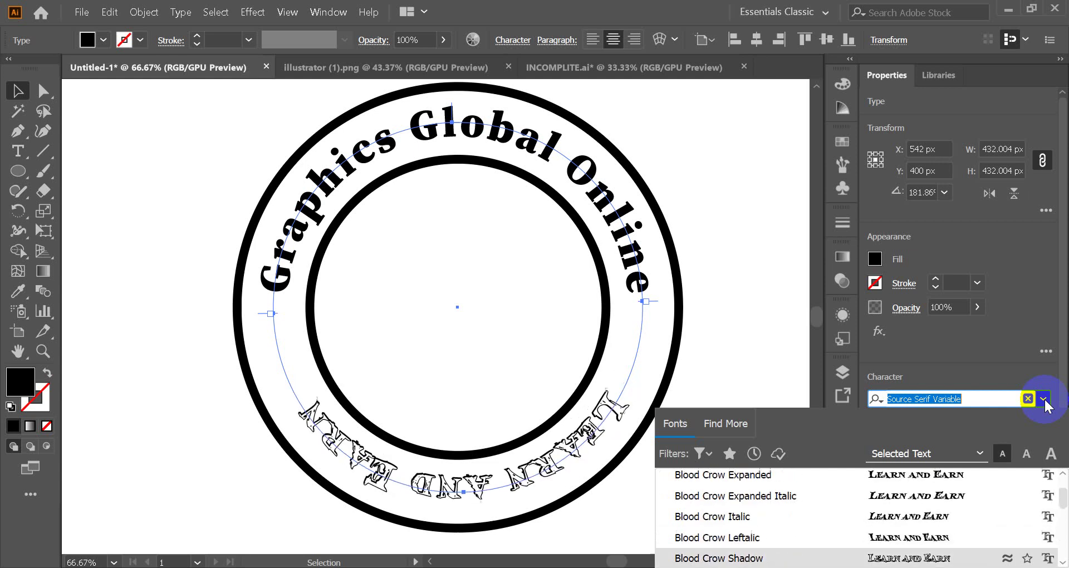
# - Search the fonts for "n" and set the lower curved text "Learn and Earn" in Nexa Bold
pyautogui.write('n')
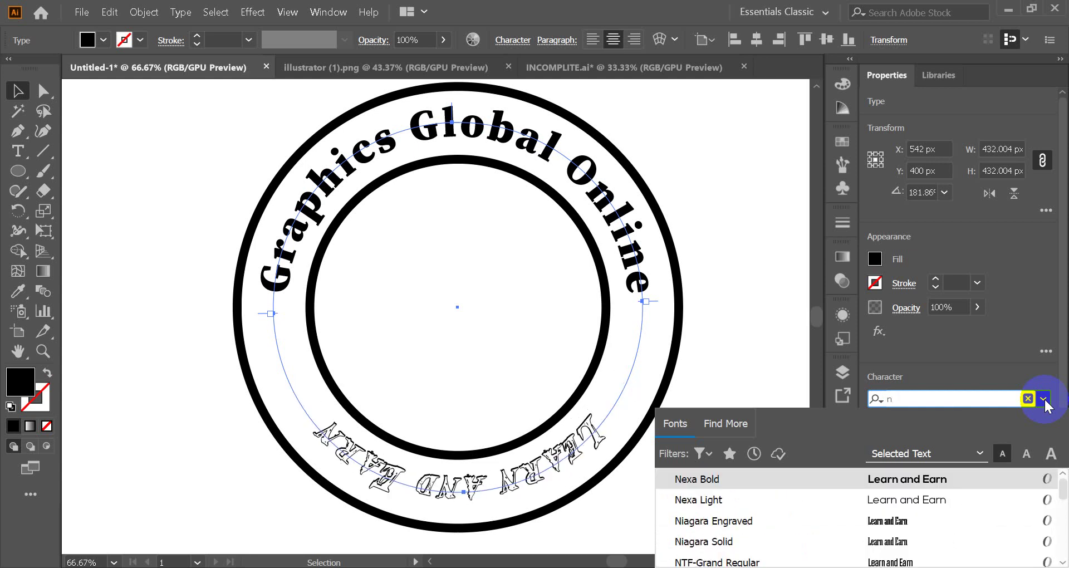
pyautogui.press('Return')
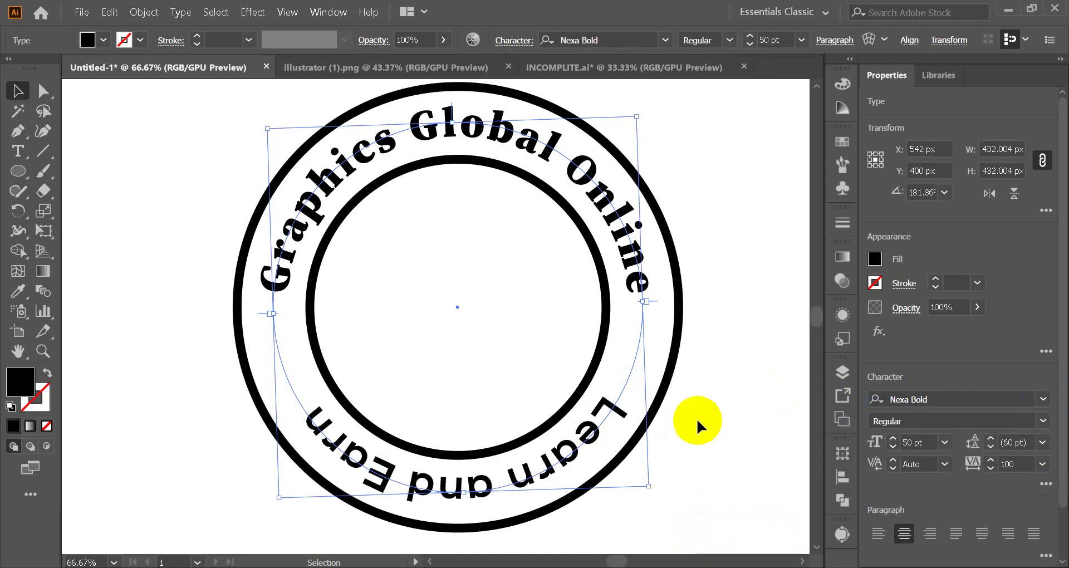
pyautogui.click(708, 463)
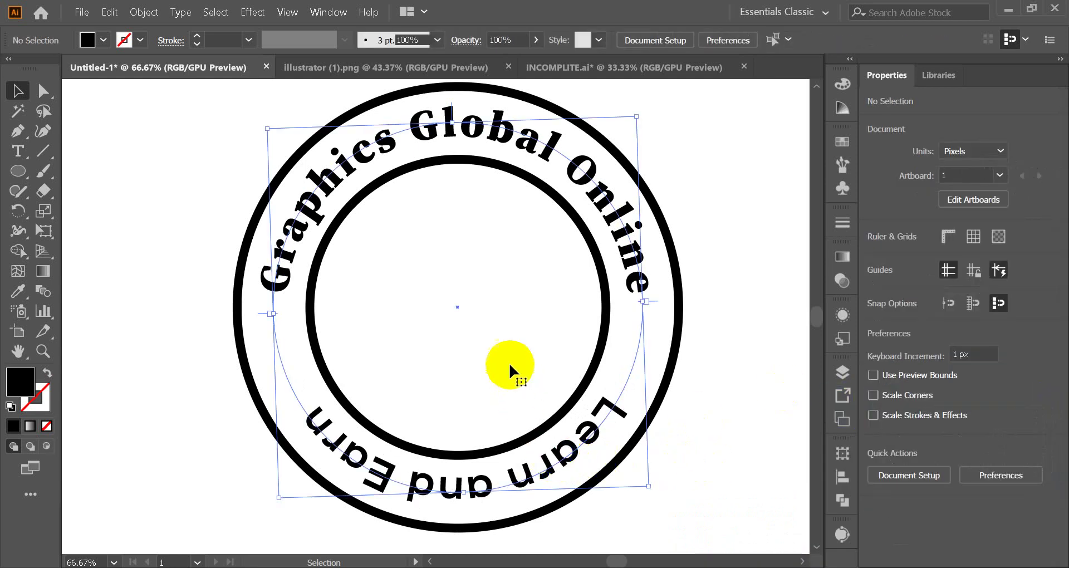
# - Flip the lower curved text through Type on a Path Options with preview on, keeping the Rainbow effect and Center alignment, and deselect it
pyautogui.click(534, 360)
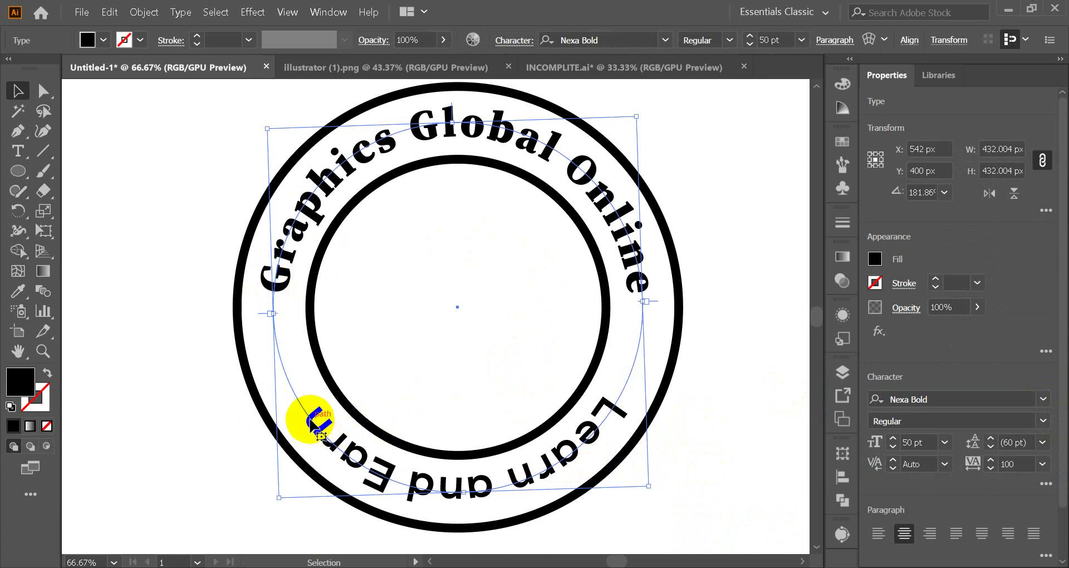
pyautogui.moveTo(310, 421); pyautogui.dragTo(607, 402)
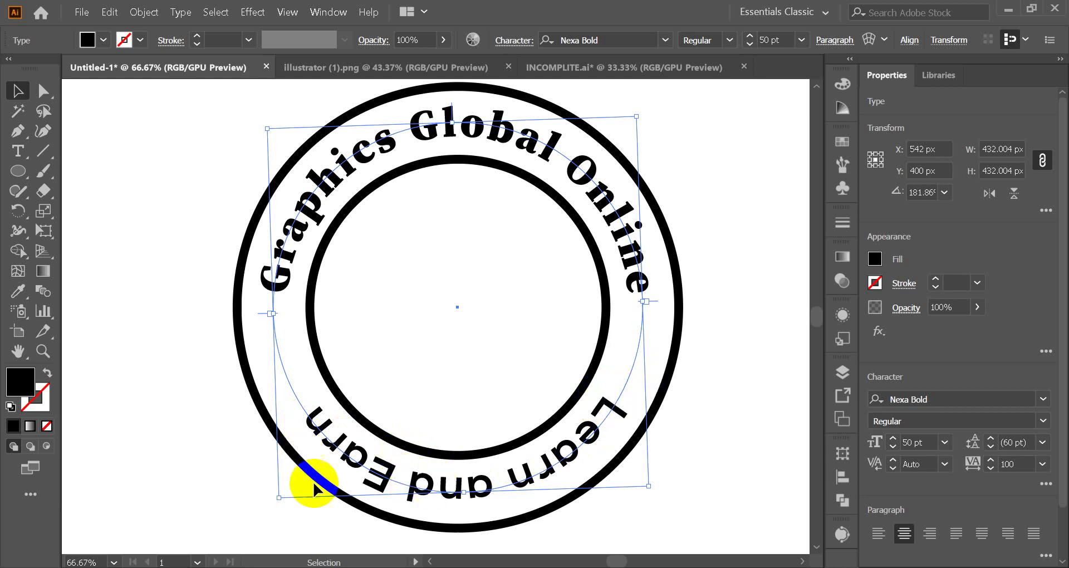
pyautogui.click(193, 474)
pyautogui.click(425, 487)
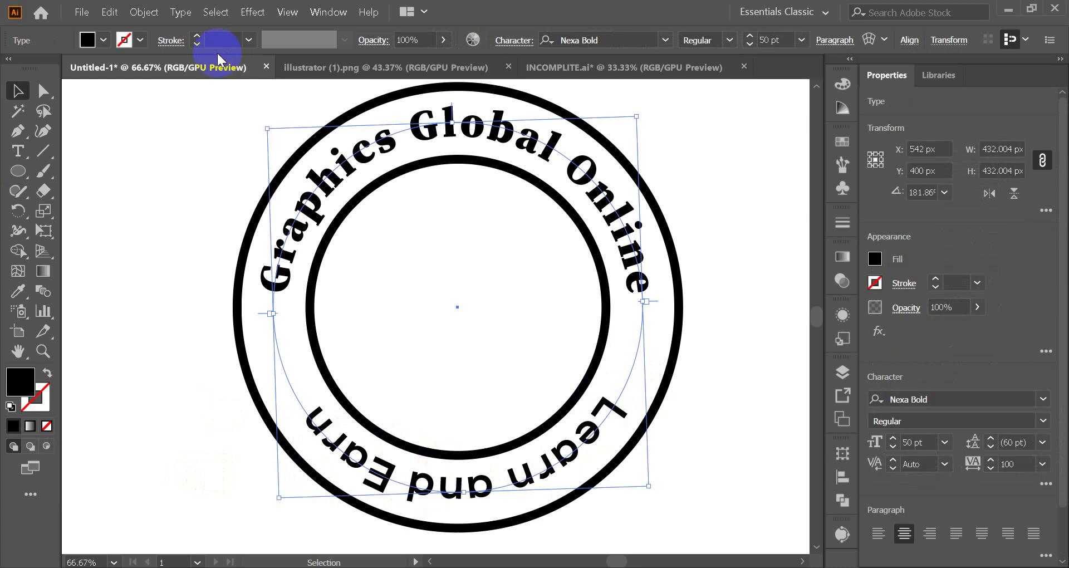
pyautogui.click(146, 16)
pyautogui.click(157, 17)
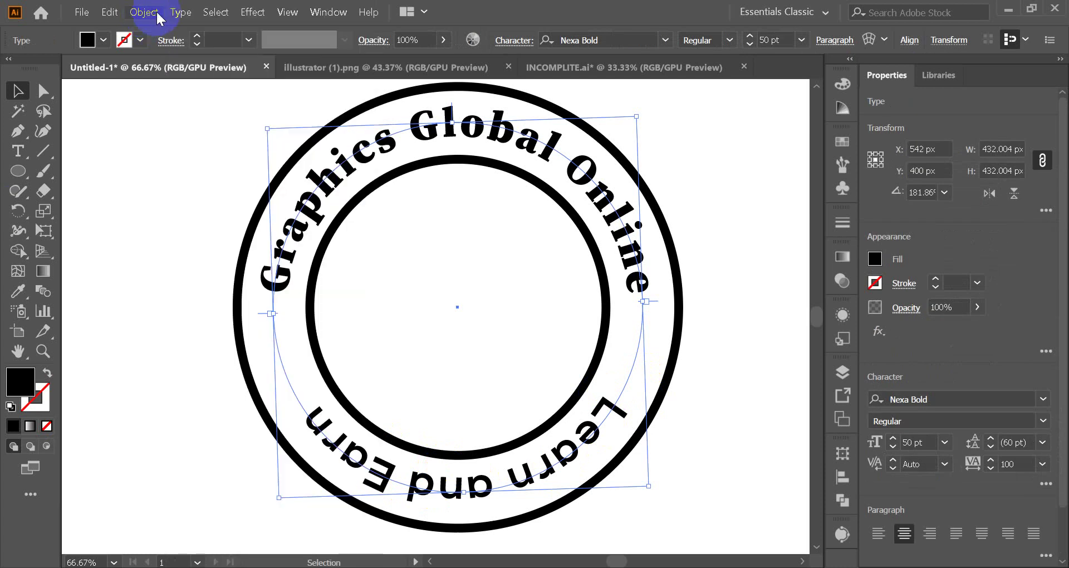
pyautogui.click(180, 12)
pyautogui.moveTo(253, 159)
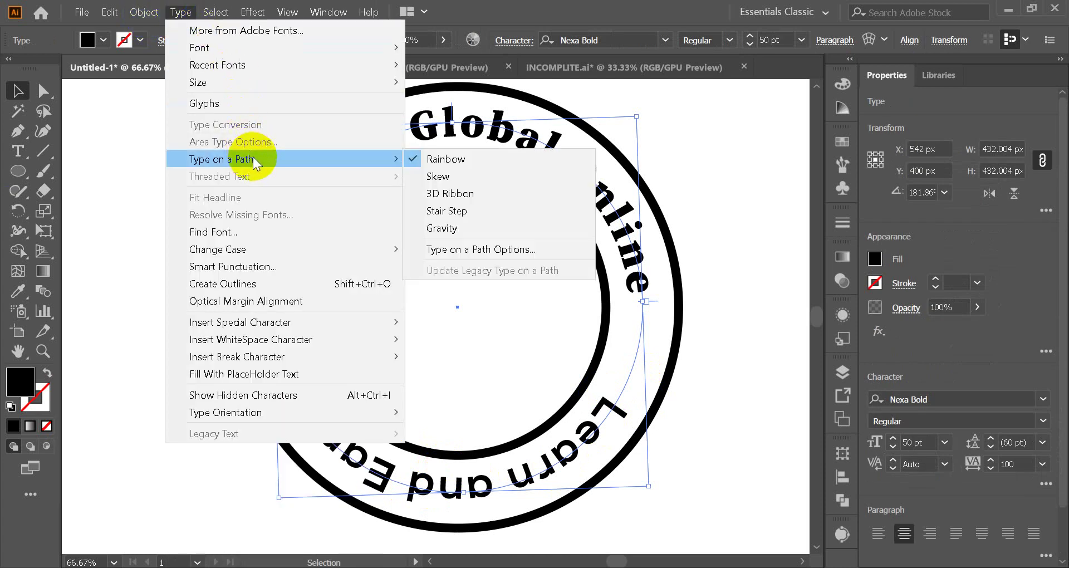
pyautogui.click(508, 249)
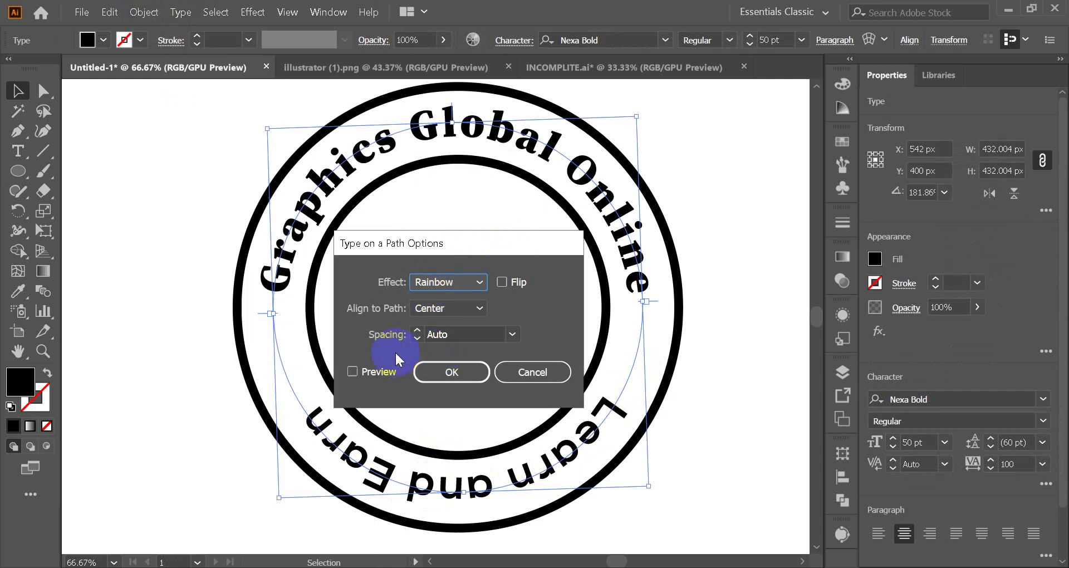
pyautogui.click(400, 371)
pyautogui.click(459, 338)
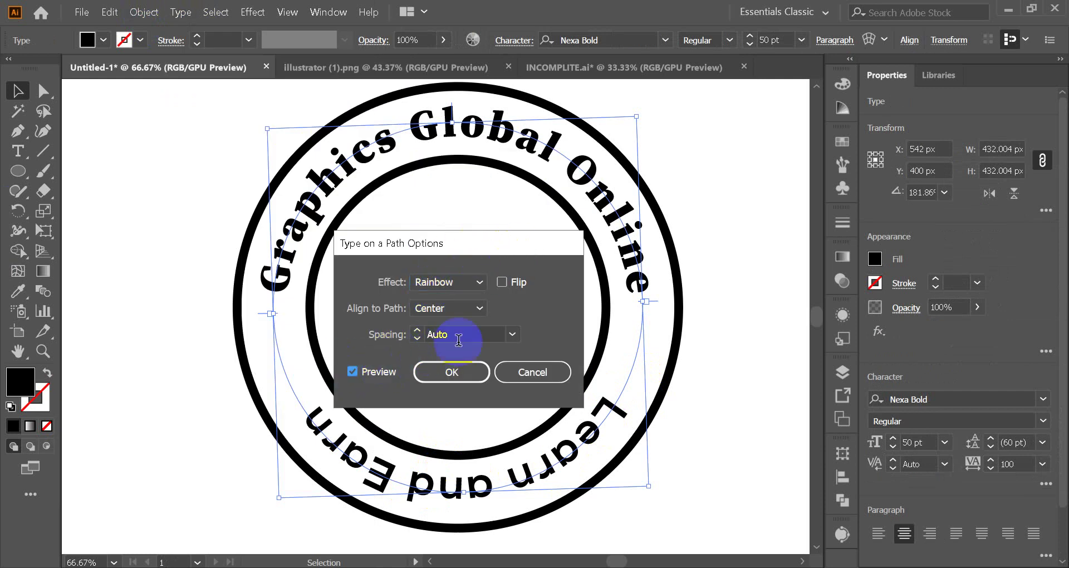
pyautogui.click(502, 284)
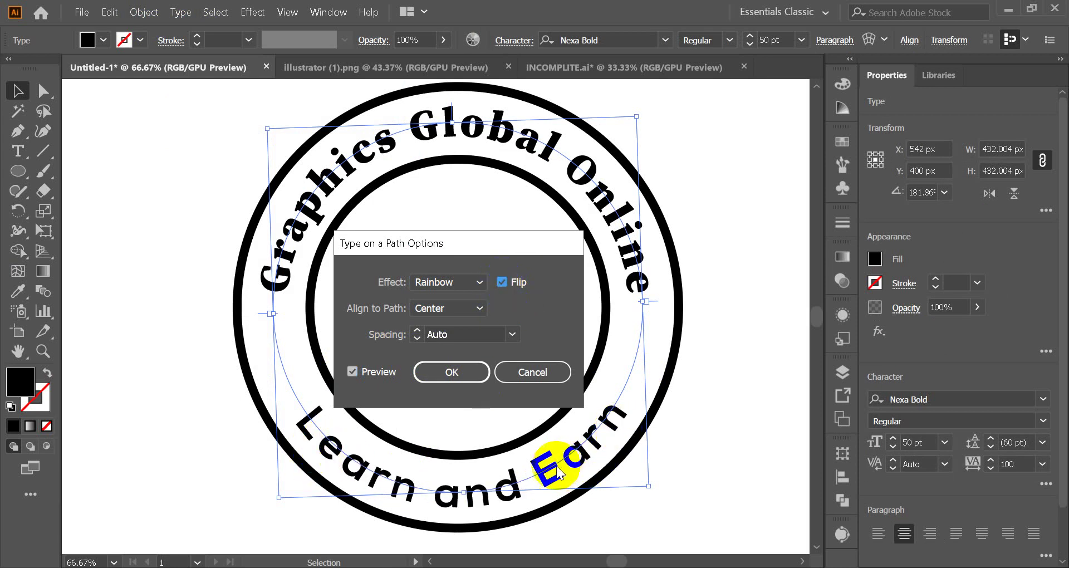
pyautogui.click(443, 376)
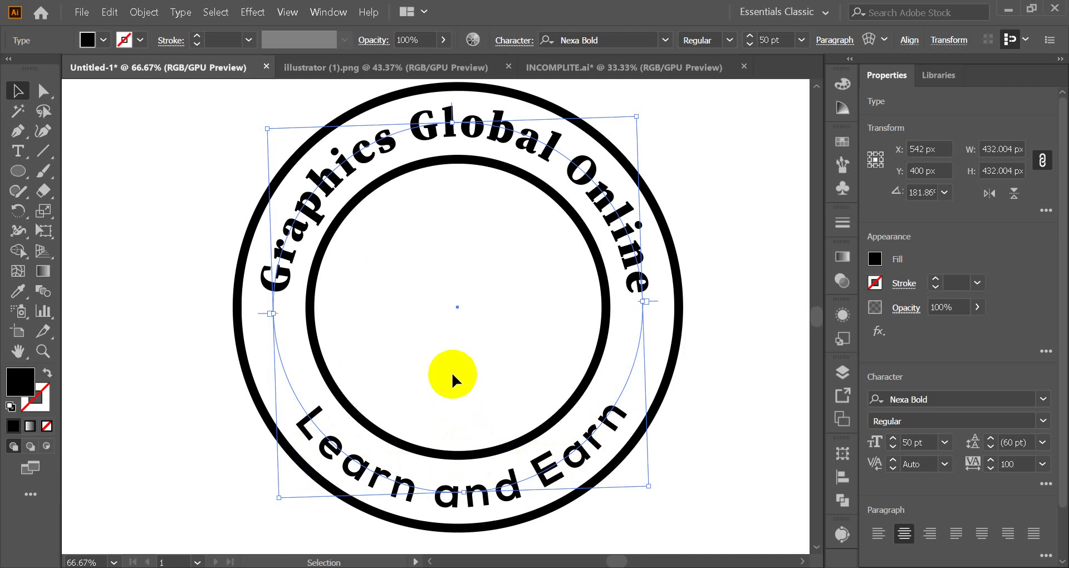
pyautogui.click(746, 345)
pyautogui.click(276, 281)
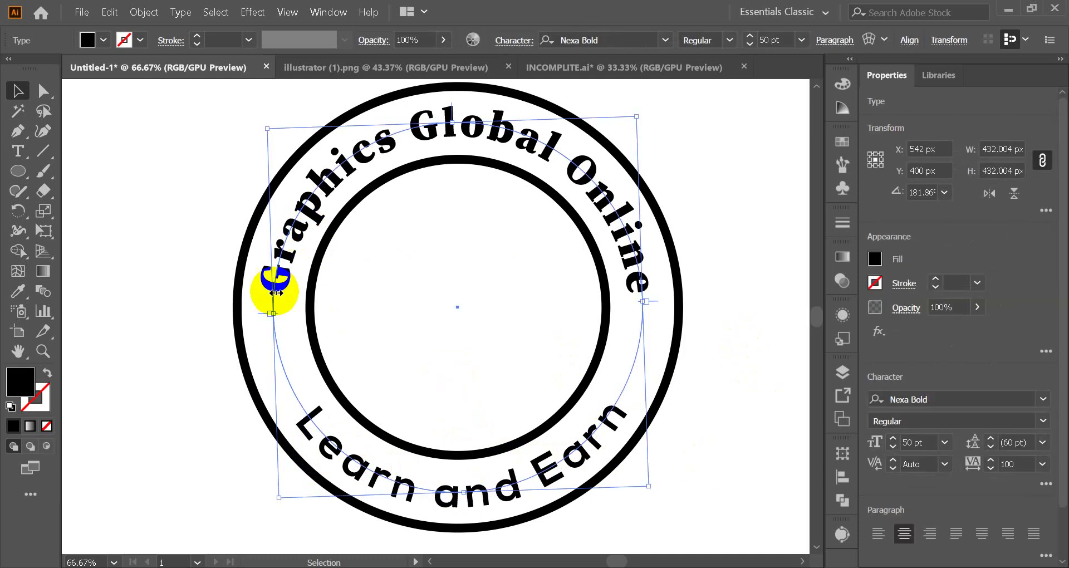
pyautogui.click(752, 320)
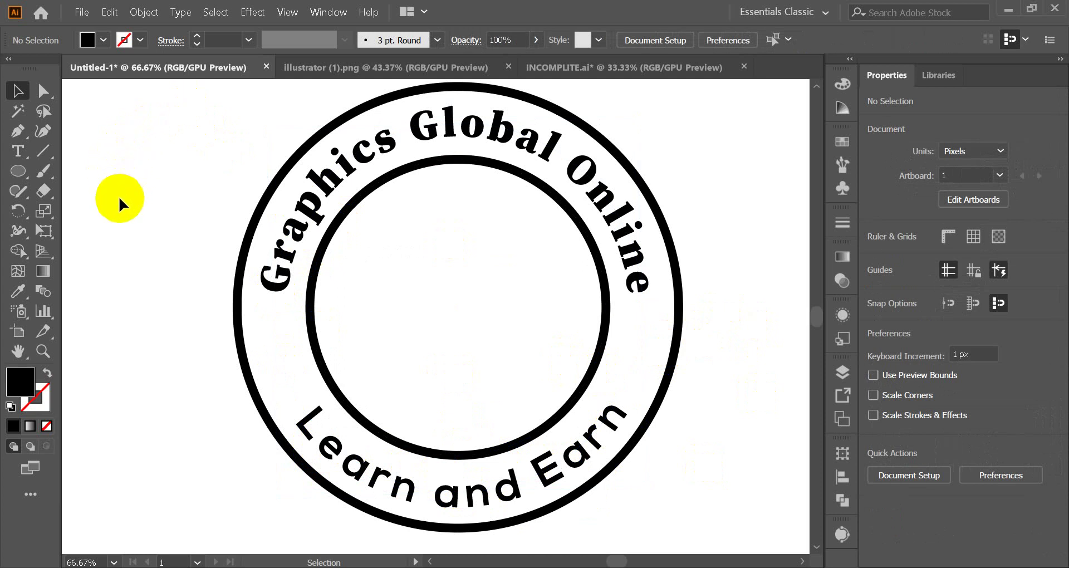
# - Draw a small black star about 34 px wide in the ring gap between "Graphics" and "Learn" with the Star tool
pyautogui.click(16, 174)
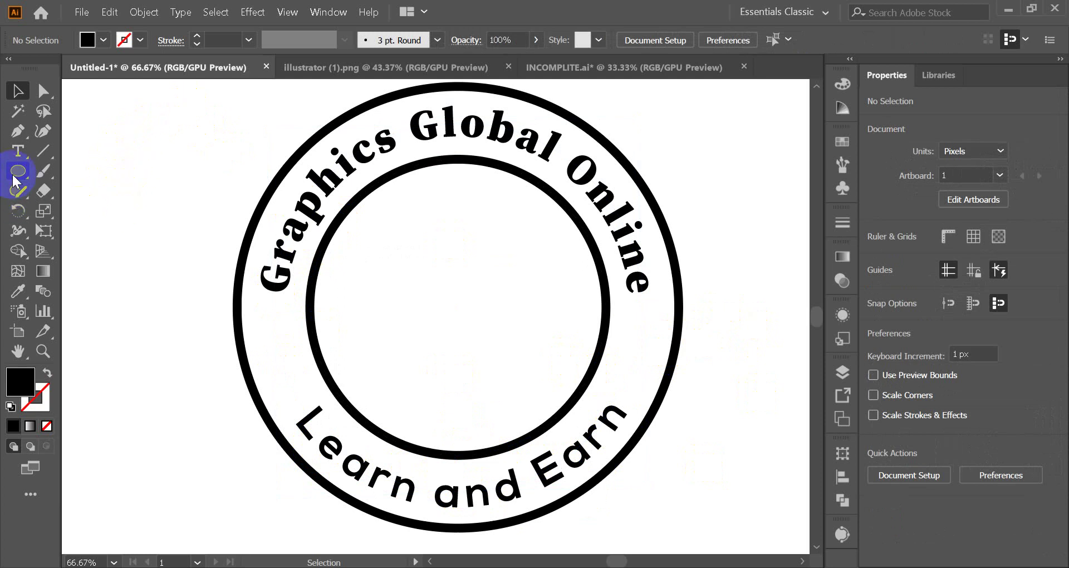
pyautogui.moveTo(15, 177); pyautogui.dragTo(85, 245)
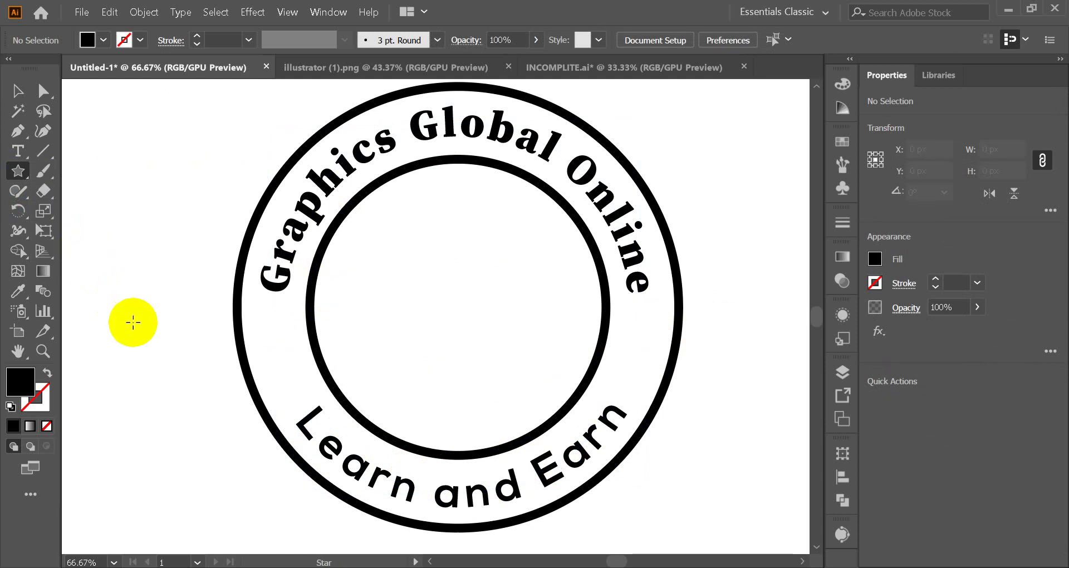
pyautogui.moveTo(133, 322); pyautogui.dragTo(287, 380)
pyautogui.click(18, 92)
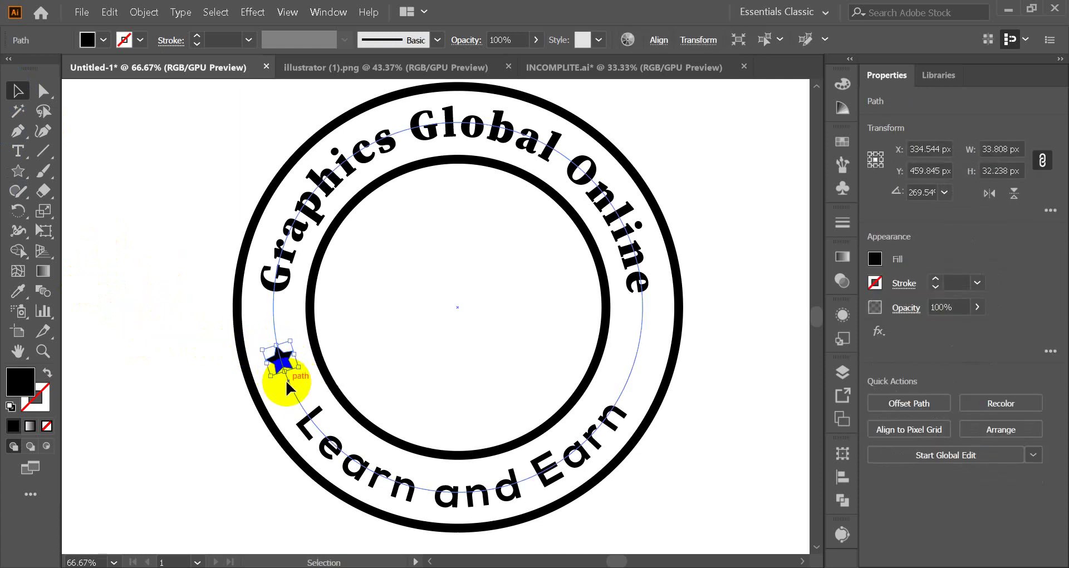
# - Duplicate the black star into the opposite ring gap, between "Online" and "Earn", and deselect it
pyautogui.click(280, 385)
pyautogui.click(280, 356)
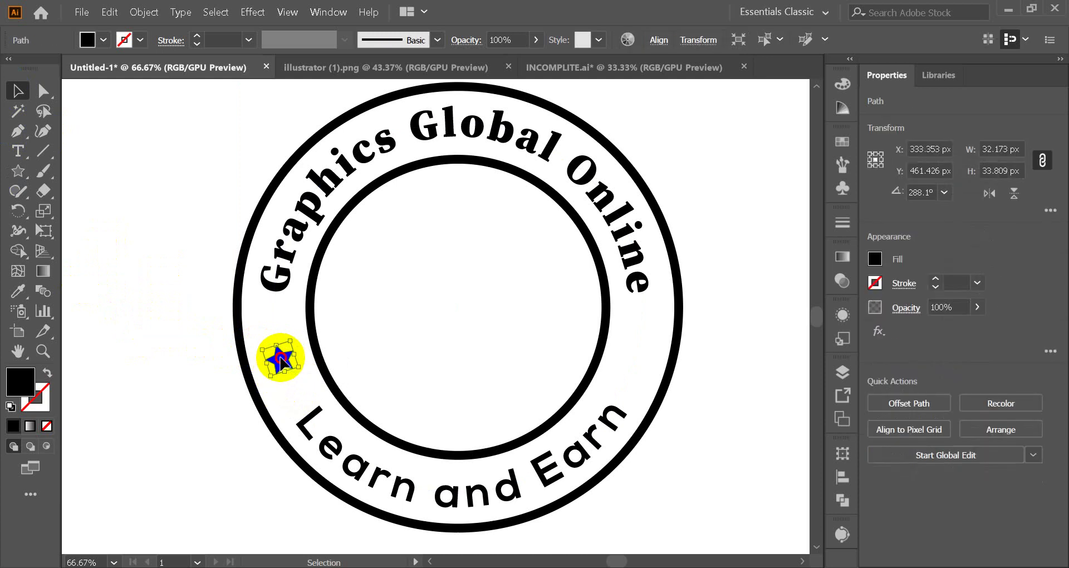
pyautogui.moveTo(282, 360); pyautogui.dragTo(639, 357)
pyautogui.click(723, 319)
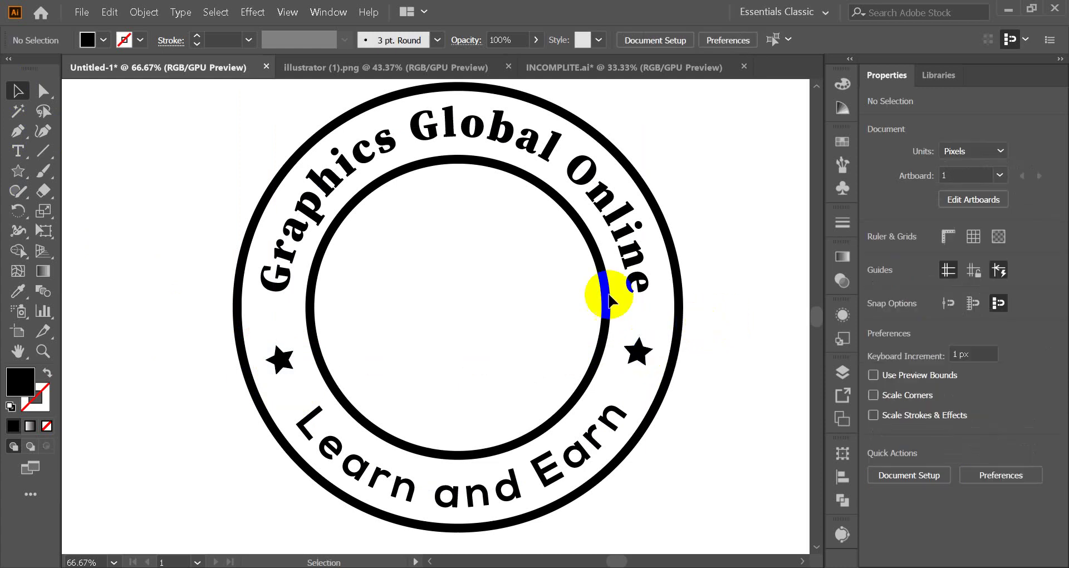
# - Open the beats image from the ICON folder on the FREELANCE drive
pyautogui.scroll(-2, 445, 282)
pyautogui.scroll(1, 412, 279)
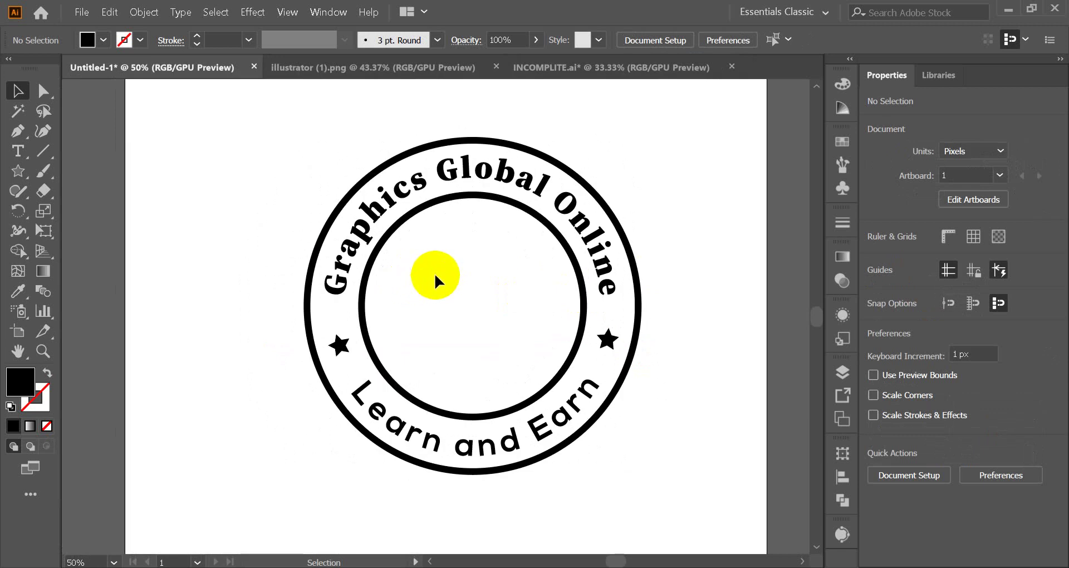
pyautogui.click(81, 12)
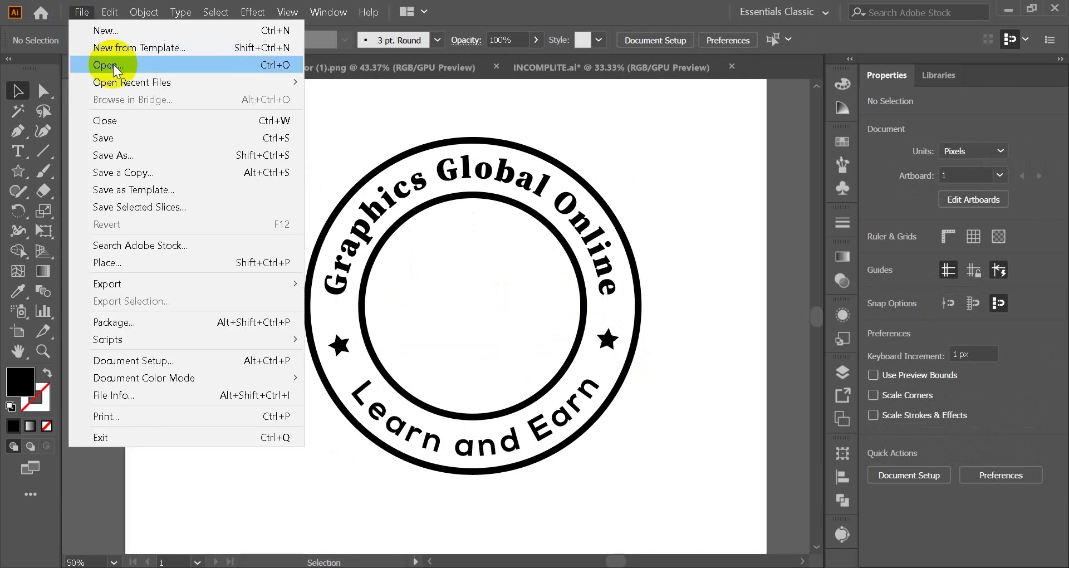
pyautogui.click(113, 66)
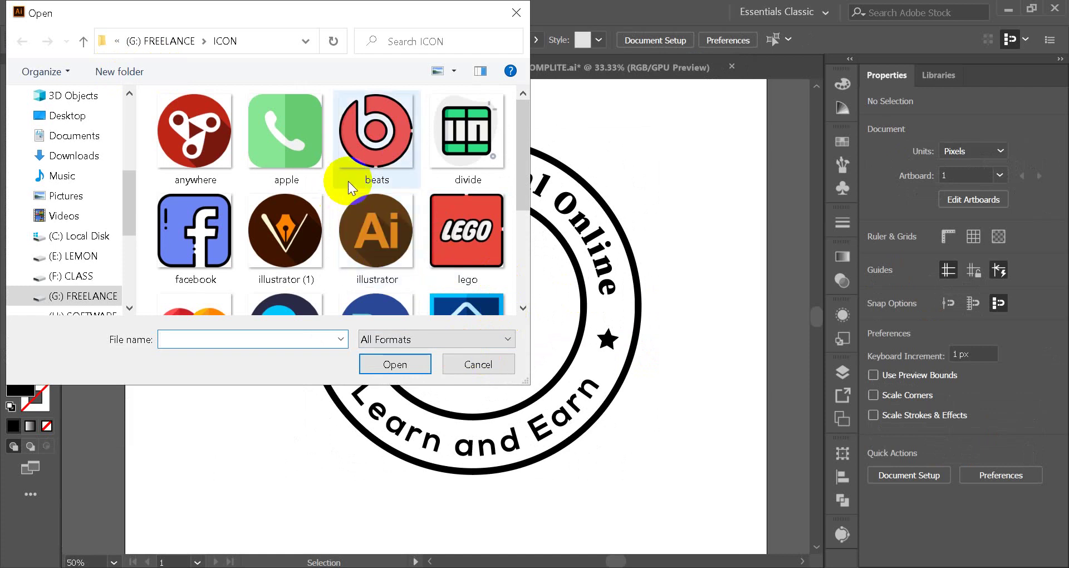
pyautogui.click(389, 150)
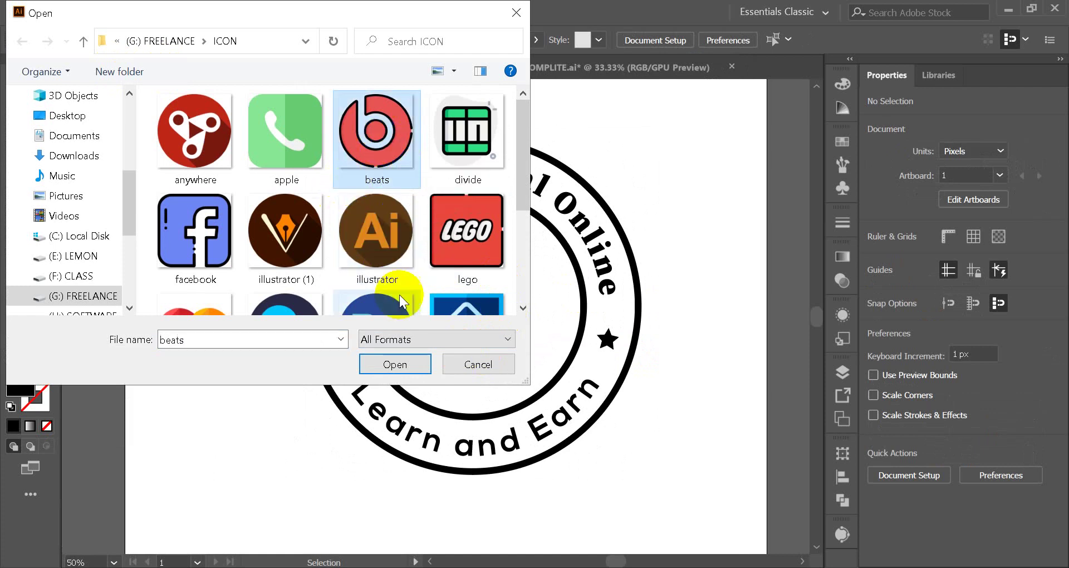
pyautogui.click(393, 364)
# - Copy the red beats logo and paste it into the Untitled-1 badge document
pyautogui.click(454, 288)
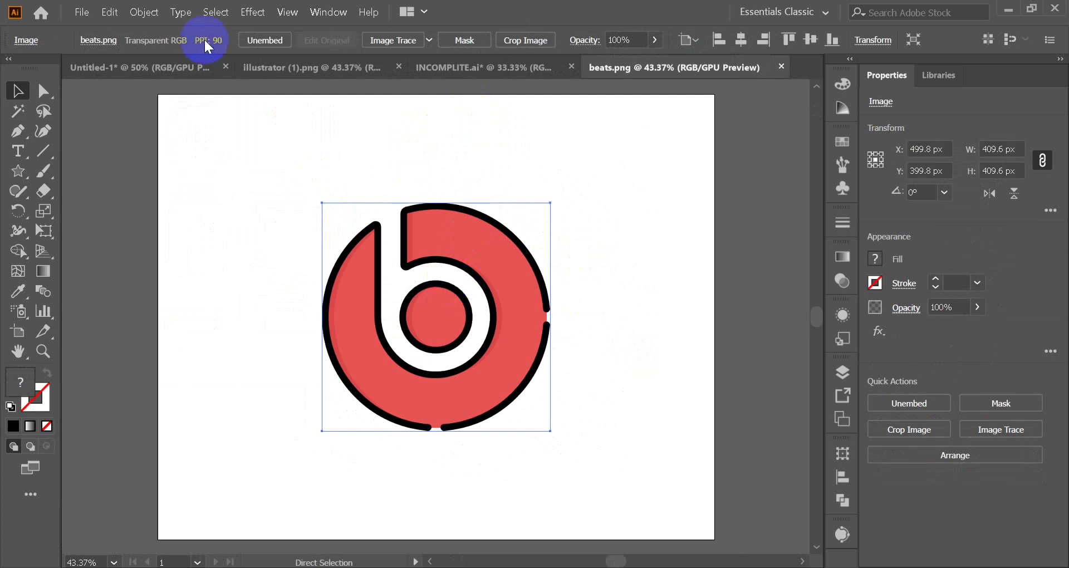
pyautogui.click(173, 68)
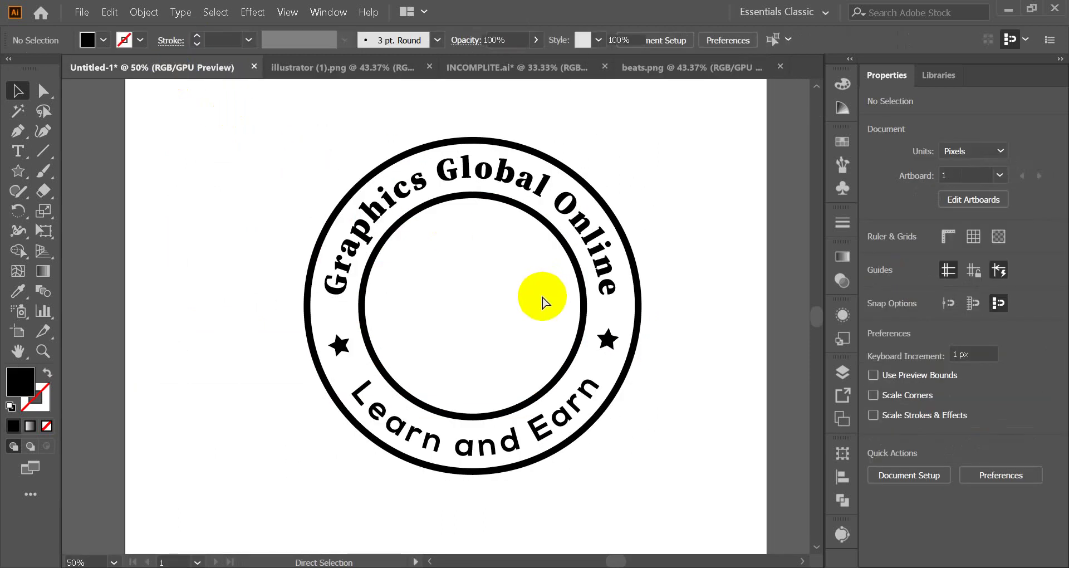
pyautogui.hotkey('ctrl', 'v')
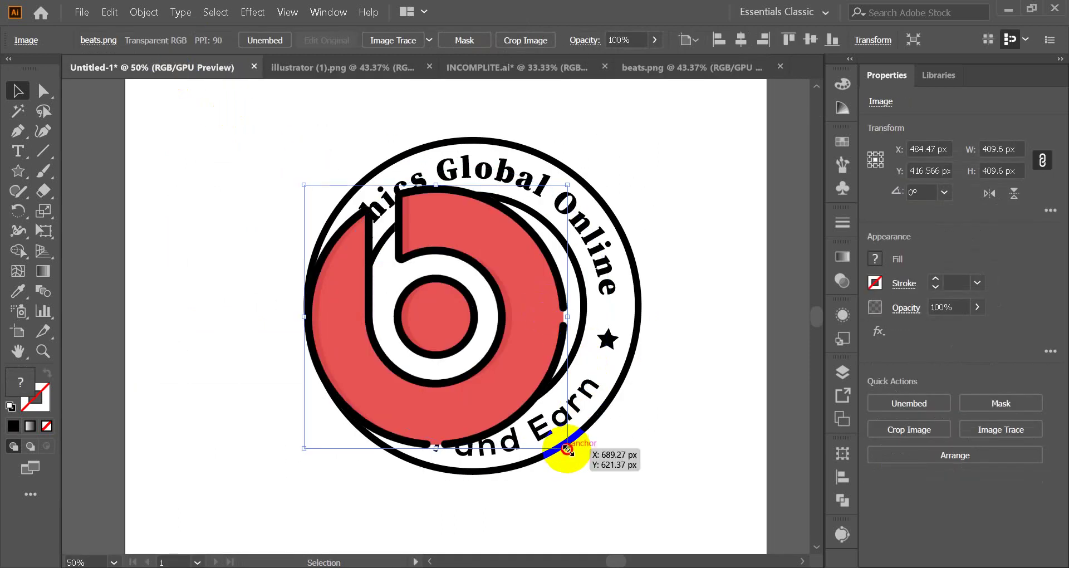
# - Scale the pasted beats logo down to fit inside the inner circle and centre it there
pyautogui.moveTo(569, 449); pyautogui.dragTo(500, 381)
pyautogui.moveTo(424, 343); pyautogui.dragTo(469, 340)
pyautogui.moveTo(528, 364)
pyautogui.mouseDown()
pyautogui.moveTo(544, 406)
pyautogui.moveTo(543, 385)
pyautogui.moveTo(511, 353)
pyautogui.moveTo(554, 365)
pyautogui.mouseUp()
# - Recolor the "Graphics Global Online" text with the red sampled from the beats logo using the Eyedropper, then deselect it
pyautogui.click(640, 296)
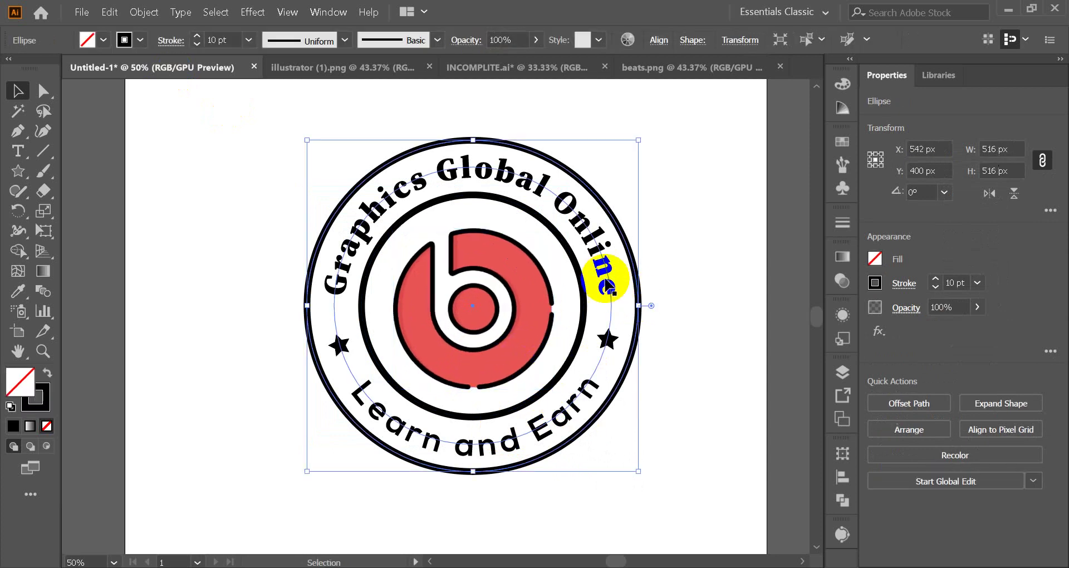
pyautogui.click(609, 286)
pyautogui.click(19, 290)
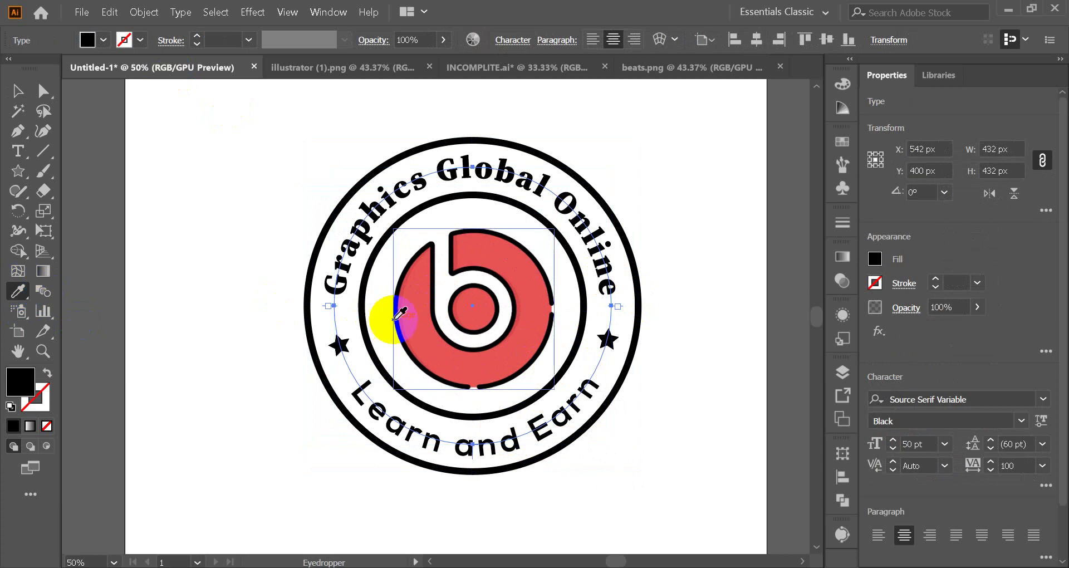
pyautogui.click(419, 306)
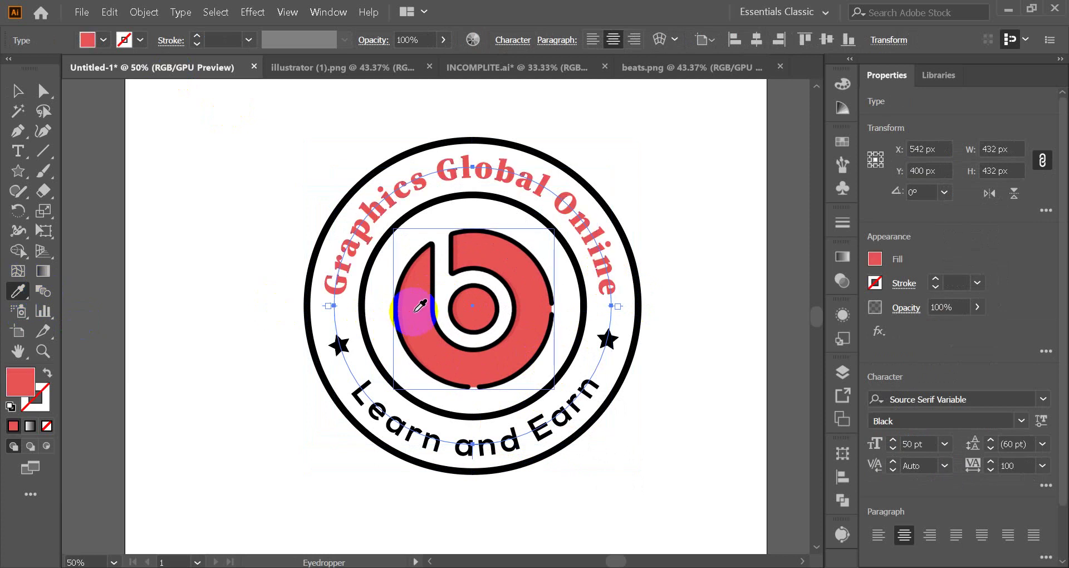
pyautogui.click(26, 95)
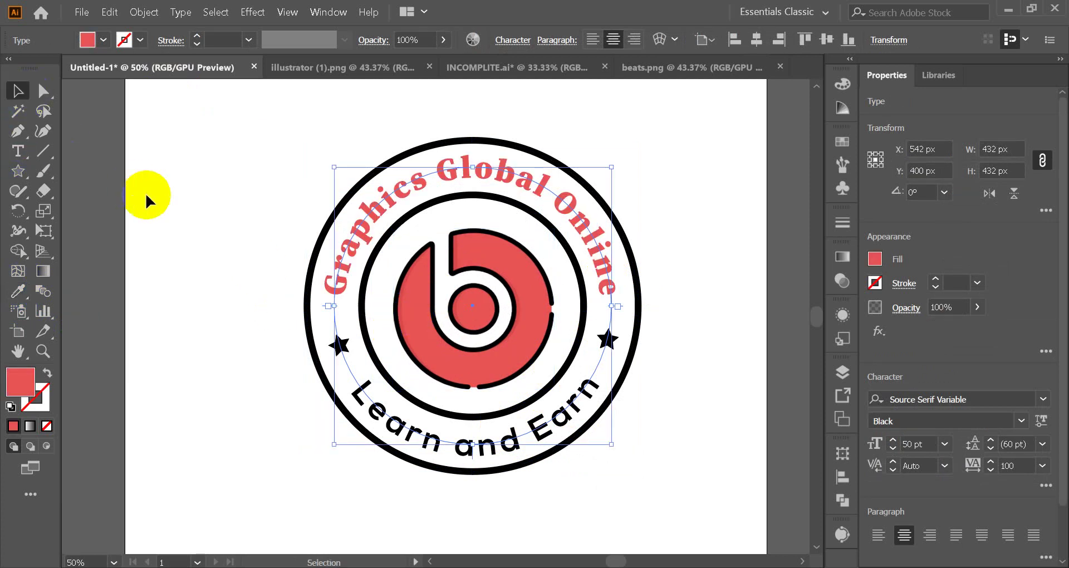
pyautogui.click(298, 310)
# - Apply the beats logo's red to the "Learn and Earn" text with the Eyedropper and deselect it
pyautogui.click(405, 448)
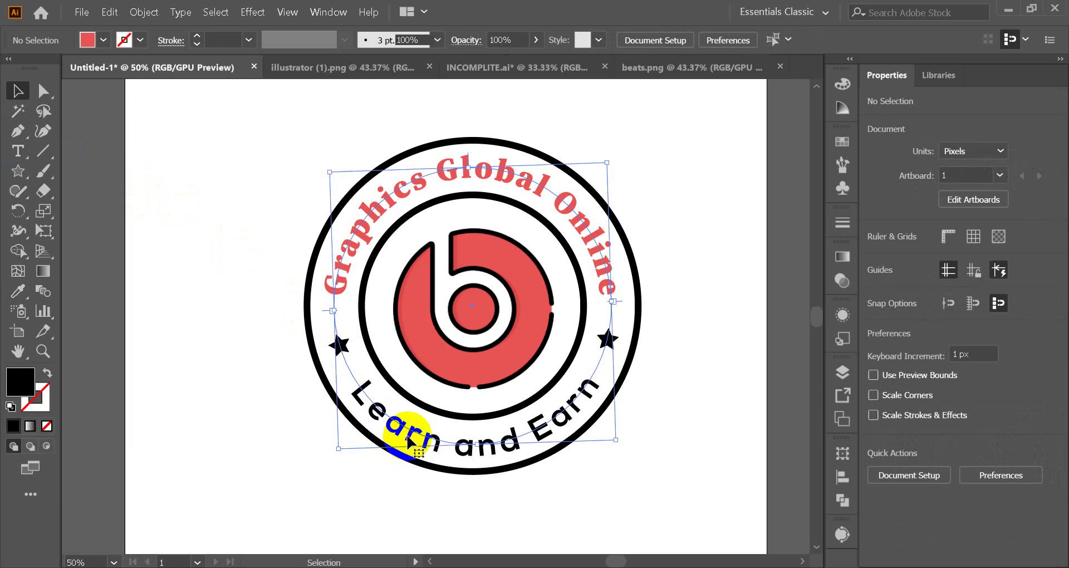
pyautogui.click(25, 292)
pyautogui.click(440, 311)
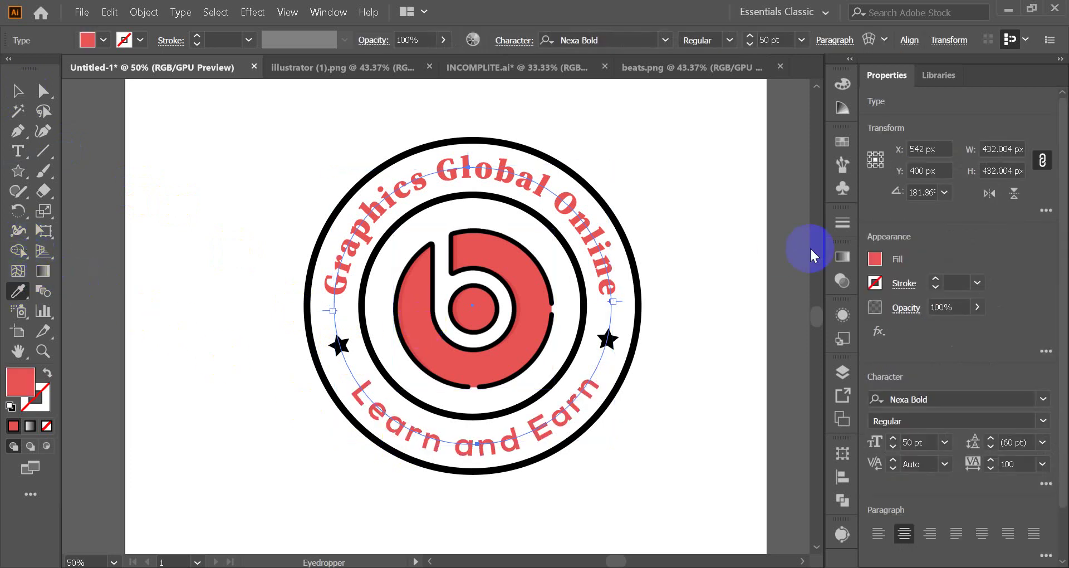
pyautogui.click(18, 94)
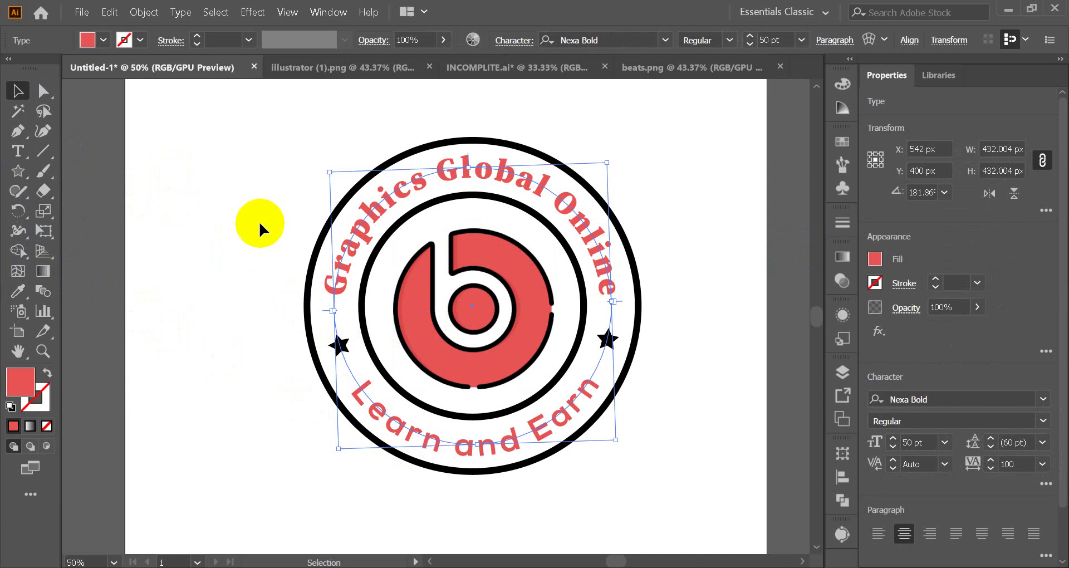
pyautogui.click(239, 223)
# - Select both stars, try several blue and teal swatches as their fill, settle on teal, and deselect them
pyautogui.click(338, 351)
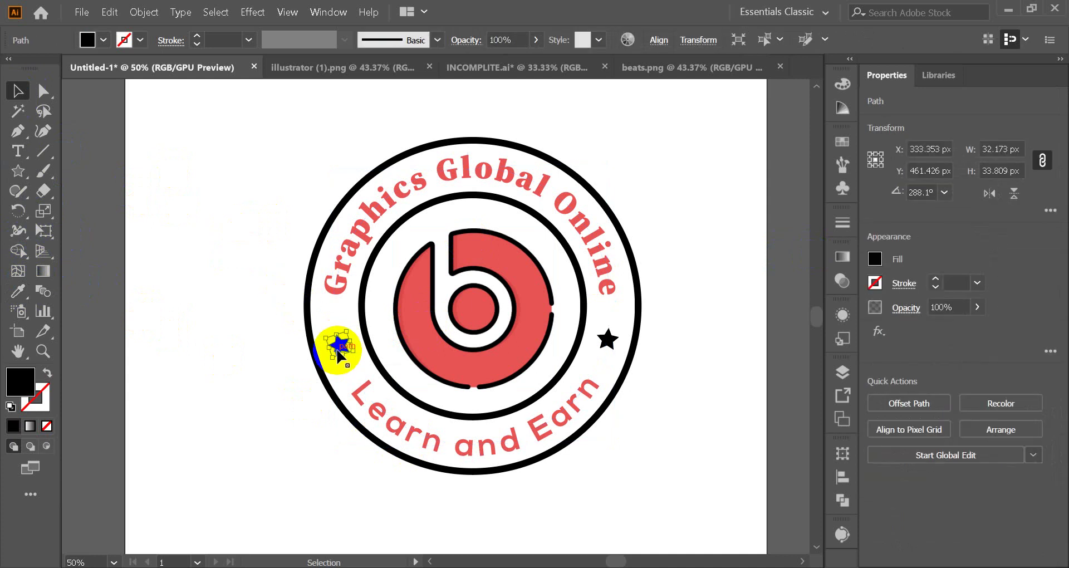
pyautogui.keyDown('shift'); pyautogui.click(607, 341); pyautogui.keyUp('shift')
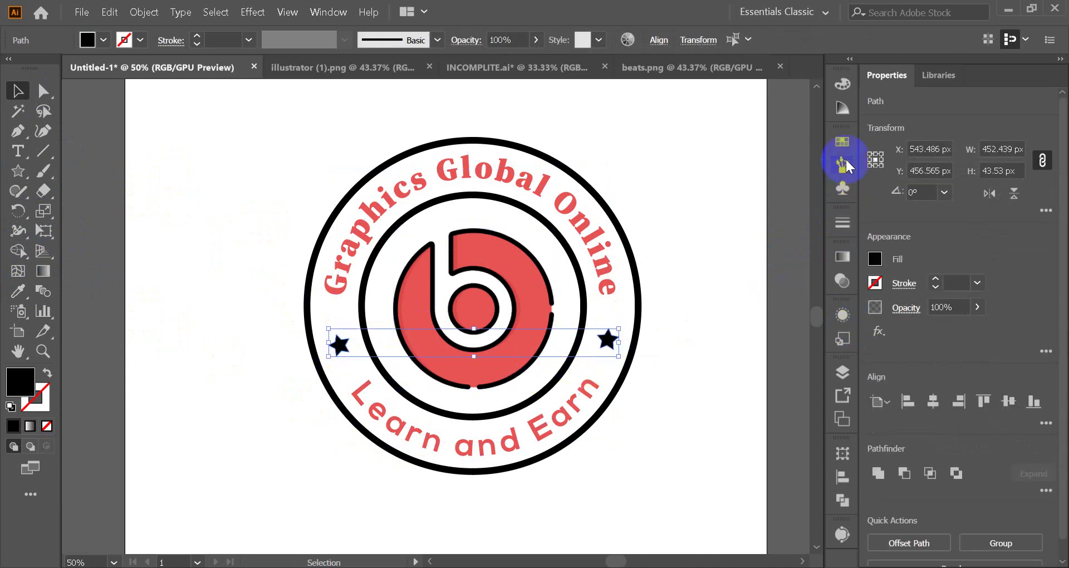
pyautogui.click(846, 148)
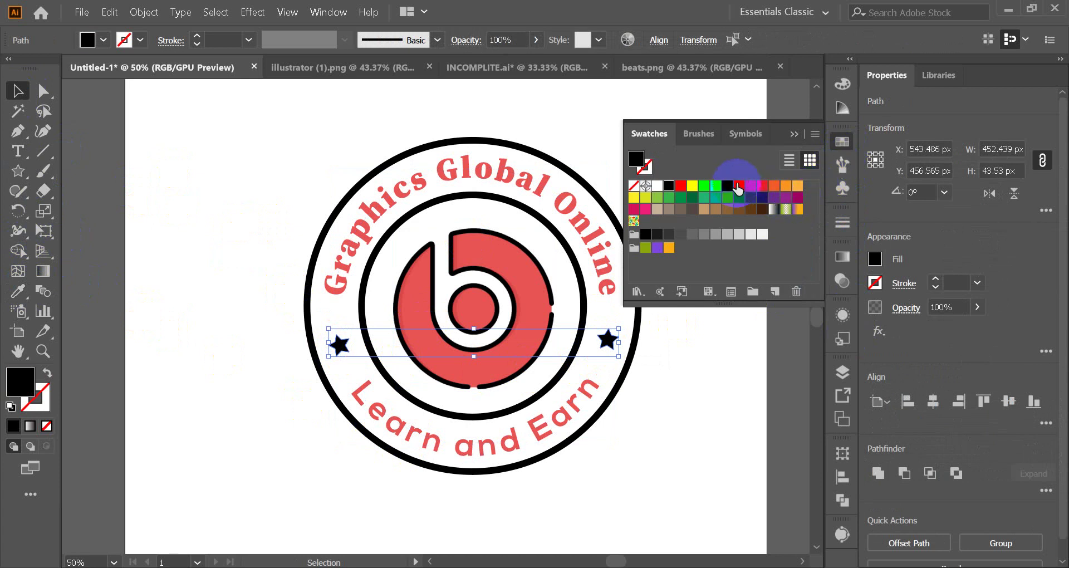
pyautogui.click(738, 185)
pyautogui.click(726, 188)
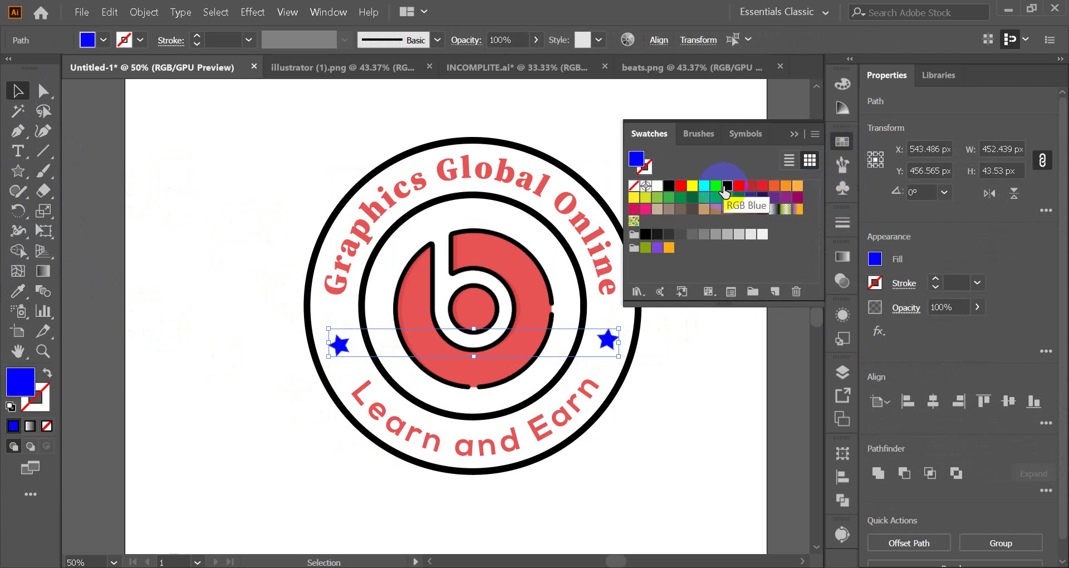
pyautogui.click(705, 186)
pyautogui.click(743, 198)
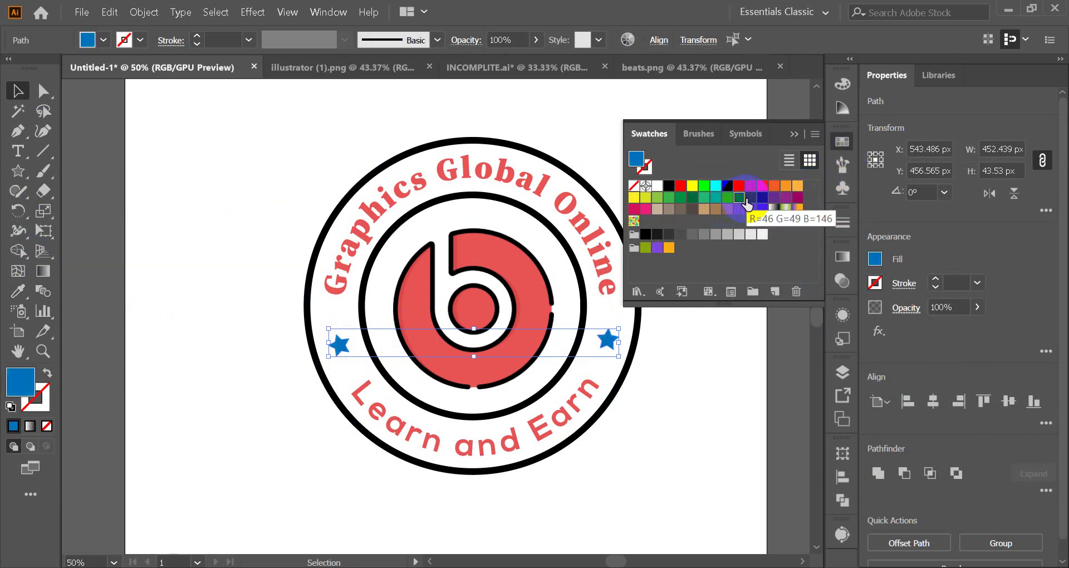
pyautogui.click(750, 199)
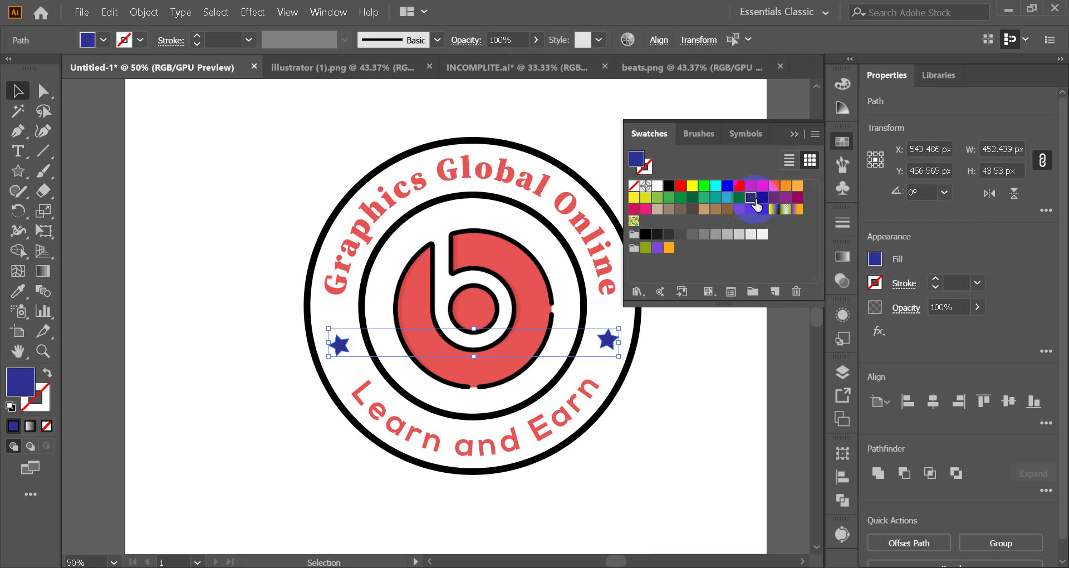
pyautogui.click(763, 200)
pyautogui.click(716, 199)
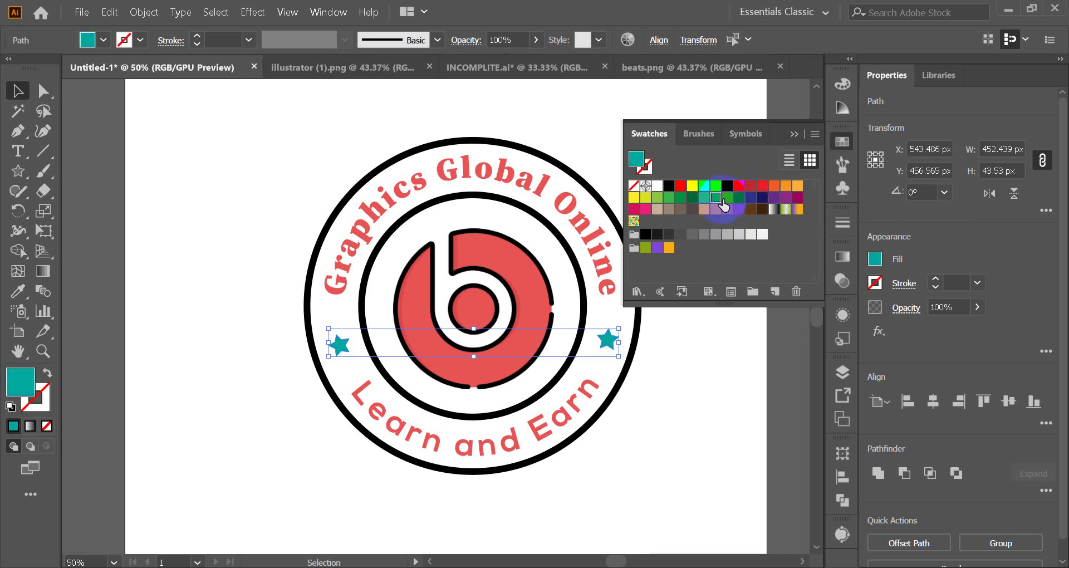
pyautogui.click(727, 199)
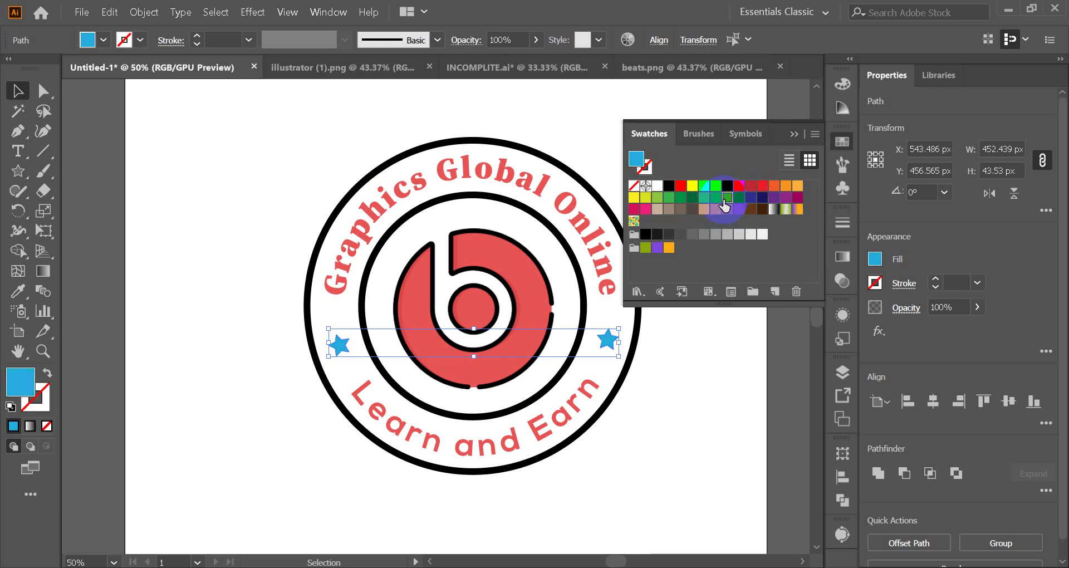
pyautogui.click(739, 199)
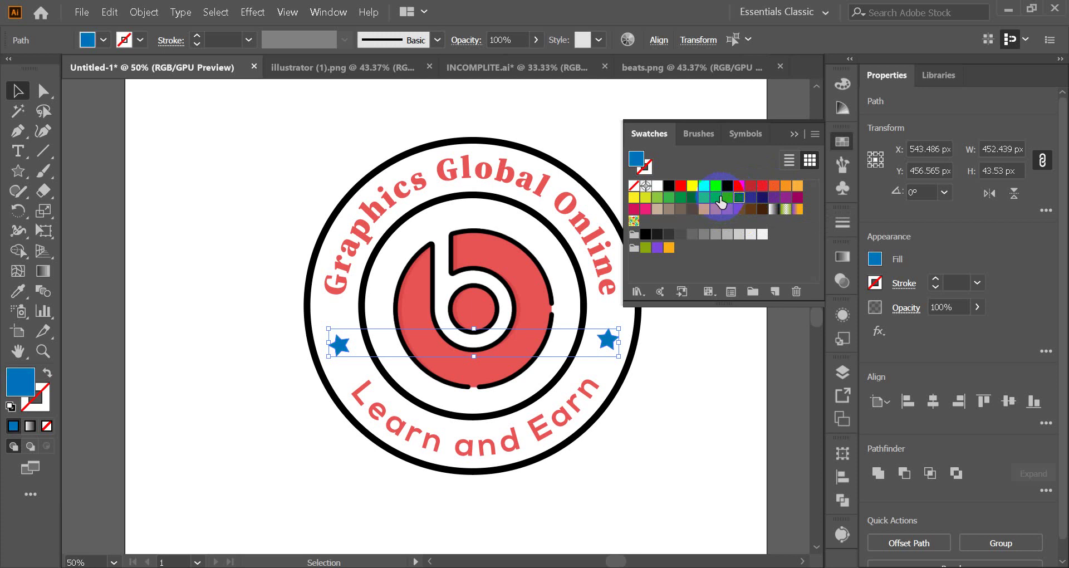
pyautogui.click(716, 199)
pyautogui.click(797, 134)
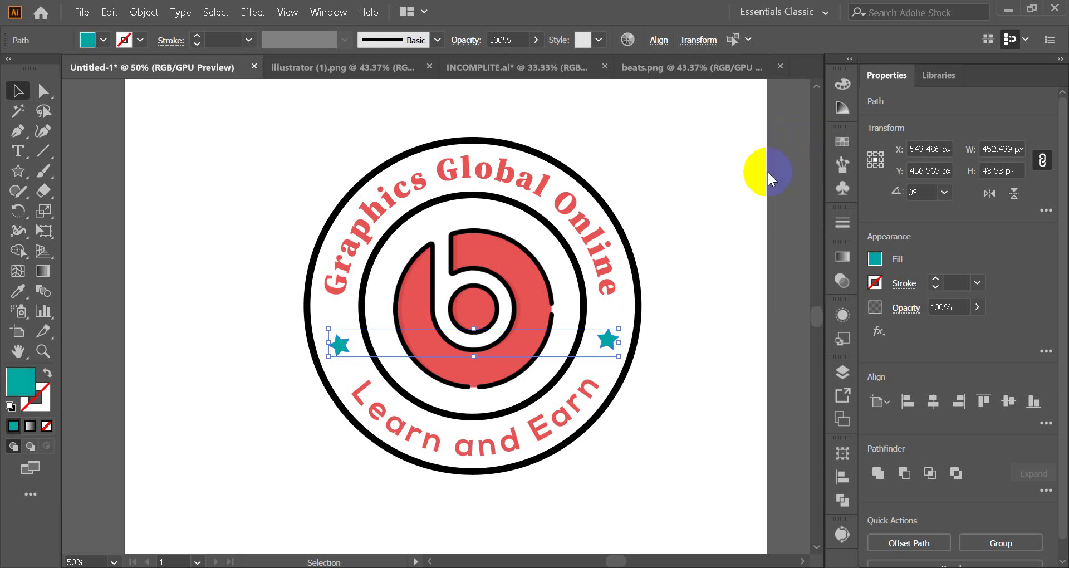
pyautogui.click(719, 225)
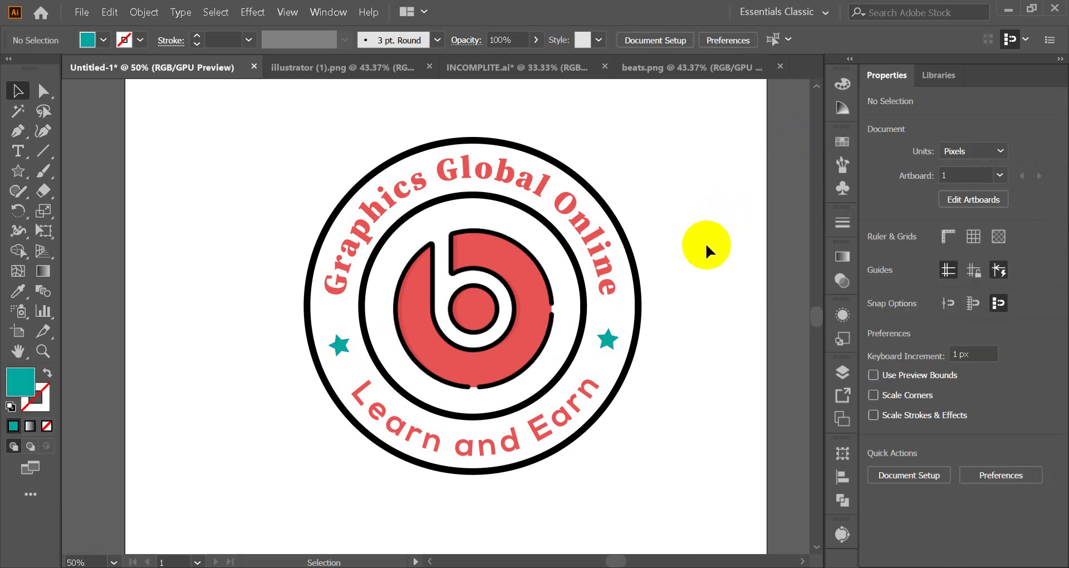
# - Set the inner circle's stroke to the same teal swatch as the stars and deselect it
pyautogui.click(362, 287)
pyautogui.click(39, 402)
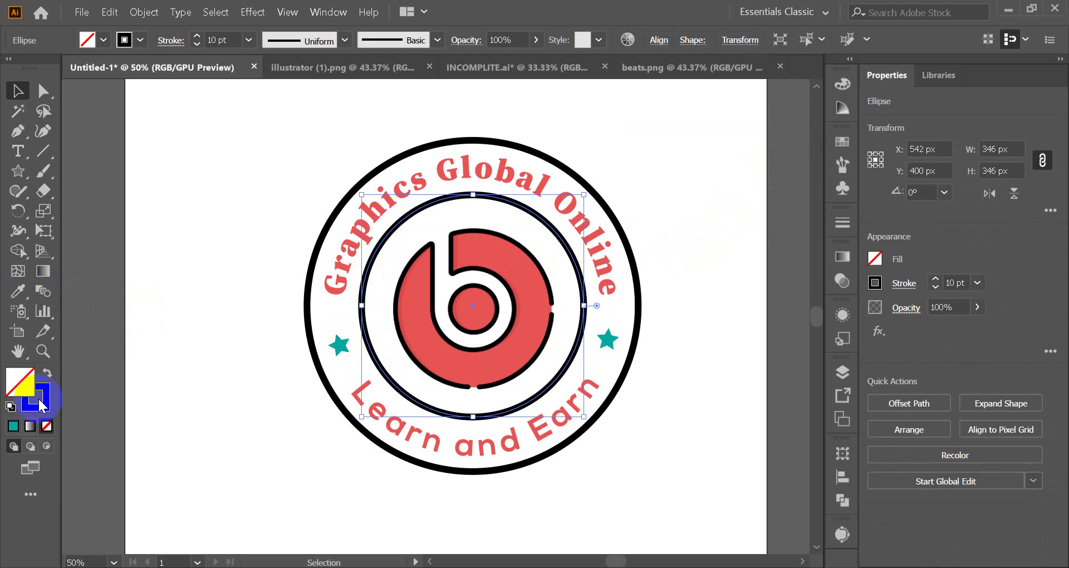
pyautogui.click(843, 142)
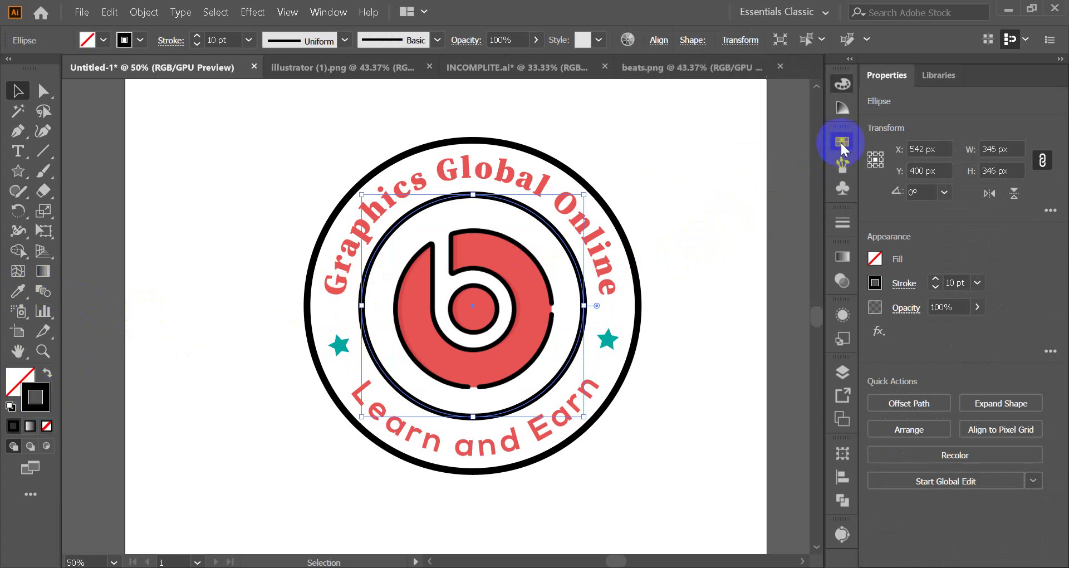
pyautogui.click(750, 236)
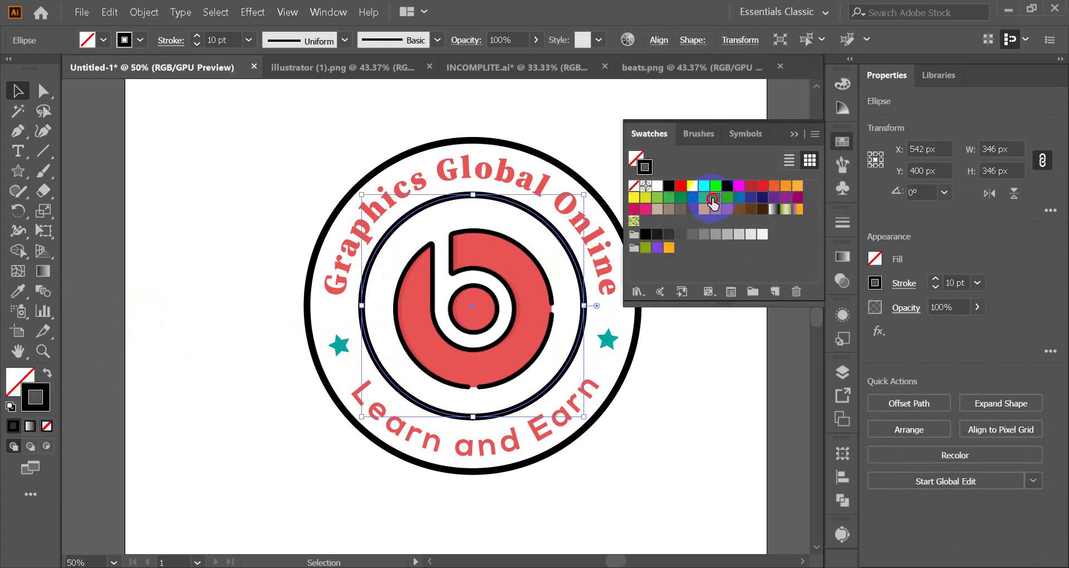
pyautogui.click(714, 198)
pyautogui.click(575, 171)
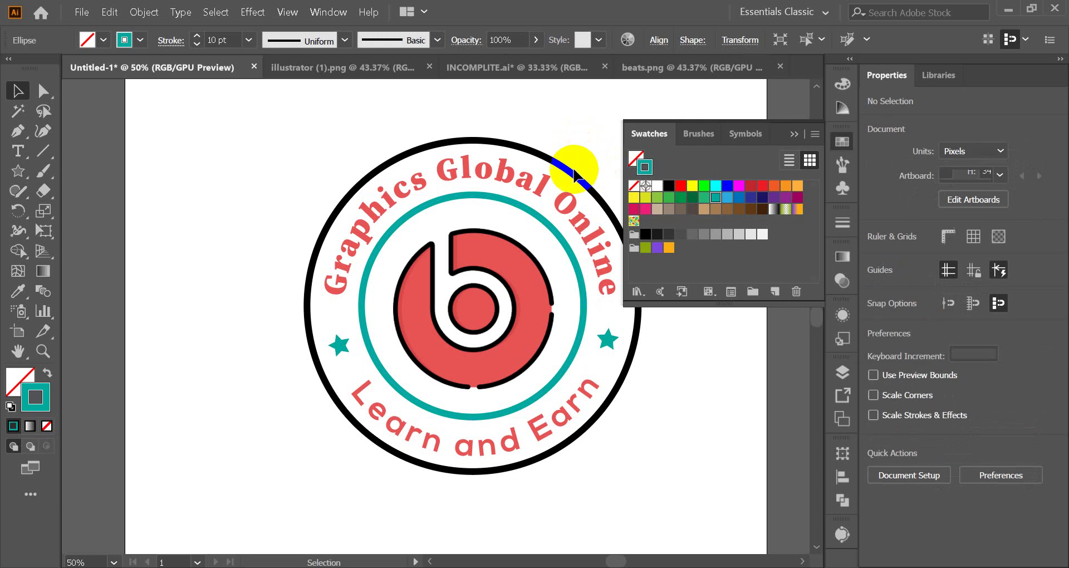
# - Recolor the outer circle's stroke with the beats logo's red using the Eyedropper, restore its weight to 10 pt, and deselect it
pyautogui.click(570, 172)
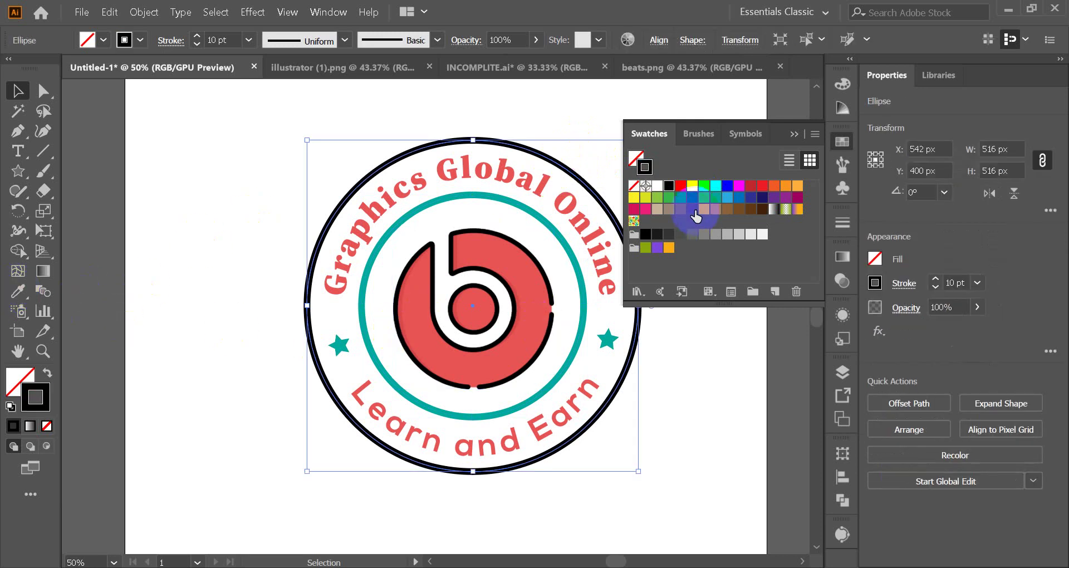
pyautogui.click(18, 290)
pyautogui.click(414, 311)
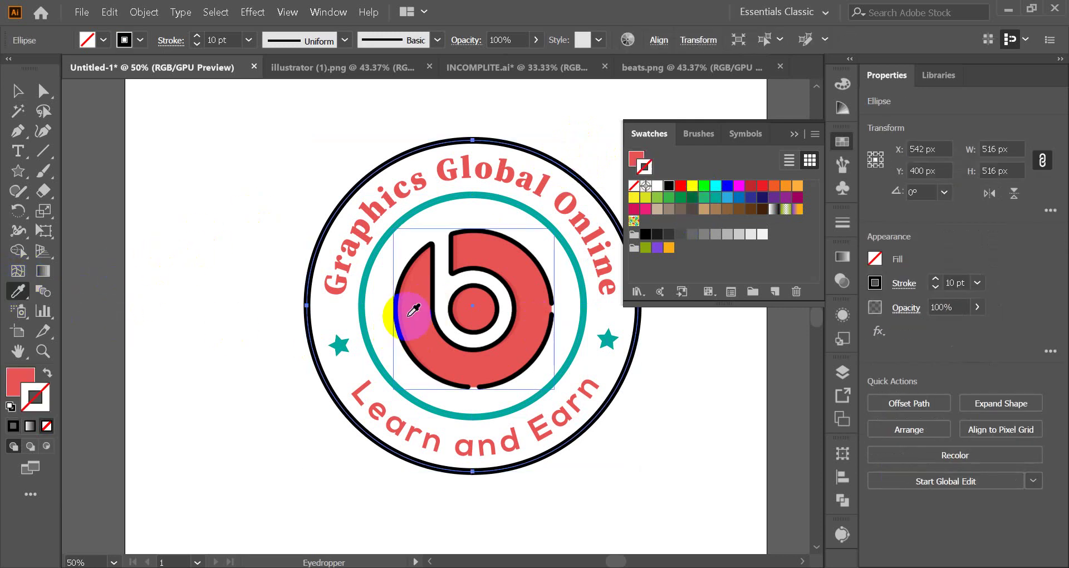
pyautogui.click(47, 373)
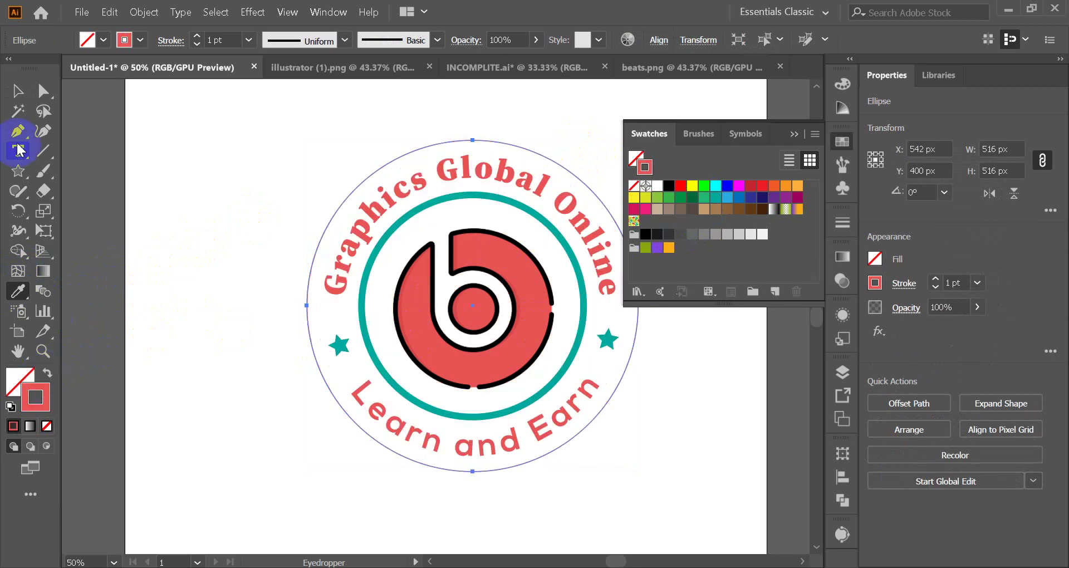
pyautogui.click(248, 39)
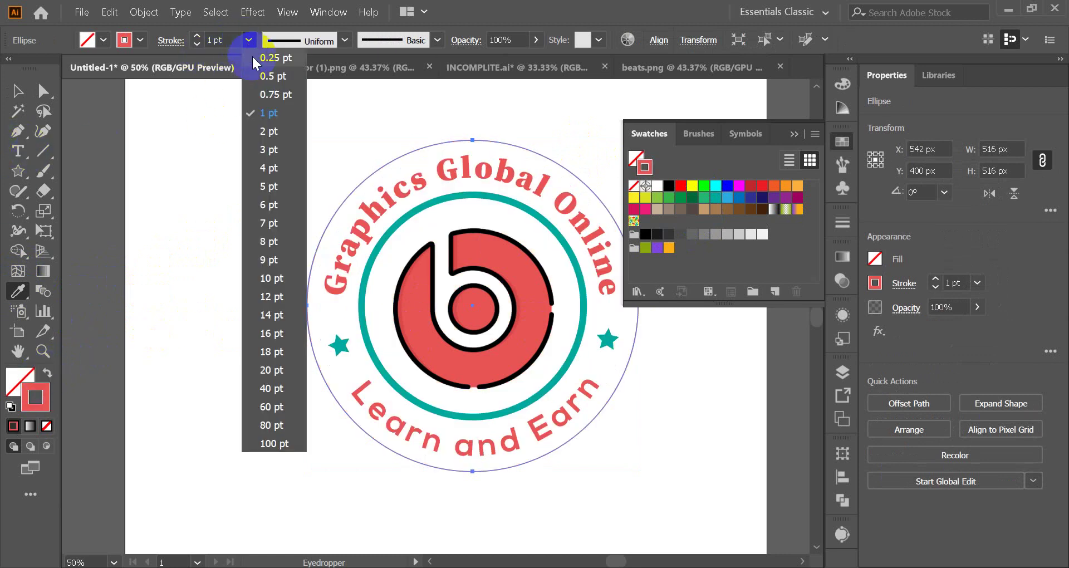
pyautogui.click(271, 278)
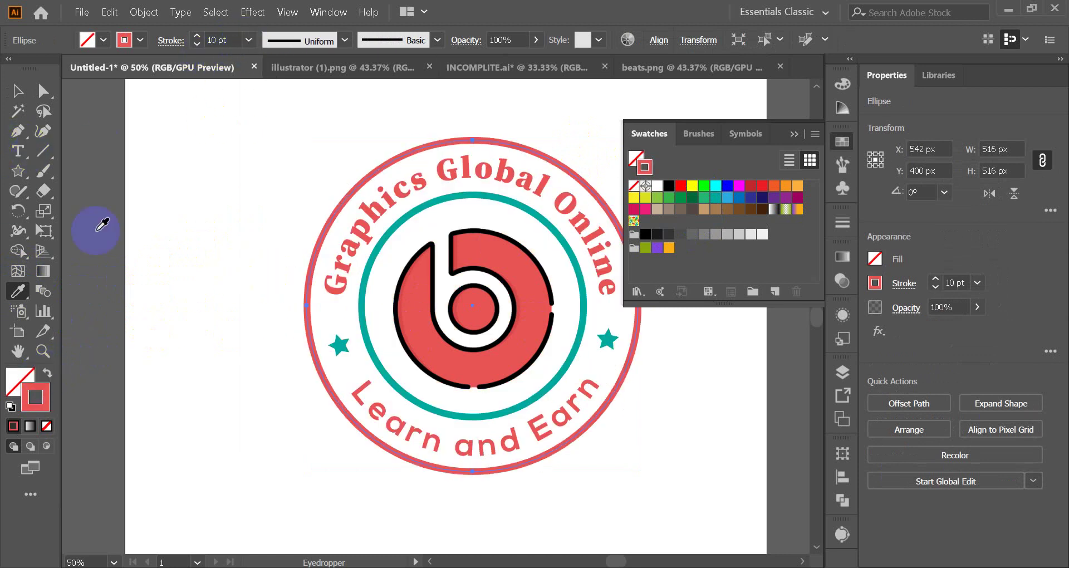
pyautogui.click(10, 98)
pyautogui.click(201, 136)
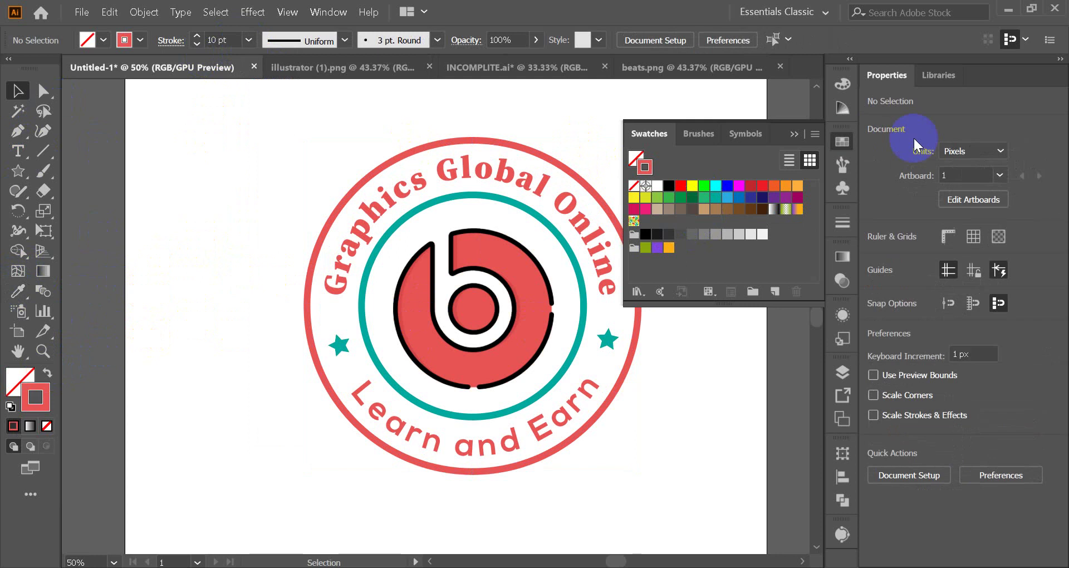
pyautogui.click(795, 134)
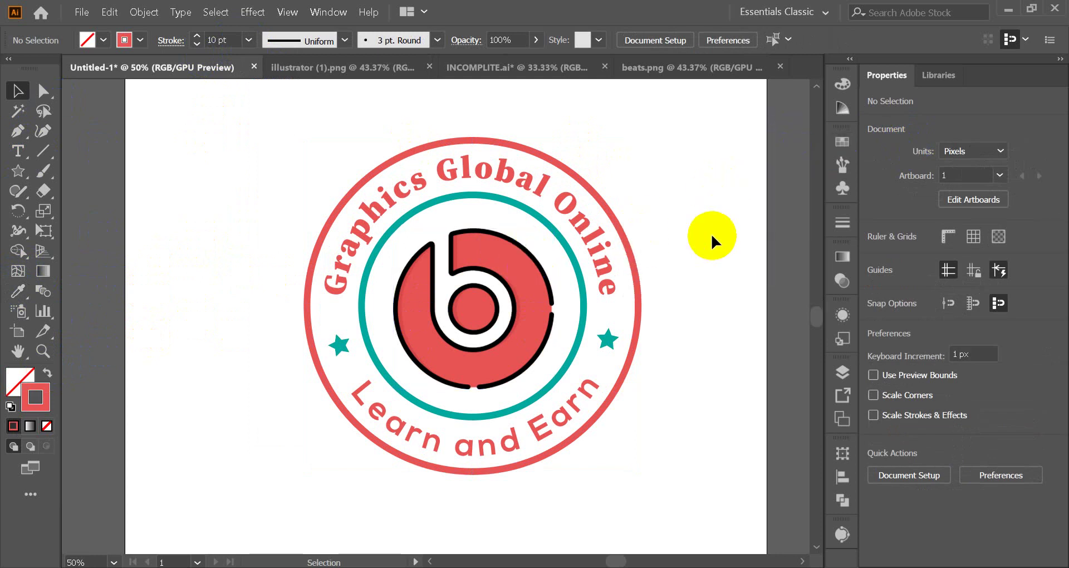
# - Group the entire badge, scale it proportionally about its centre to 364 px wide, shift it slightly left, and deselect it
pyautogui.scroll(-3, 666, 243)
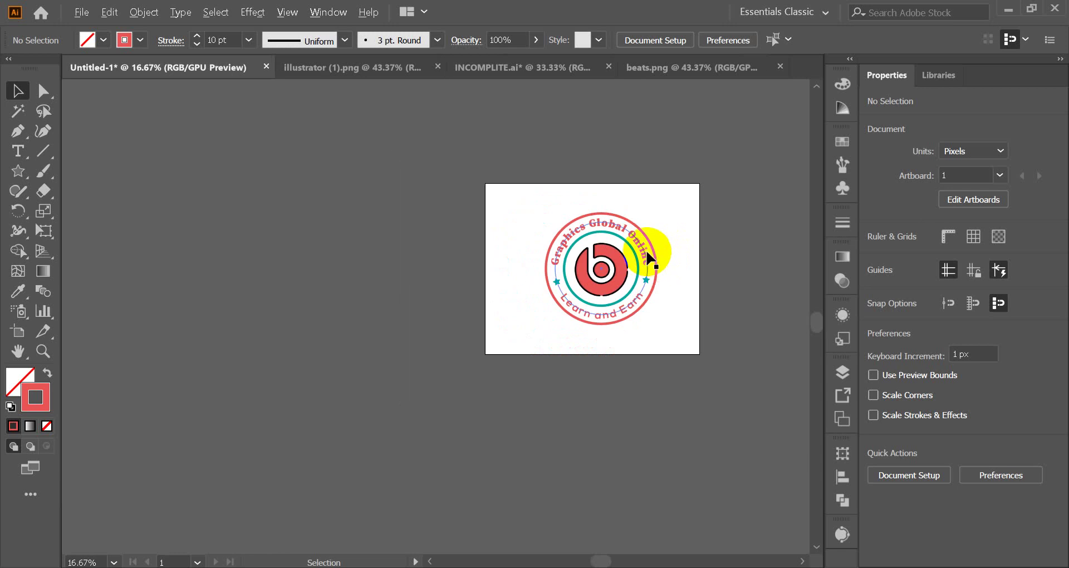
pyautogui.scroll(3, 666, 262)
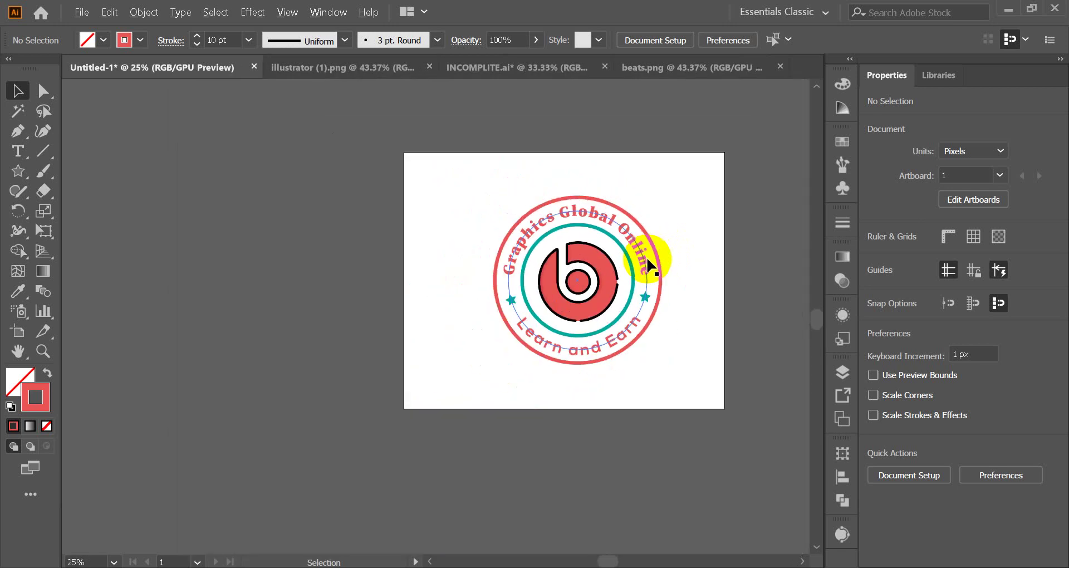
pyautogui.scroll(-1, 664, 266)
pyautogui.scroll(2, 664, 266)
pyautogui.moveTo(369, 173); pyautogui.dragTo(693, 419)
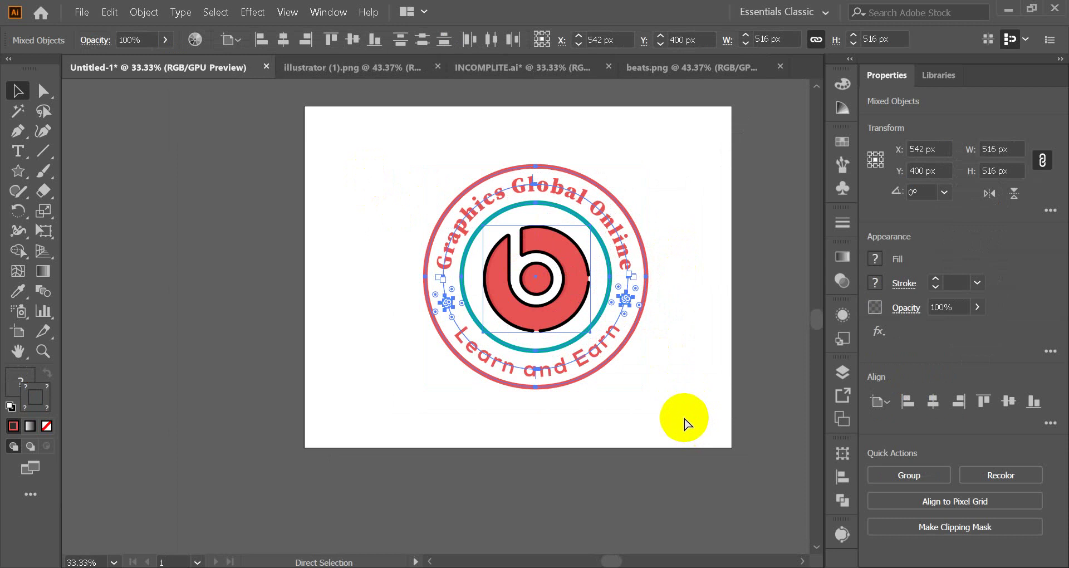
pyautogui.hotkey('ctrl', 'g')
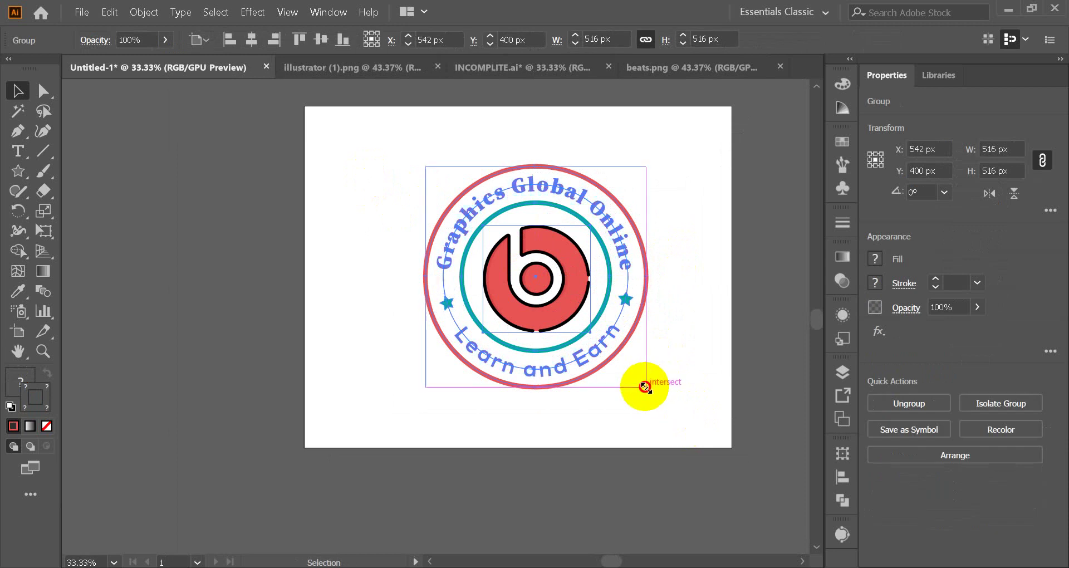
pyautogui.moveTo(645, 387); pyautogui.dragTo(618, 371)
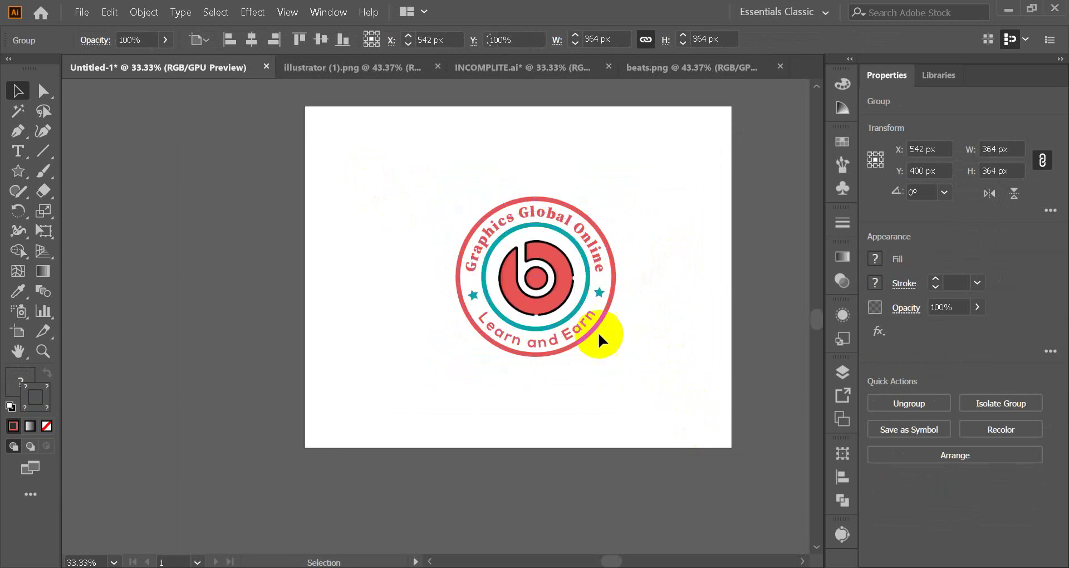
pyautogui.moveTo(561, 290); pyautogui.dragTo(544, 292)
pyautogui.click(623, 346)
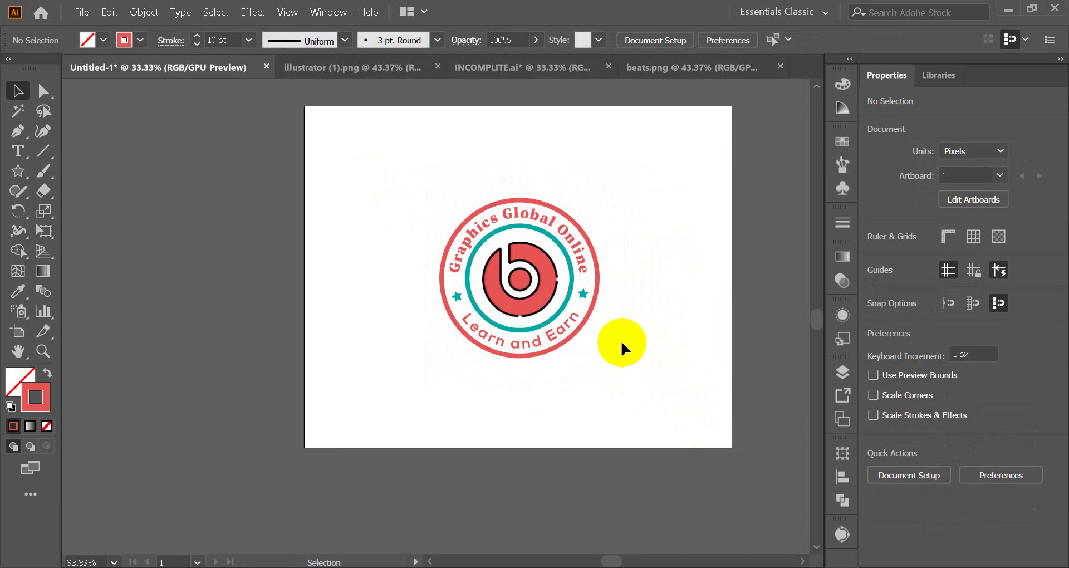
pyautogui.scroll(-2, 620, 338)
pyautogui.scroll(3, 620, 337)
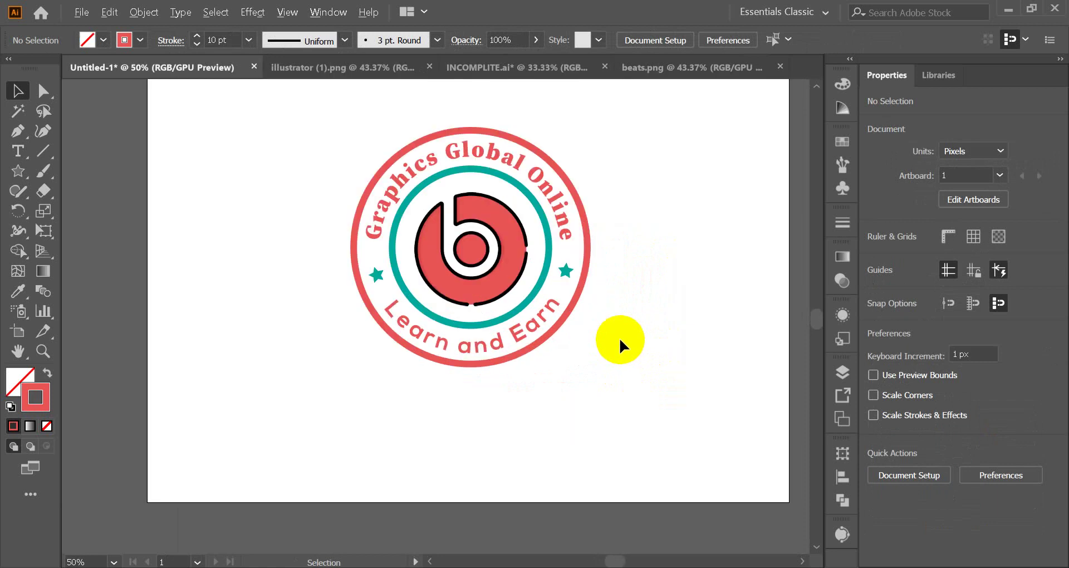
pyautogui.click(856, 567)
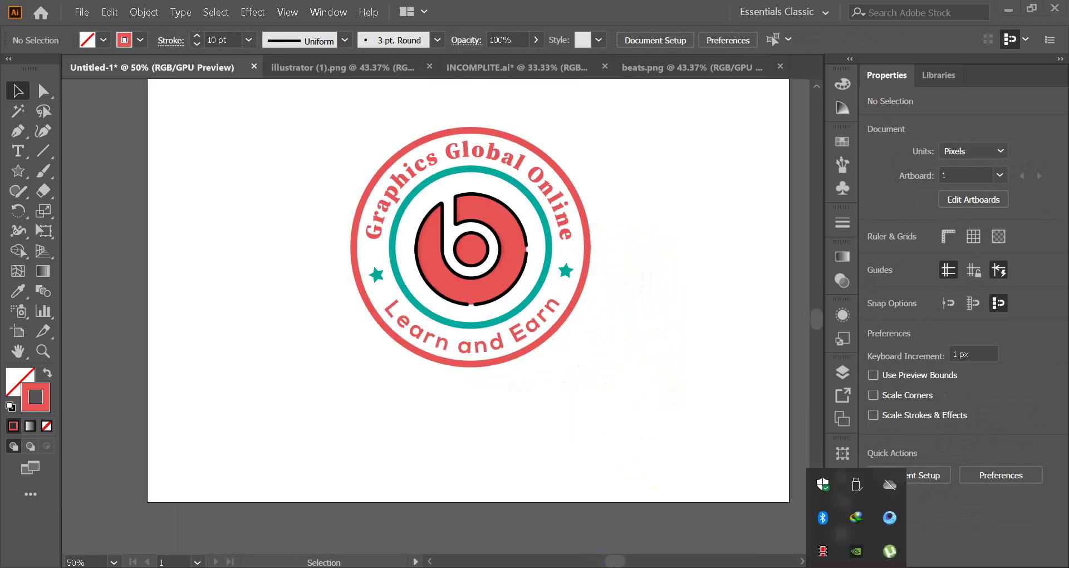
pyautogui.click(827, 554)
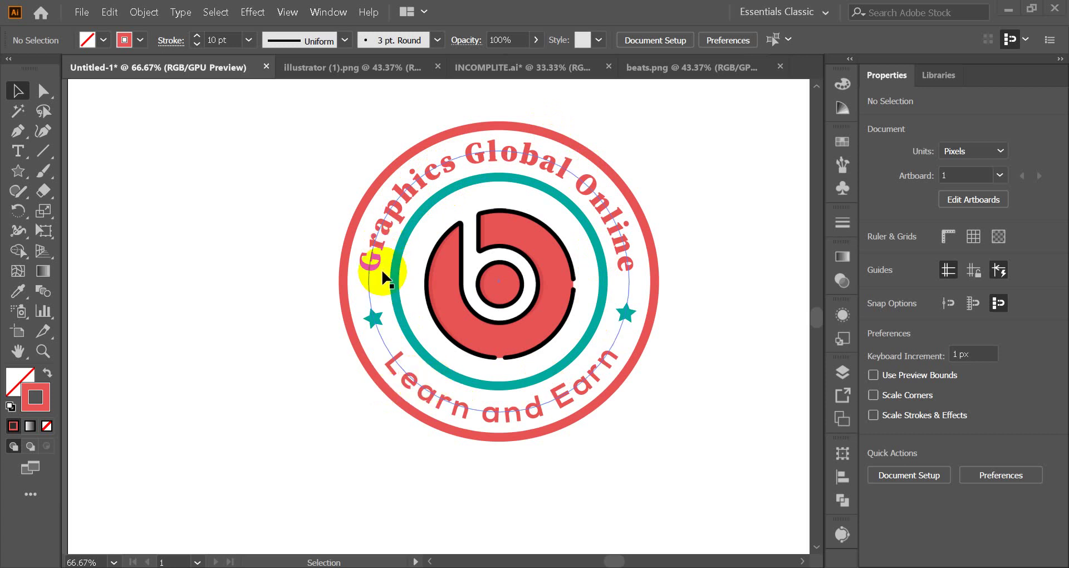
# - Convert the curved "Learn and Earn" text to outlines
pyautogui.click(418, 185)
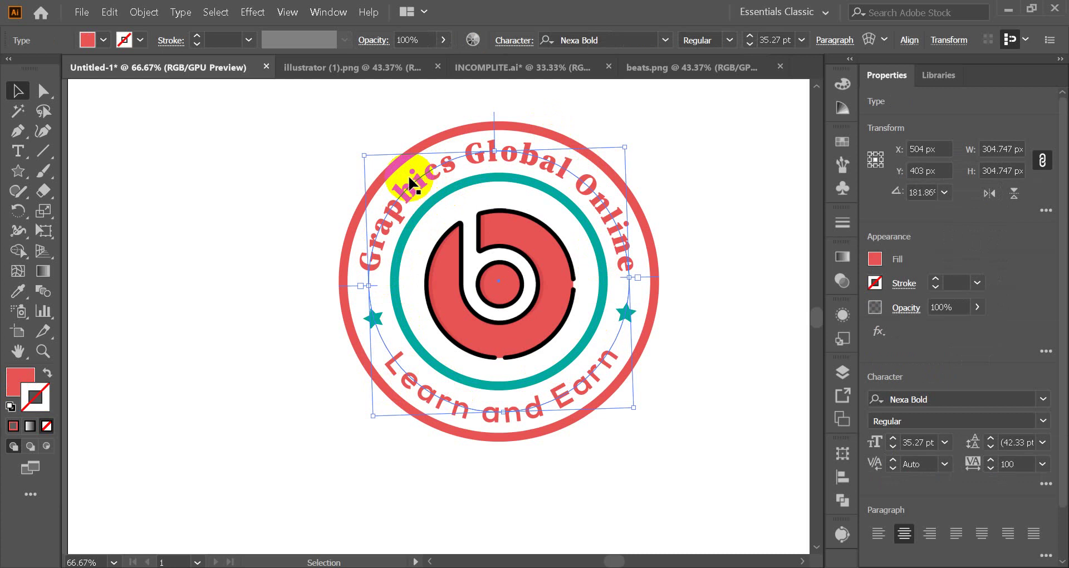
pyautogui.rightClick(415, 181)
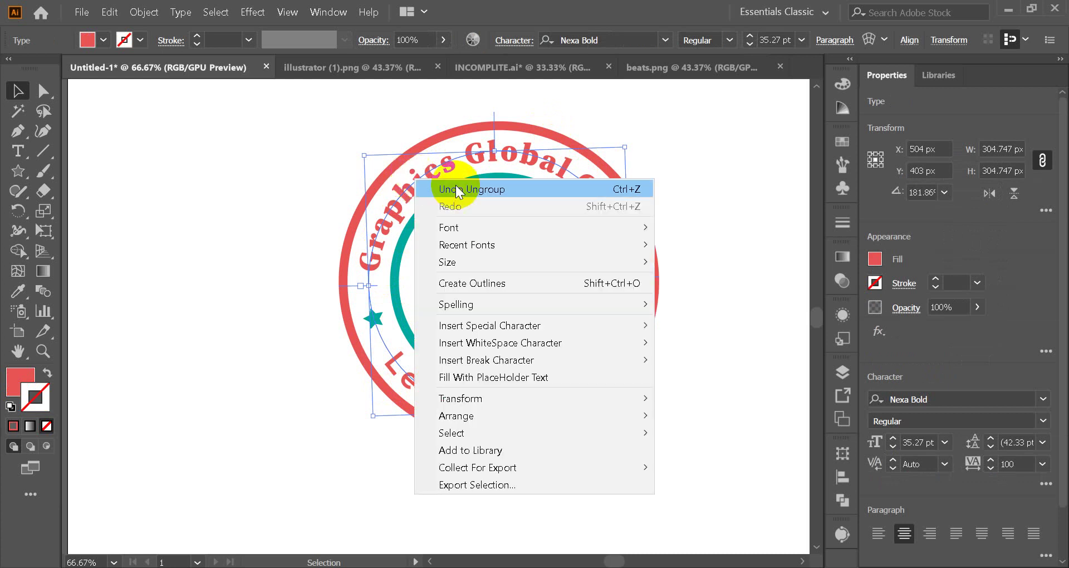
pyautogui.click(488, 283)
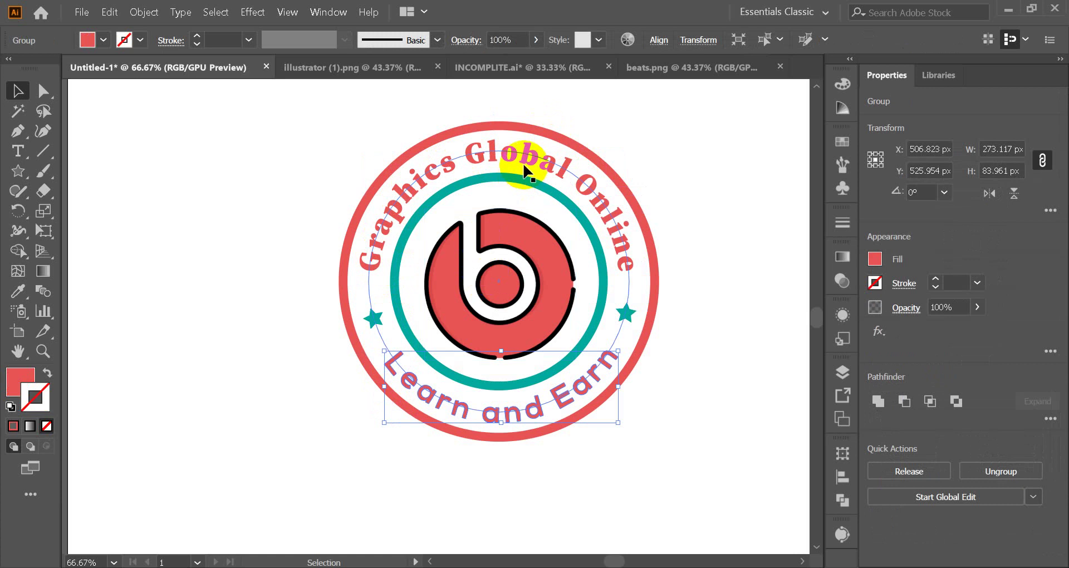
pyautogui.click(458, 402)
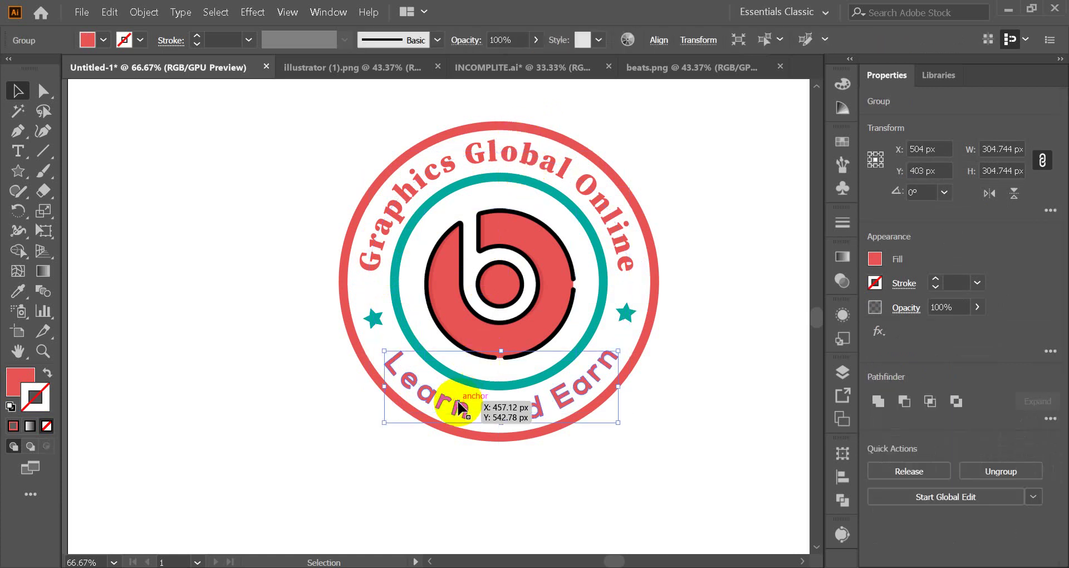
# - Convert the curved "Graphics Global Online" text to outlines and deselect it
pyautogui.click(413, 206)
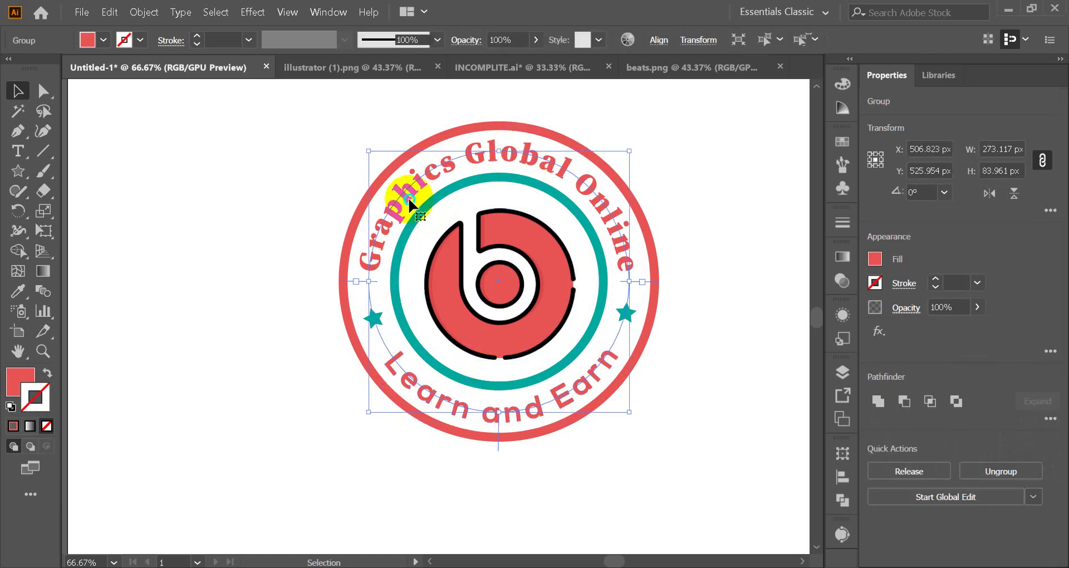
pyautogui.rightClick(411, 202)
pyautogui.click(482, 304)
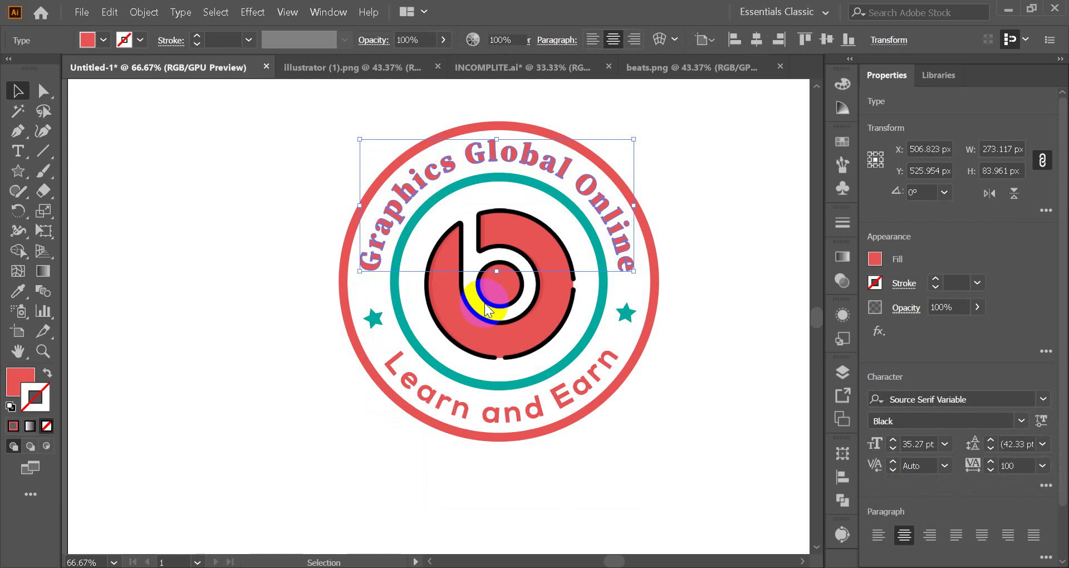
pyautogui.click(776, 211)
# - Select the "Graphics Global Online" and "Learn and Earn" lettering in turn to check their outlined shapes
pyautogui.click(608, 210)
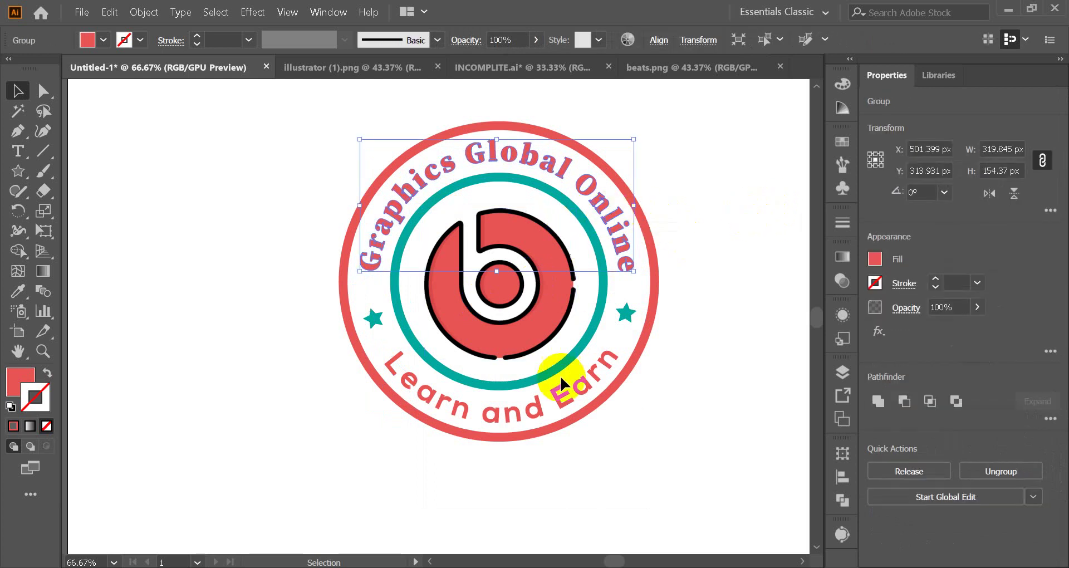
pyautogui.click(536, 415)
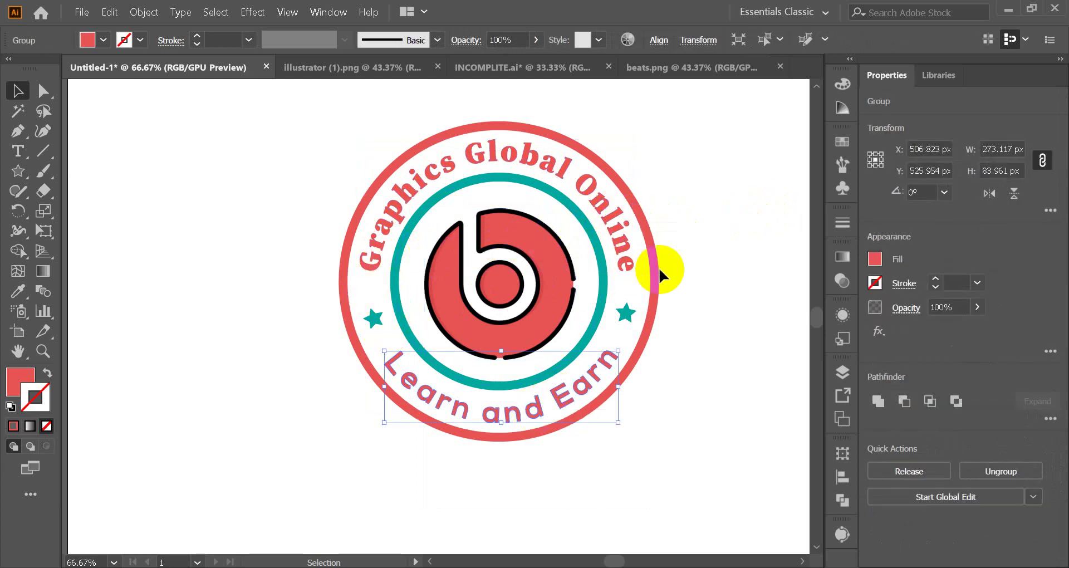
pyautogui.click(690, 204)
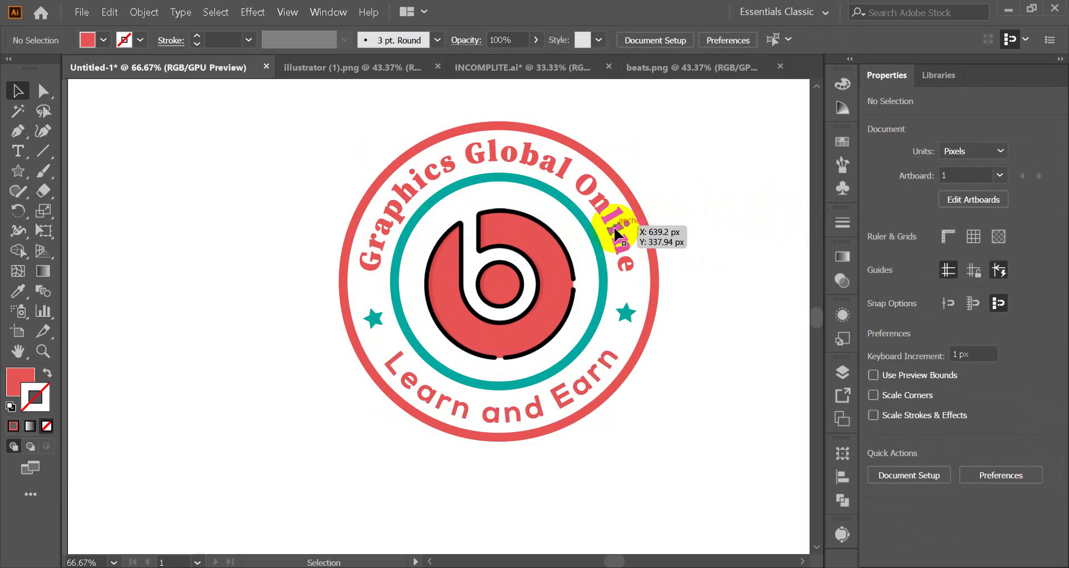
pyautogui.click(618, 214)
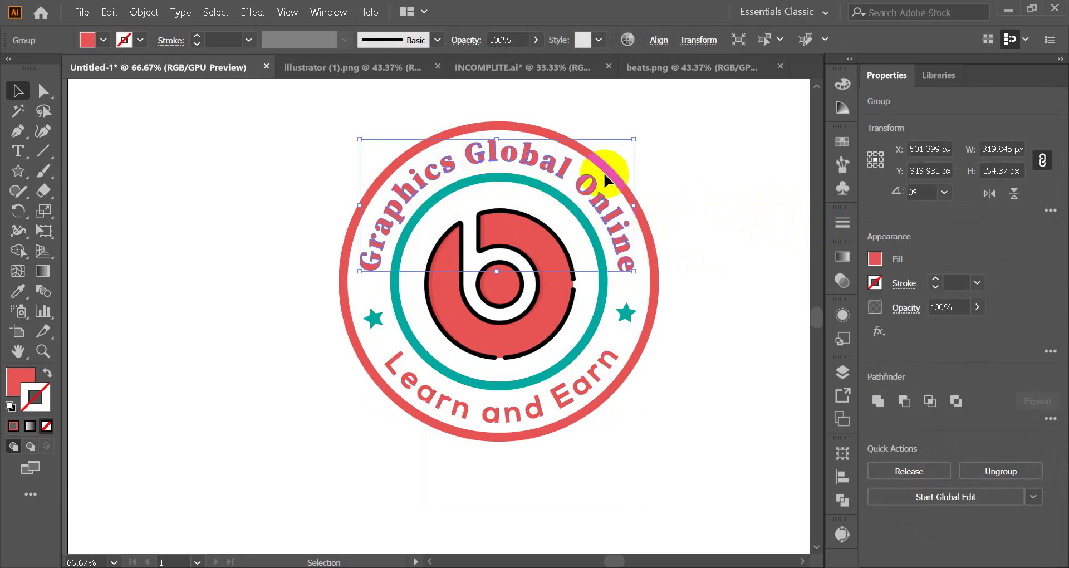
pyautogui.click(696, 287)
pyautogui.click(564, 393)
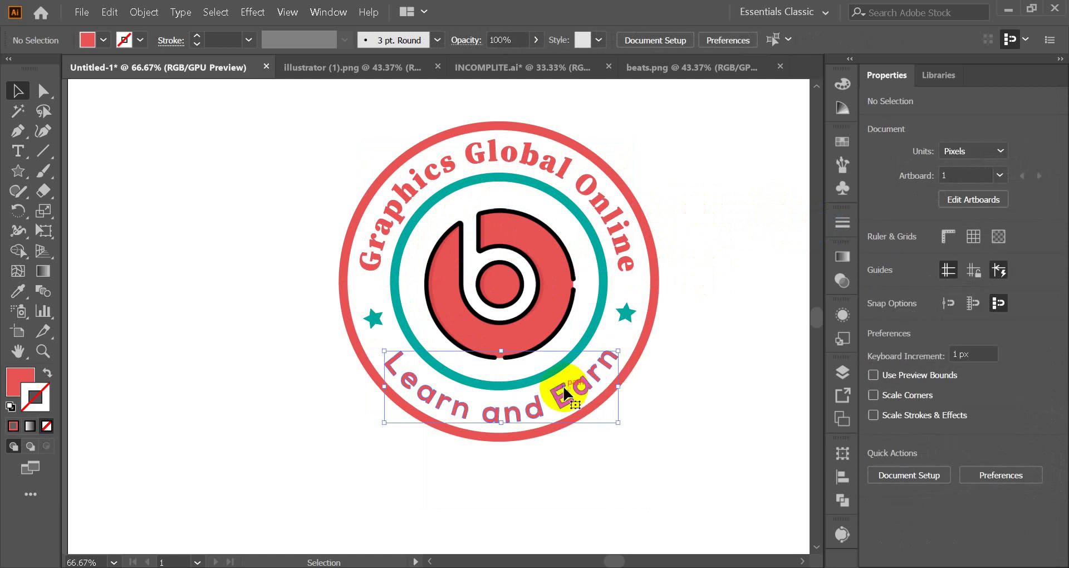